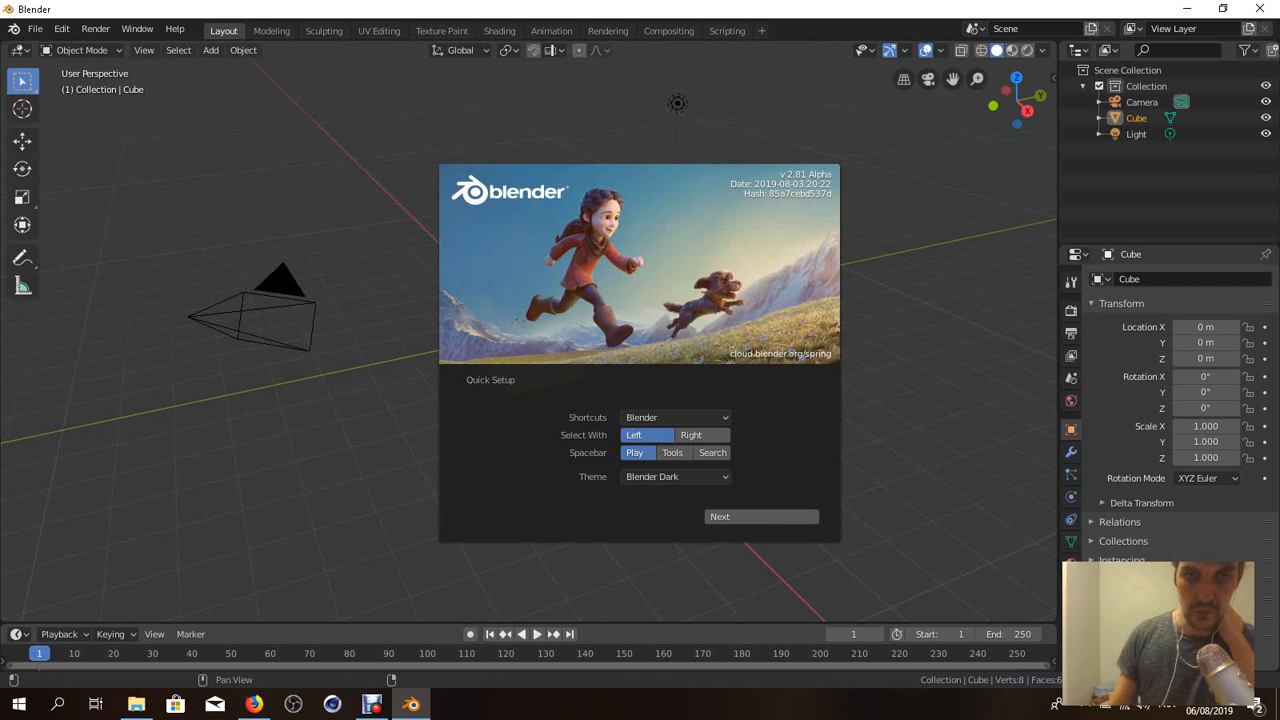
# - Choose the Blender shortcuts preset and set the spacebar action to Search in the quick setup
pyautogui.click(675, 417)
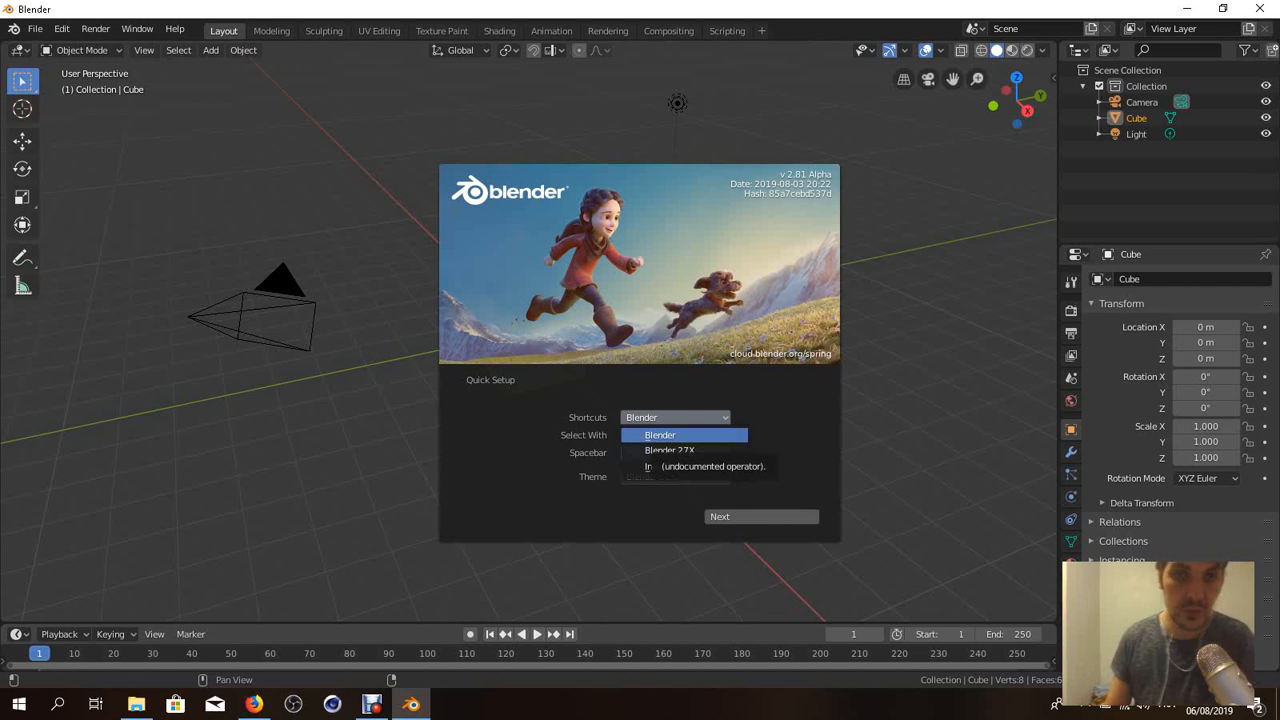
pyautogui.click(657, 435)
pyautogui.click(675, 418)
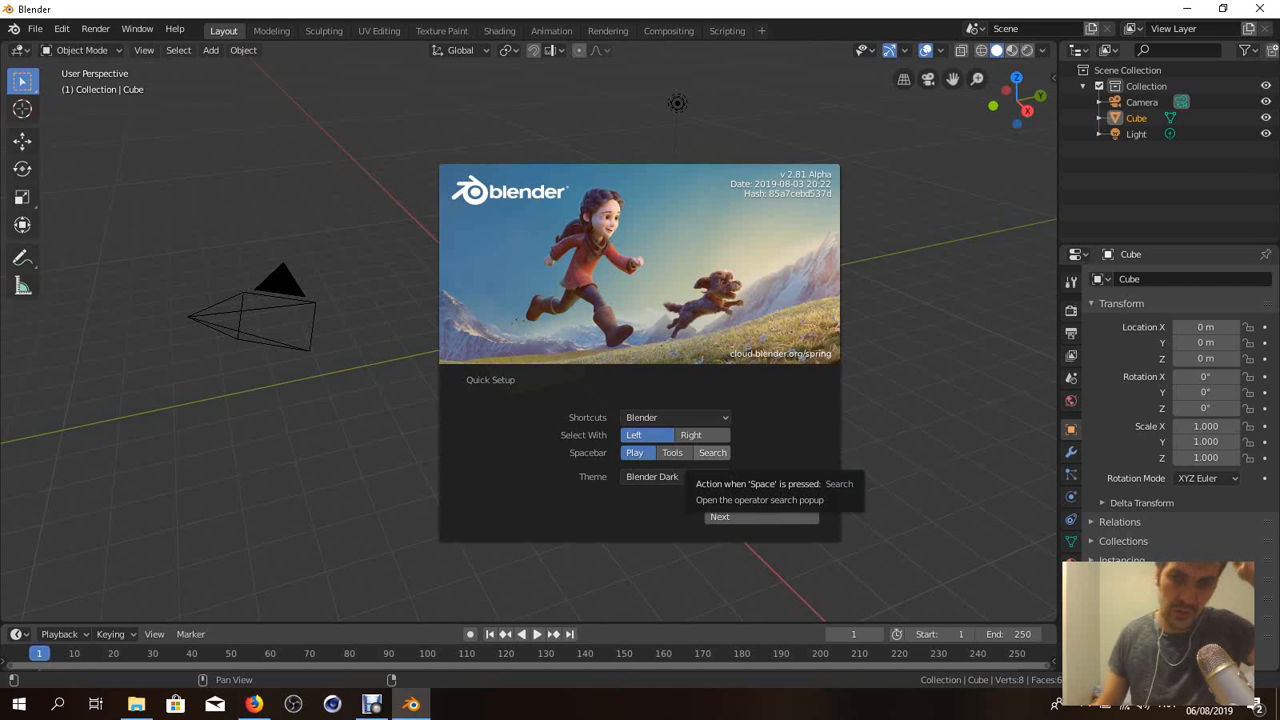
pyautogui.click(712, 452)
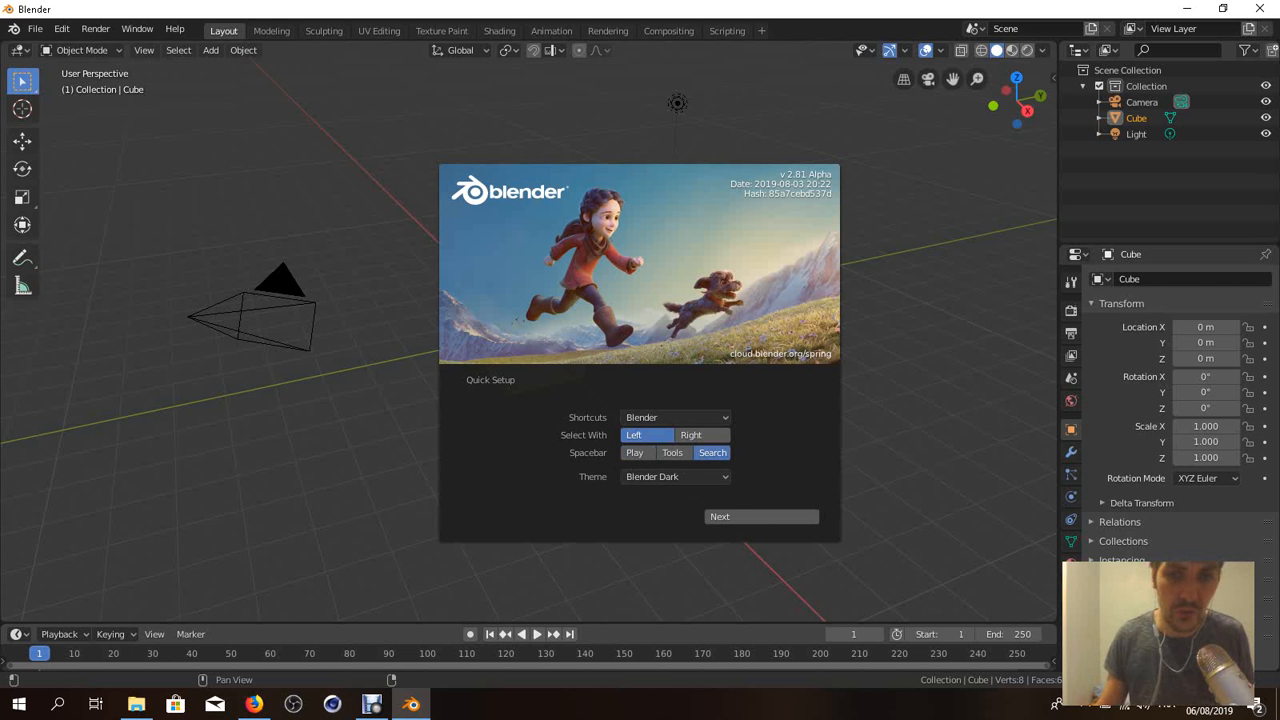
# - Try the Blender Light theme, return to Blender Dark and continue past the quick setup
pyautogui.click(675, 477)
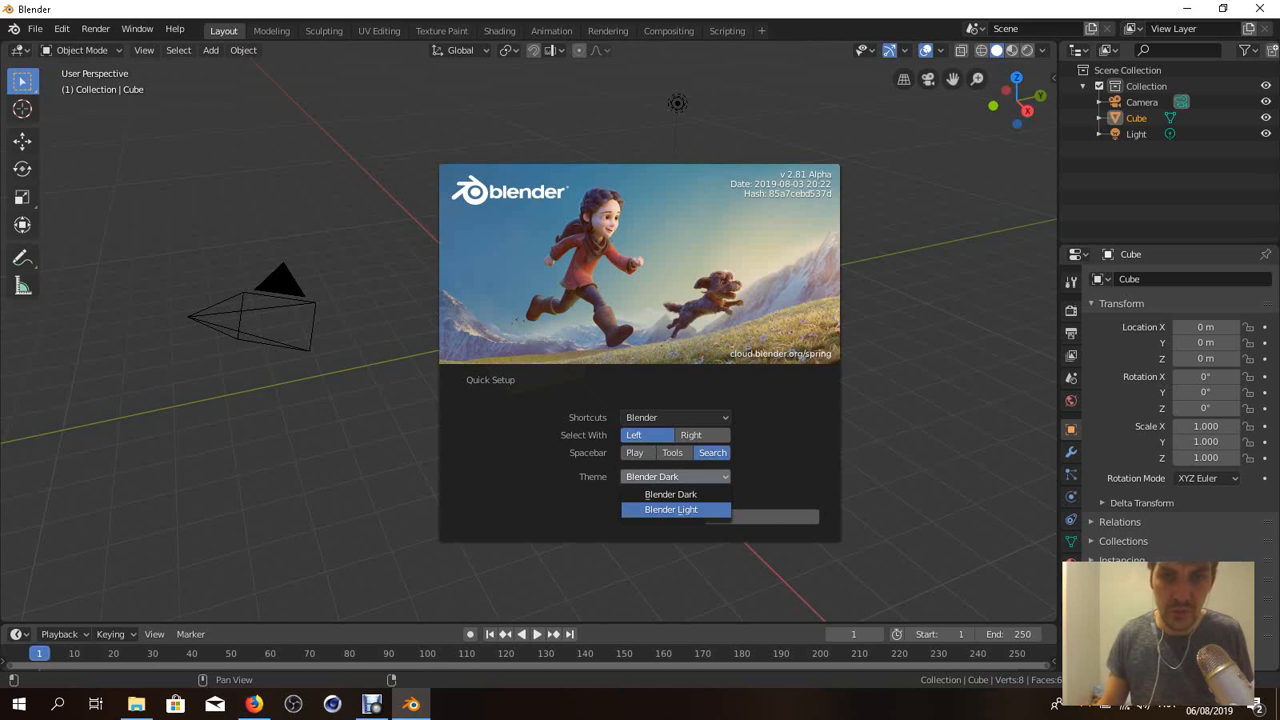
pyautogui.click(675, 510)
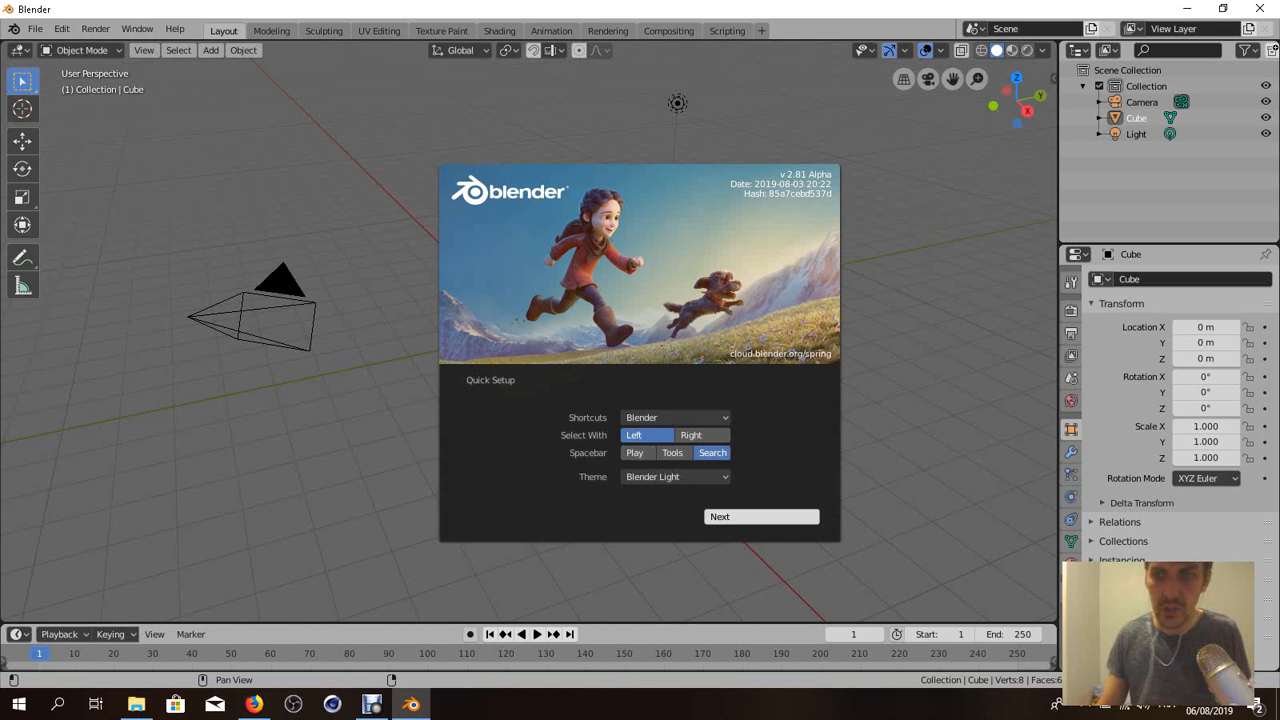
pyautogui.click(670, 477)
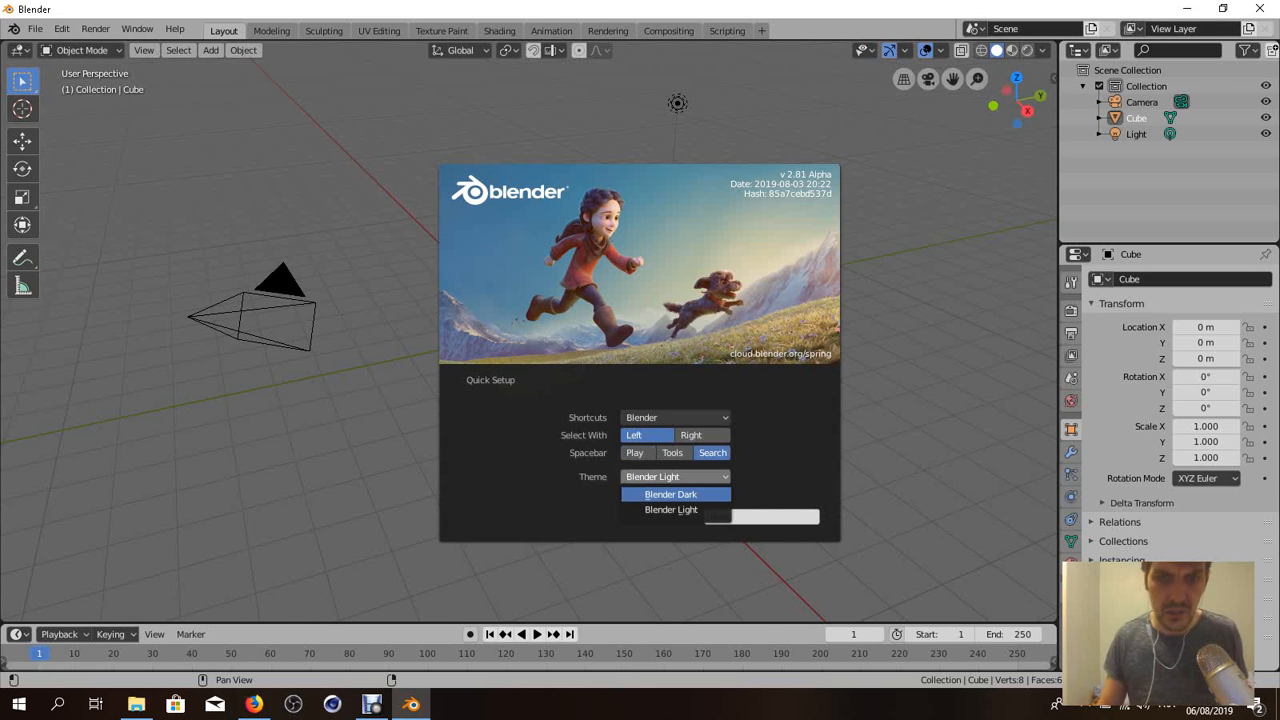
pyautogui.click(670, 494)
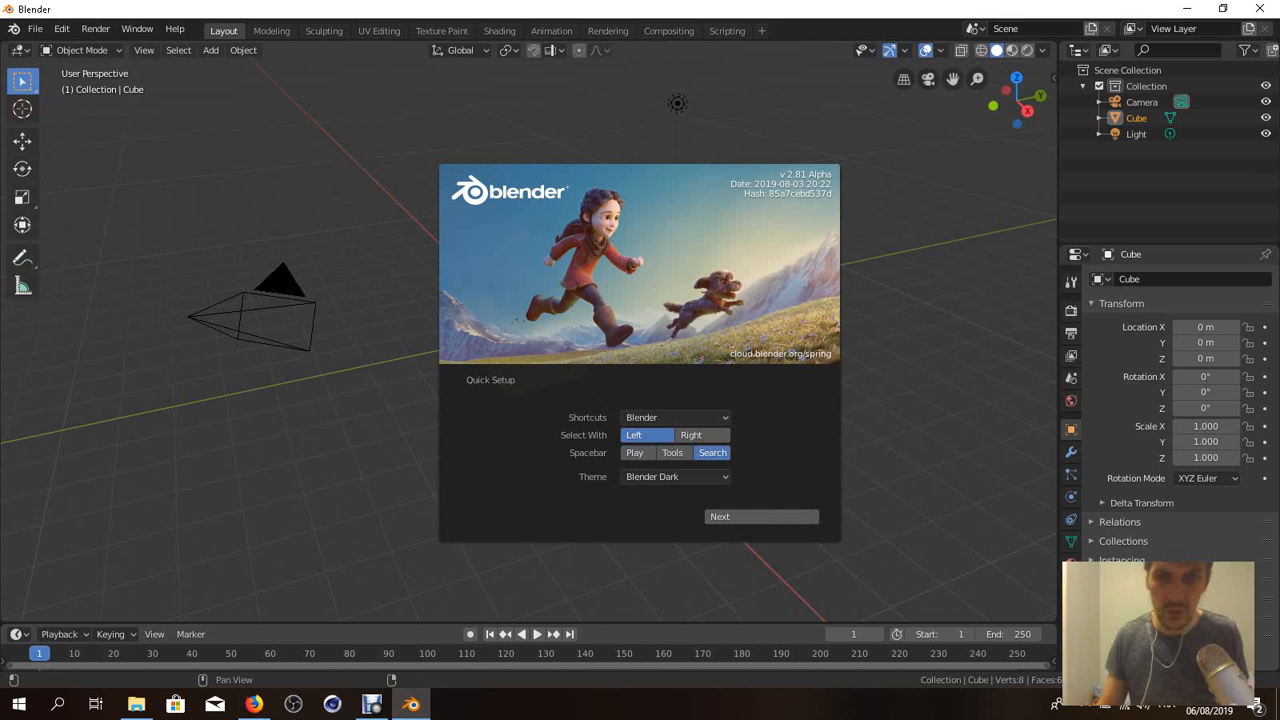
pyautogui.click(762, 516)
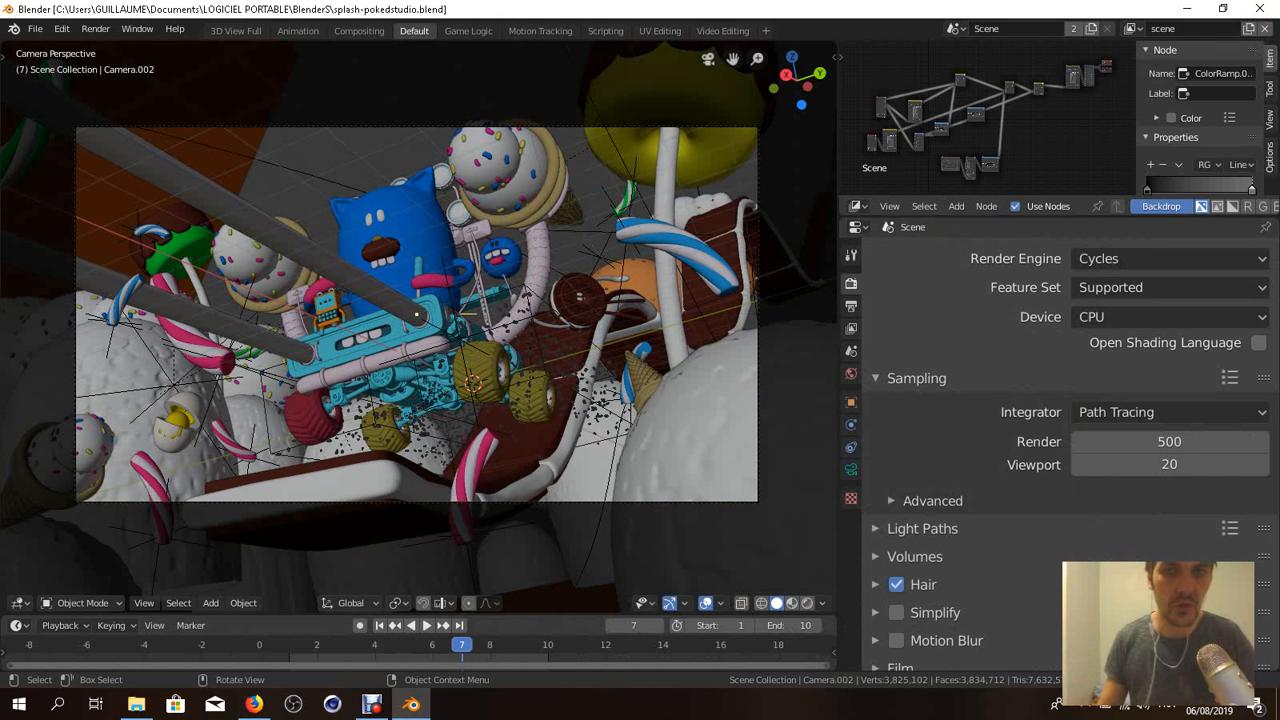
# - Select the blue cat character's head and enter Edit Mode on its mesh
pyautogui.moveTo(430, 300); pyautogui.dragTo(591, 388, button='middle')
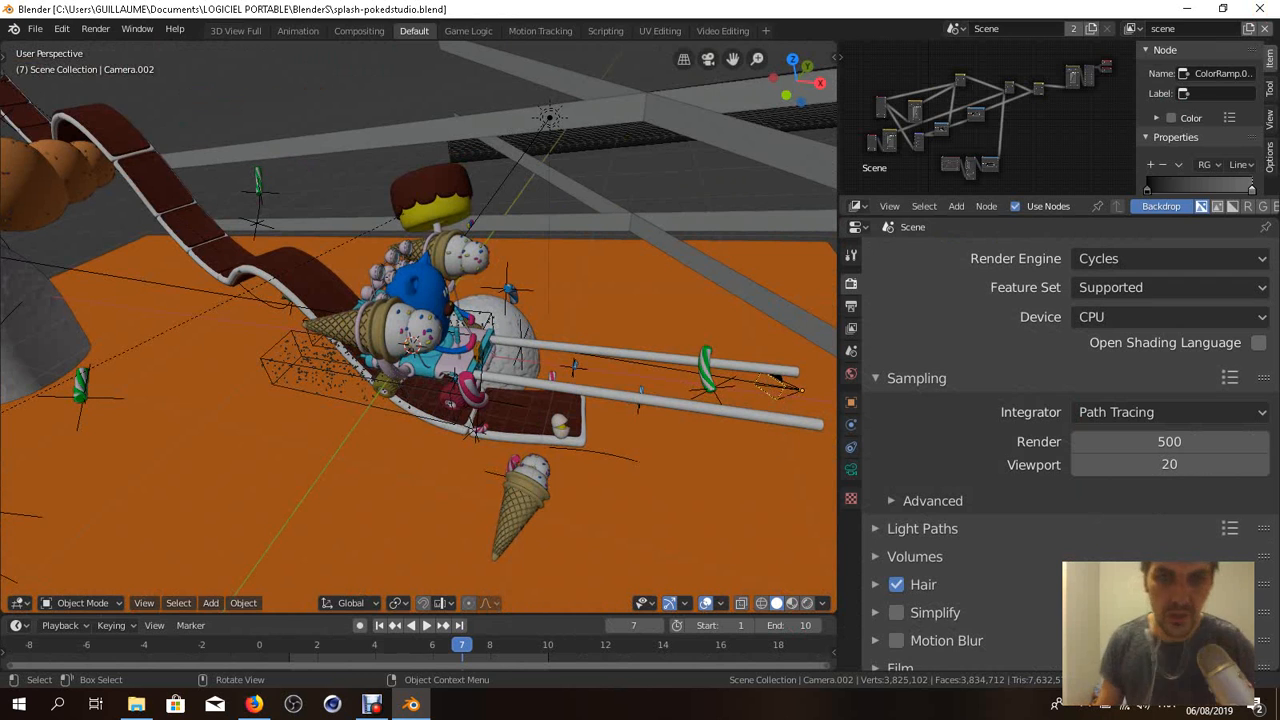
pyautogui.moveTo(560, 340); pyautogui.dragTo(436, 341, button='middle')
pyautogui.click(436, 341)
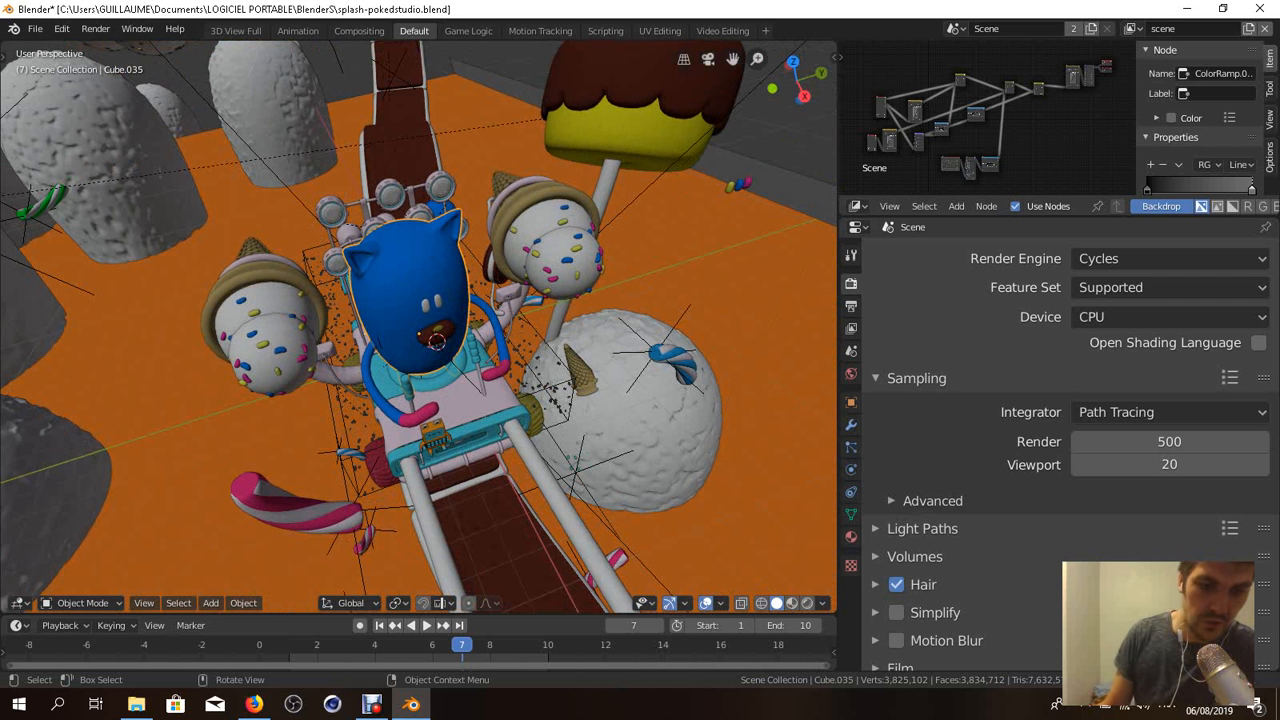
pyautogui.press('Tab')
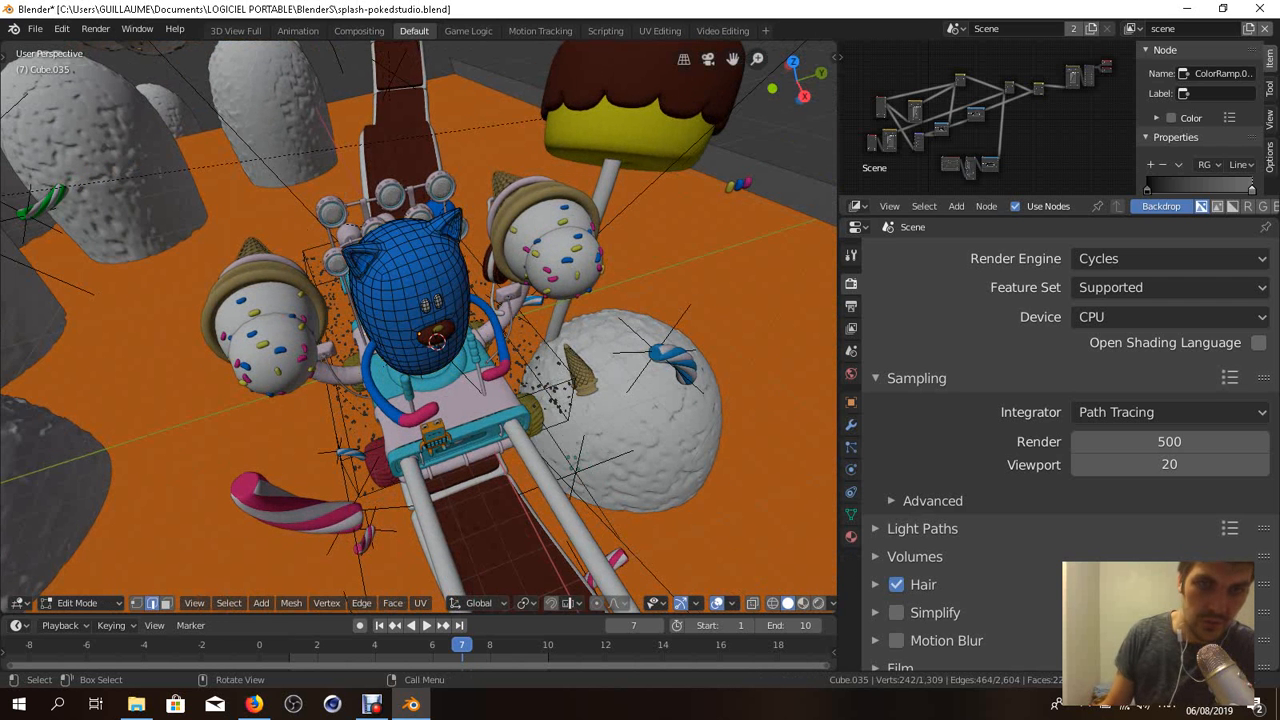
# - Pick single edges on the forehead of the blue cat's mesh
pyautogui.scroll(6, 436, 341)
pyautogui.scroll(-3, 436, 341)
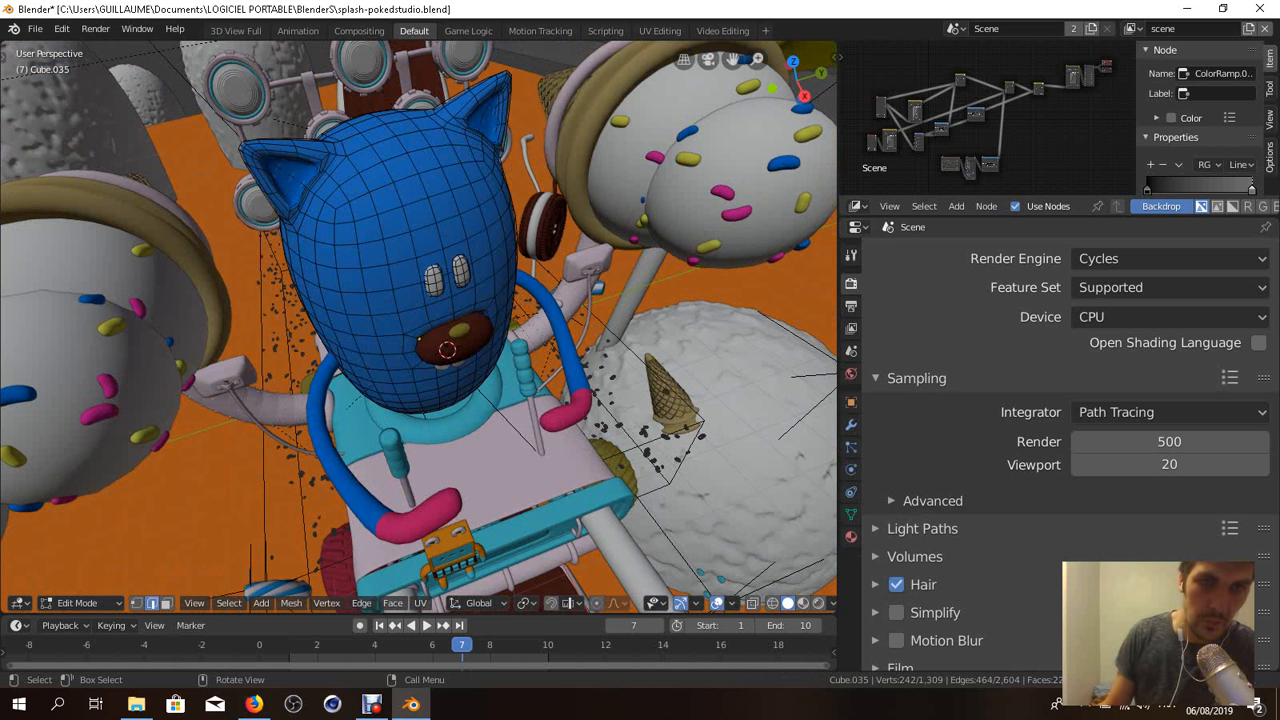
pyautogui.click(423, 227)
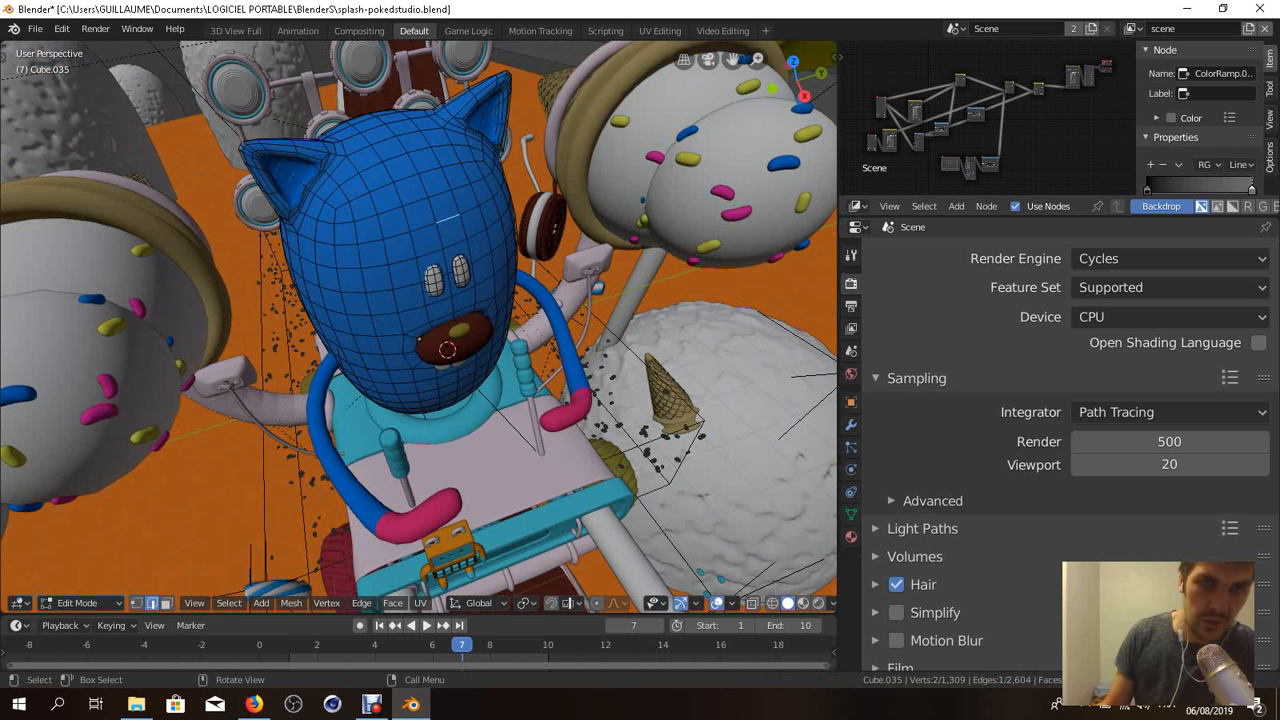
pyautogui.click(469, 211)
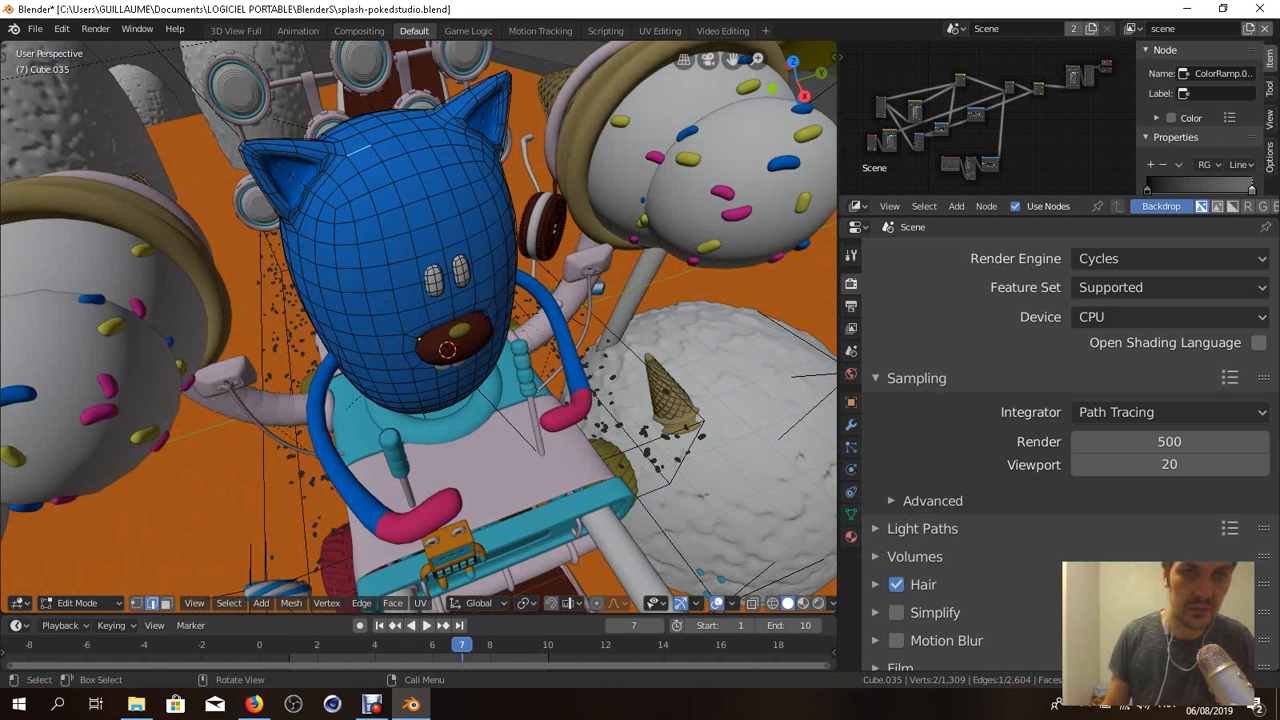
# - Toggle snapping on and back off while switching the cat's head to Object Mode and back to Edit Mode
pyautogui.hotkey('shift', 'Tab')
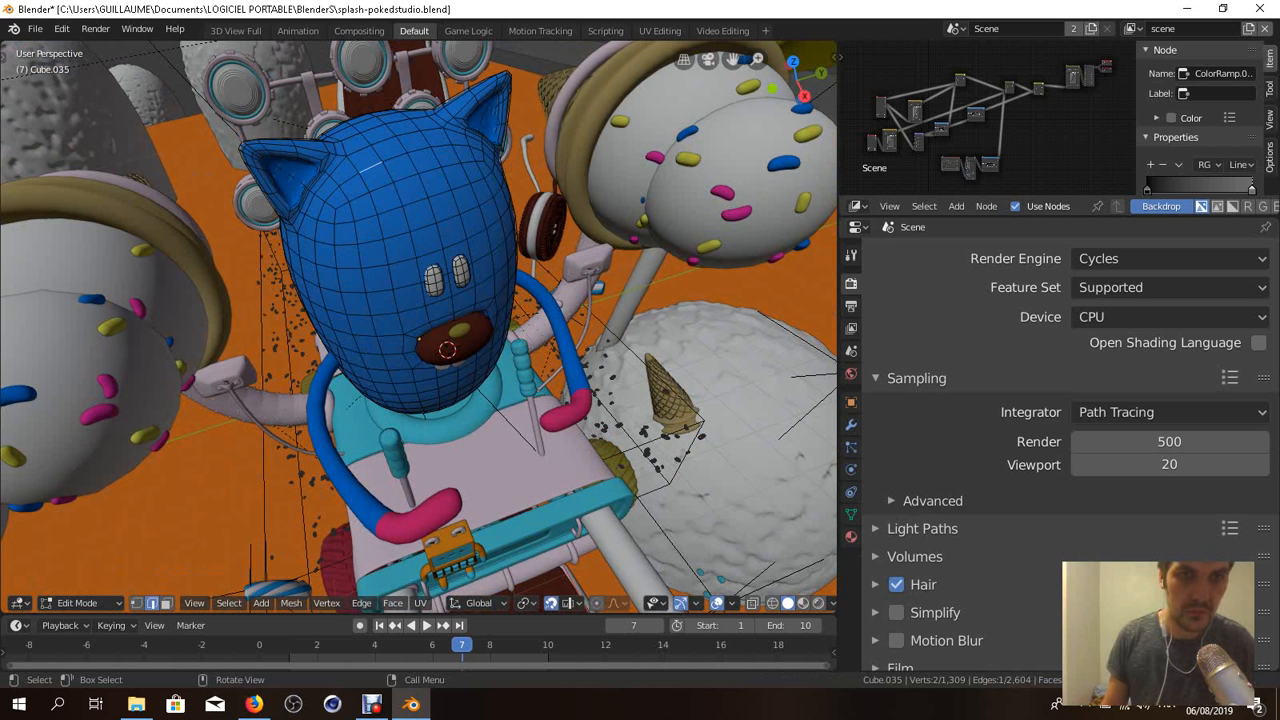
pyautogui.press('Tab')
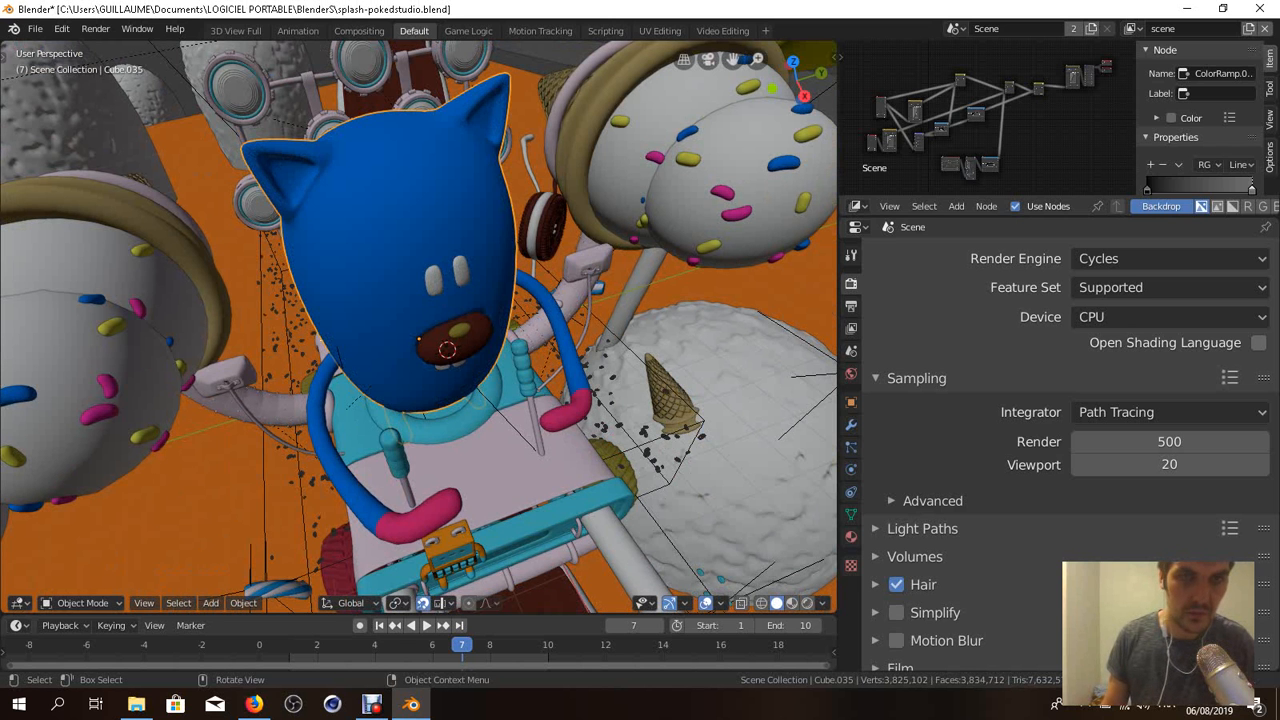
pyautogui.hotkey('shift', 'Tab')
pyautogui.press('Tab')
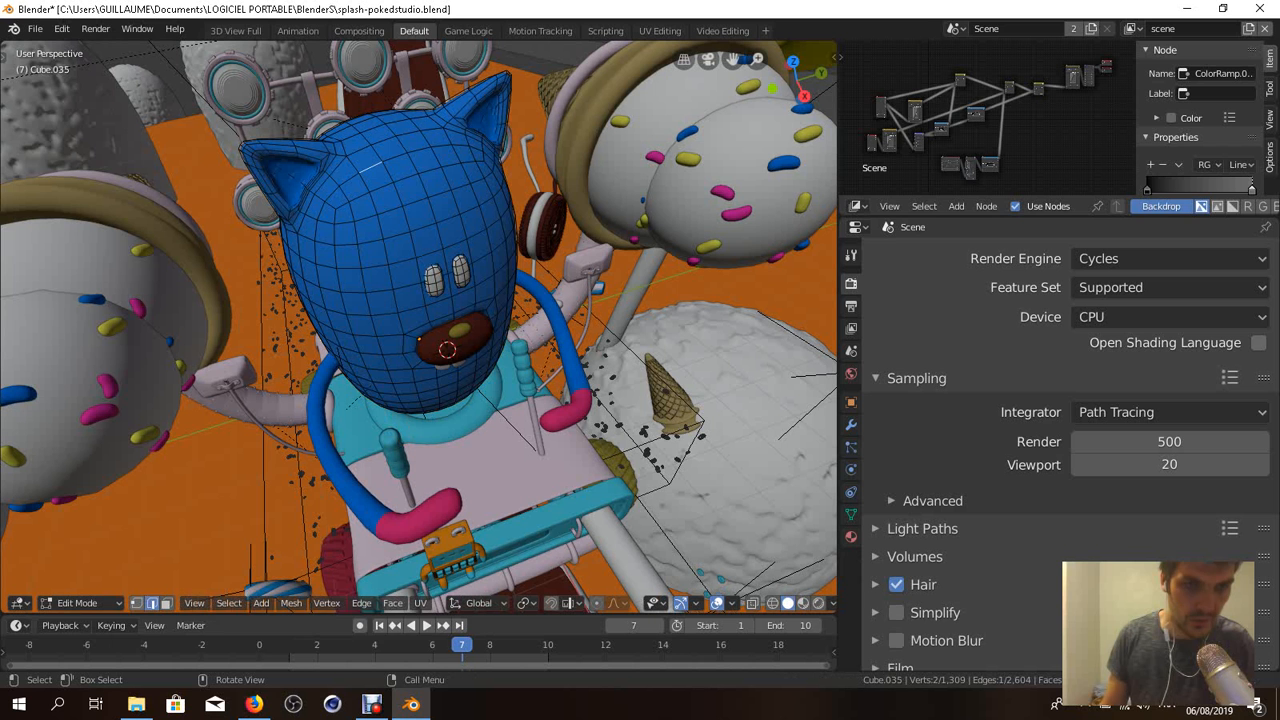
# - Switch to vertex selection and select the four corner vertices of one forehead face on the blue cat
pyautogui.click(136, 603)
pyautogui.click(377, 214)
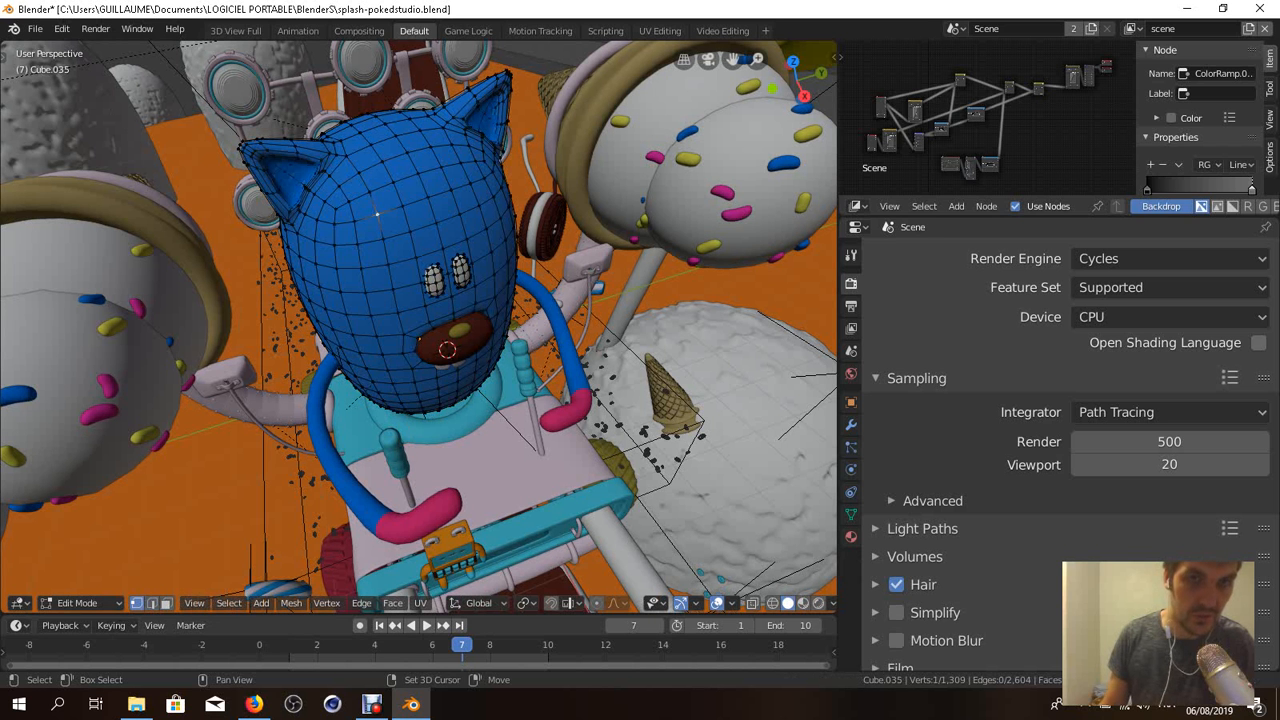
pyautogui.keyDown('shift'); pyautogui.click(401, 205); pyautogui.keyUp('shift')
pyautogui.keyDown('shift'); pyautogui.click(386, 241); pyautogui.keyUp('shift')
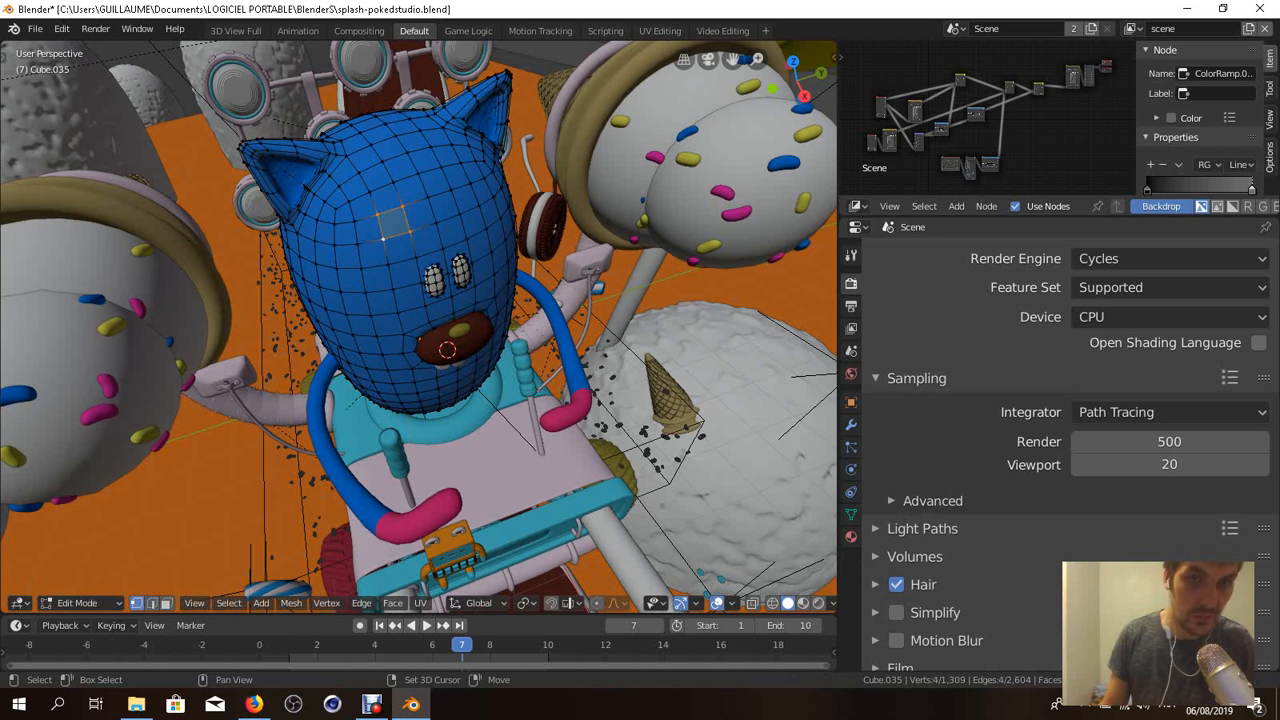
# - Extrude the selected forehead face outward three times in a row to form a horn, and return to Object Mode
pyautogui.scroll(4, 386, 241)
pyautogui.scroll(-4, 419, 324)
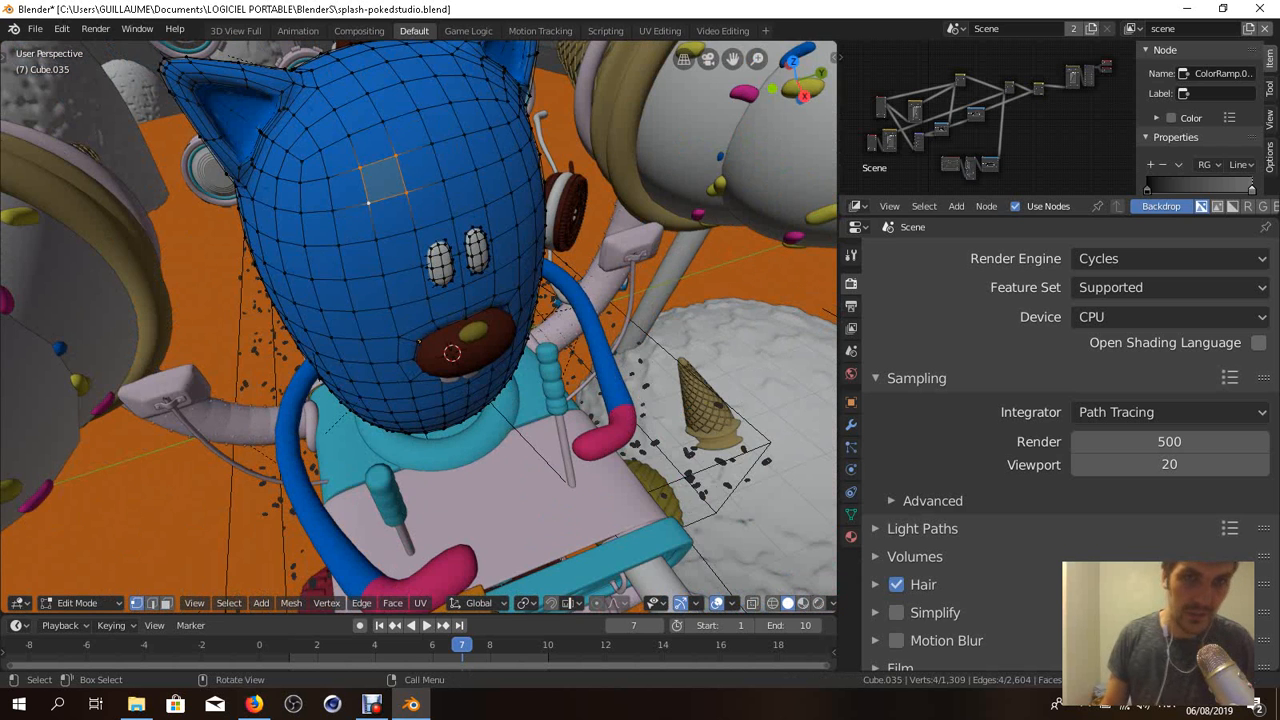
pyautogui.press('KP_Decimal')
pyautogui.scroll(-3, 418, 320)
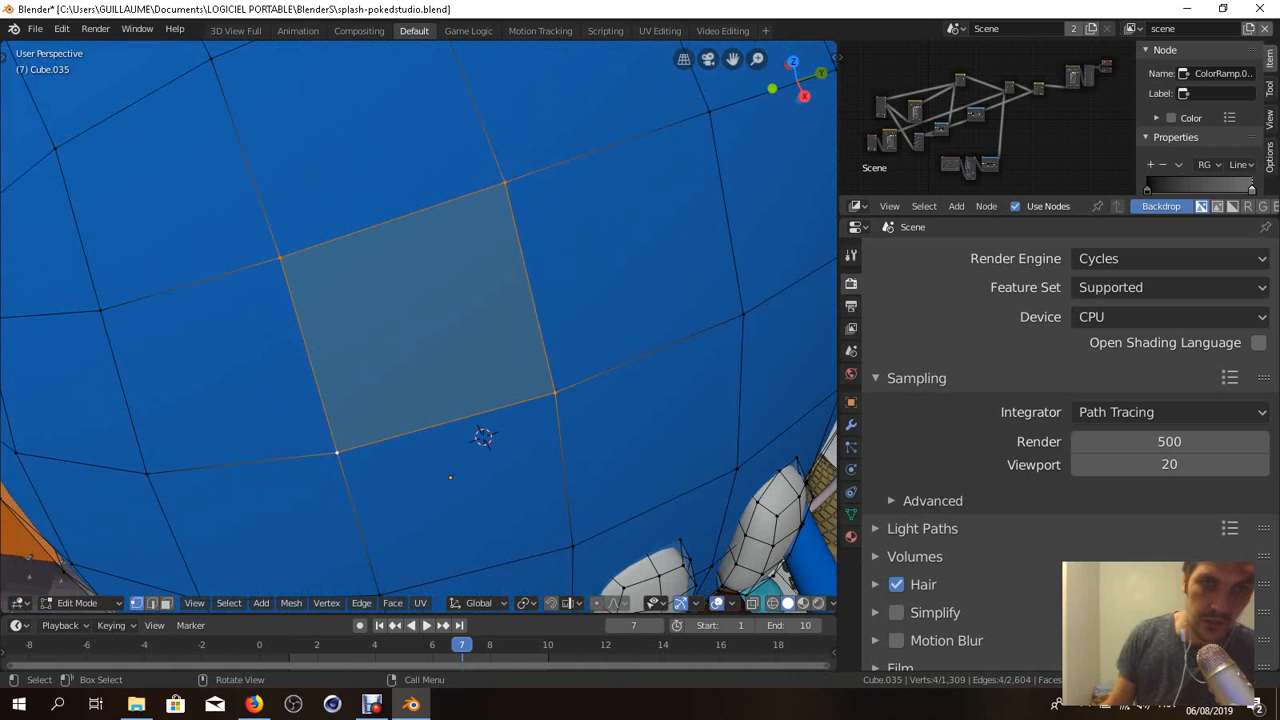
pyautogui.moveTo(450, 477); pyautogui.dragTo(555, 420, button='middle')
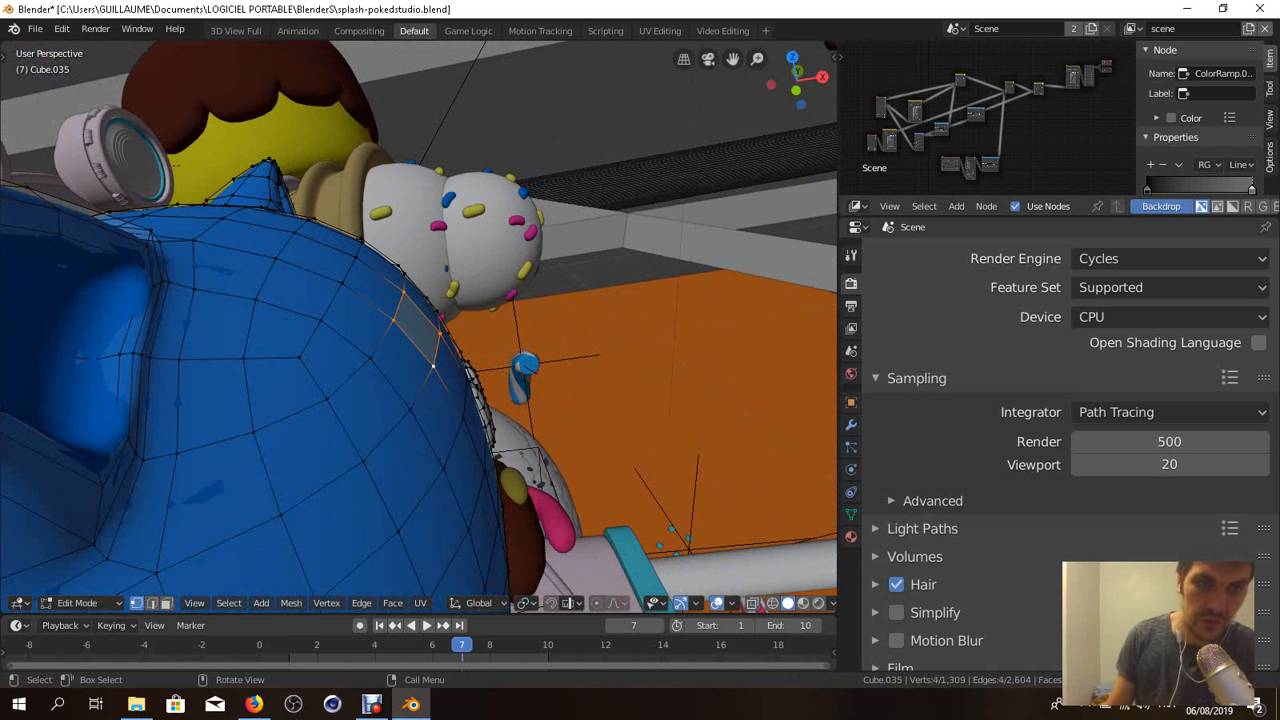
pyautogui.press('e')
pyautogui.click(488, 290)
pyautogui.press('e')
pyautogui.click(556, 244)
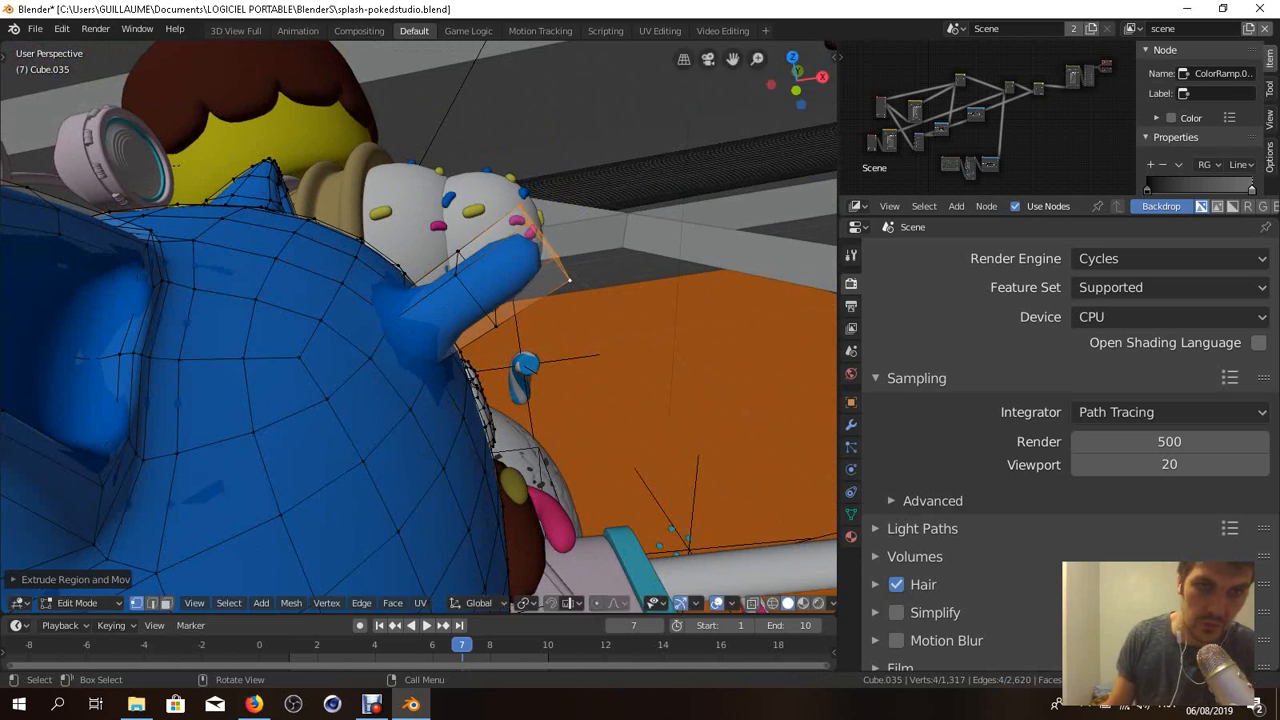
pyautogui.press('e')
pyautogui.click(631, 241)
pyautogui.press('Tab')
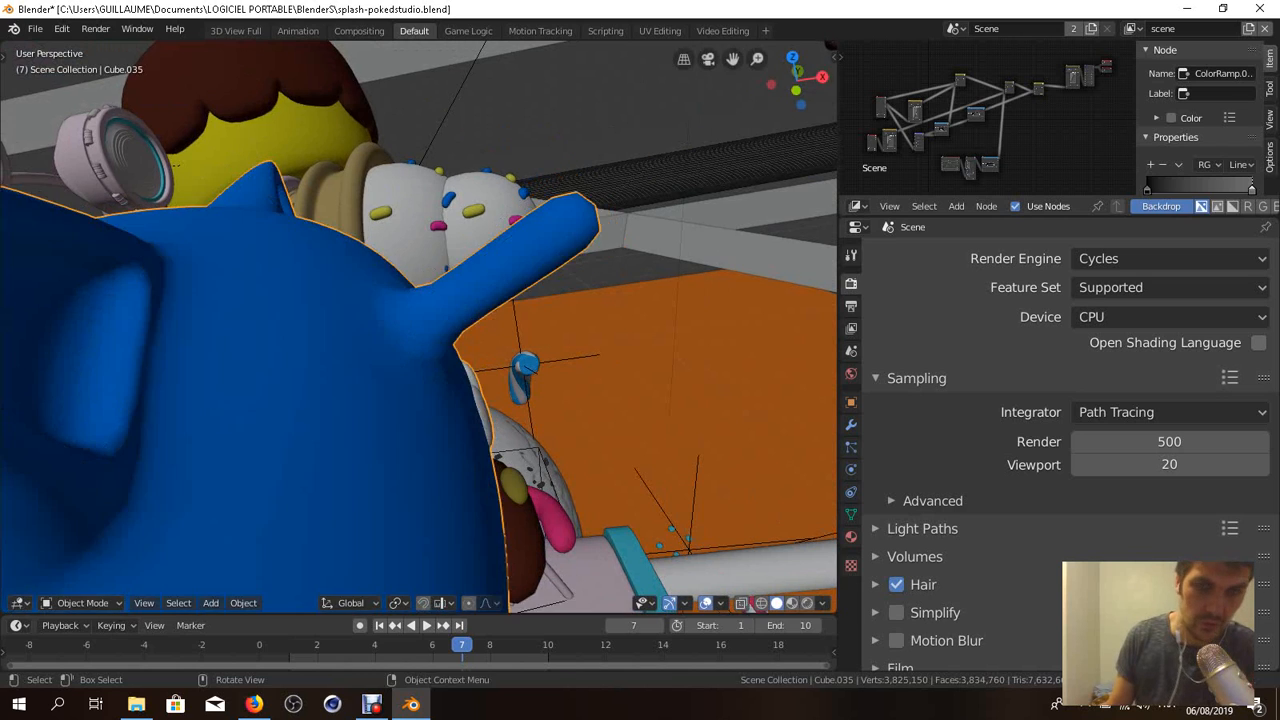
# - Select the front sprinkled scoop of the ice cream cone beside the character and switch briefly into and out of Edit Mode
pyautogui.moveTo(631, 241); pyautogui.dragTo(430, 265, button='middle')
pyautogui.scroll(-5, 430, 265)
pyautogui.scroll(-4, 430, 265)
pyautogui.scroll(4, 430, 265)
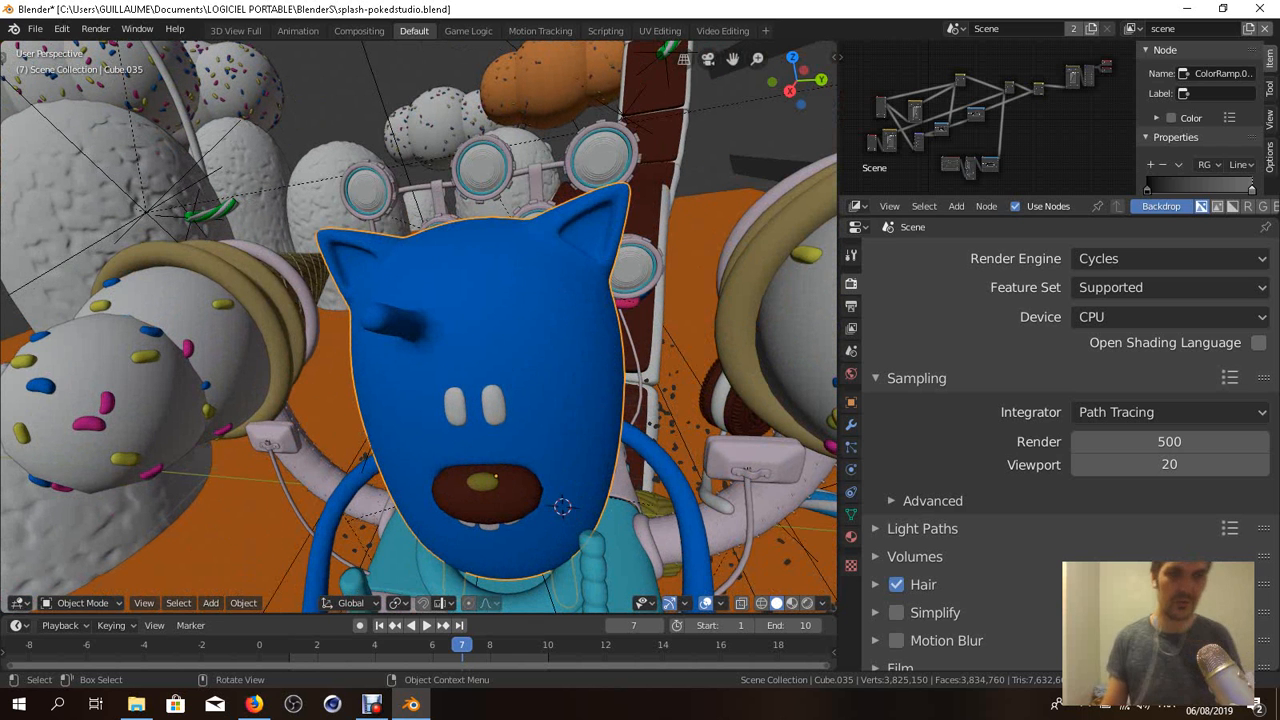
pyautogui.click(117, 398)
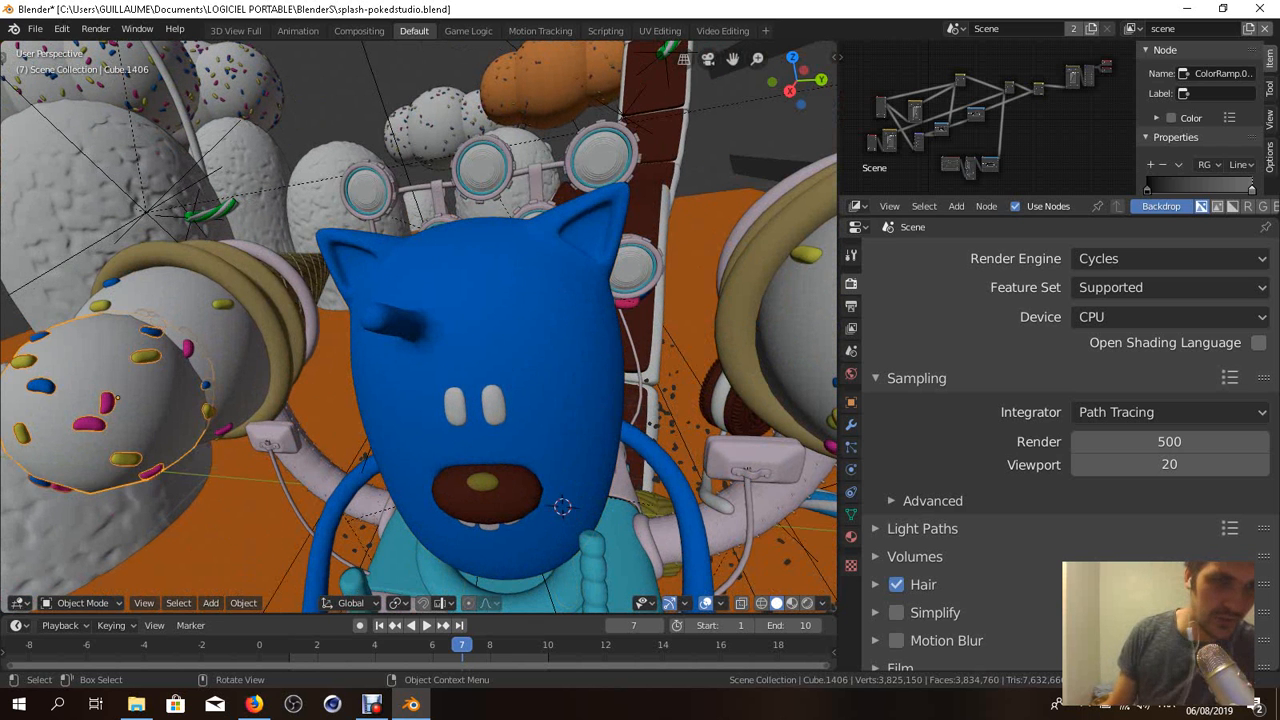
pyautogui.moveTo(117, 398); pyautogui.dragTo(236, 359, button='middle')
pyautogui.scroll(-5, 205, 385)
pyautogui.scroll(4, 236, 359)
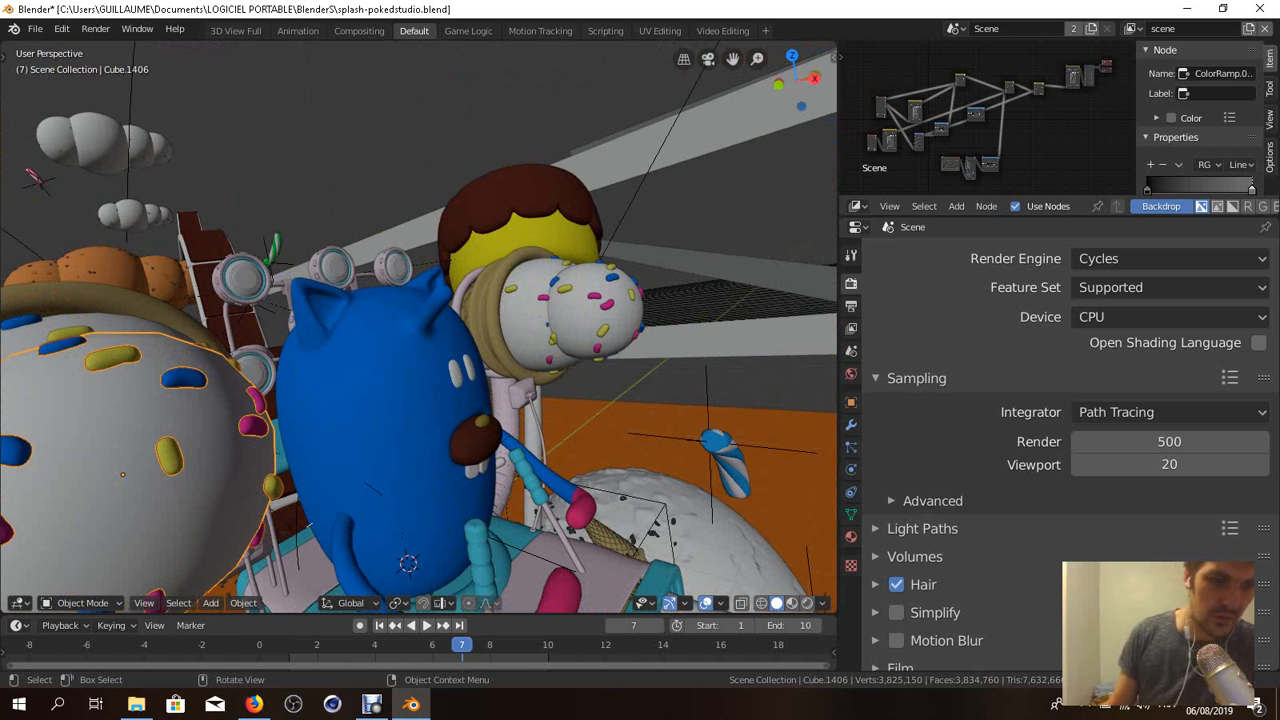
pyautogui.press('Tab')
pyautogui.press('Tab')
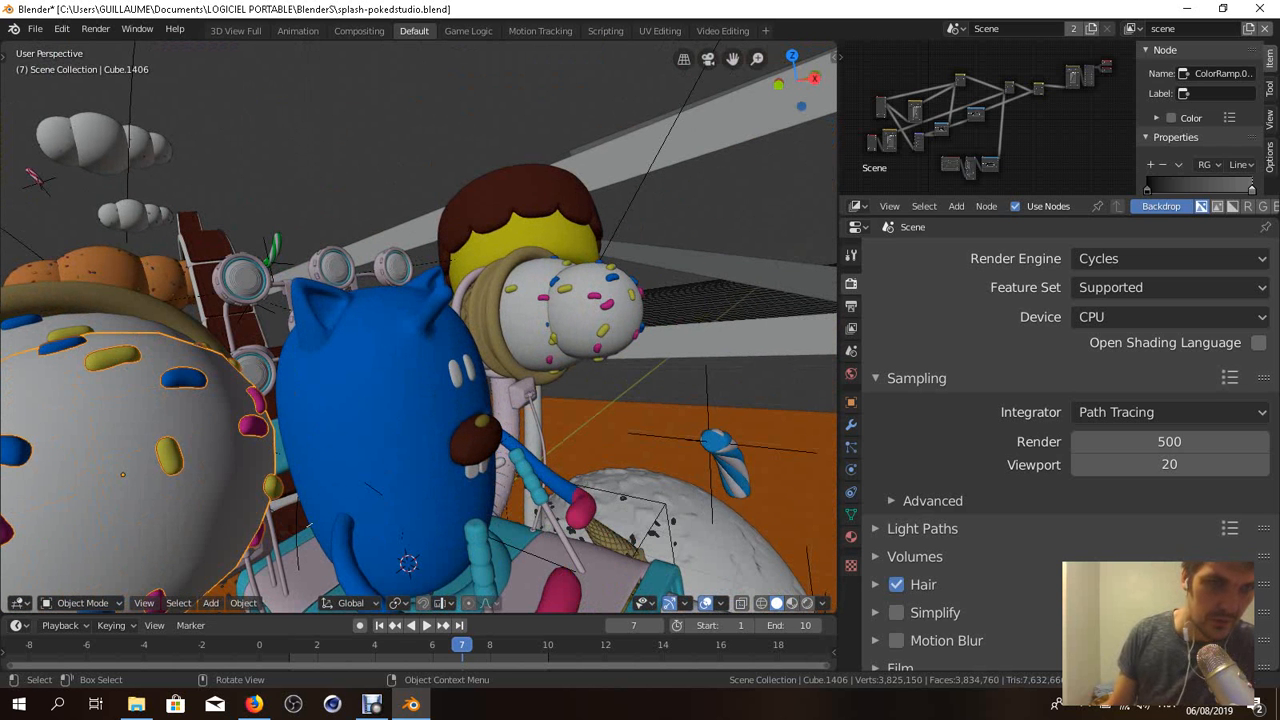
# - Move the selected ice cream scoop away from its cone to beyond the cat's head, and undo the move
pyautogui.scroll(-5, 236, 359)
pyautogui.moveTo(236, 359); pyautogui.dragTo(284, 366, button='middle')
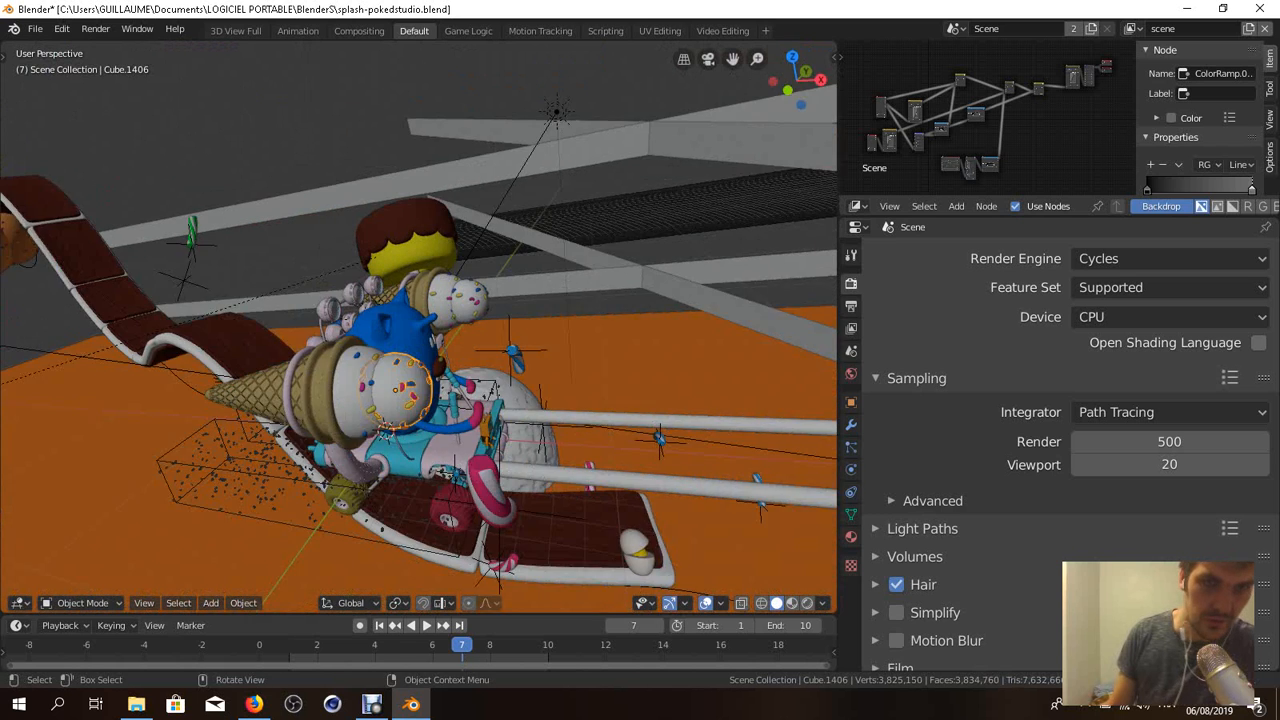
pyautogui.scroll(4, 419, 327)
pyautogui.press('g')
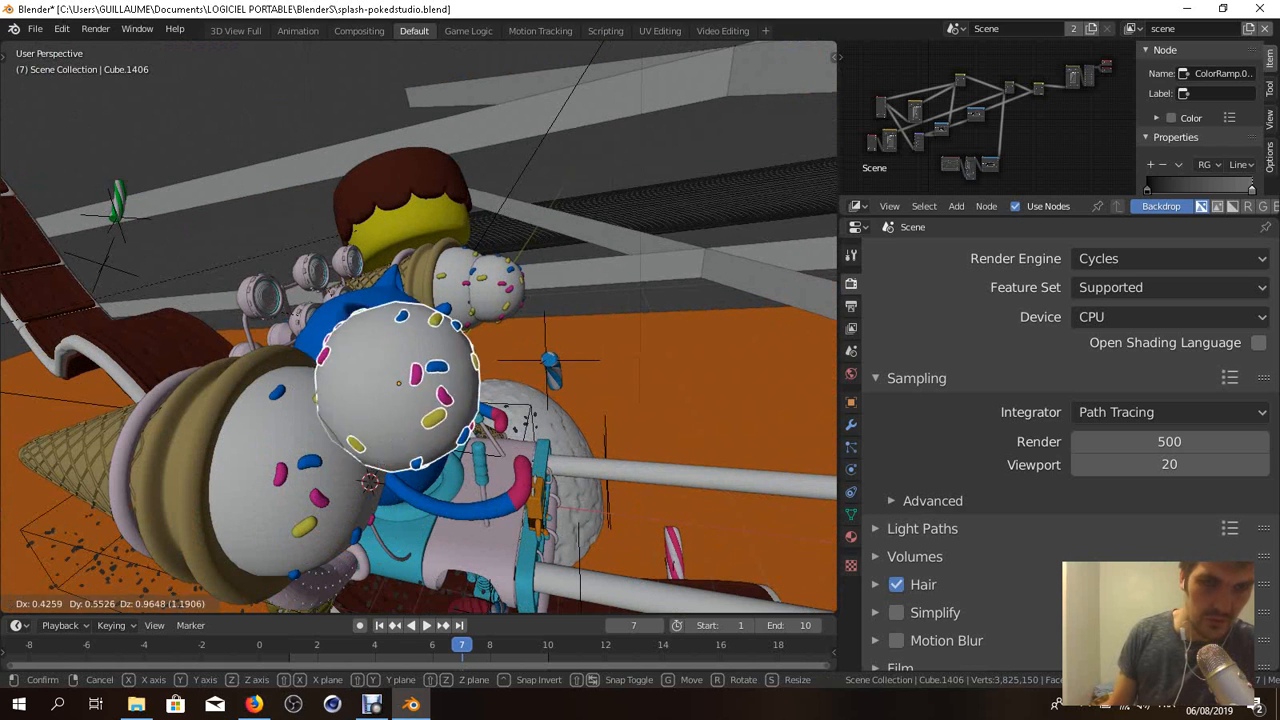
pyautogui.click(627, 268)
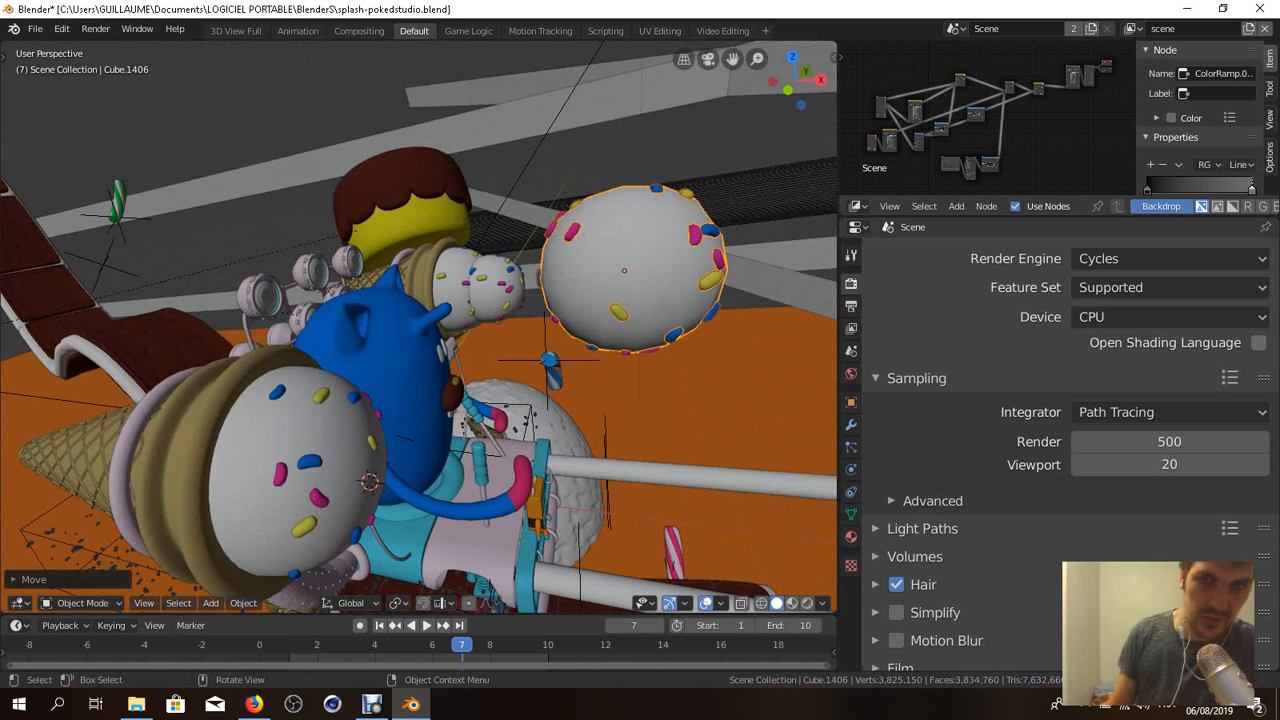
pyautogui.hotkey('ctrl', 'z')
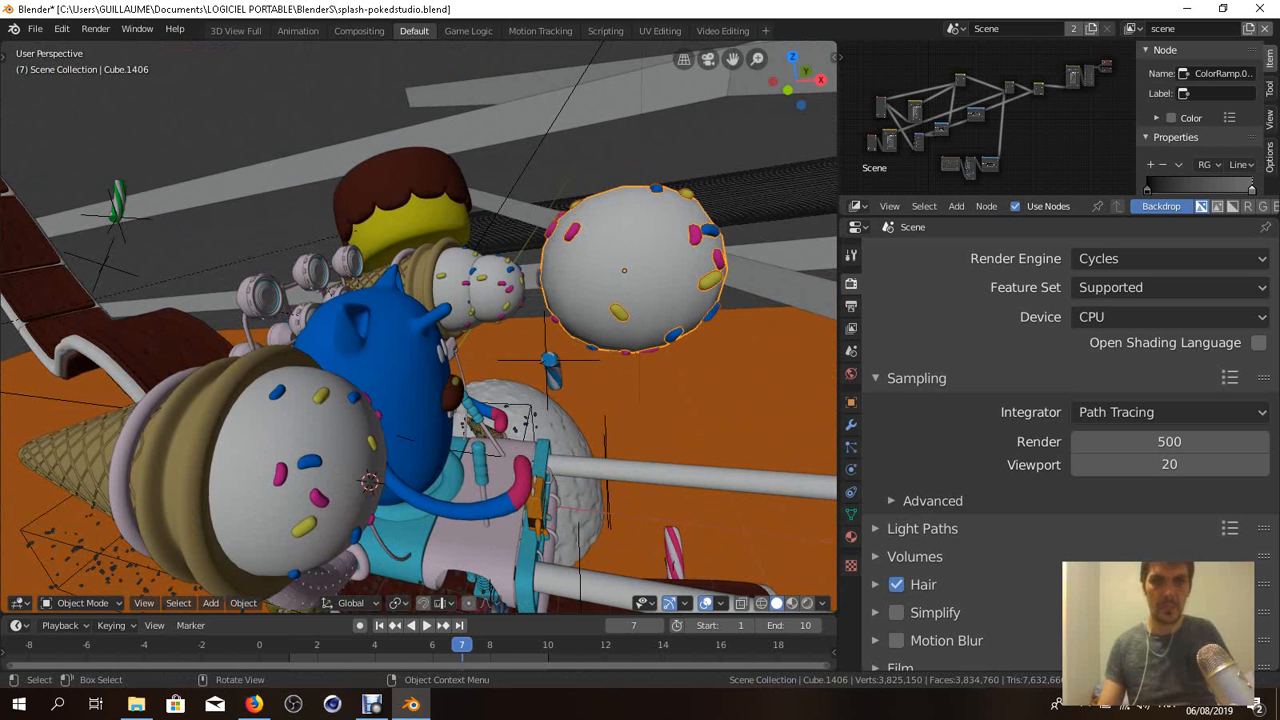
pyautogui.rightClick(585, 212)
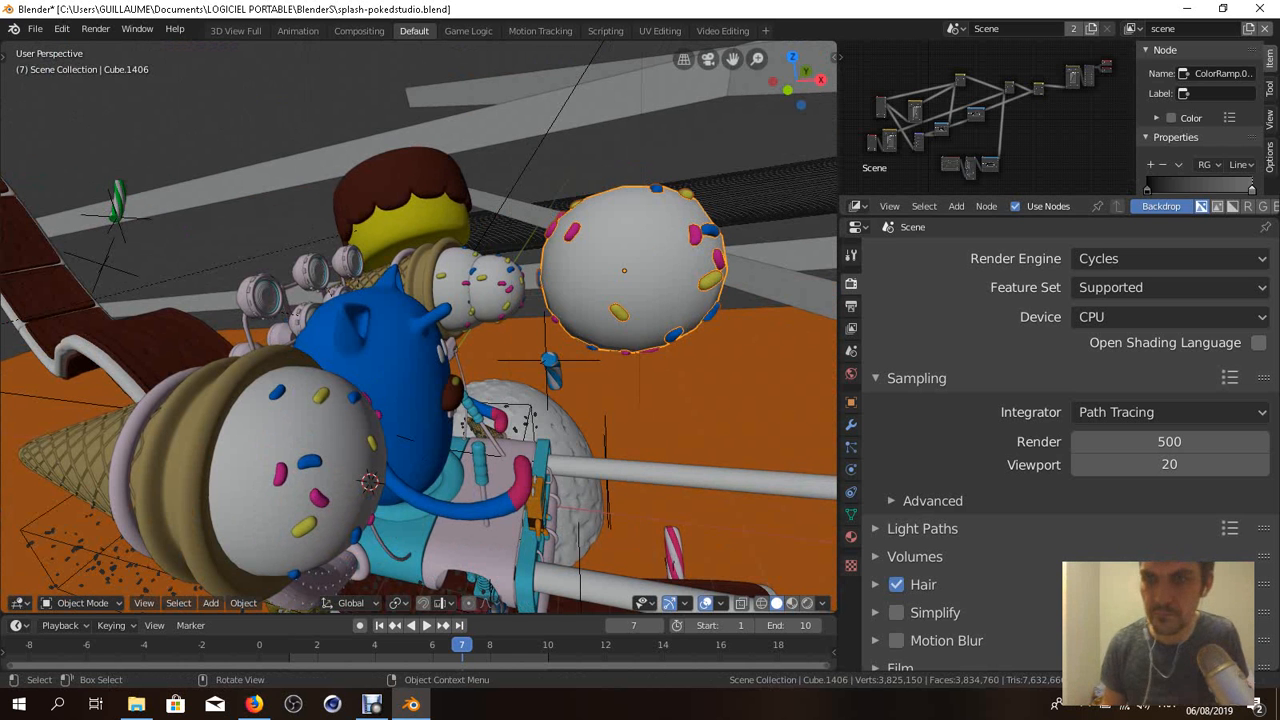
# - Box-select the objects around the ice cream cone and lamps beside and behind the cat's head
pyautogui.scroll(-7, 585, 300)
pyautogui.moveTo(585, 300); pyautogui.dragTo(470, 370, button='middle')
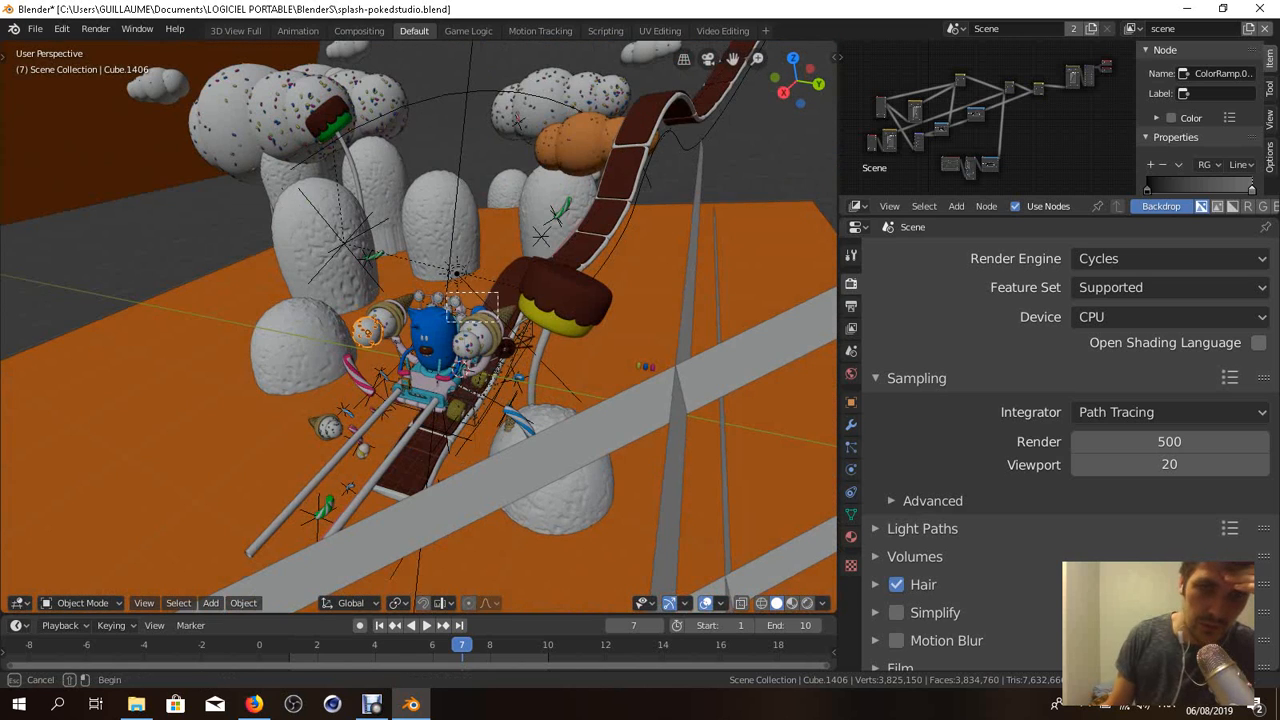
pyautogui.moveTo(448, 293); pyautogui.dragTo(499, 324)
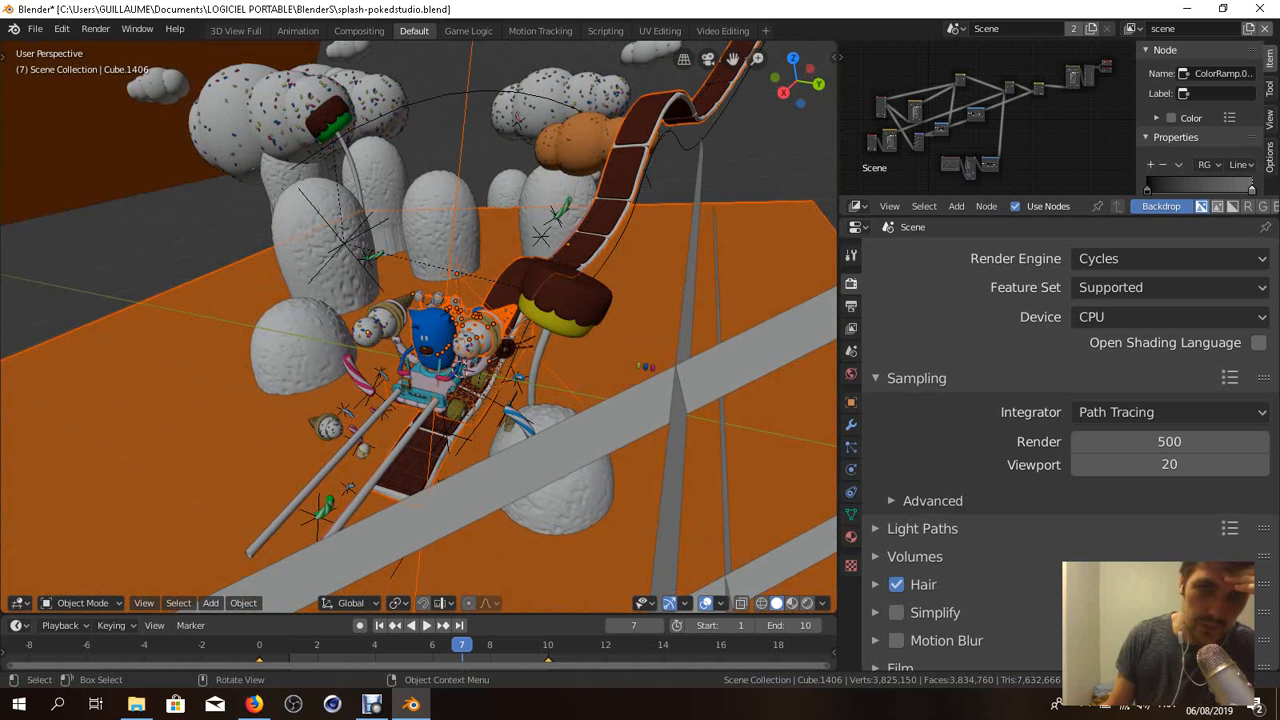
# - Select the orange ground plane and inspect the whole scene from different angles, from a distant overview to a close-up of the cat
pyautogui.click(570, 372)
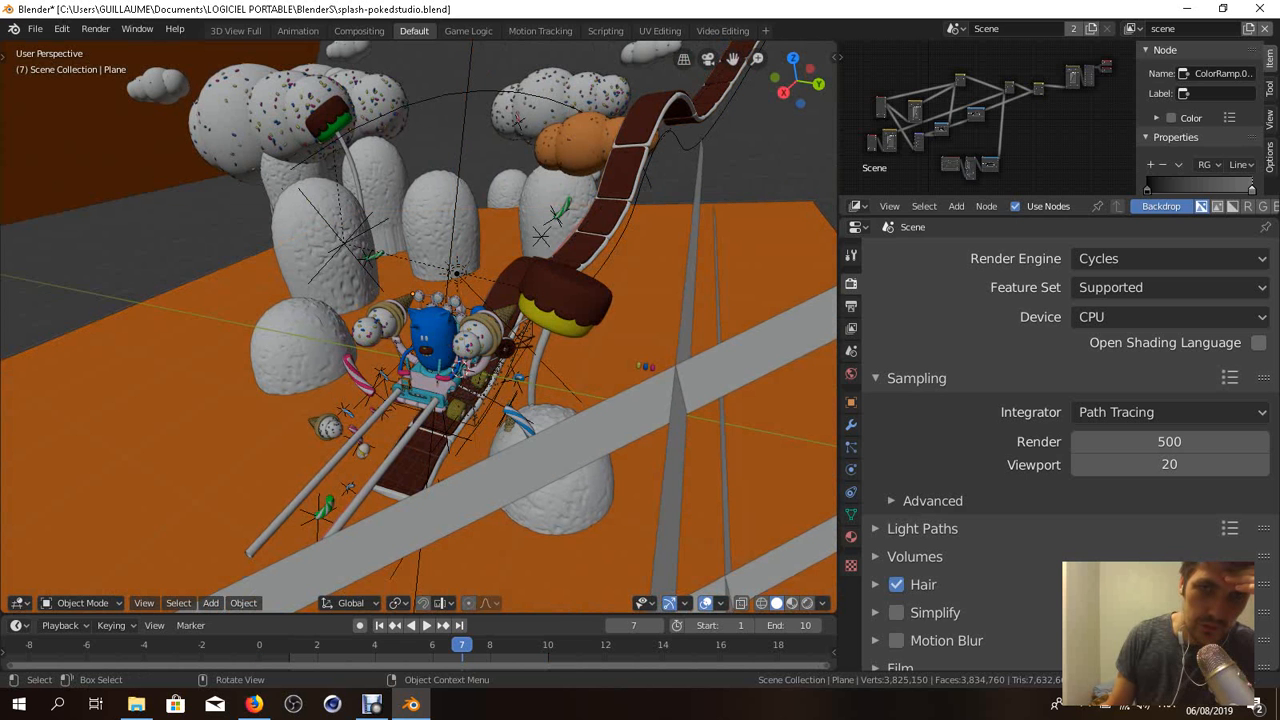
pyautogui.rightClick(702, 206)
pyautogui.moveTo(560, 300); pyautogui.dragTo(530, 300, button='middle')
pyautogui.scroll(-7, 530, 300)
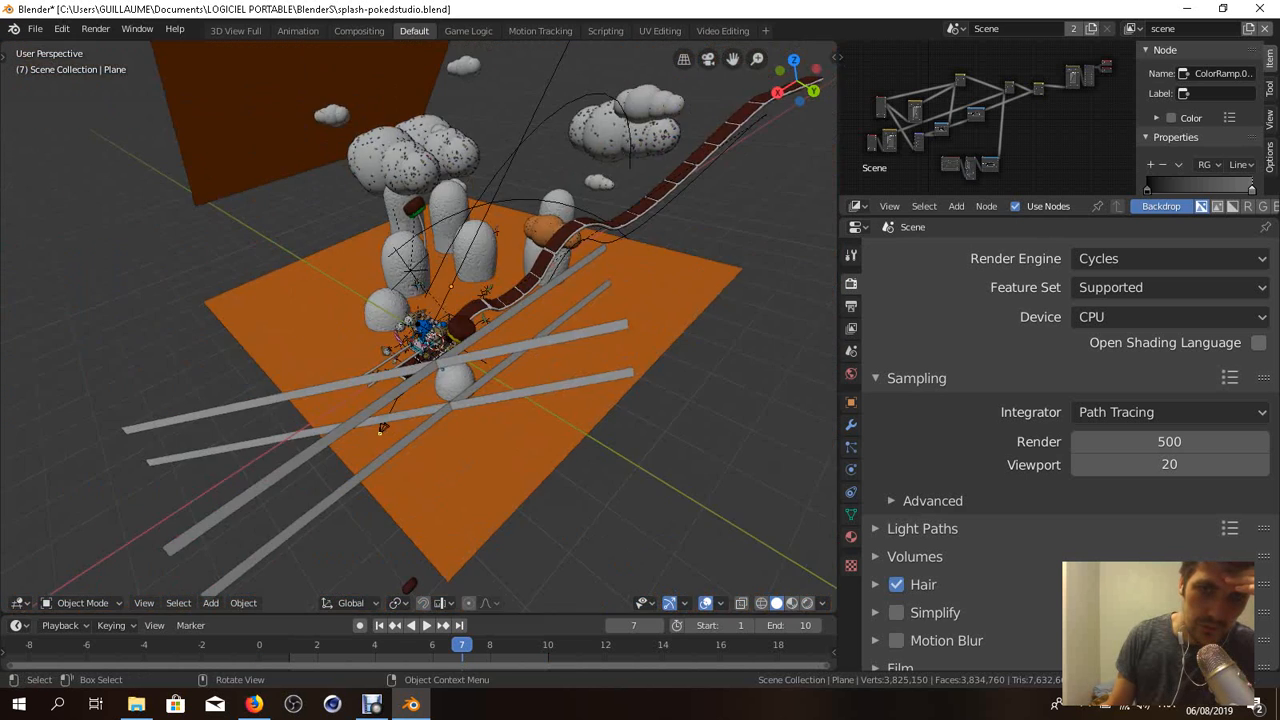
pyautogui.scroll(6, 530, 300)
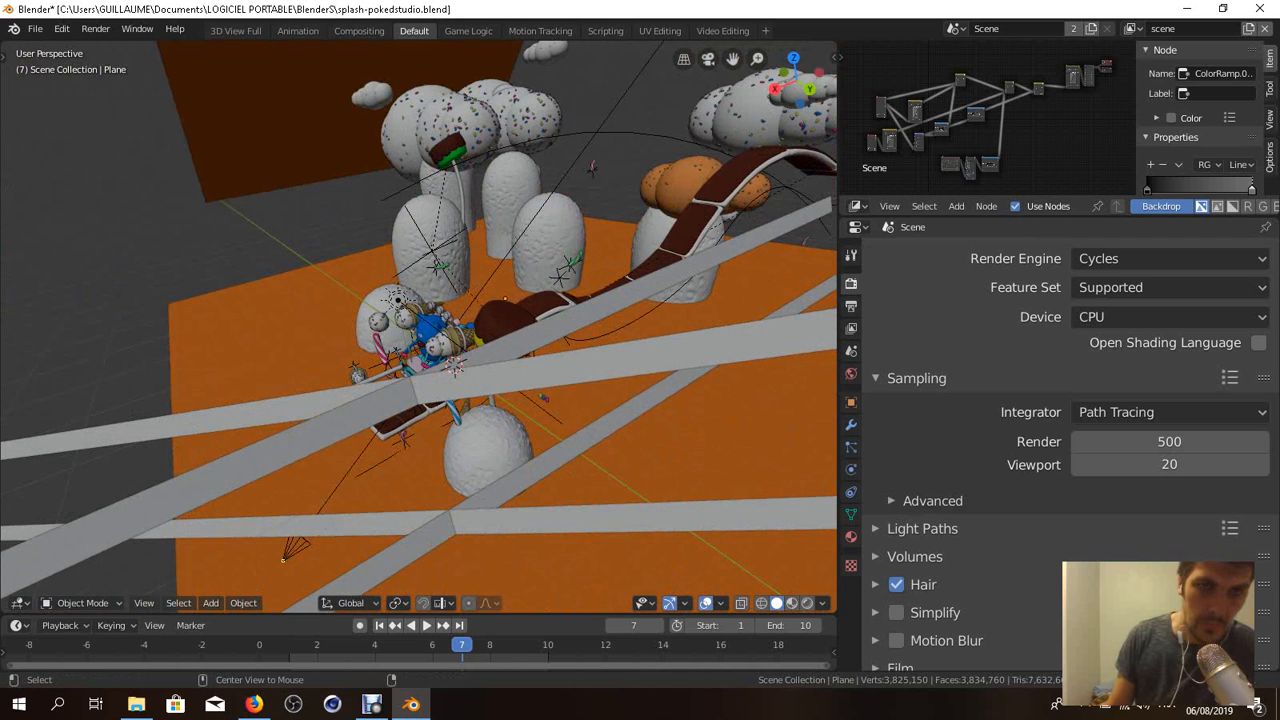
pyautogui.moveTo(530, 300)
pyautogui.mouseDown(button='middle')
pyautogui.moveTo(500, 300)
pyautogui.moveTo(470, 260)
pyautogui.moveTo(515, 308)
pyautogui.mouseUp(button='middle')
pyautogui.scroll(4, 450, 310)
pyautogui.scroll(-10, 450, 310)
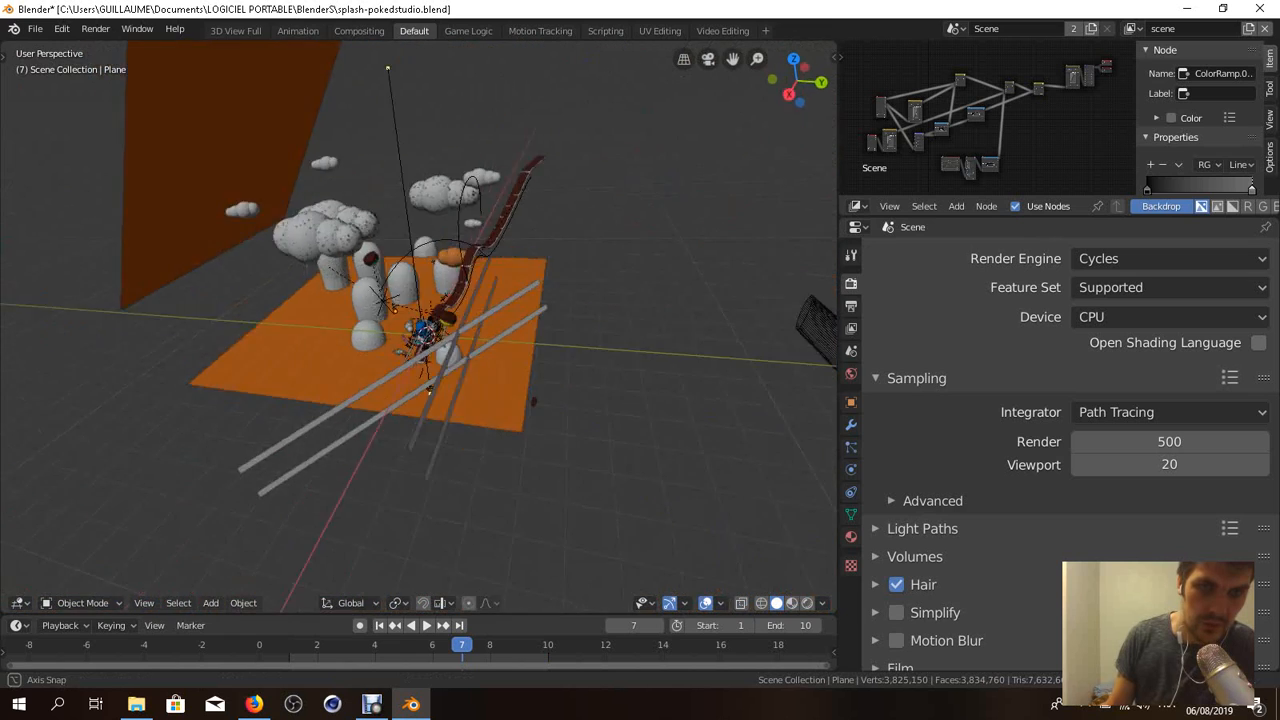
pyautogui.scroll(10, 406, 298)
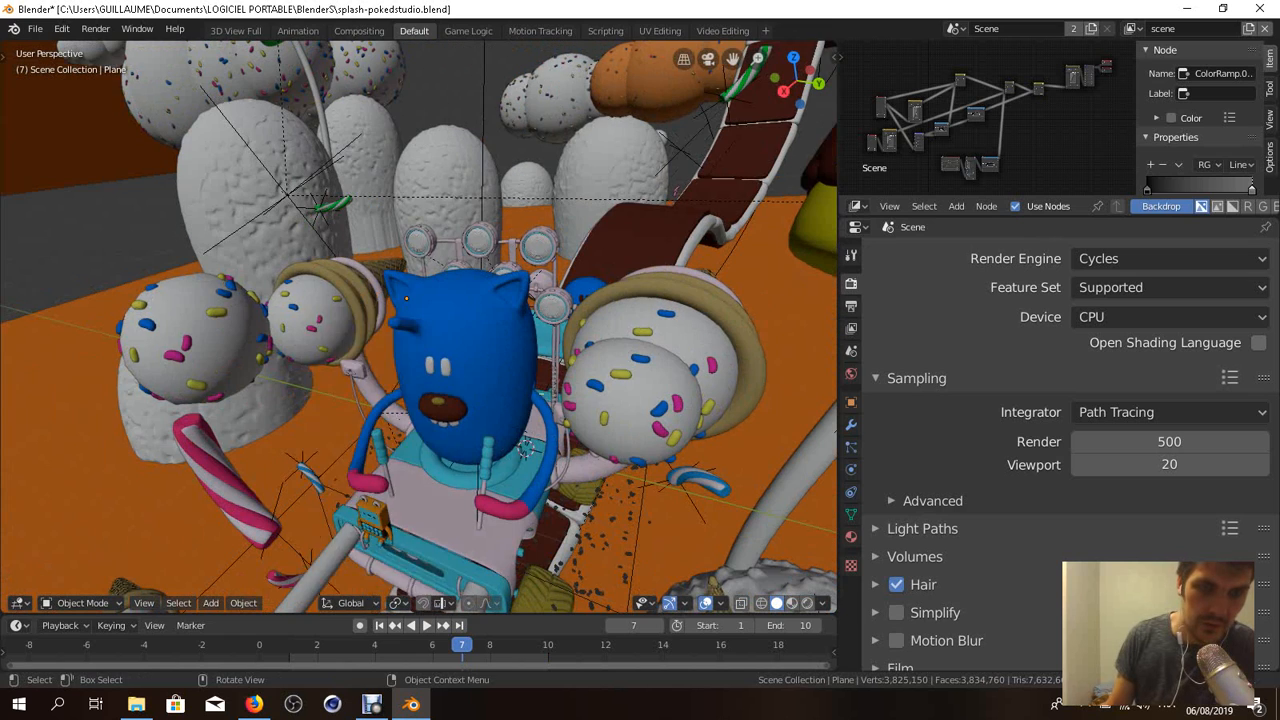
# - Undo the last selection change and select the tall textured white mound beside the green candy, behind the small ice cream cone
pyautogui.rightClick(406, 298)
pyautogui.press('Escape')
pyautogui.hotkey('ctrl', 'z')
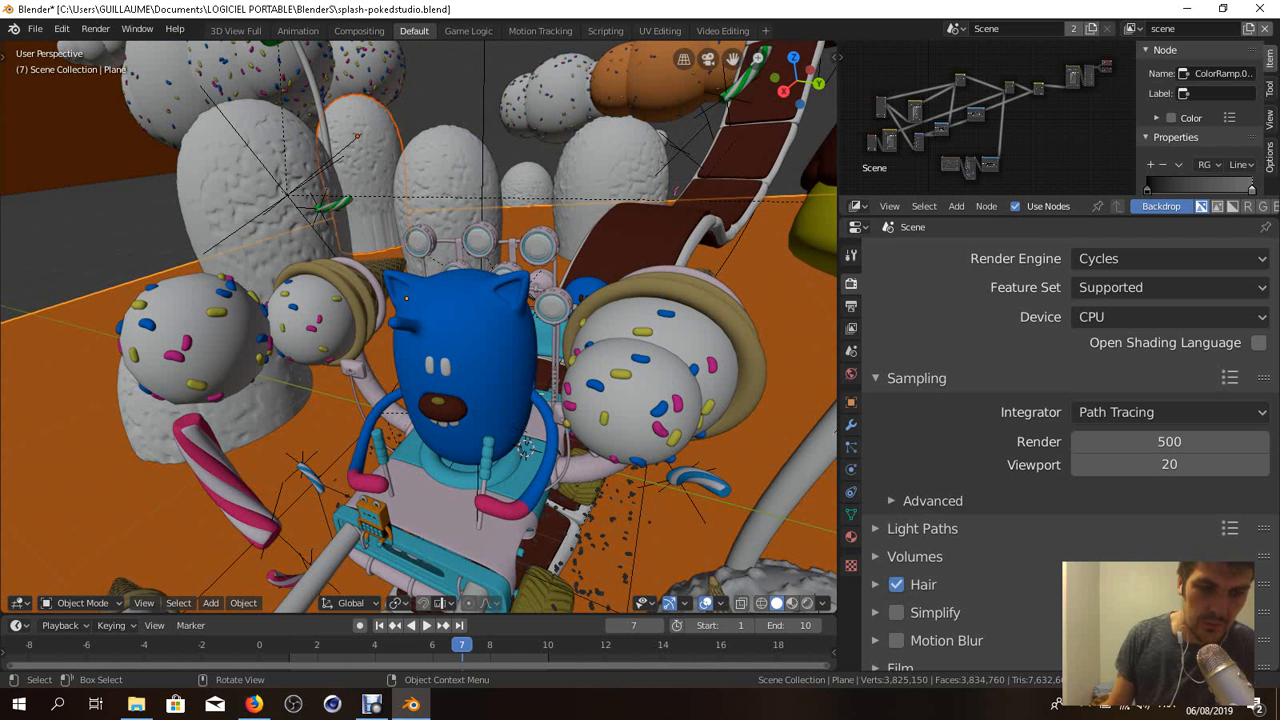
pyautogui.click(252, 180)
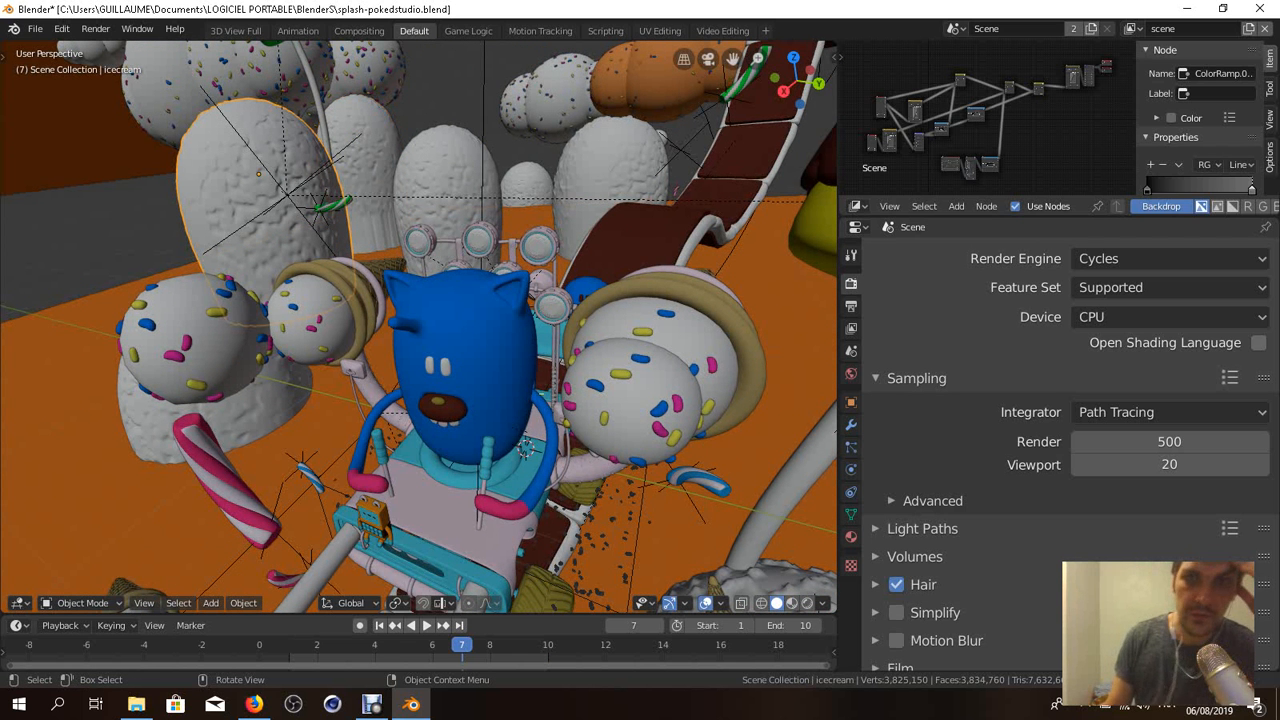
# - Switch to the Video Editing workspace and look along the empty sequencer timeline at different zoom levels
pyautogui.click(722, 31)
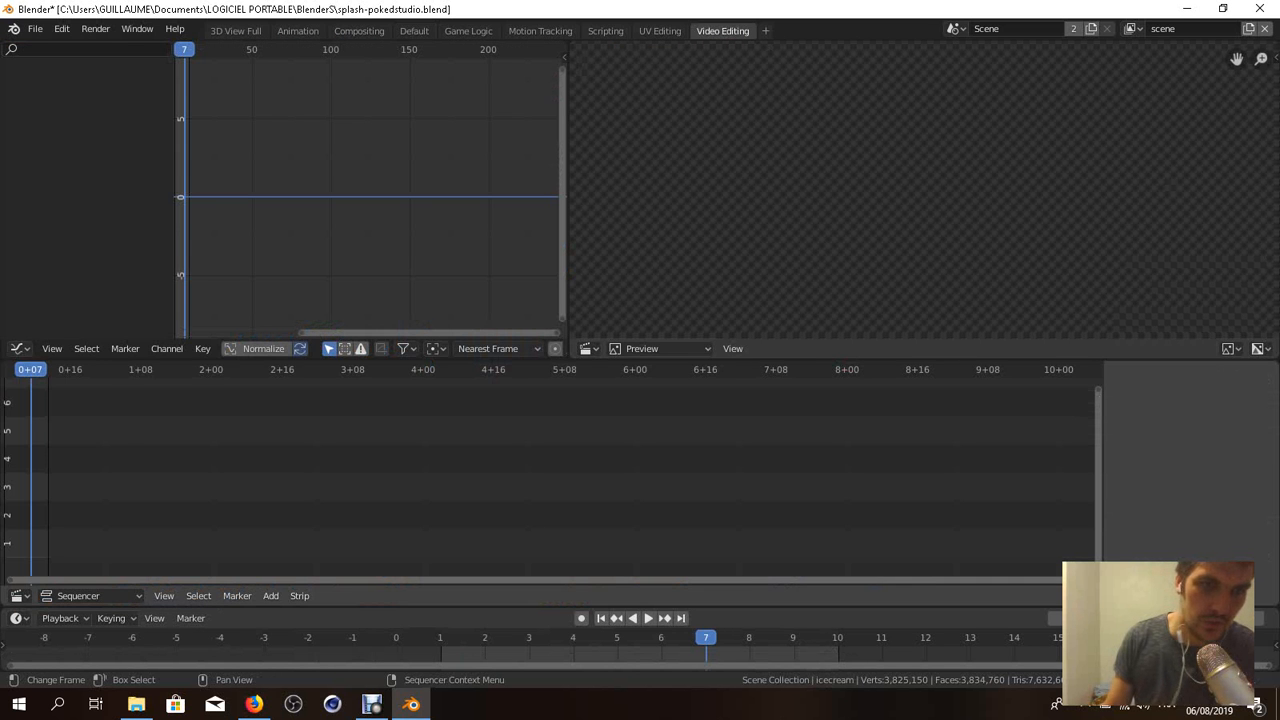
pyautogui.scroll(-4, 550, 470)
pyautogui.scroll(3, 550, 470)
pyautogui.scroll(-3, 550, 470)
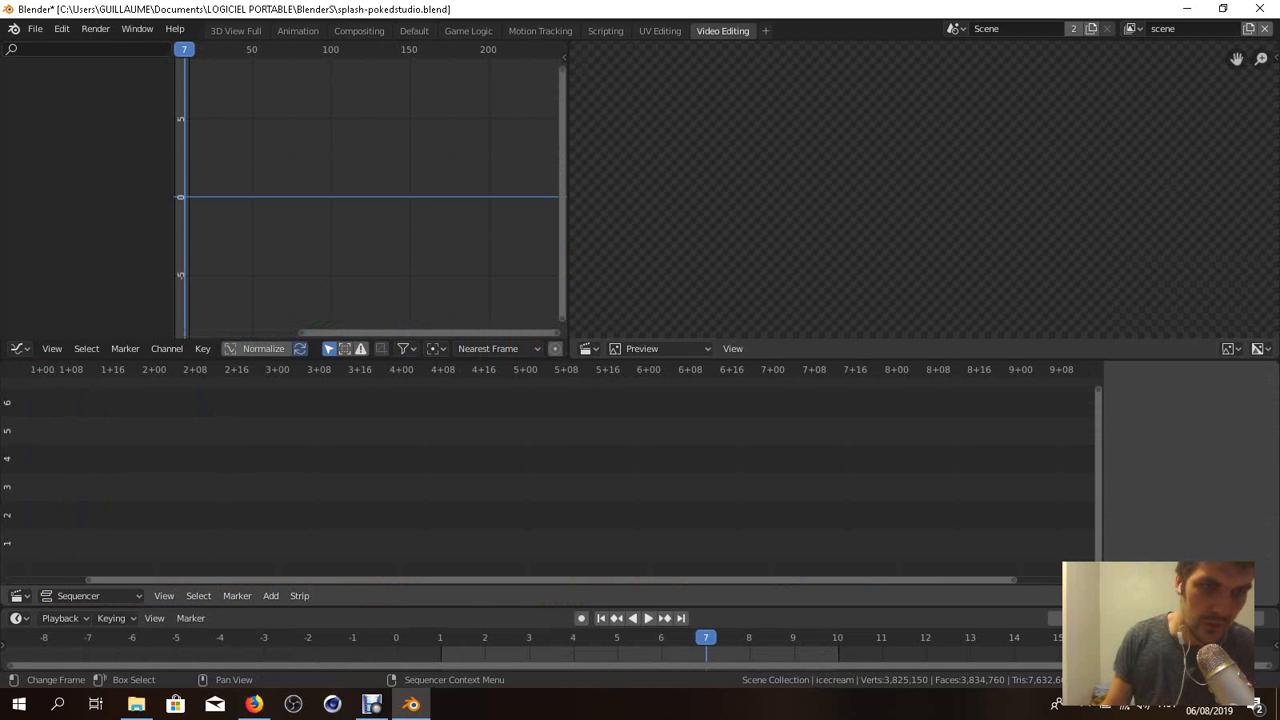
pyautogui.scroll(3, 550, 470)
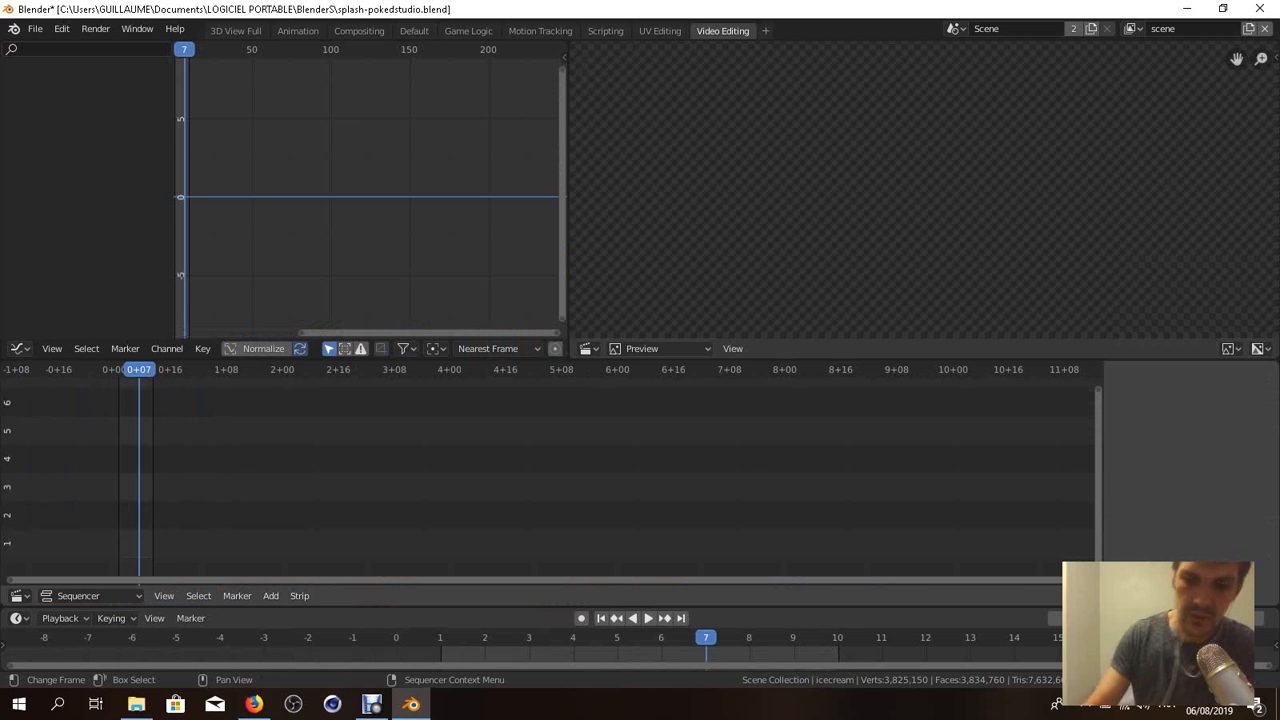
pyautogui.keyDown('ctrl'); pyautogui.scroll(-3, 550, 470); pyautogui.keyUp('ctrl')
pyautogui.keyDown('ctrl'); pyautogui.scroll(5, 550, 470); pyautogui.keyUp('ctrl')
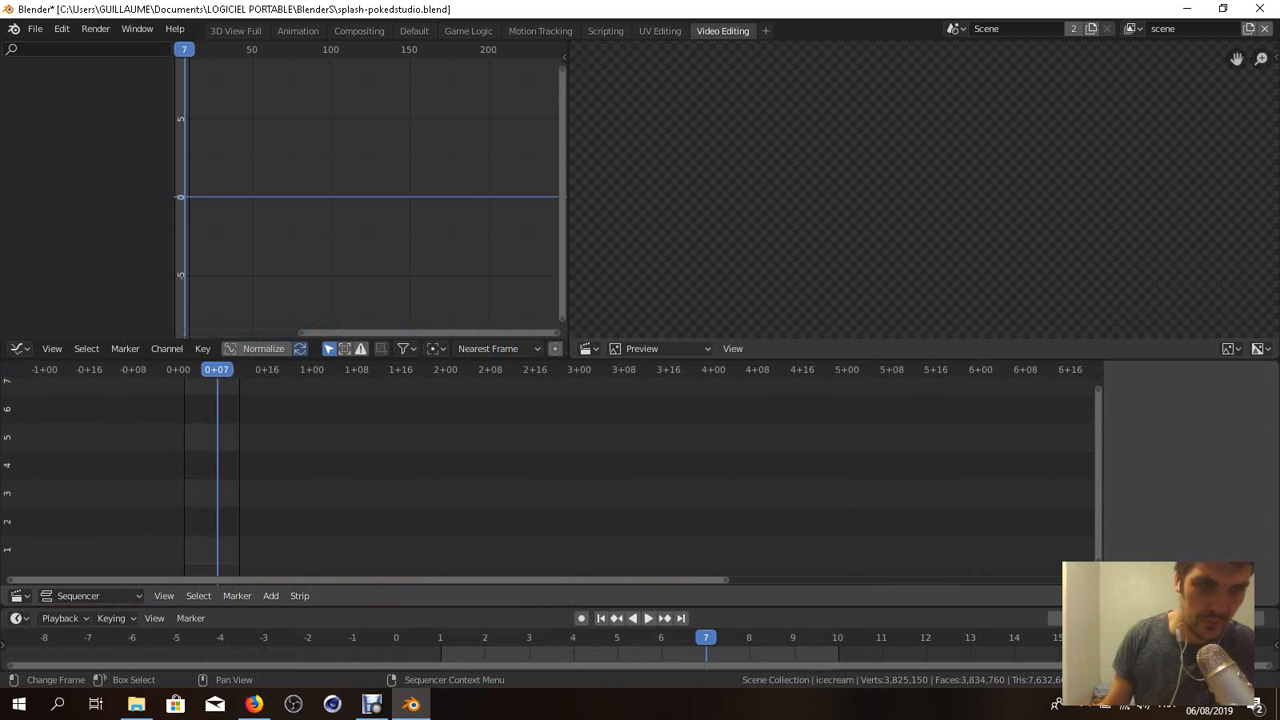
# - Set the current frame to 6 in the sequencer and show the frames around it at a closer scale
pyautogui.rightClick(240, 368)
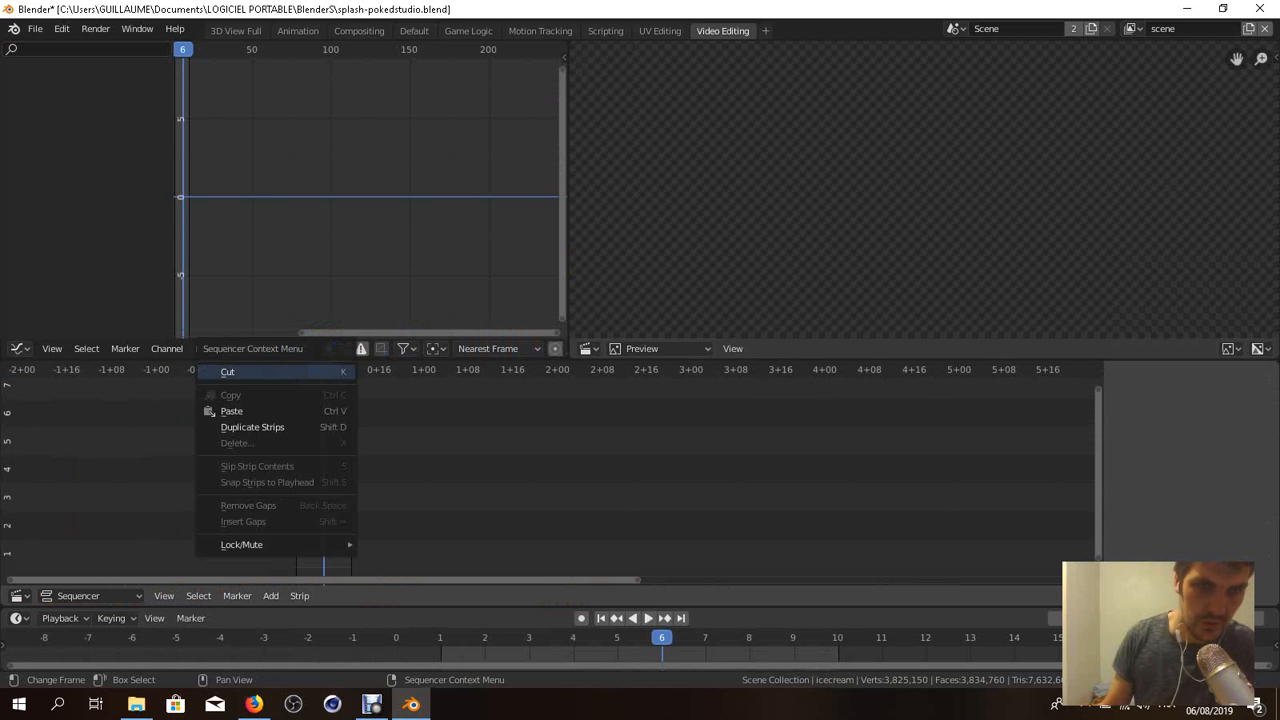
pyautogui.press('Escape')
pyautogui.press('Left')
pyautogui.scroll(1, 550, 470)
pyautogui.scroll(5, 550, 470)
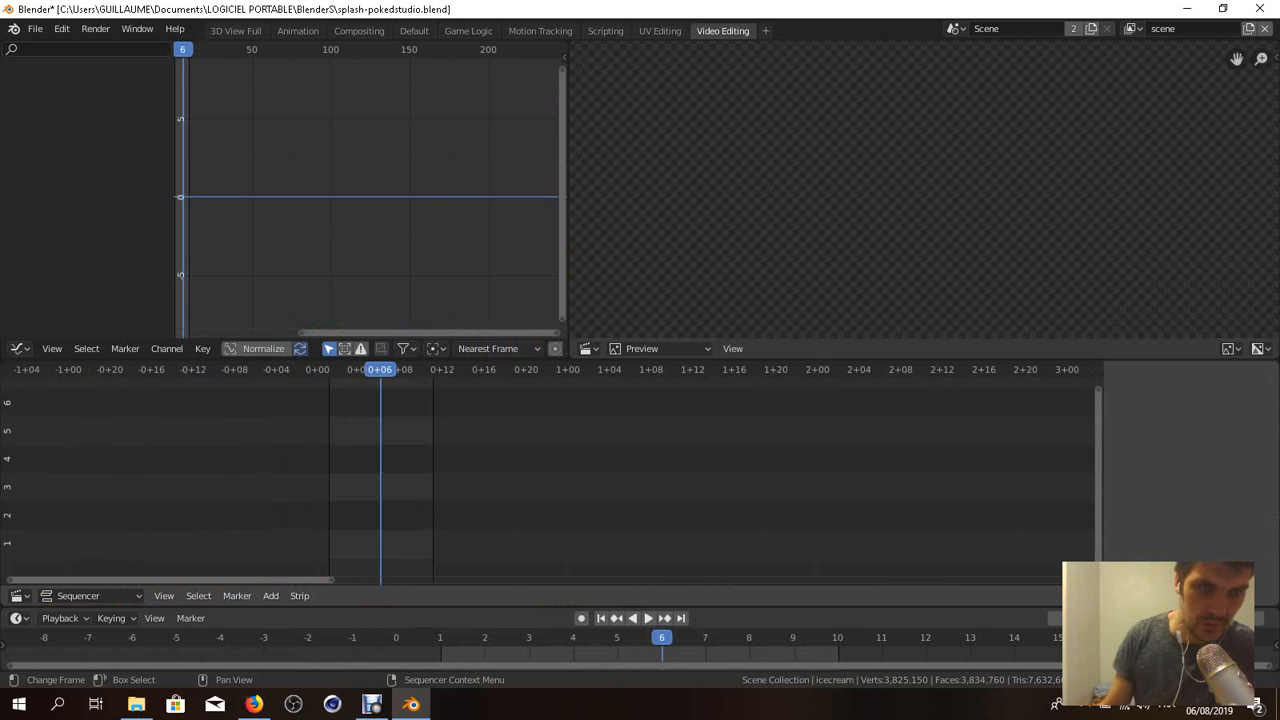
pyautogui.keyDown('ctrl'); pyautogui.scroll(-4, 550, 470); pyautogui.keyUp('ctrl')
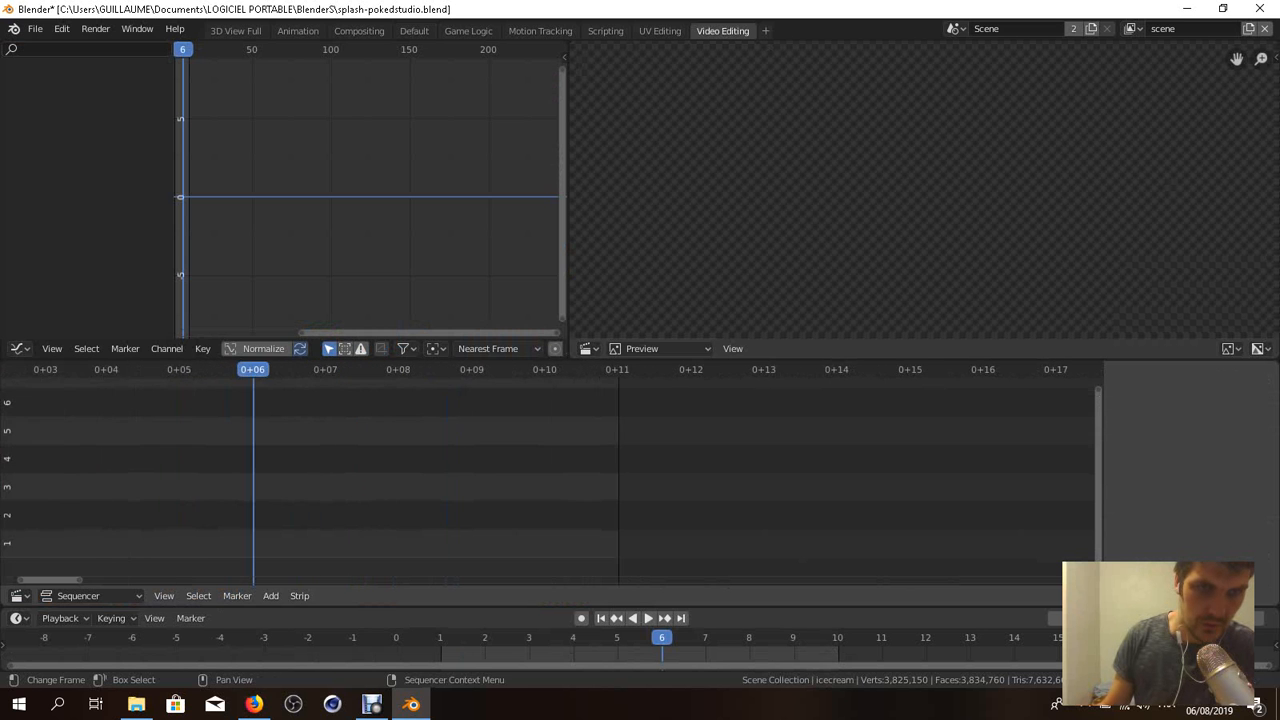
pyautogui.scroll(4, 550, 470)
pyautogui.scroll(-2, 60, 502)
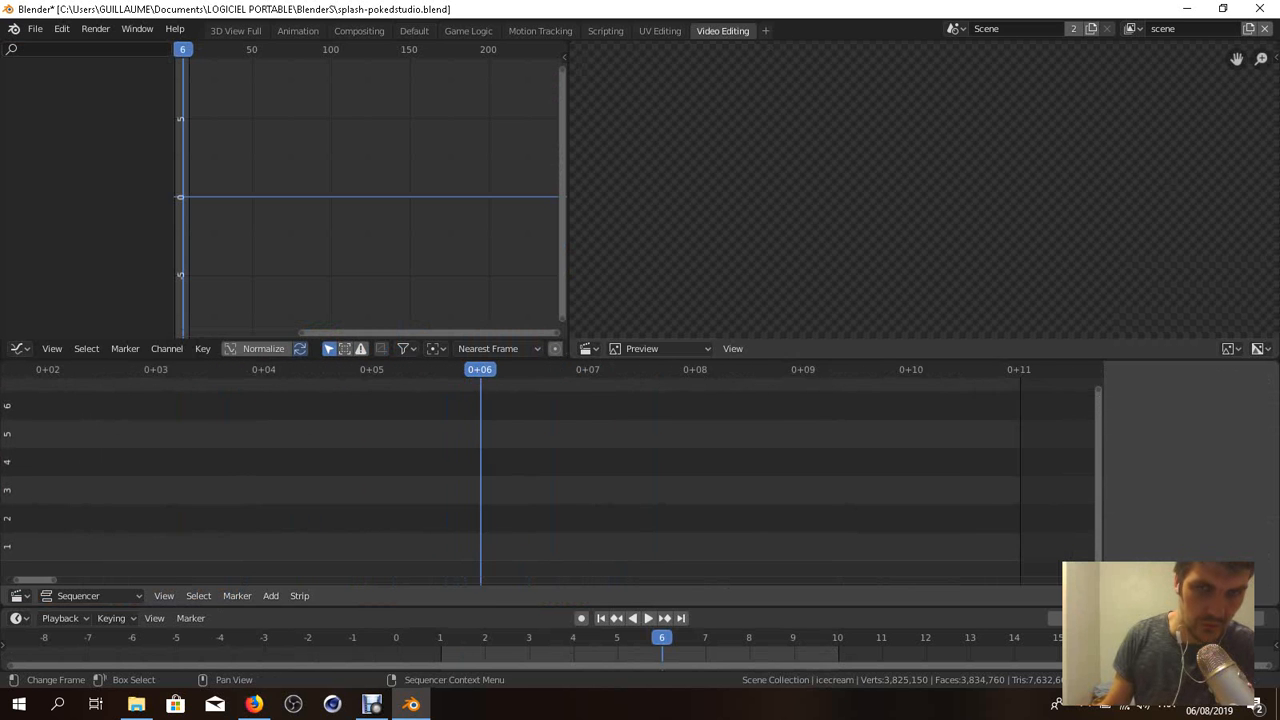
# - Start adding a movie strip, browse to the Desktop folder and enlarge the list of system locations in the file browser
pyautogui.hotkey('shift', 'a')
pyautogui.moveTo(60, 502)
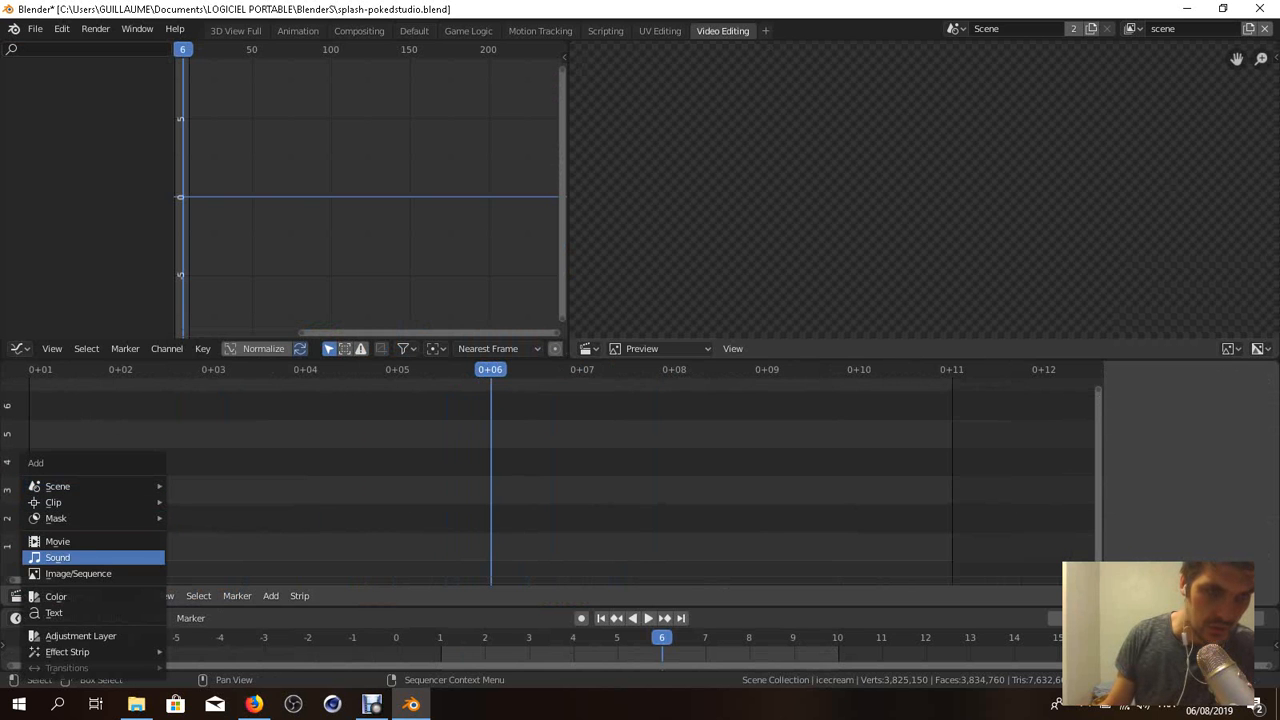
pyautogui.press('Return')
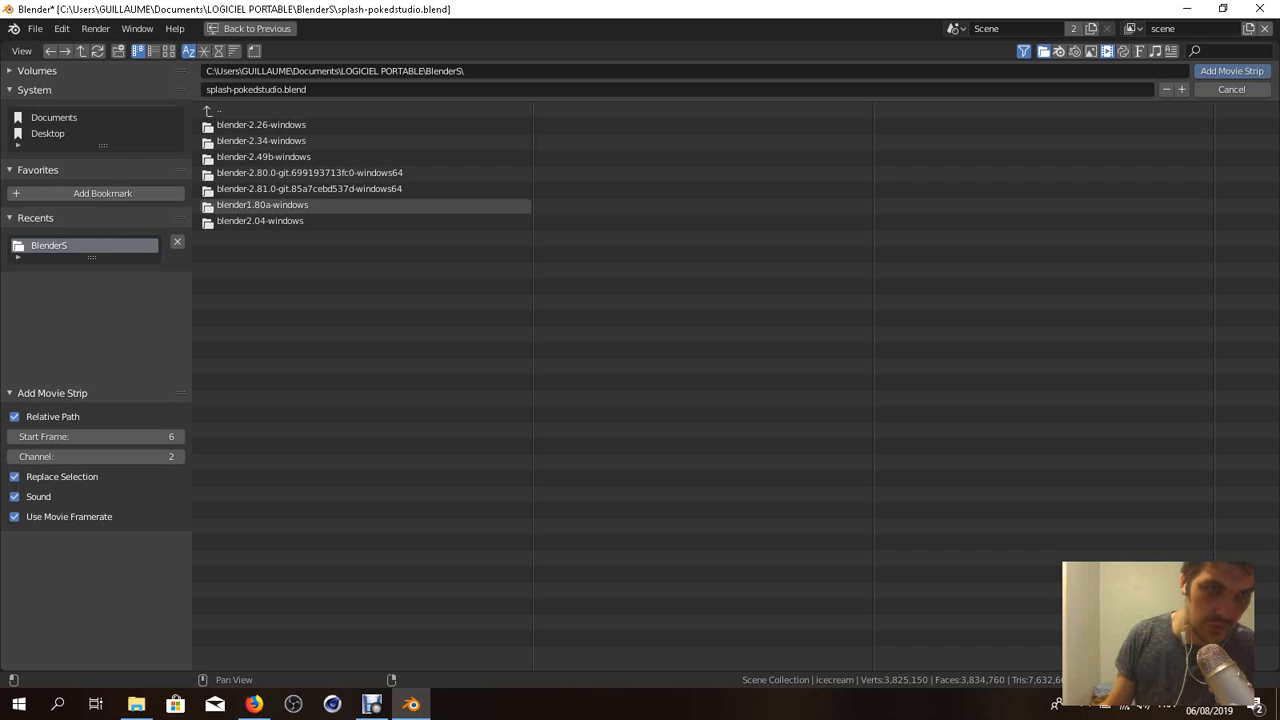
pyautogui.click(48, 134)
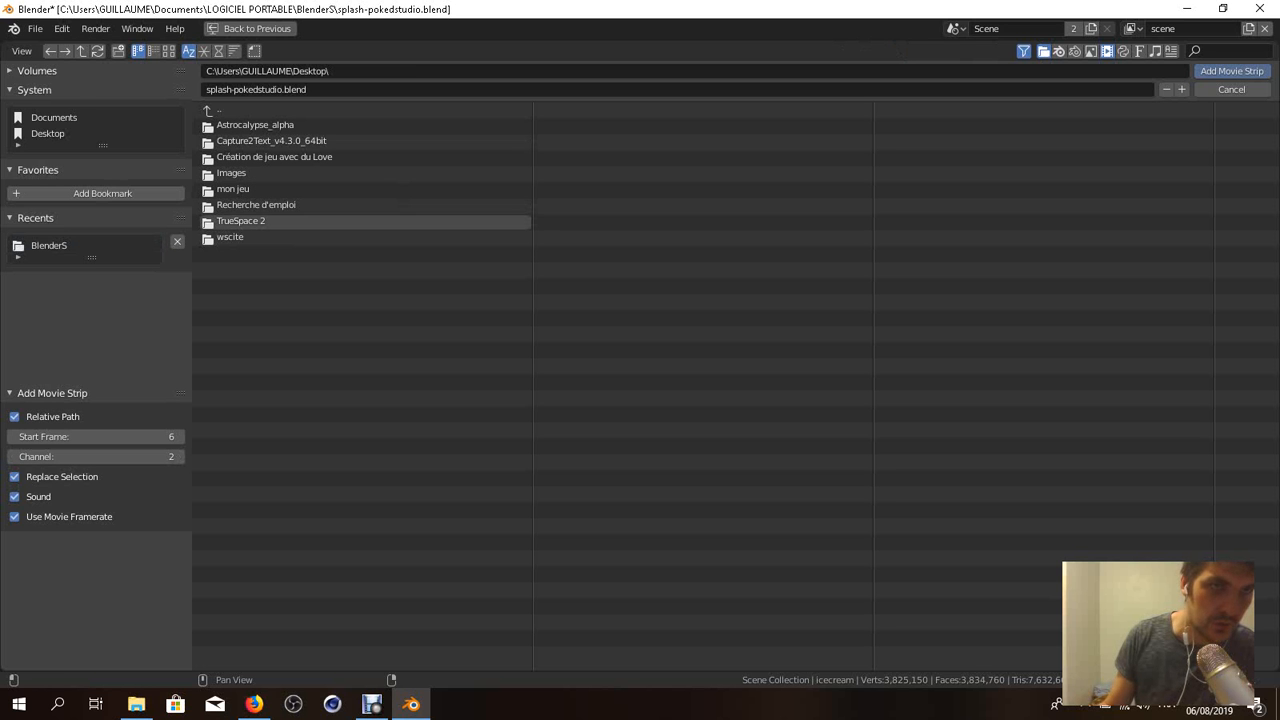
pyautogui.moveTo(103, 146); pyautogui.dragTo(103, 258)
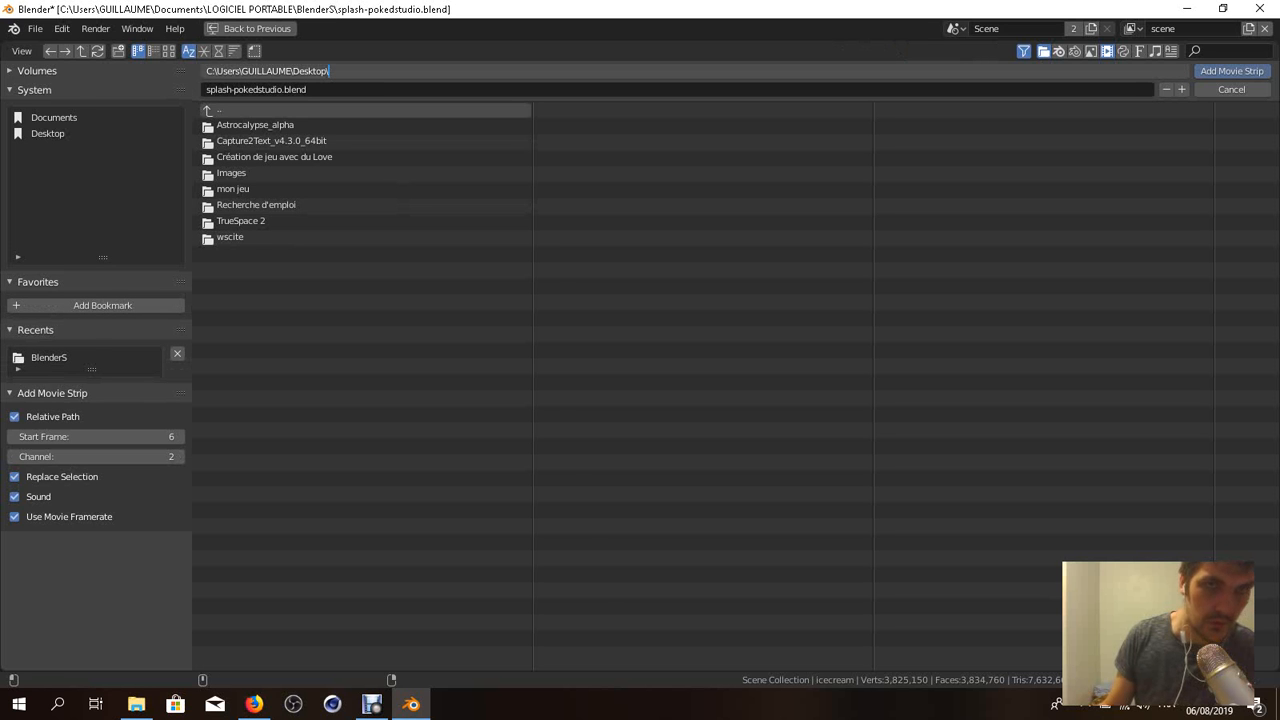
# - Change the file browser's path from the Desktop to the Videos folder
pyautogui.press('BackSpace')
pyautogui.press('BackSpace')
pyautogui.press('BackSpace')
pyautogui.press('BackSpace')
pyautogui.press('BackSpace')
pyautogui.press('BackSpace')
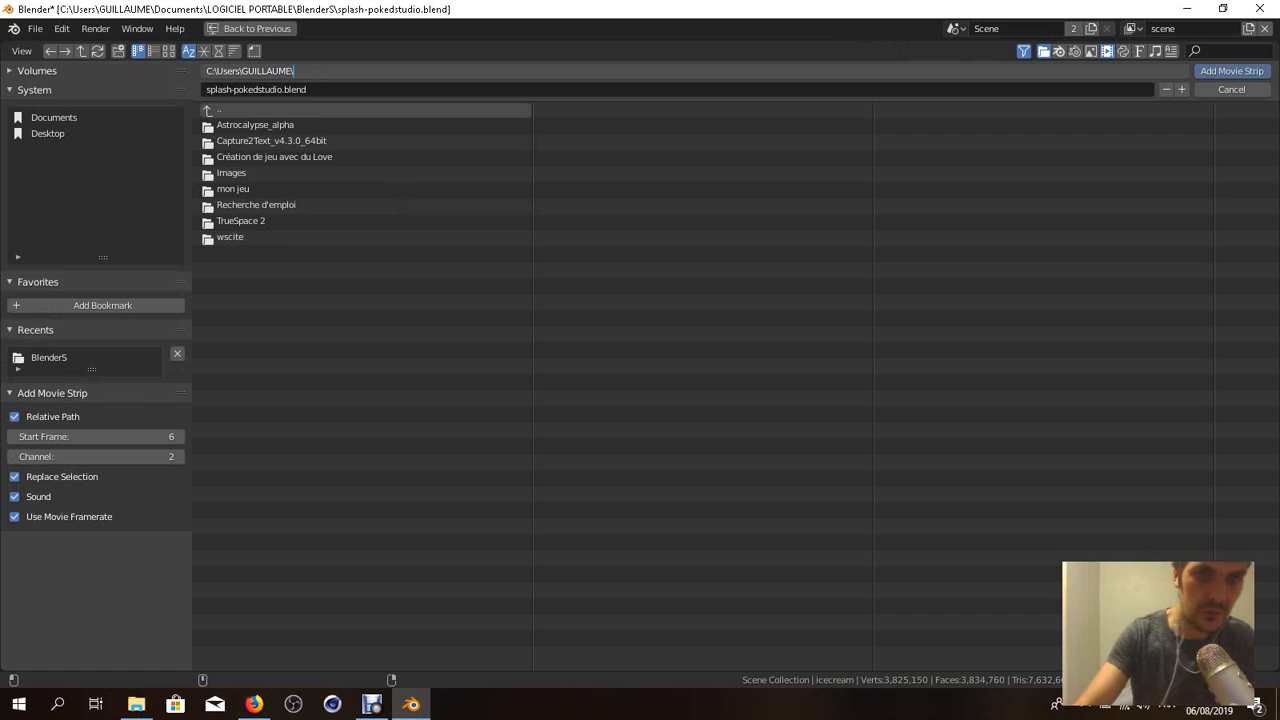
pyautogui.press('BackSpace')
pyautogui.press('BackSpace')
pyautogui.write('Videos')
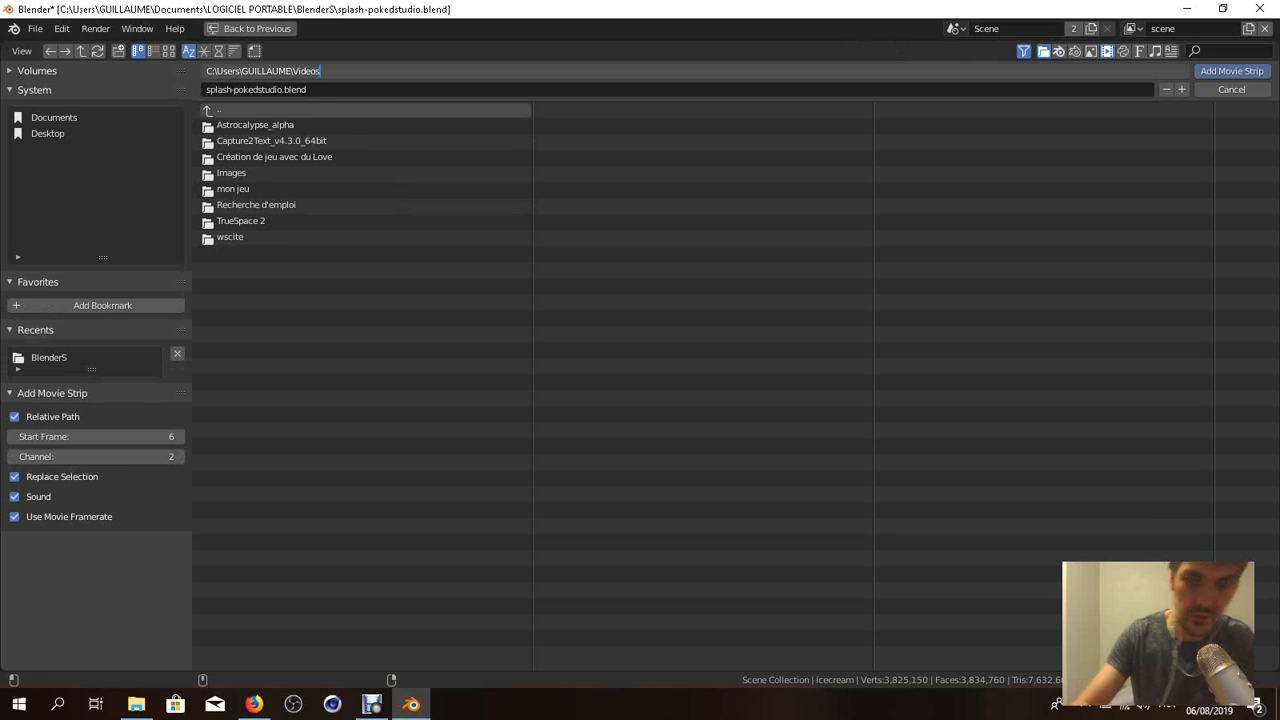
pyautogui.press('Return')
# - Look through the video folders, open Debut and add Tuto Cinema 4D.avi as a movie strip with sound
pyautogui.click(272, 157)
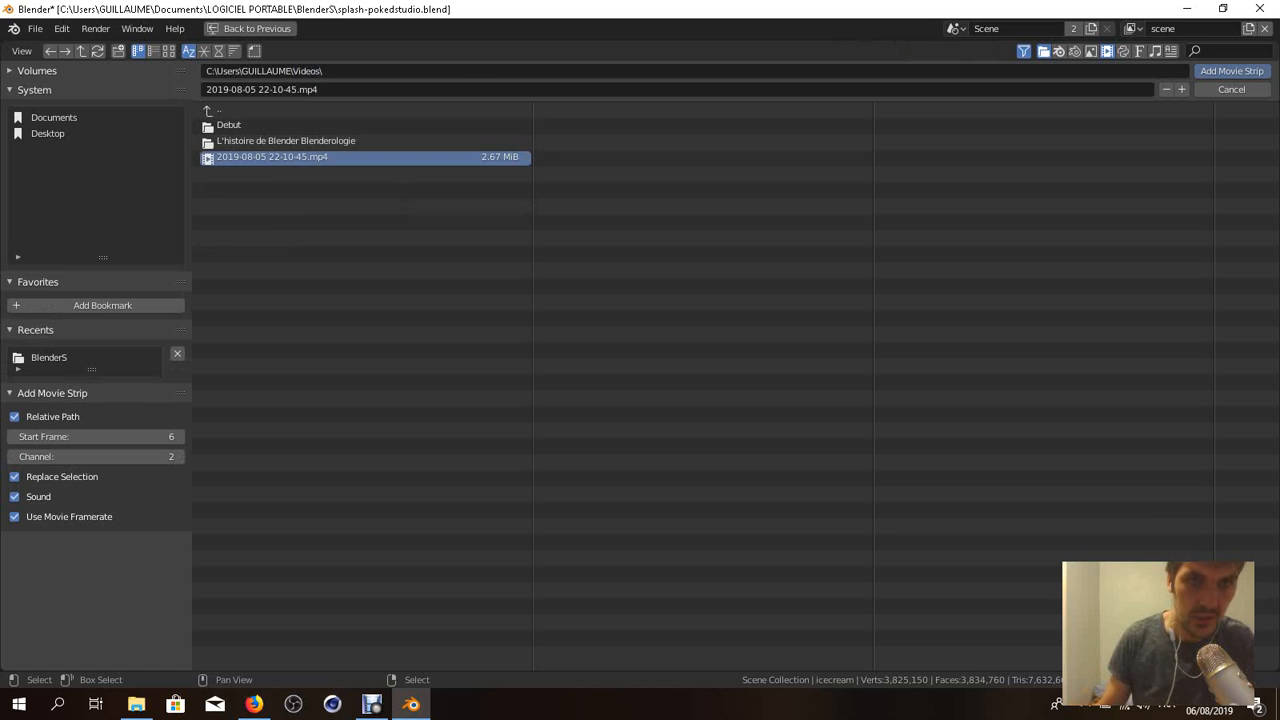
pyautogui.click(286, 141)
pyautogui.click(222, 110)
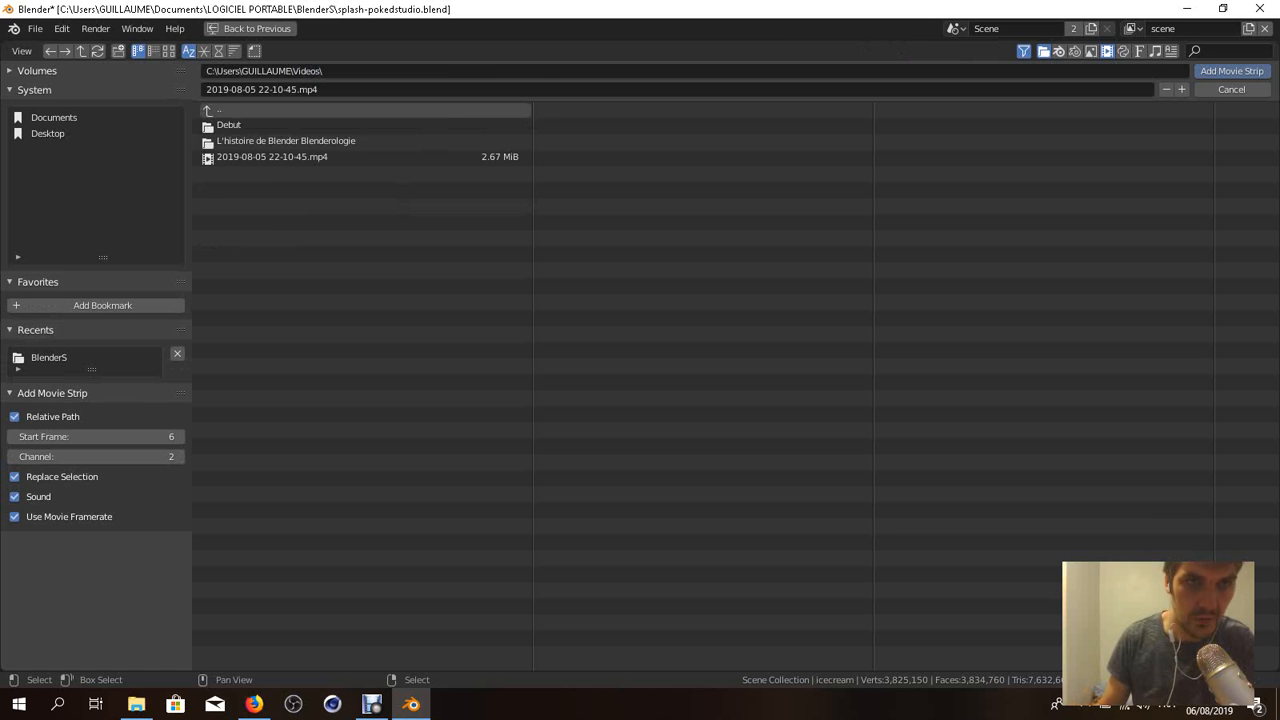
pyautogui.click(232, 125)
pyautogui.click(256, 141)
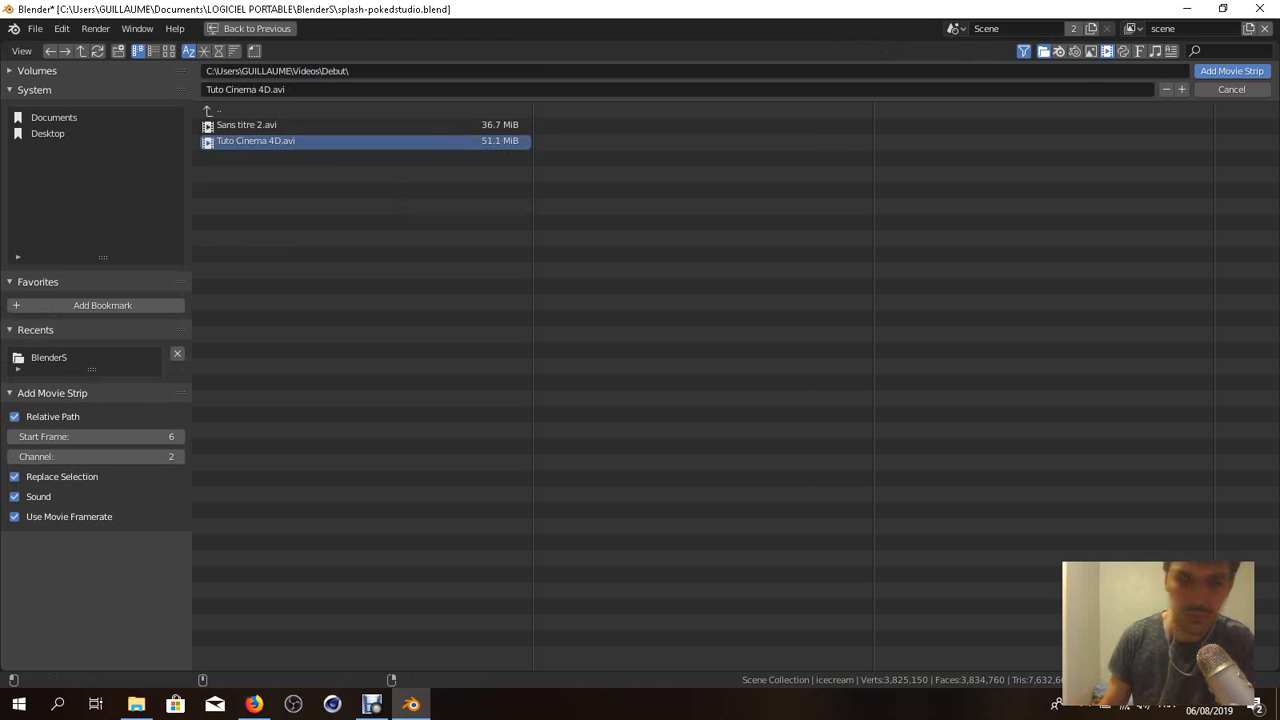
pyautogui.click(1232, 70)
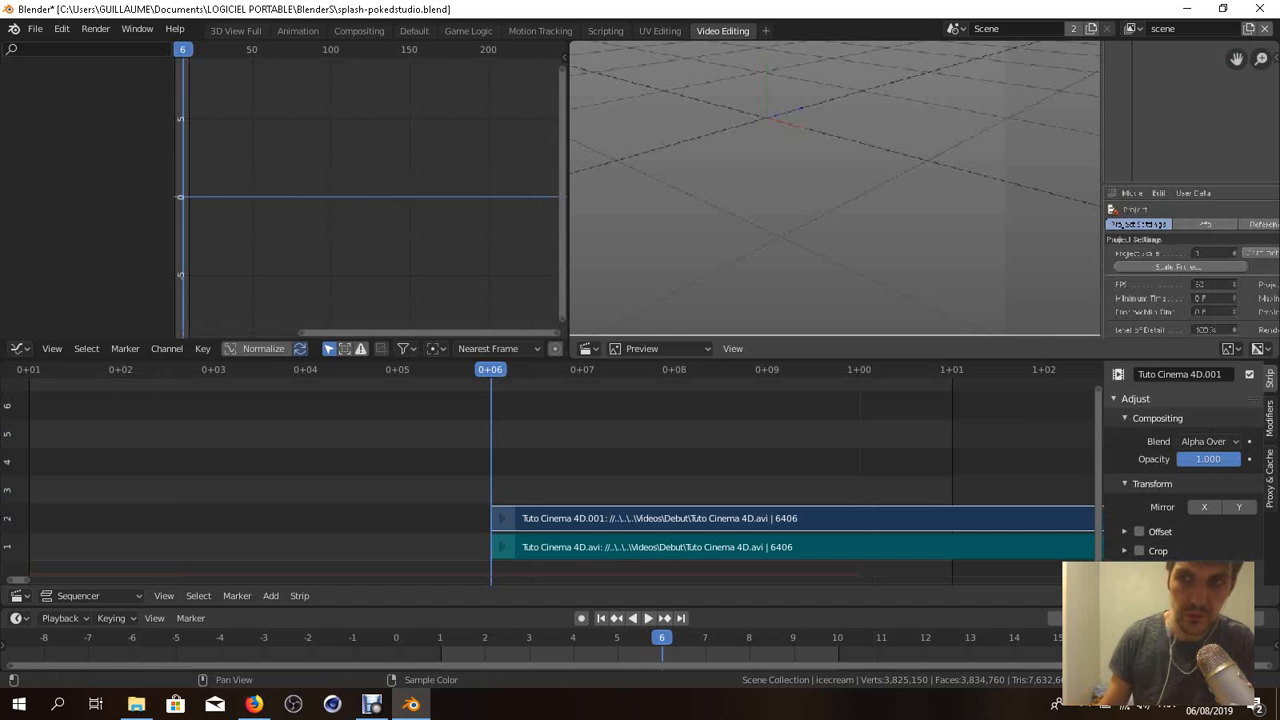
# - Erase the Tuto Cinema 4D video strip on channel 2 and undo the deletion and the strip selection
pyautogui.scroll(-4, 550, 460)
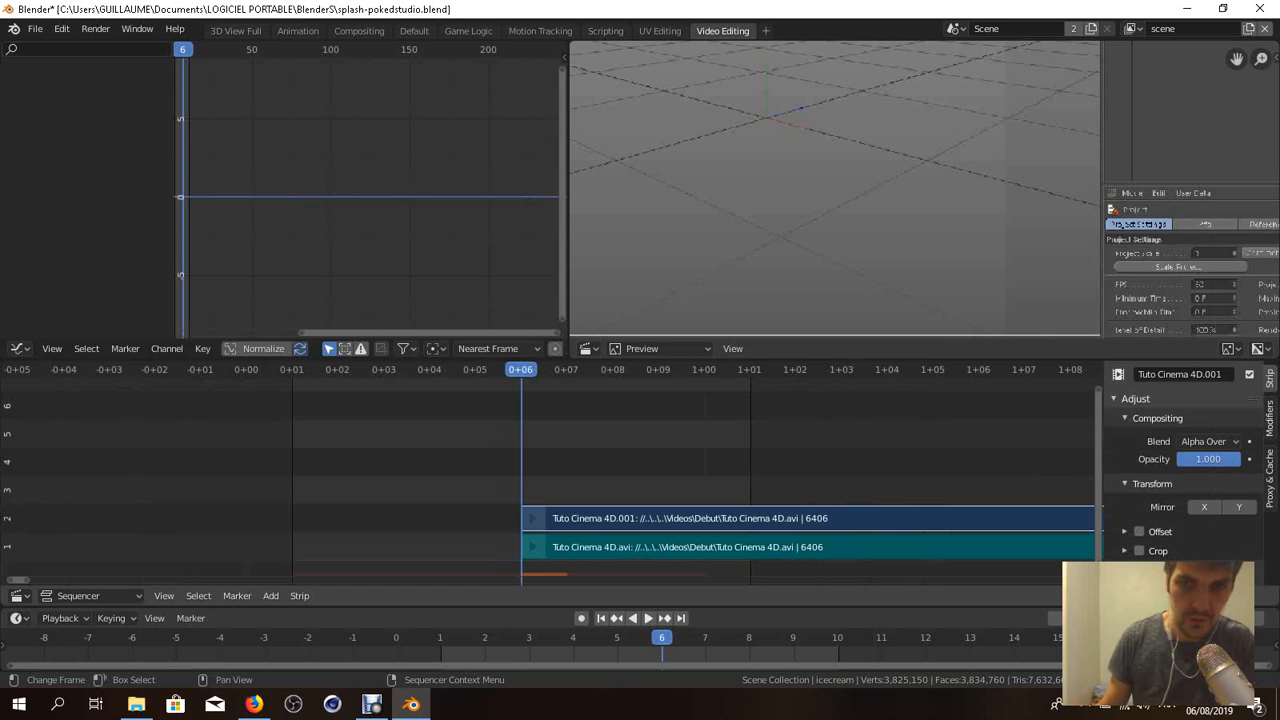
pyautogui.click(690, 518)
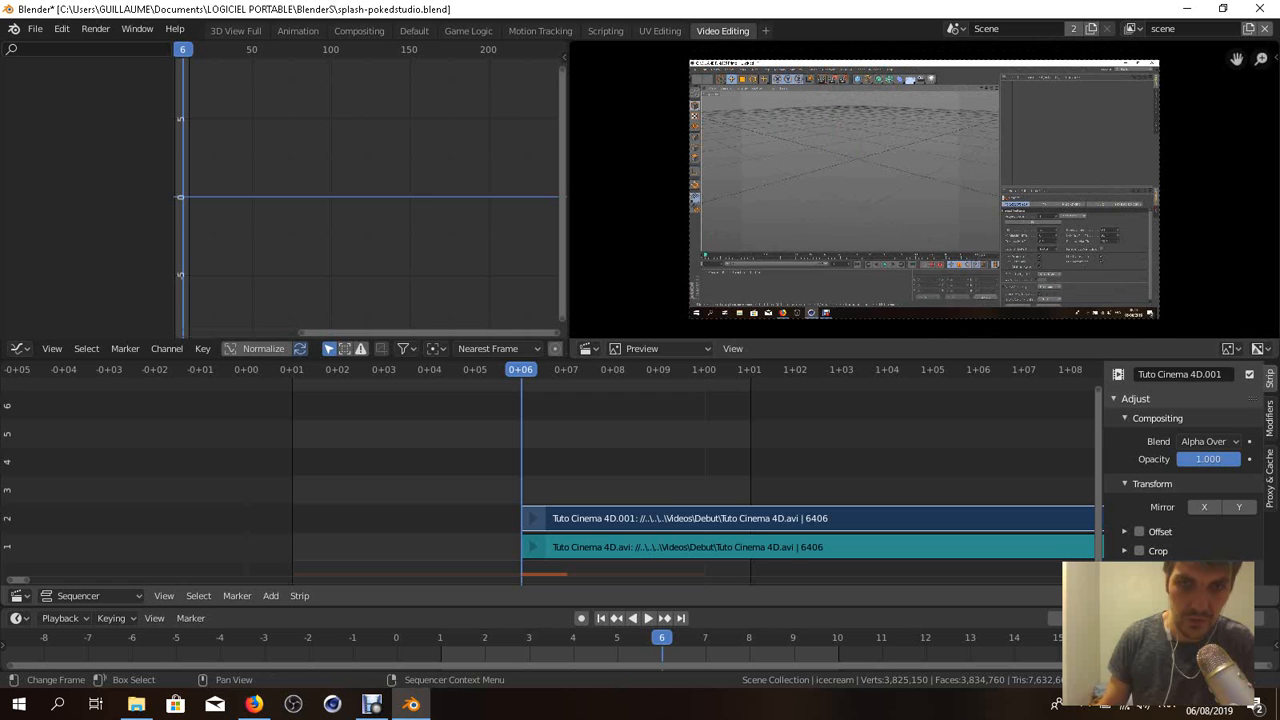
pyautogui.press('x')
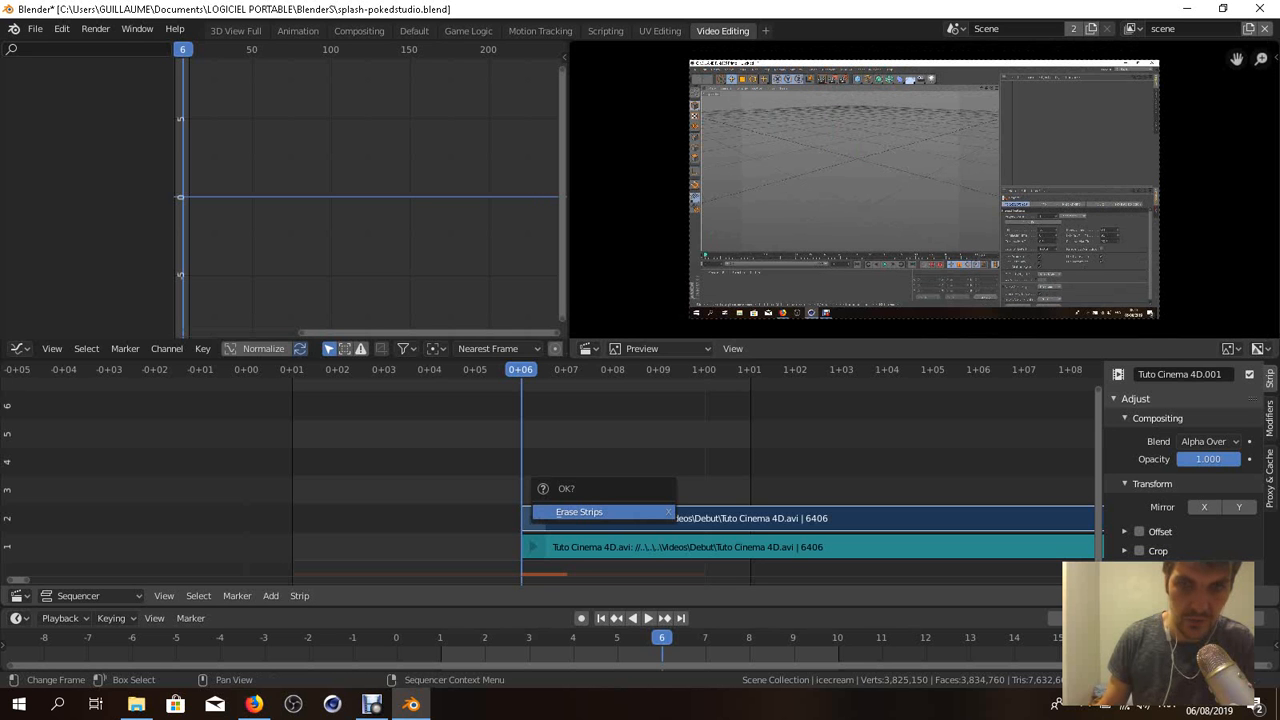
pyautogui.press('Return')
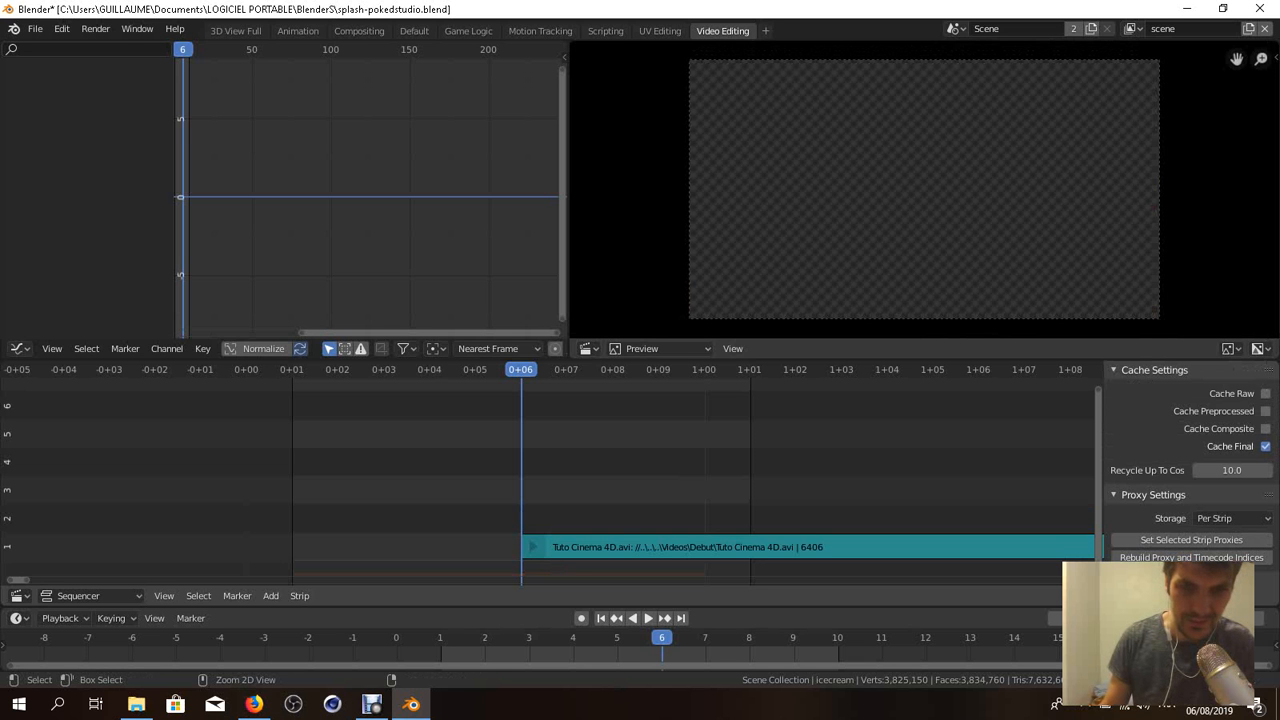
pyautogui.hotkey('ctrl', 'z')
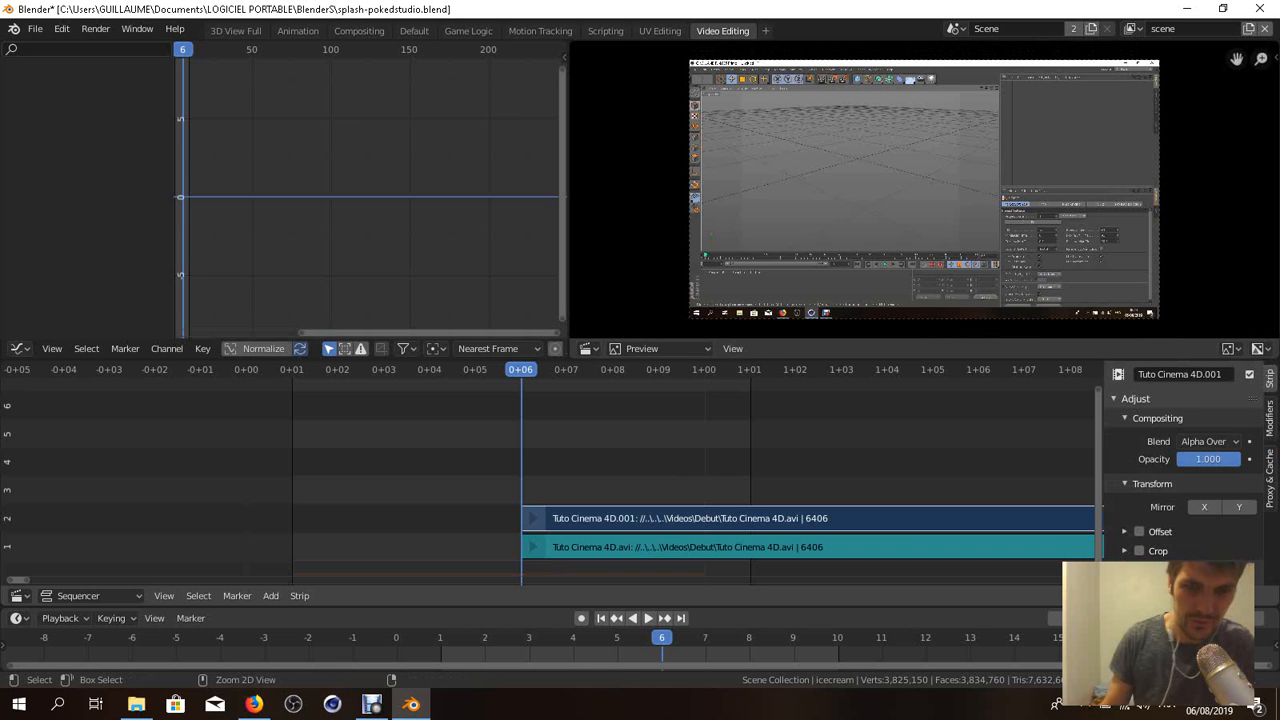
pyautogui.hotkey('ctrl', 'z')
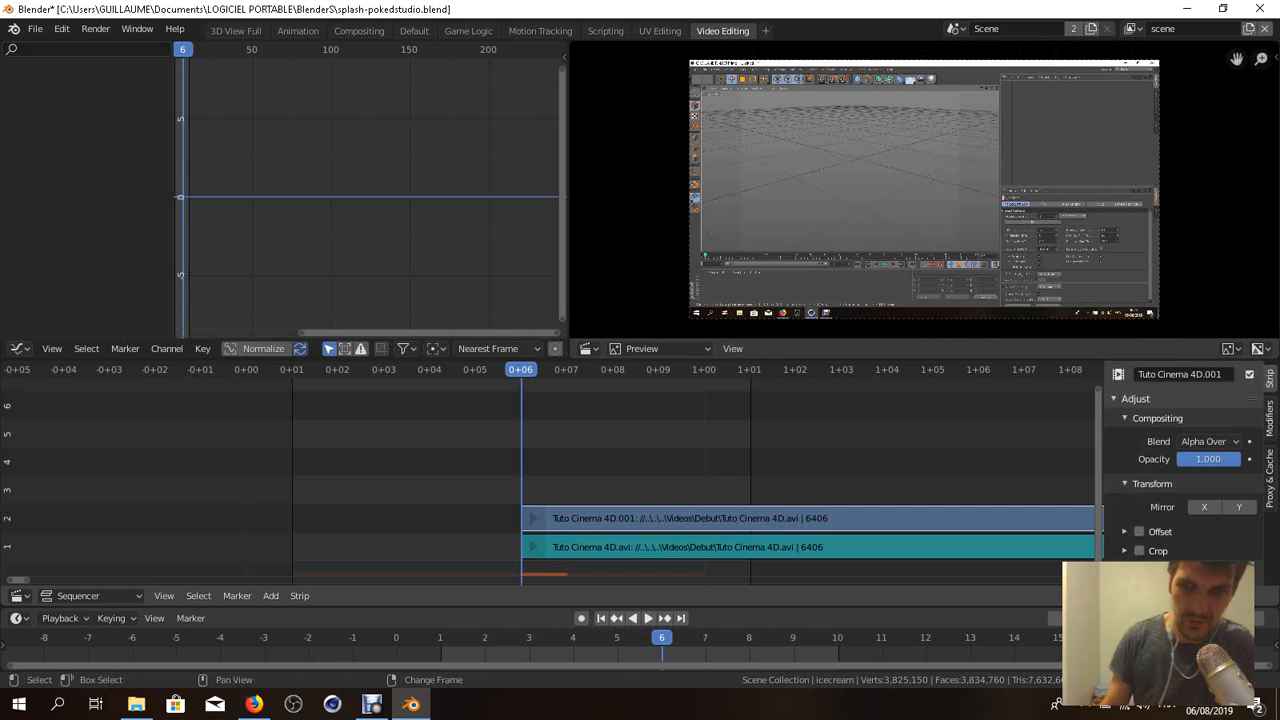
# - Select both the video and sound strips of Tuto Cinema 4D and move them 5 frames earlier to start at frame 1
pyautogui.keyDown('shift'); pyautogui.click(690, 519); pyautogui.keyUp('shift')
pyautogui.keyDown('shift'); pyautogui.click(690, 547); pyautogui.keyUp('shift')
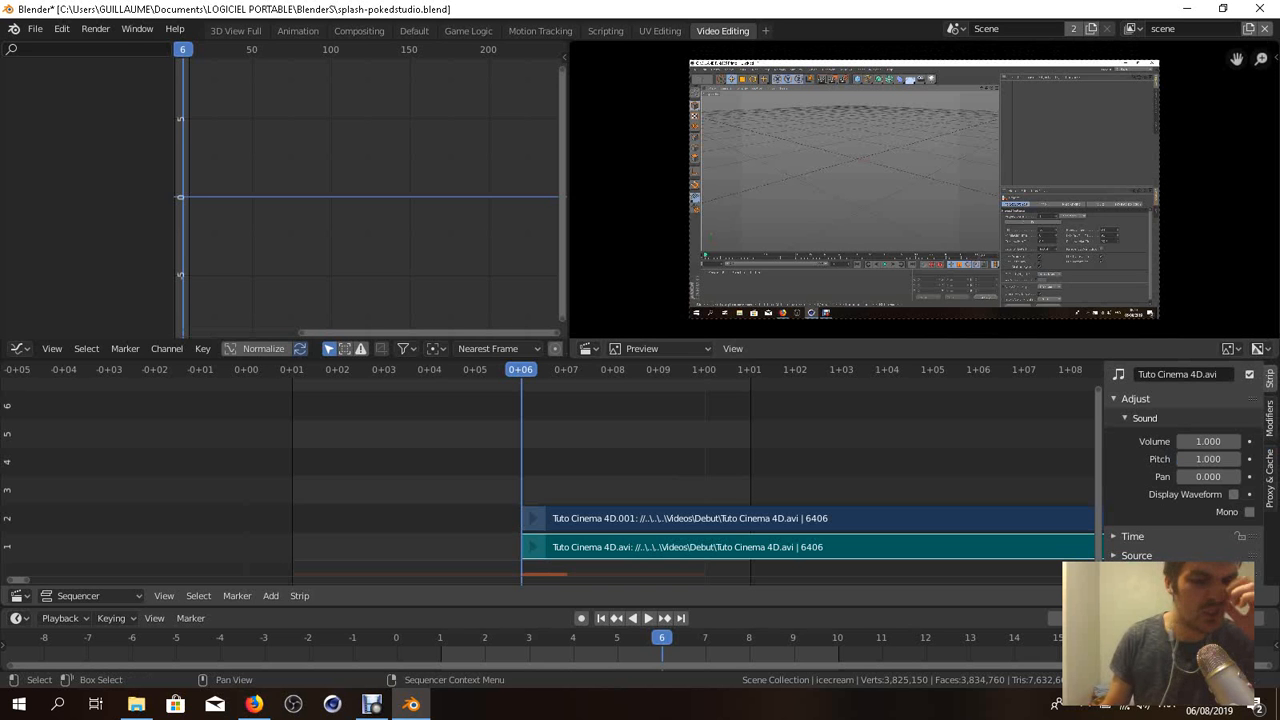
pyautogui.press('g')
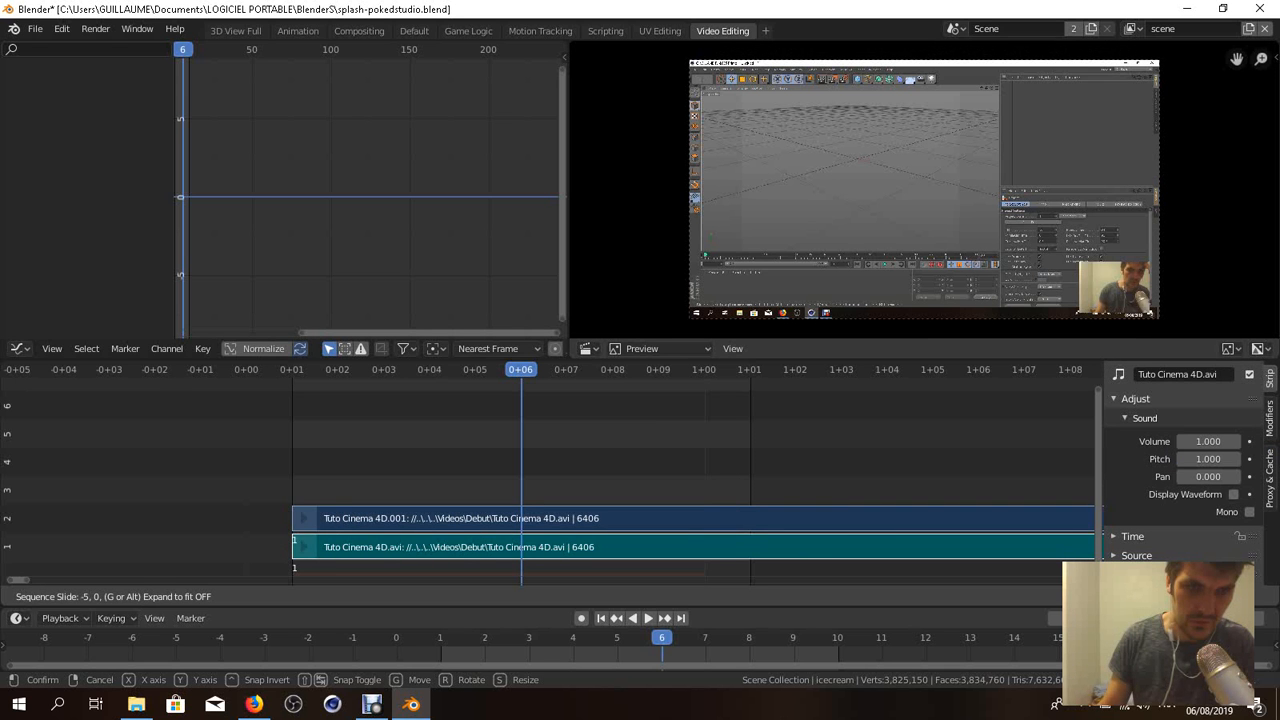
pyautogui.click(318, 454)
# - Deselect both strips and play the sequence in reverse
pyautogui.moveTo(317, 453); pyautogui.dragTo(335, 459)
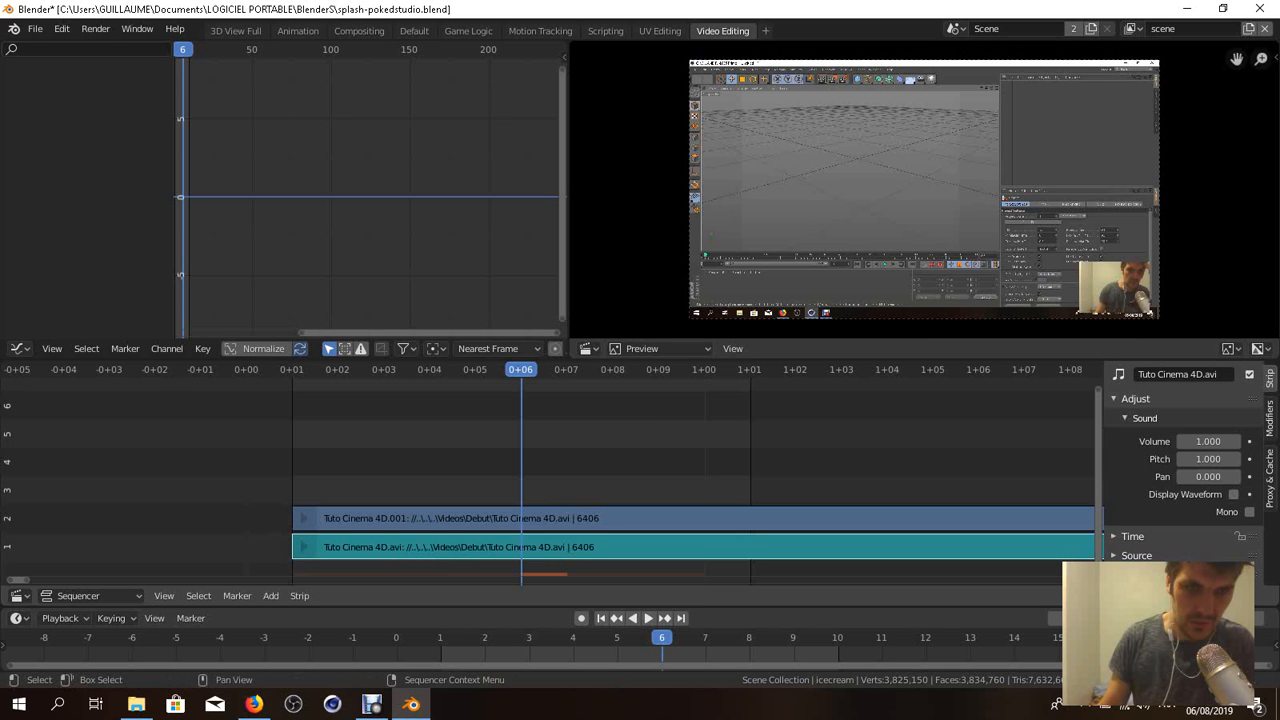
pyautogui.hotkey('shift', 'ctrl', 'space')
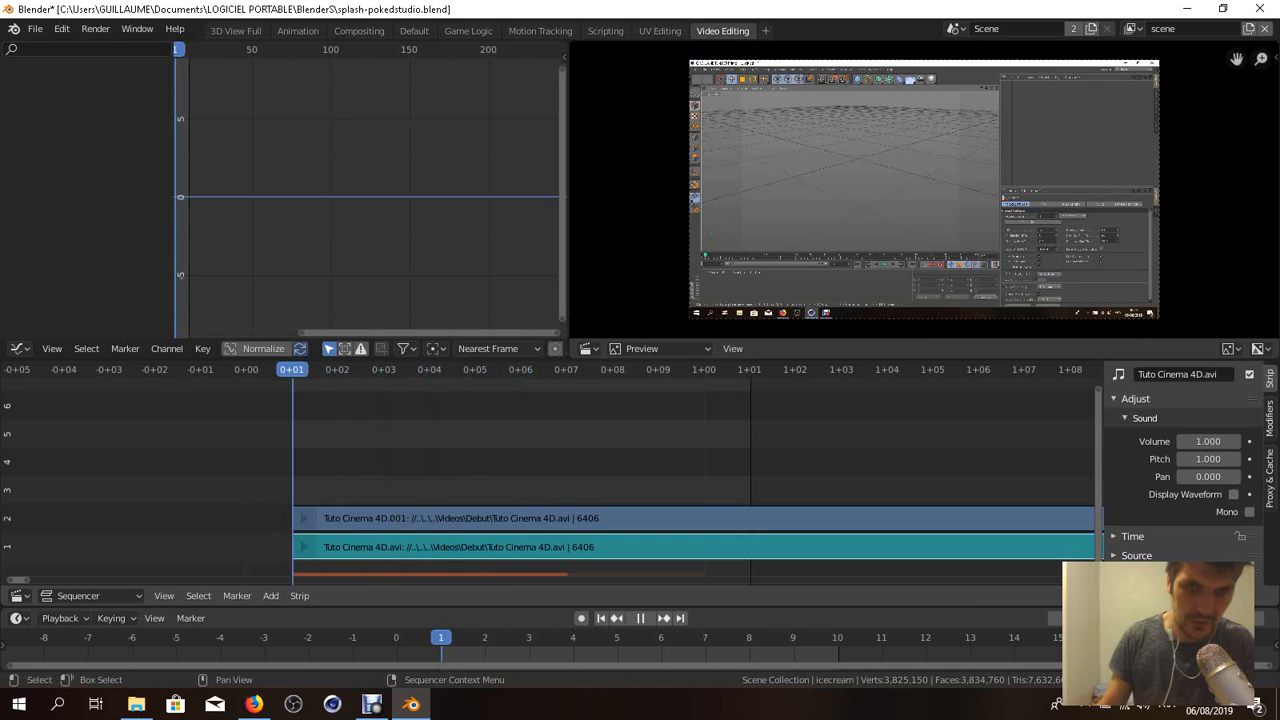
# - Stop the reverse playback and look through the operator search list and the strip types that can be added
pyautogui.press('space')
pyautogui.press('F3')
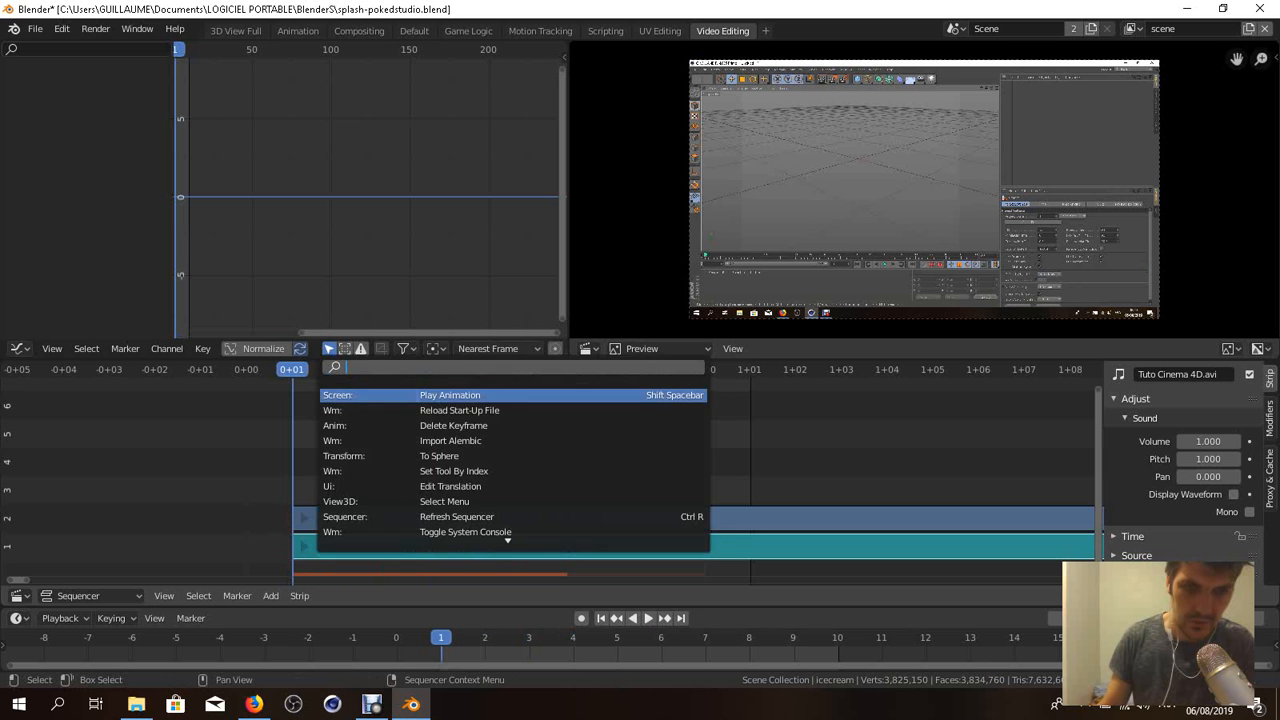
pyautogui.press('Escape')
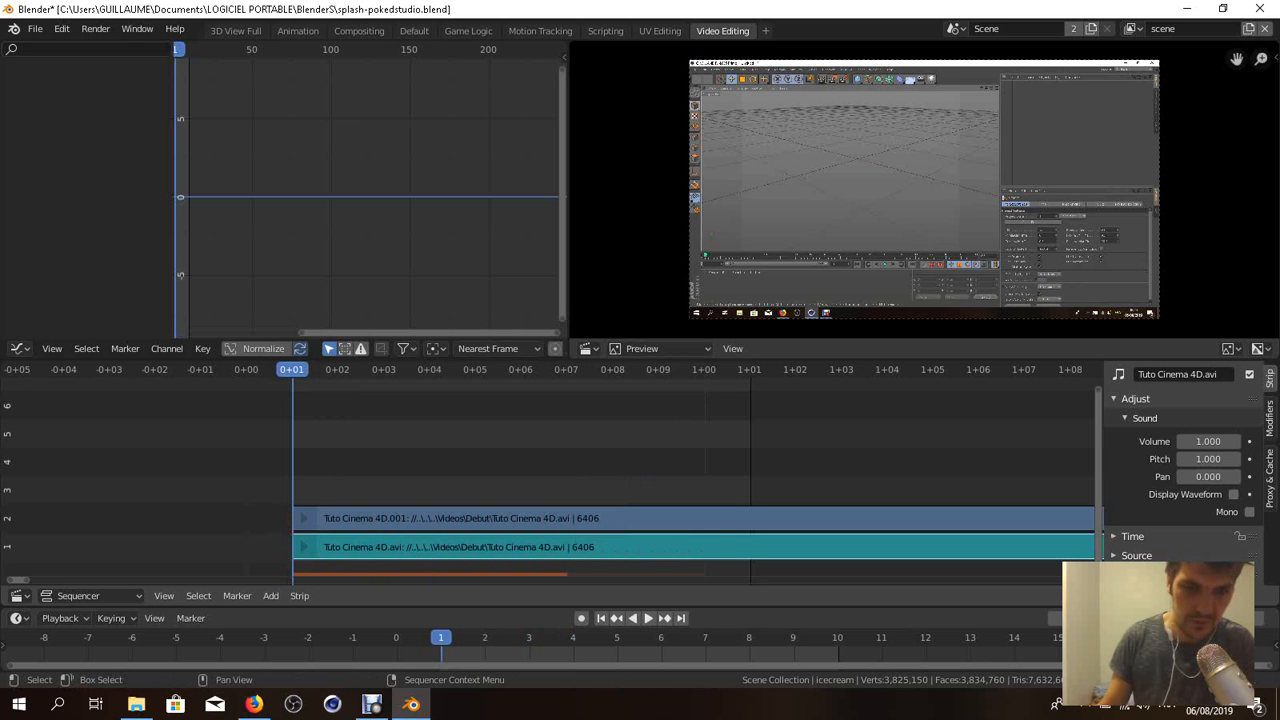
pyautogui.hotkey('shift', 'a')
pyautogui.press('Escape')
# - Play and pause the Tuto Cinema 4D strips over their first frames, ending with playback stopped at frame 1
pyautogui.press('space')
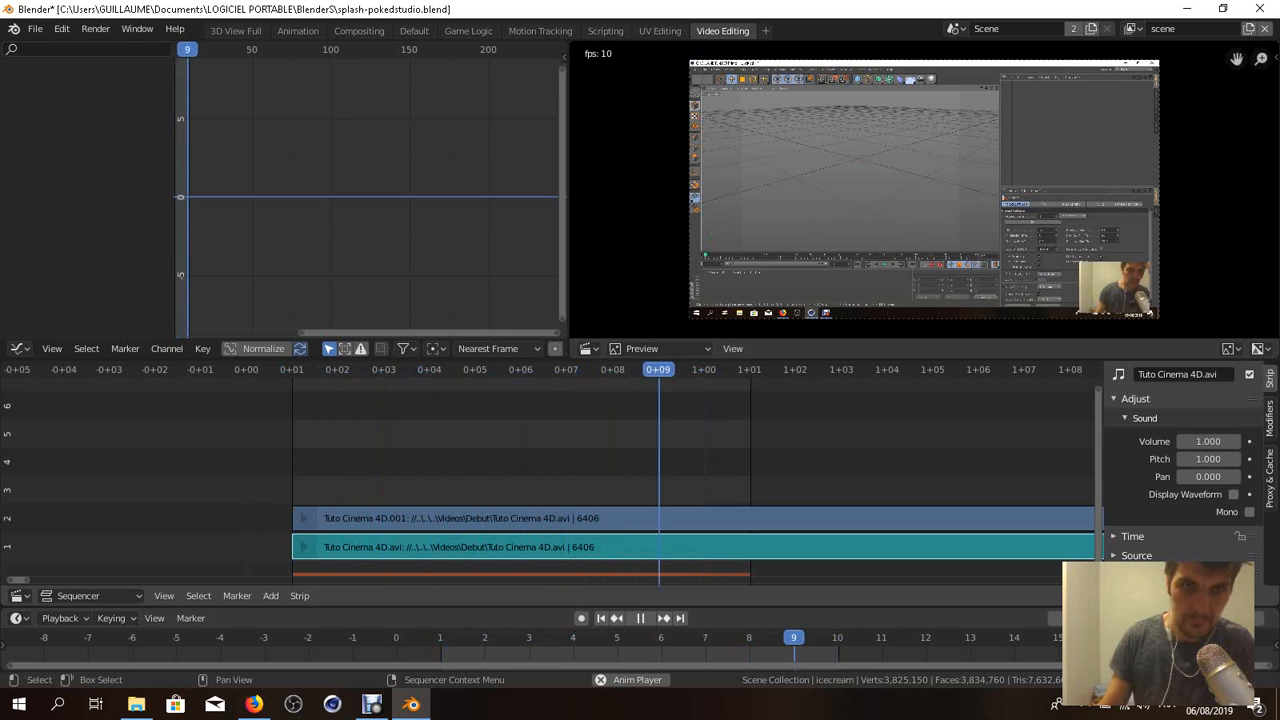
pyautogui.press('F3')
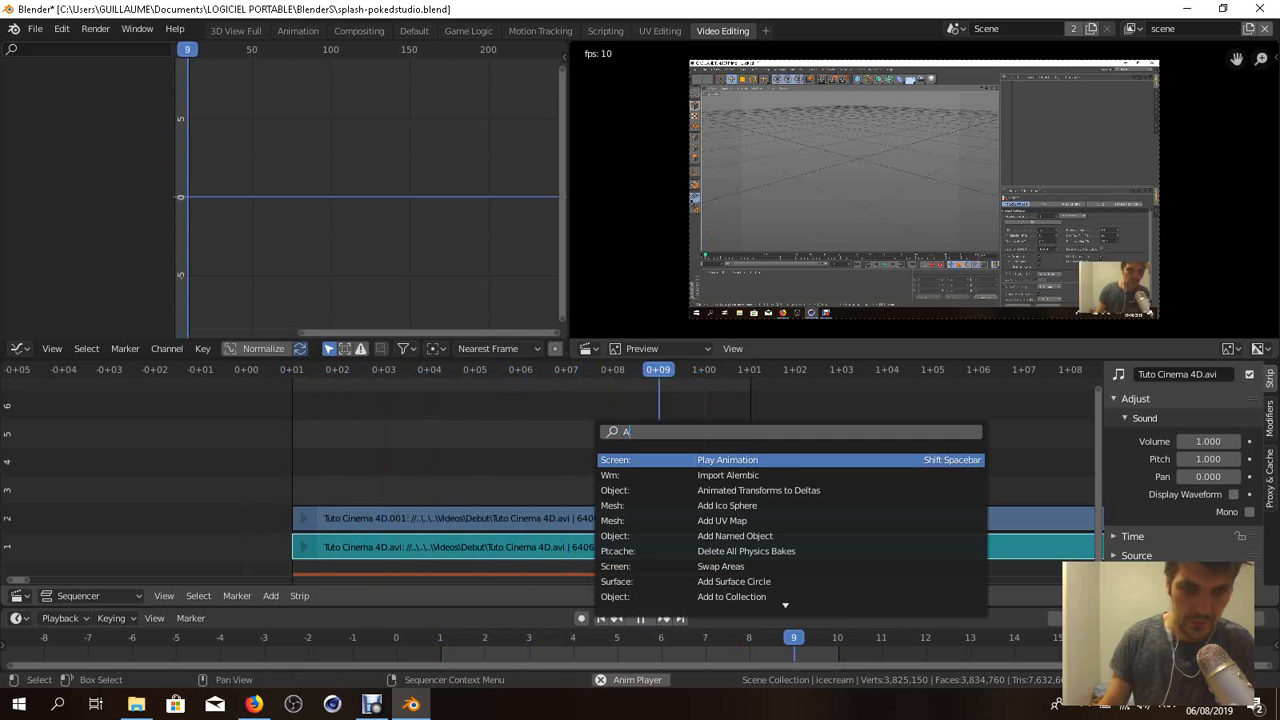
pyautogui.press('Escape')
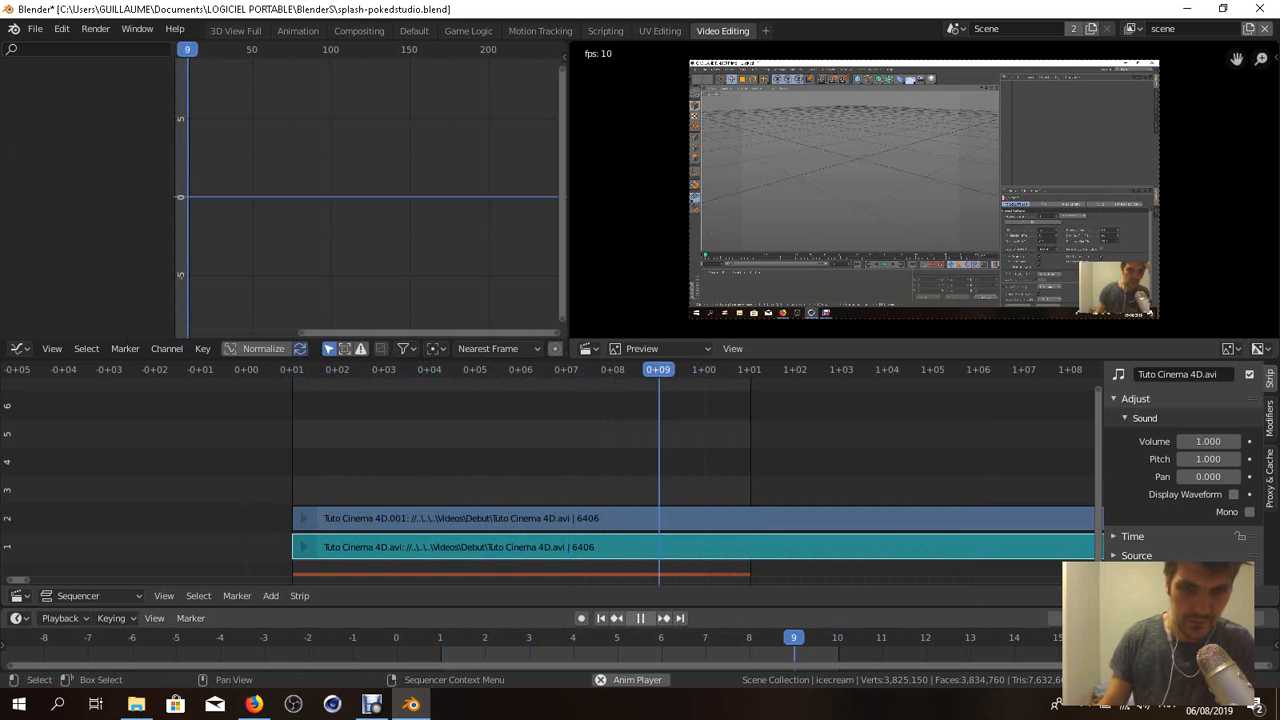
pyautogui.press('space')
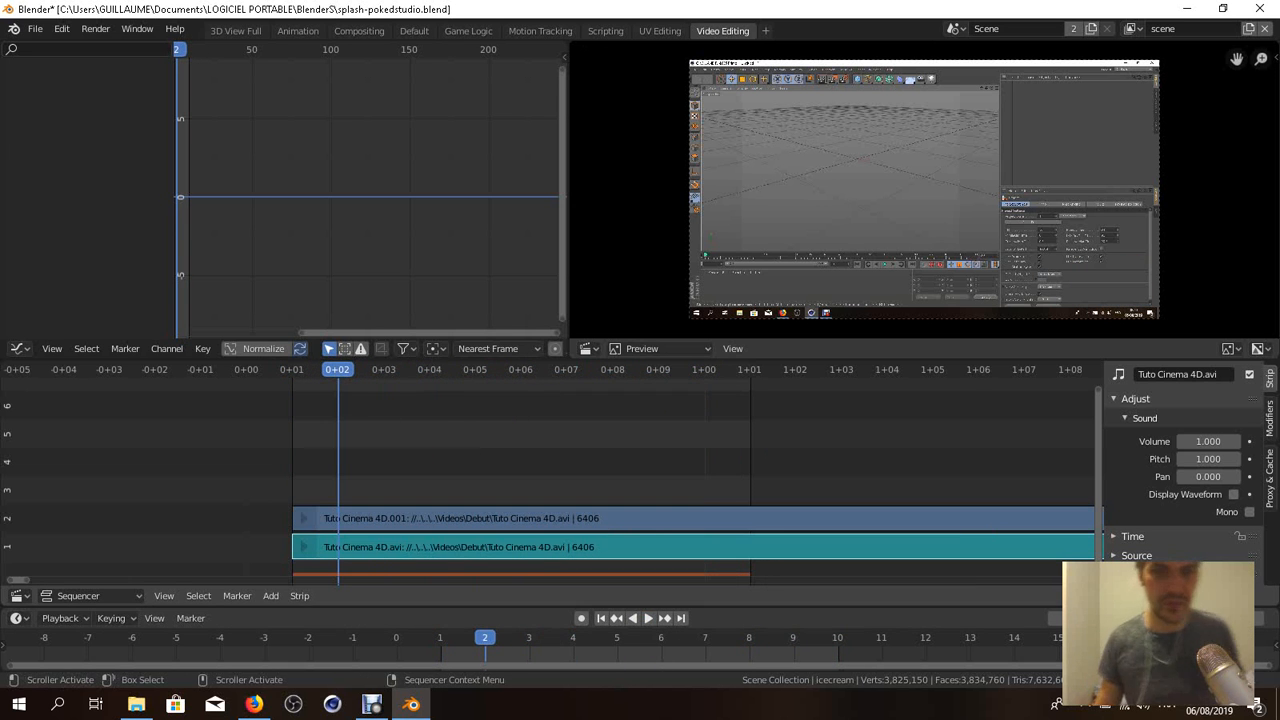
pyautogui.press('space')
pyautogui.press('space')
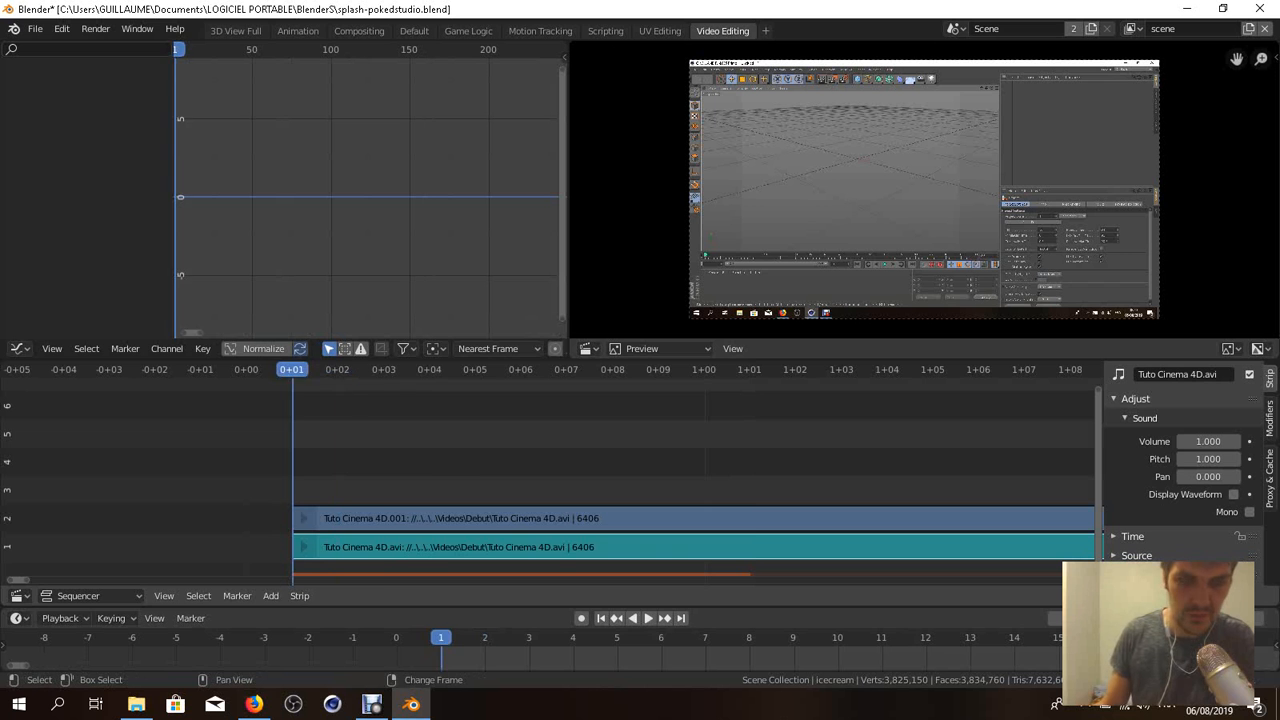
# - Play the sequence from frame 1 to watch the Cinema 4D video and stop it at 40+05
pyautogui.press('space')
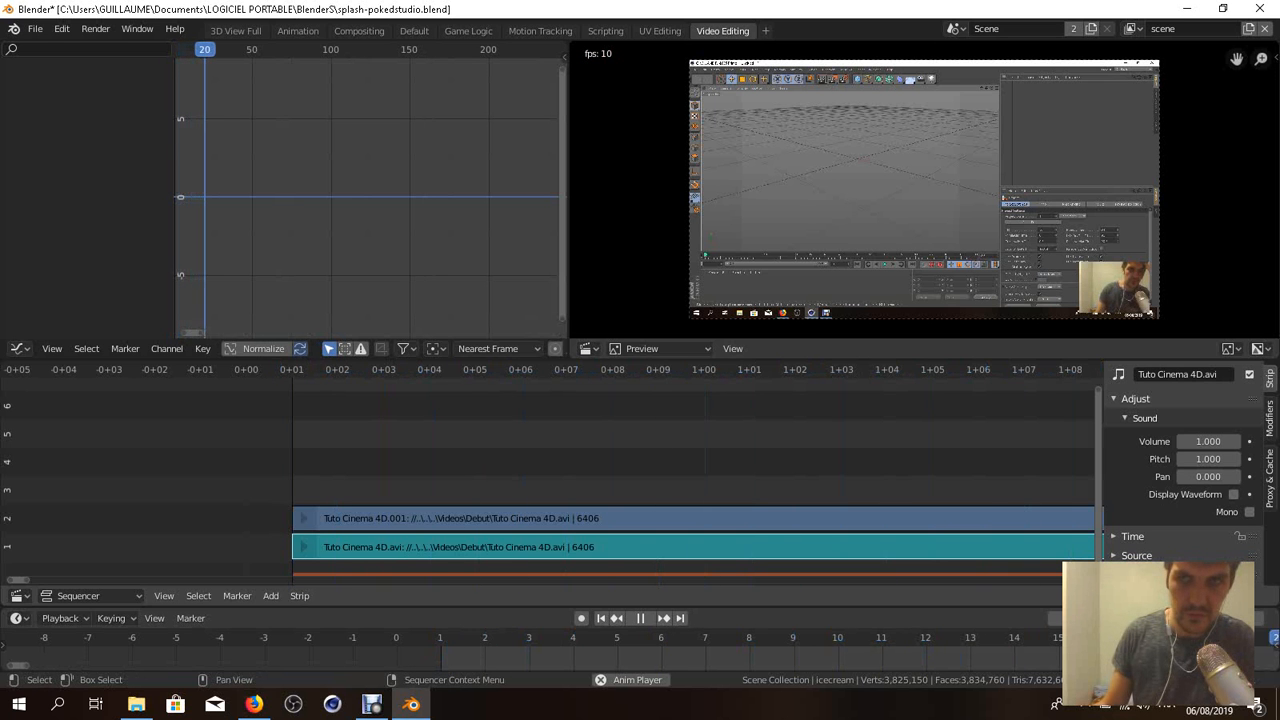
pyautogui.scroll(-3, 925, 190)
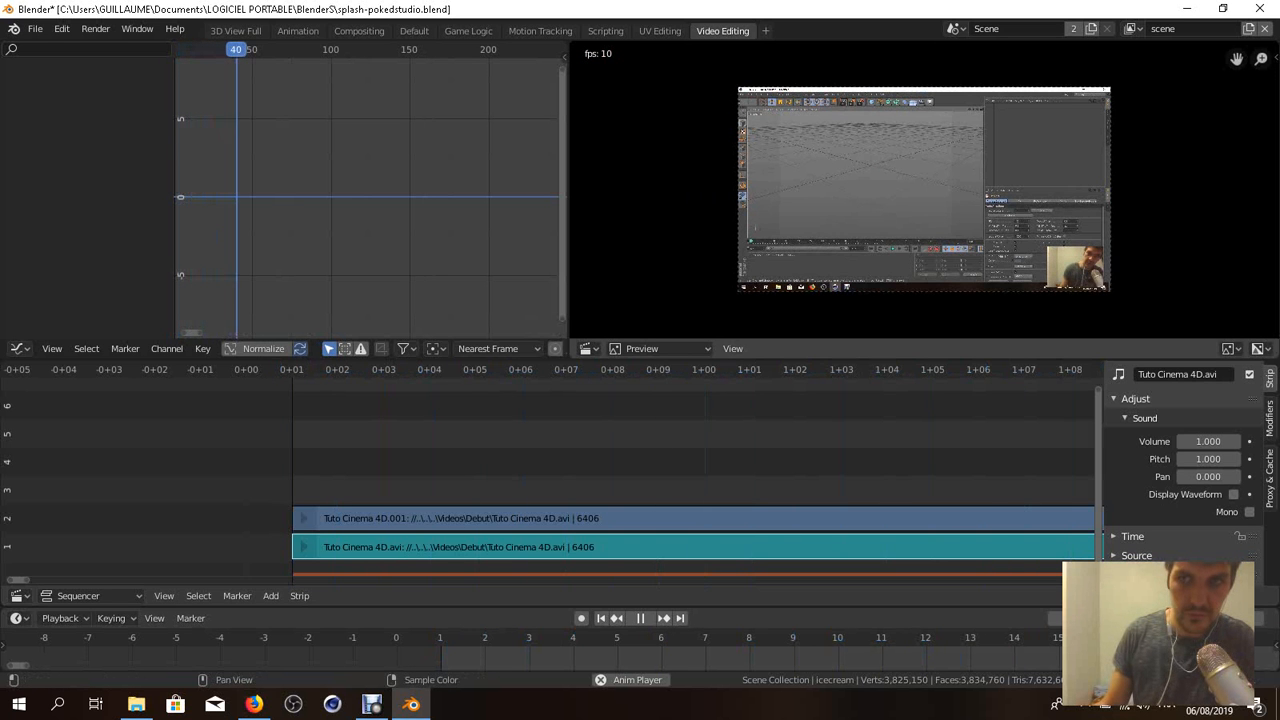
pyautogui.scroll(-6, 553, 476)
pyautogui.scroll(-12, 553, 476)
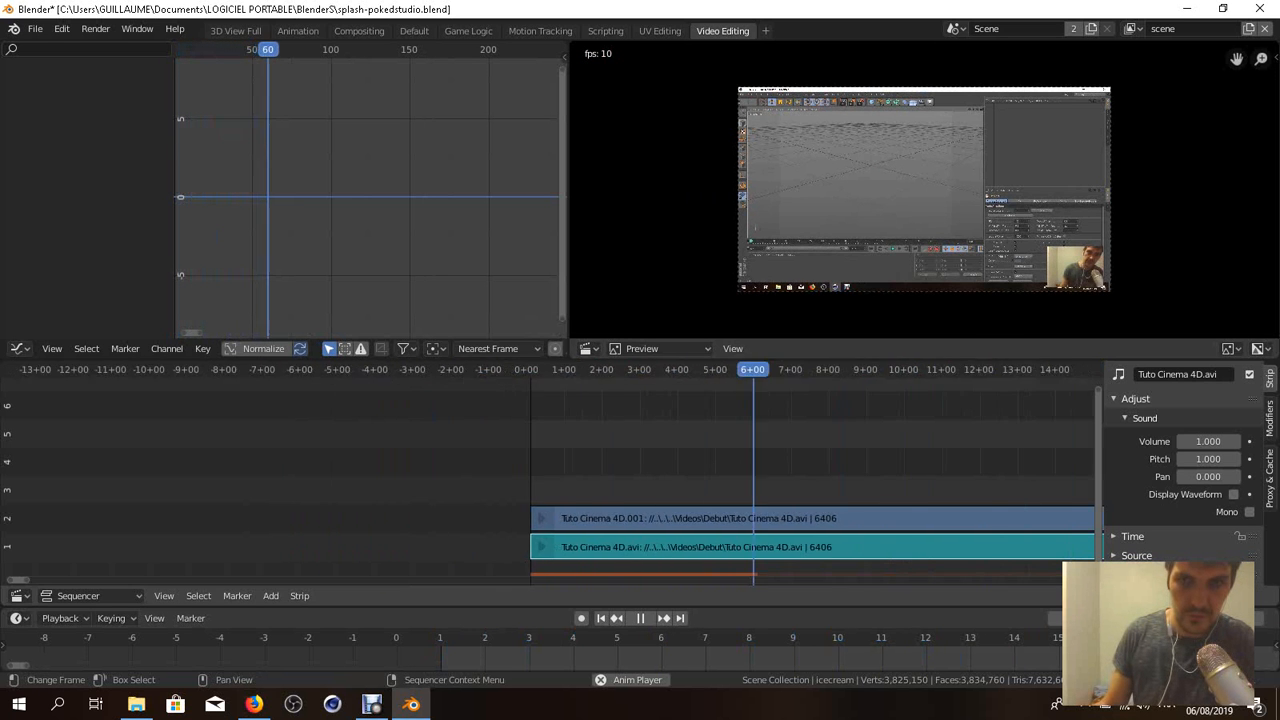
pyautogui.scroll(-2, 553, 476)
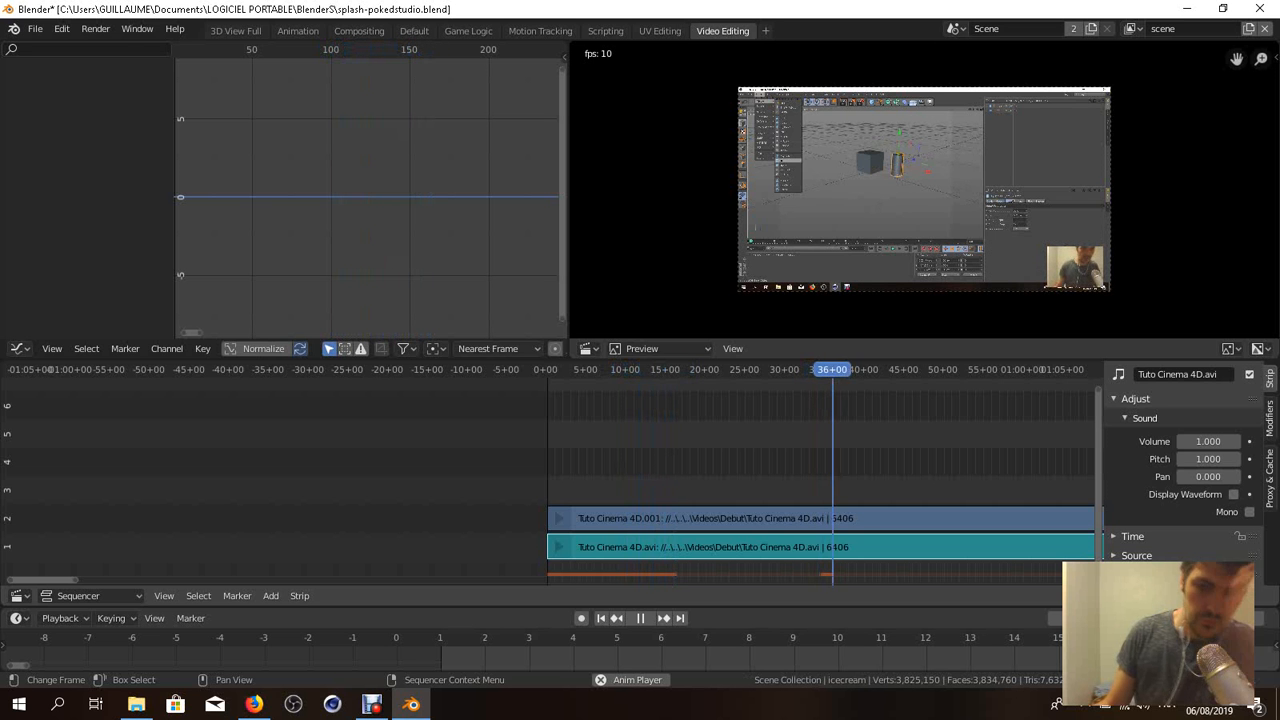
pyautogui.press('F3')
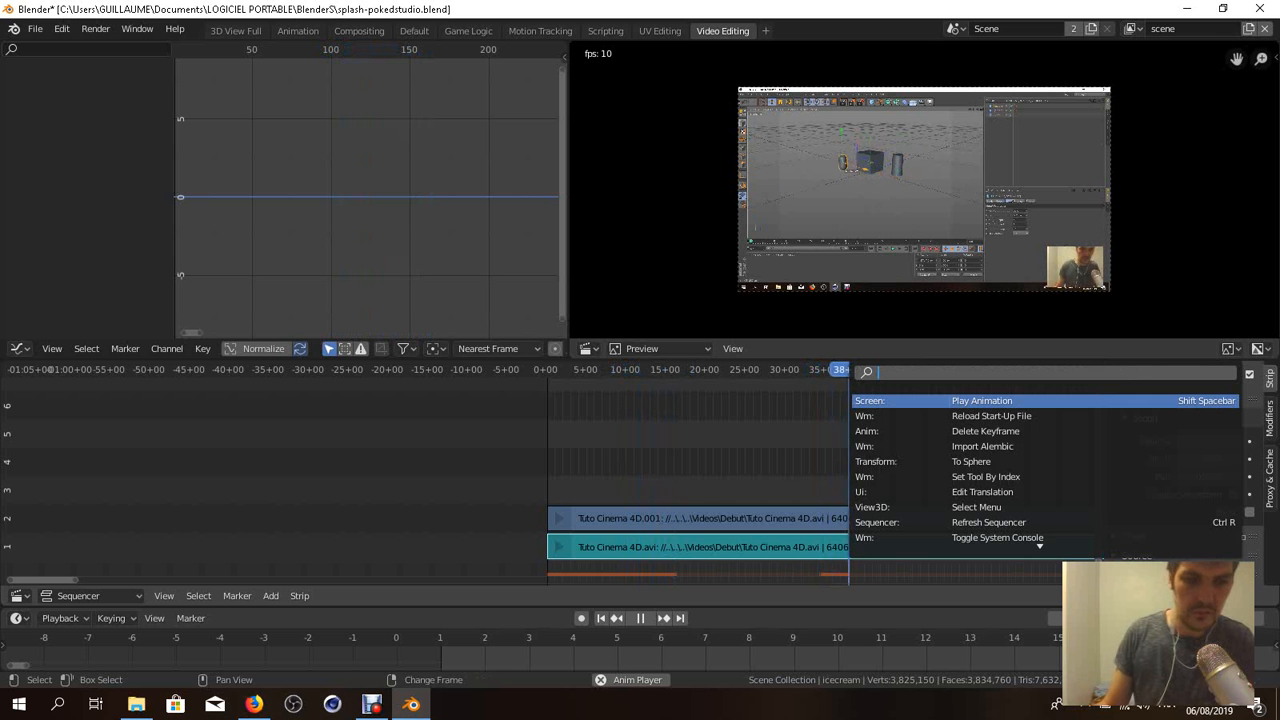
pyautogui.press('Escape')
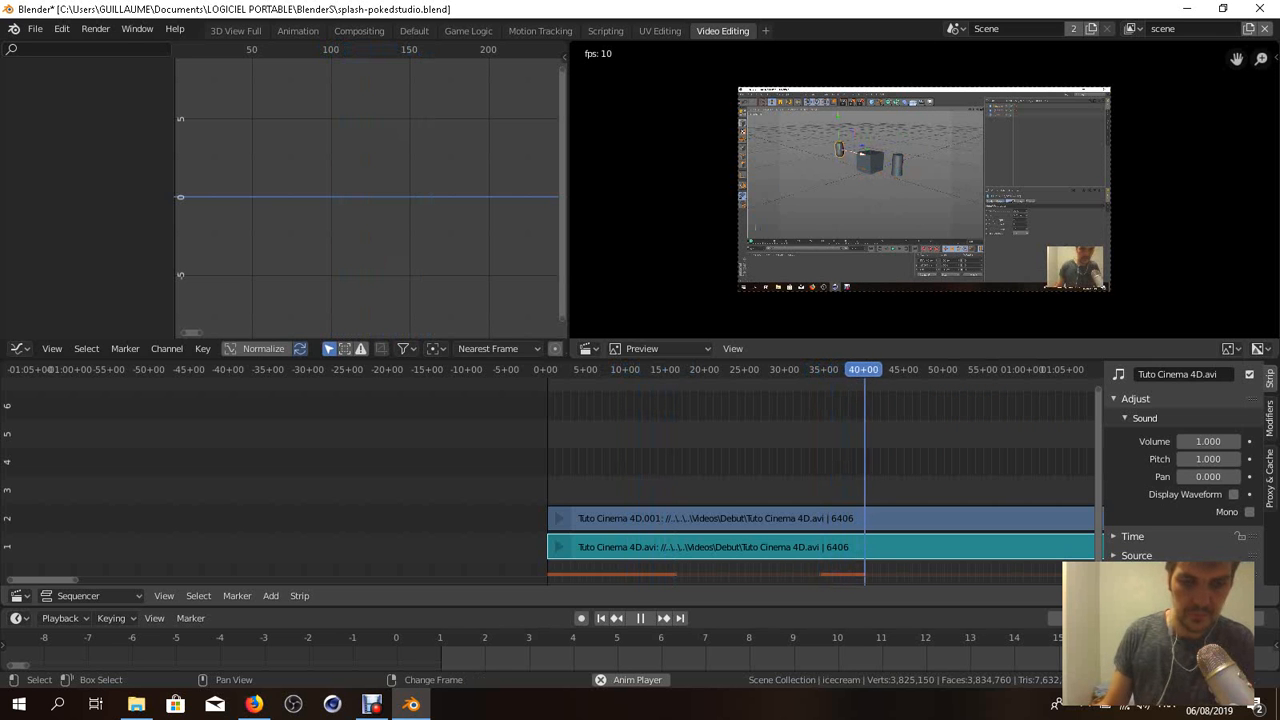
pyautogui.press('space')
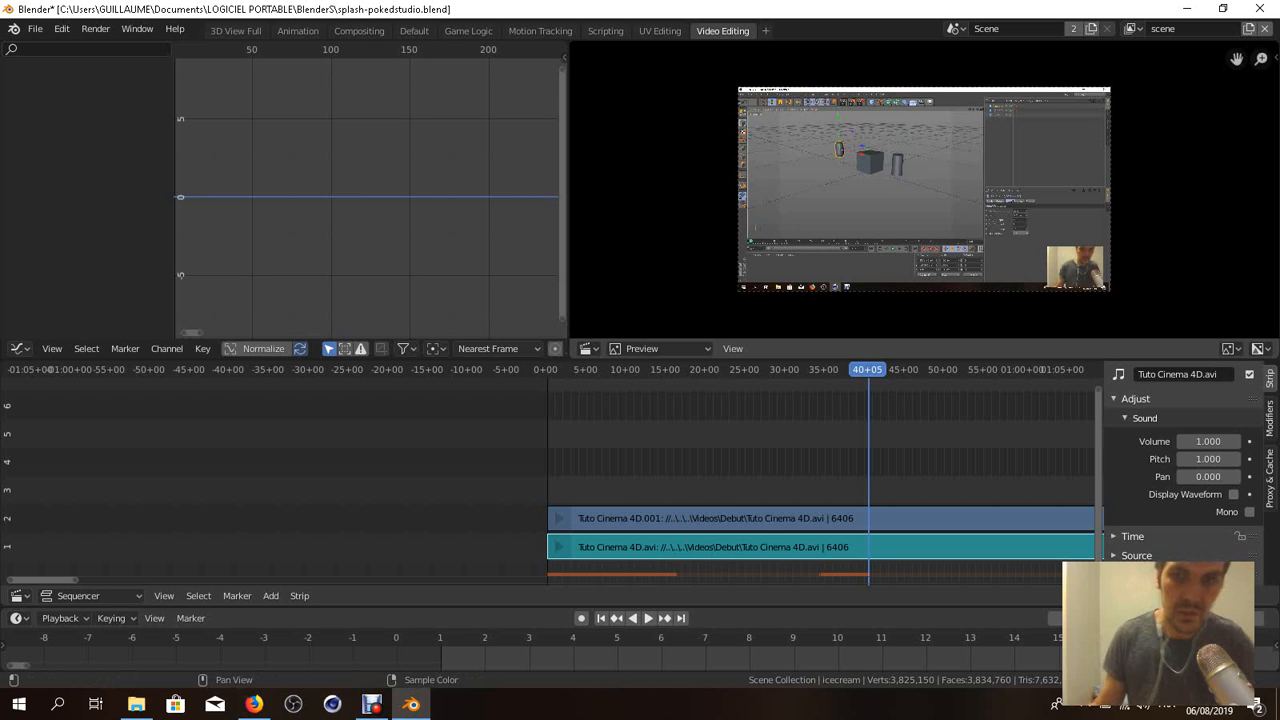
# - Move the Tuto Cinema 4D video and sound strips together about 78 frames later and group them into a meta strip
pyautogui.scroll(-6, 550, 470)
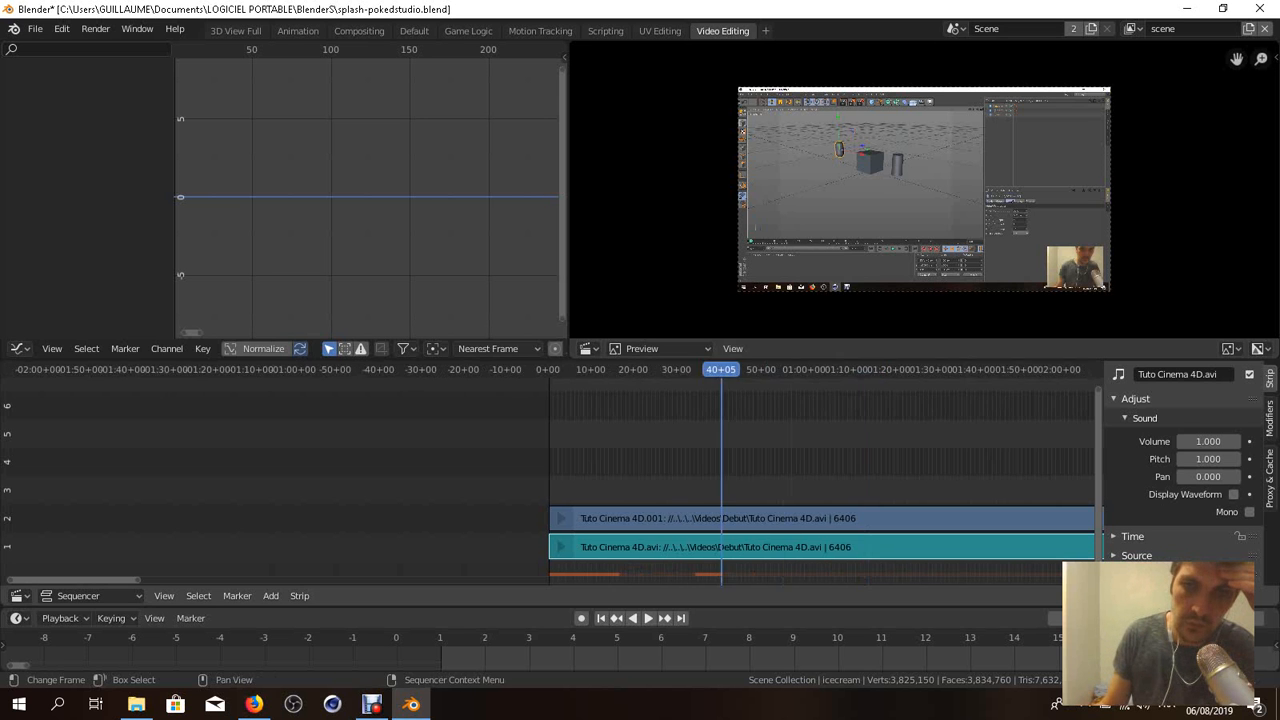
pyautogui.click(720, 547)
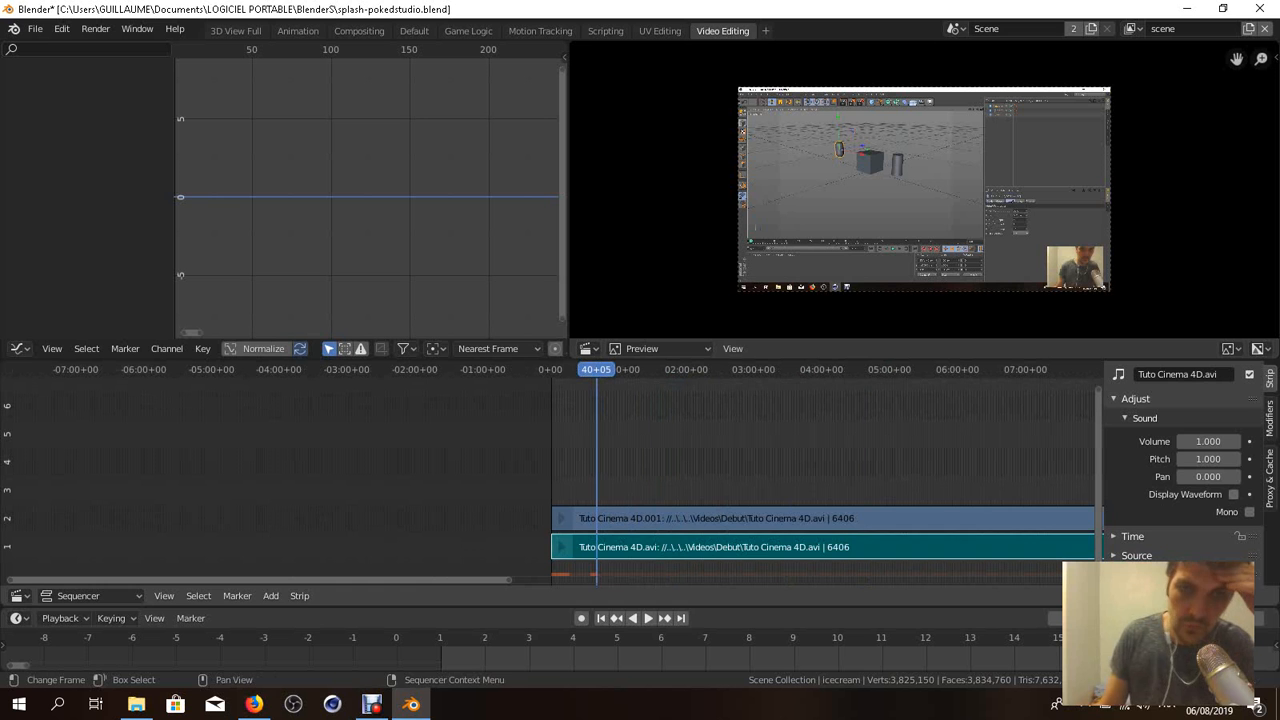
pyautogui.keyDown('shift'); pyautogui.click(720, 519); pyautogui.keyUp('shift')
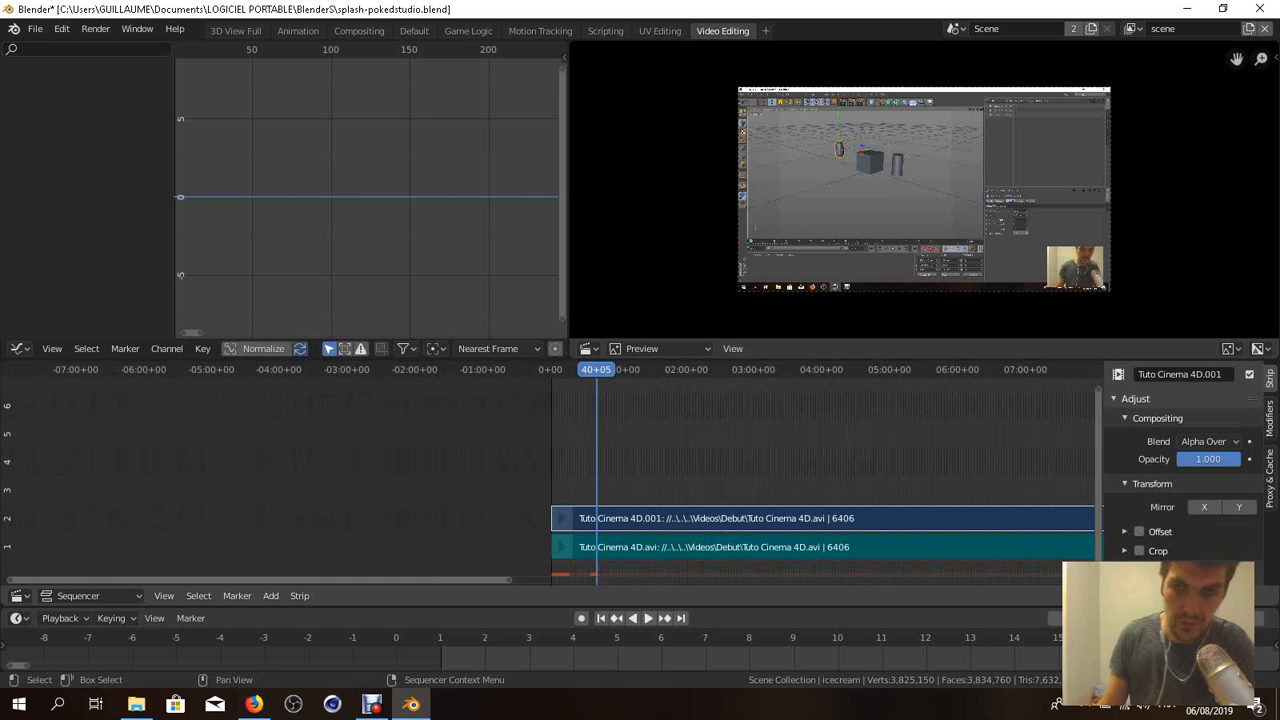
pyautogui.press('g')
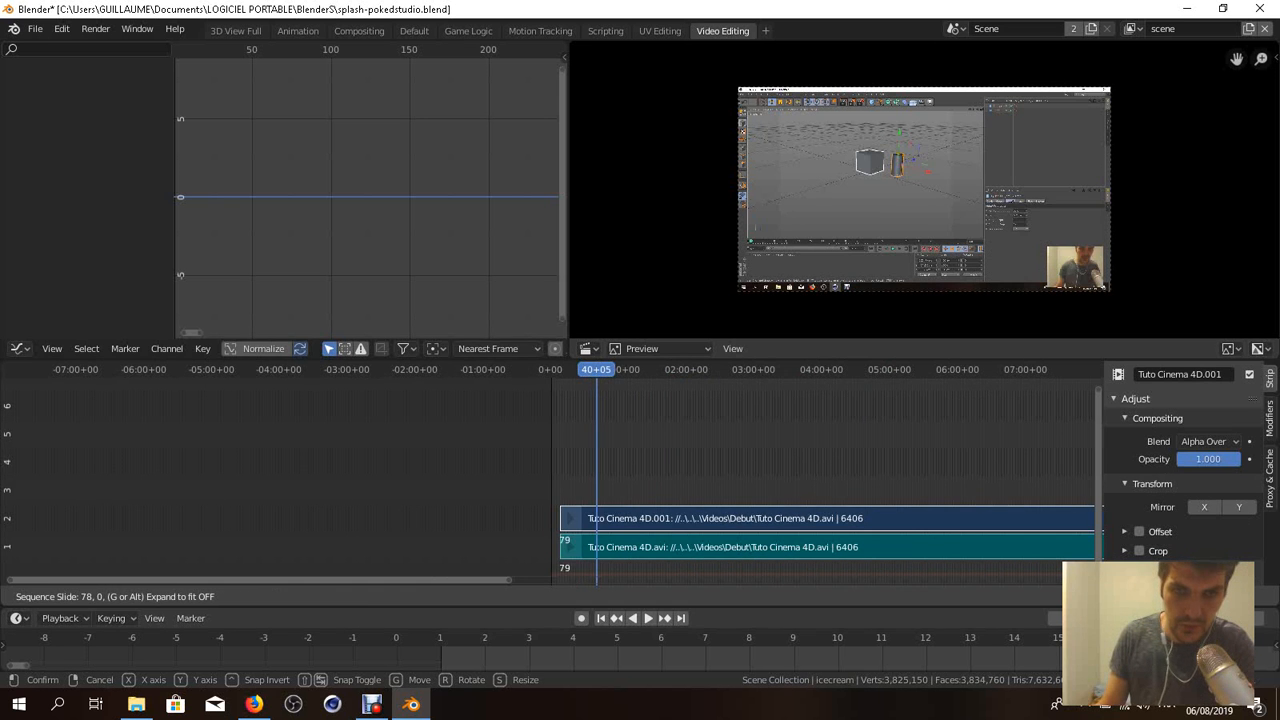
pyautogui.press('Return')
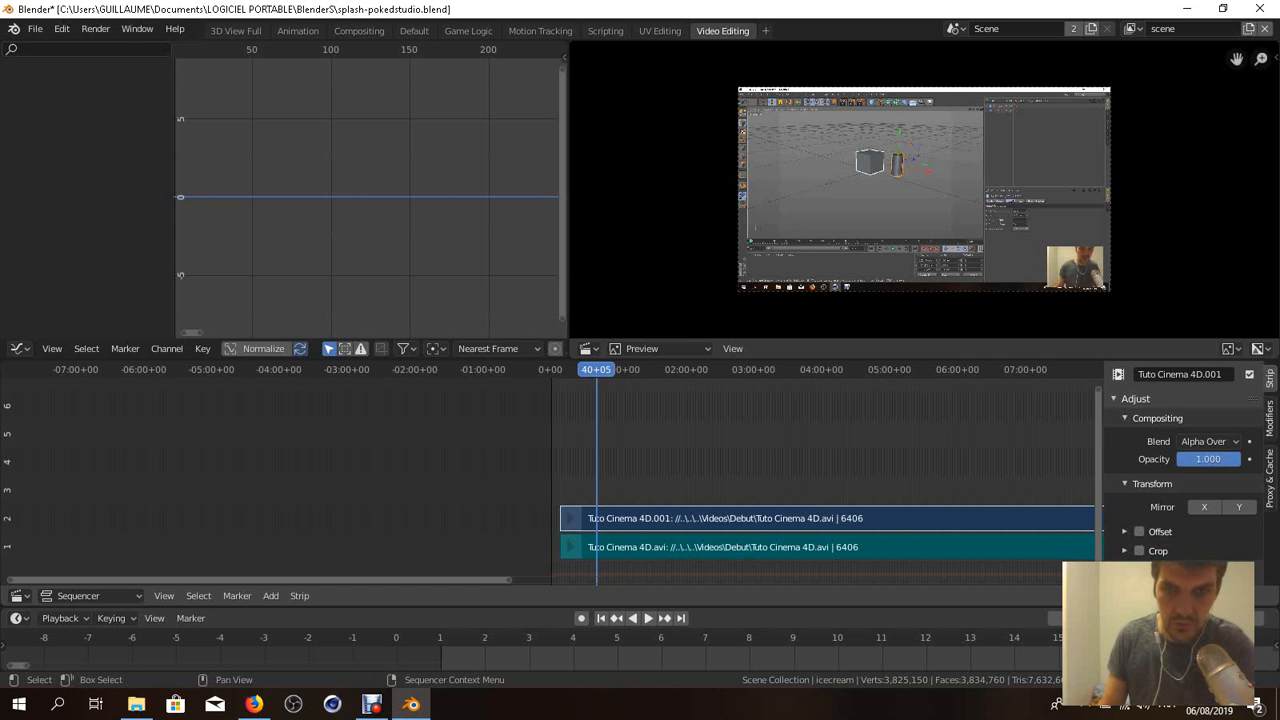
pyautogui.rightClick(640, 520)
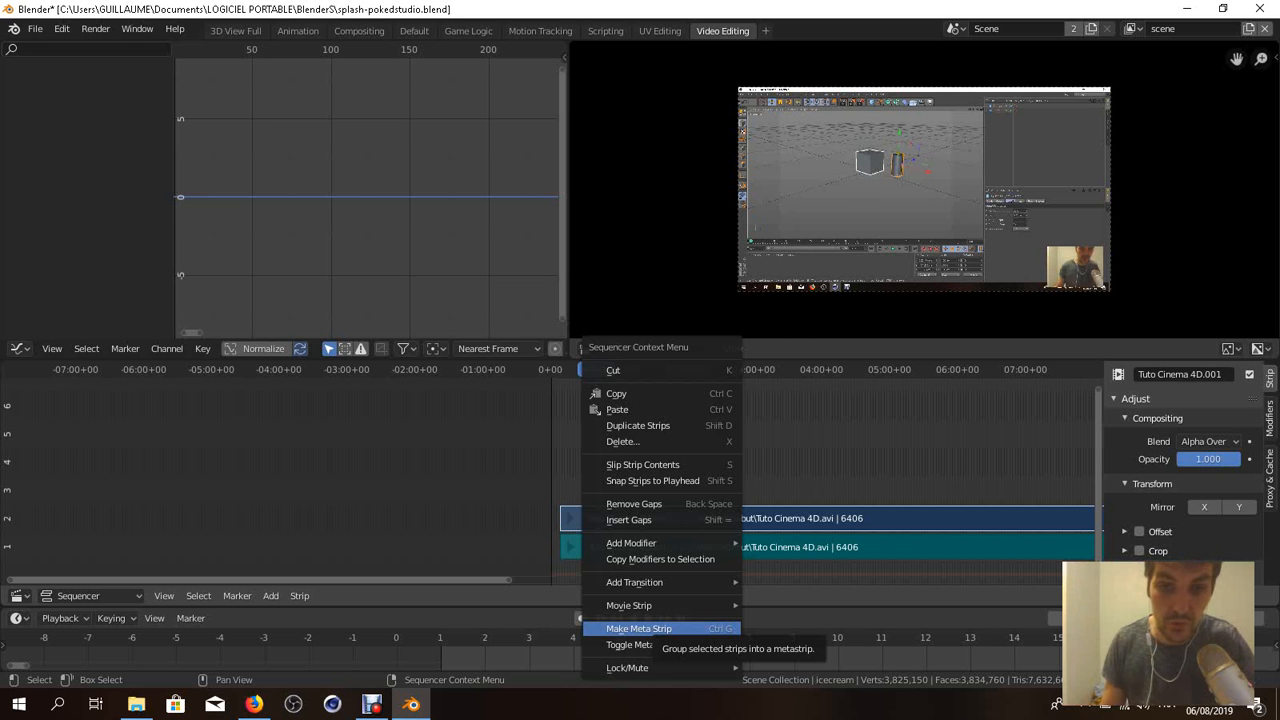
pyautogui.click(640, 628)
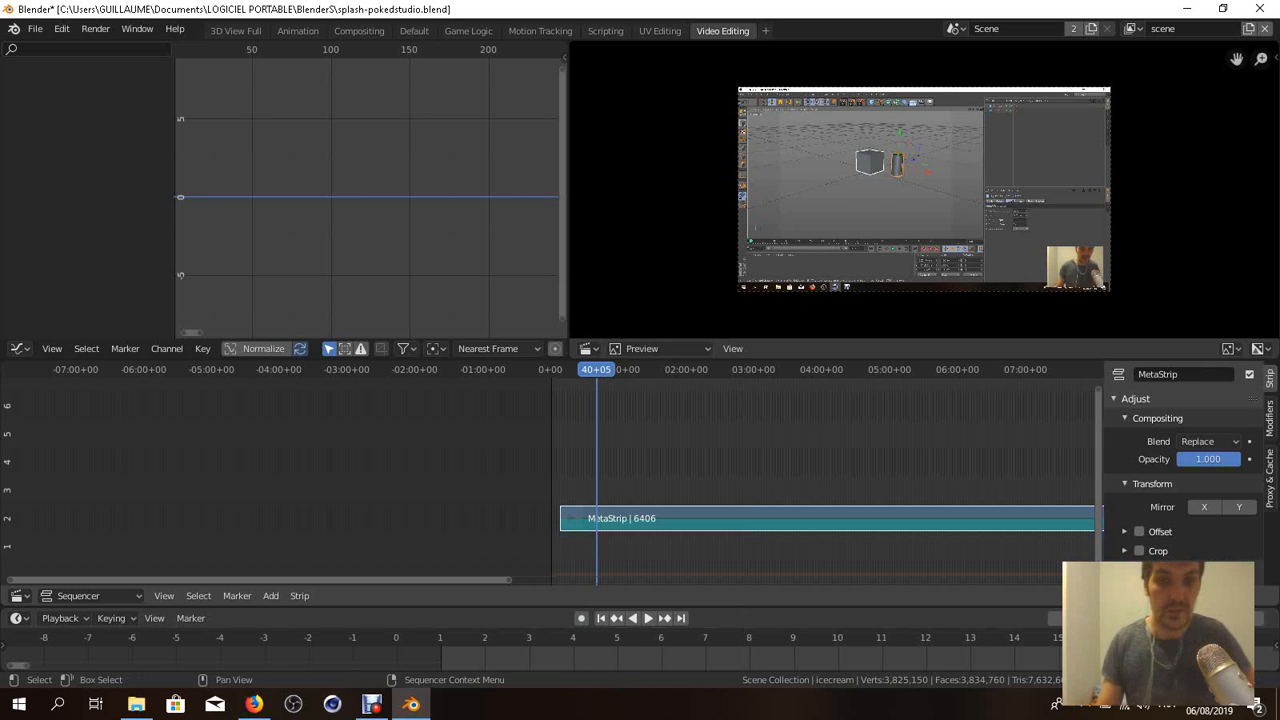
# - Move the meta strip up to channel 3 and cut it at 01:23+01
pyautogui.press('space')
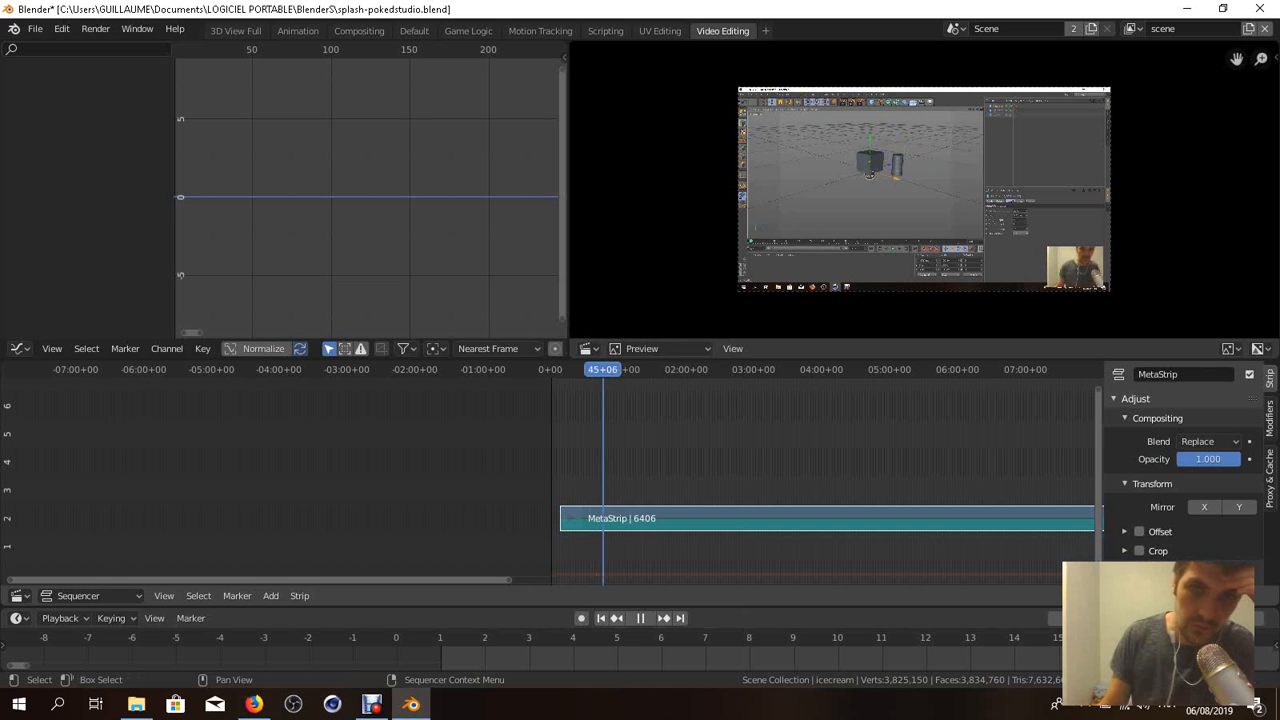
pyautogui.press('space')
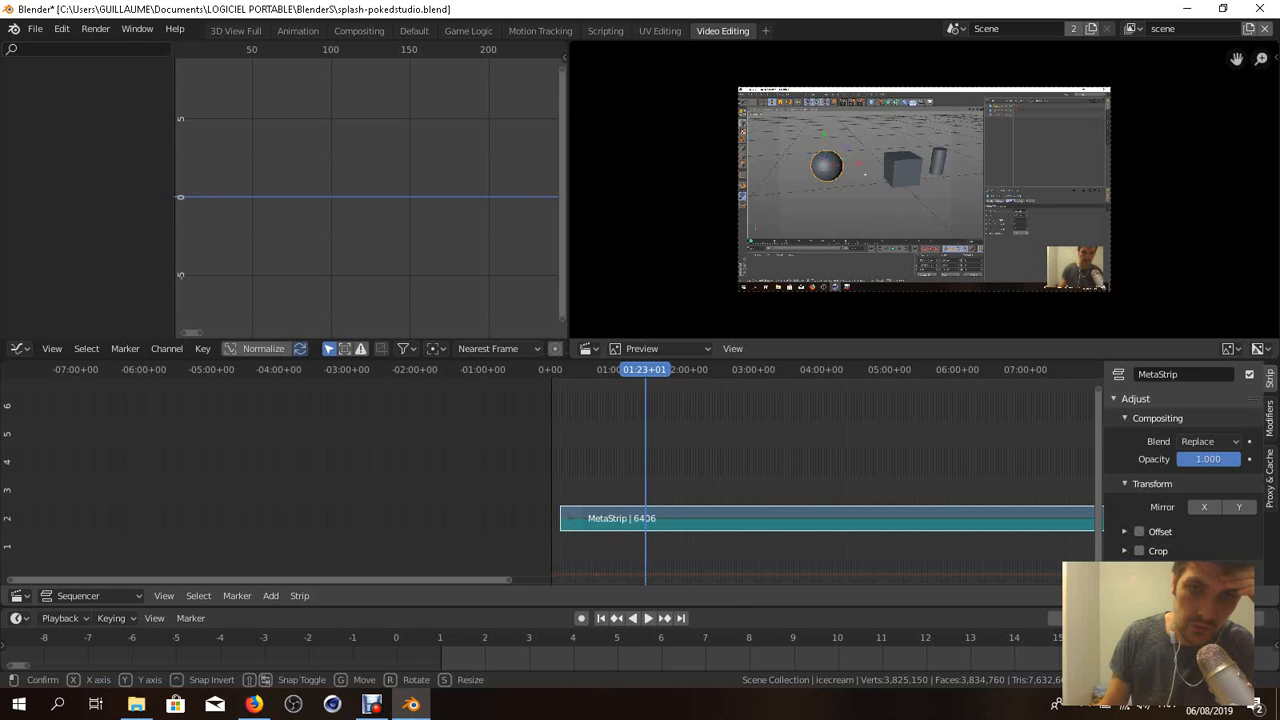
pyautogui.press('g')
pyautogui.press('Return')
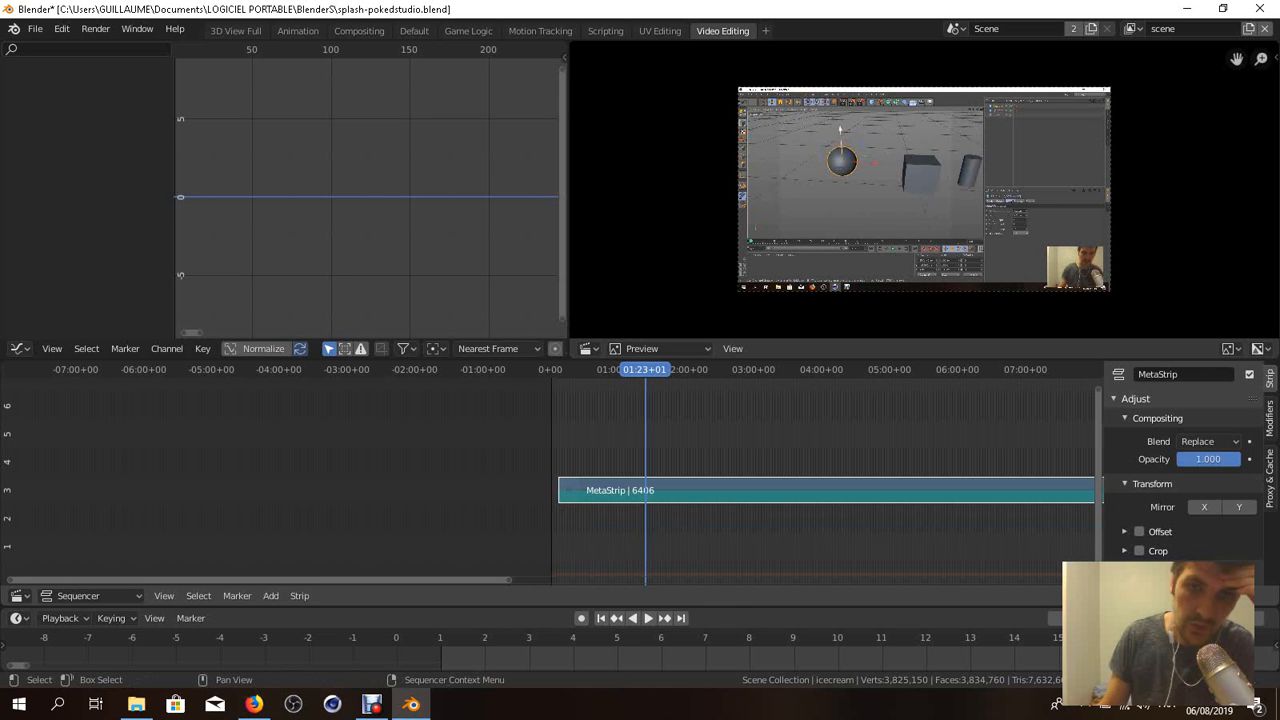
pyautogui.press('k')
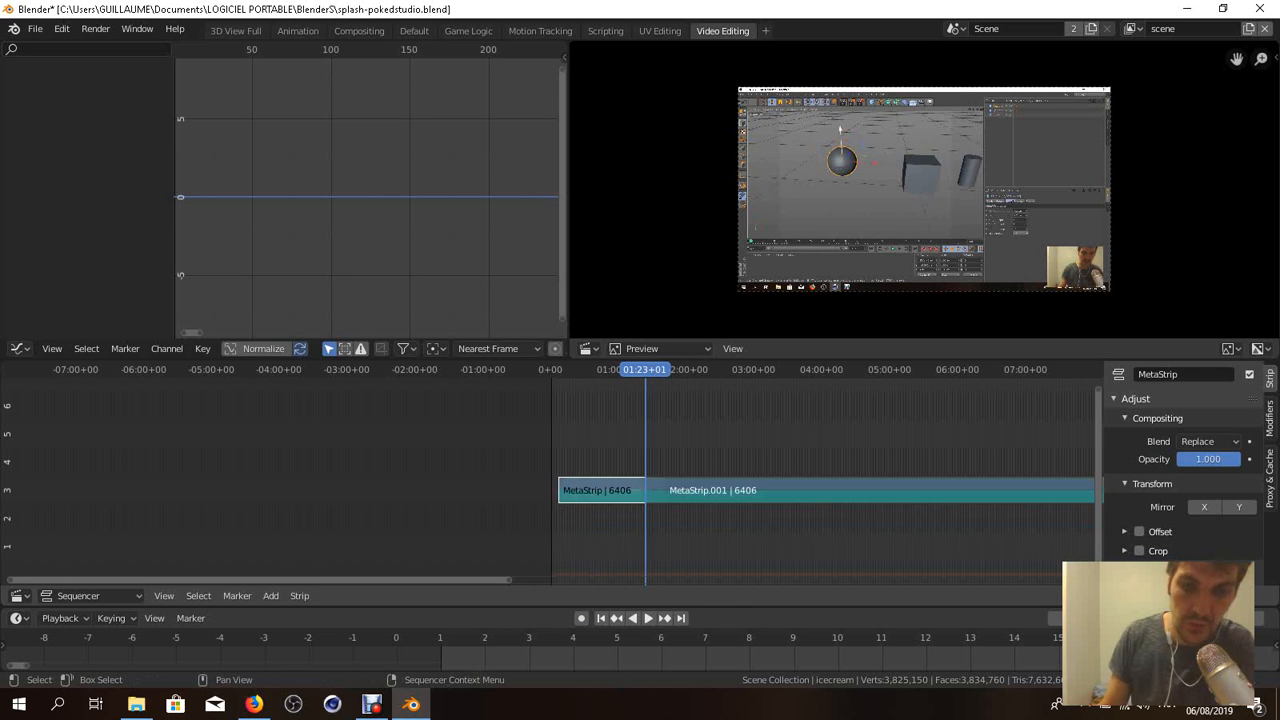
# - Move the second part of the cut meta strip down to channel 2, starting at about frame 845
pyautogui.press('g')
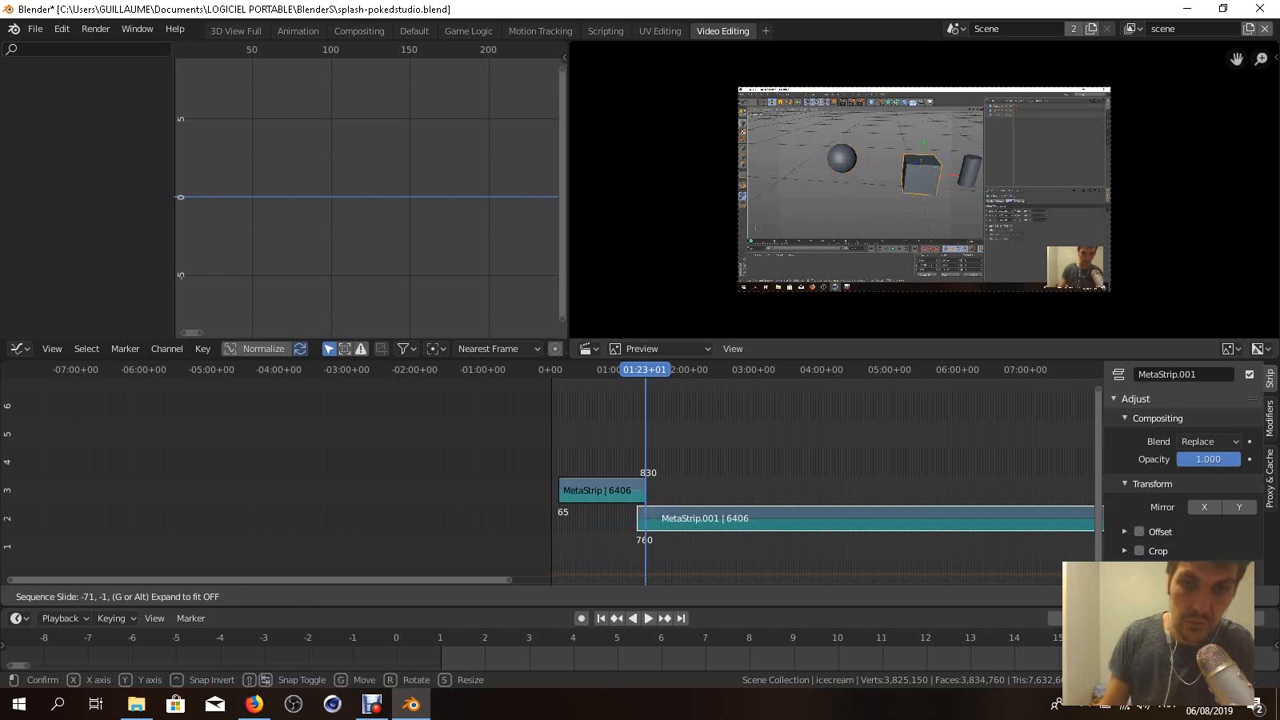
pyautogui.press('Return')
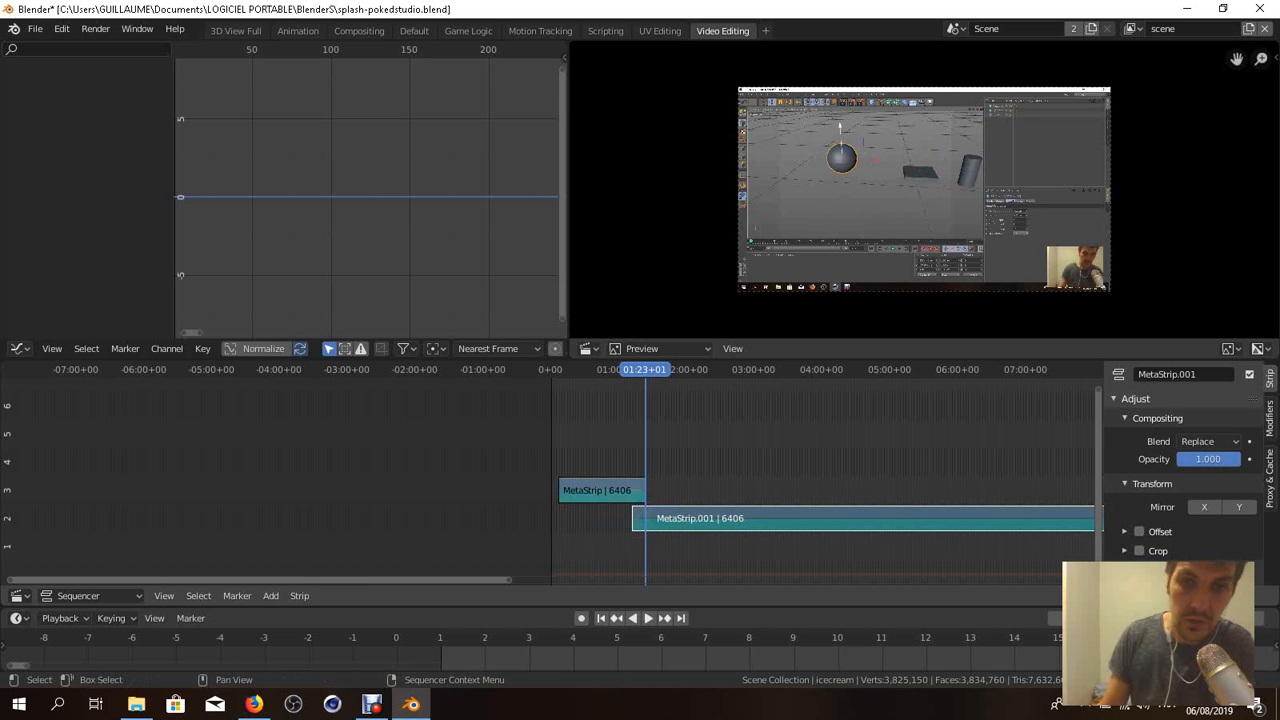
pyautogui.press('g')
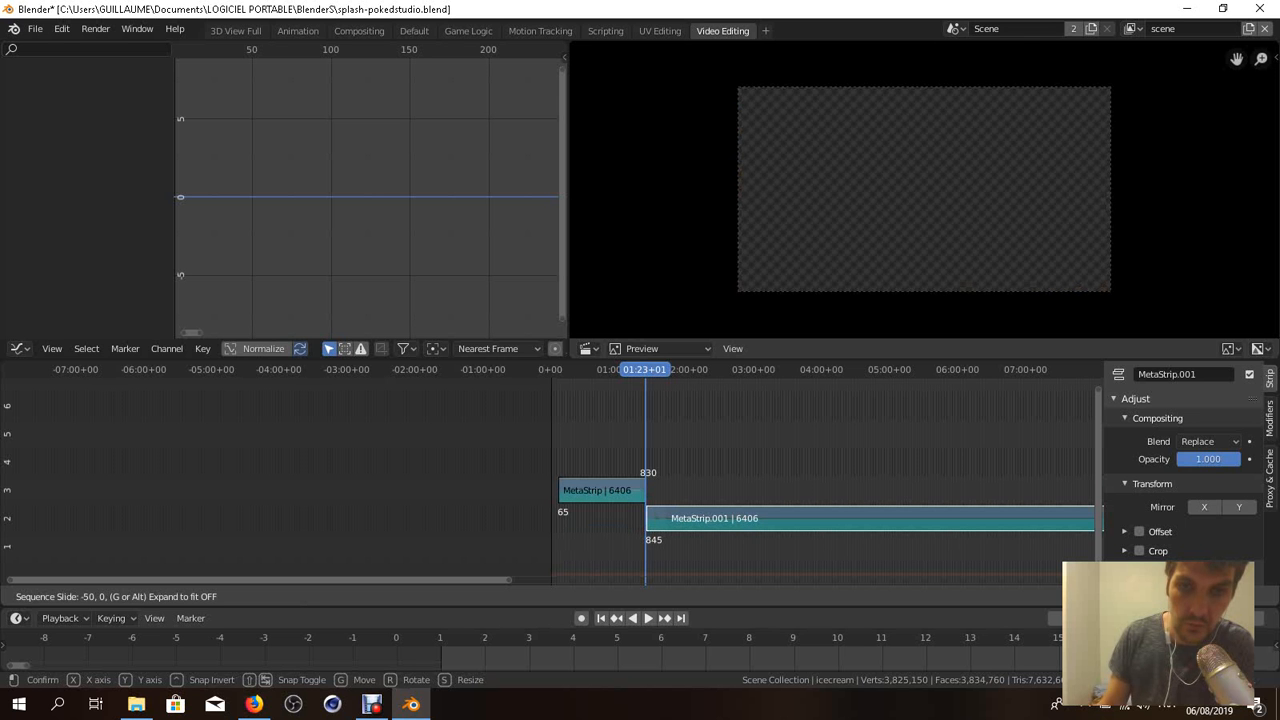
pyautogui.press('Return')
# - Play past the cut, place the playhead at 02:33+08 and examine how the two meta strip parts are arranged
pyautogui.press('space')
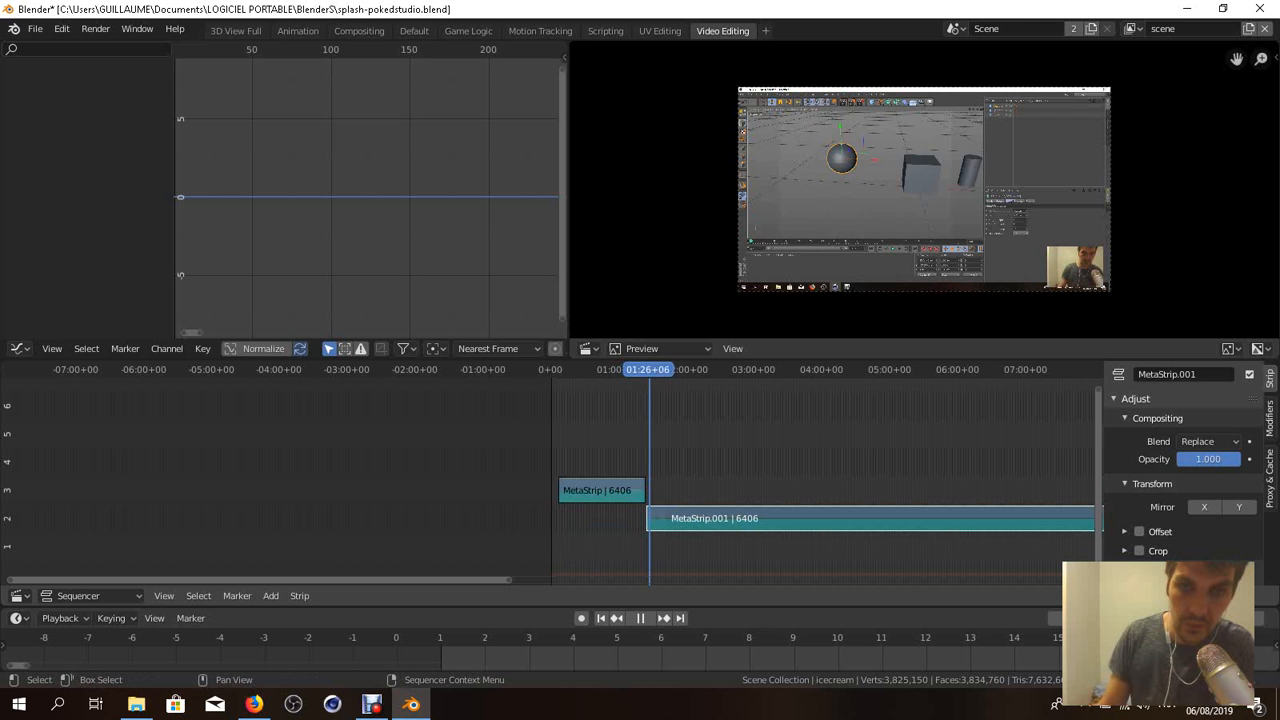
pyautogui.press('space')
pyautogui.click(725, 370)
pyautogui.scroll(6, 595, 480)
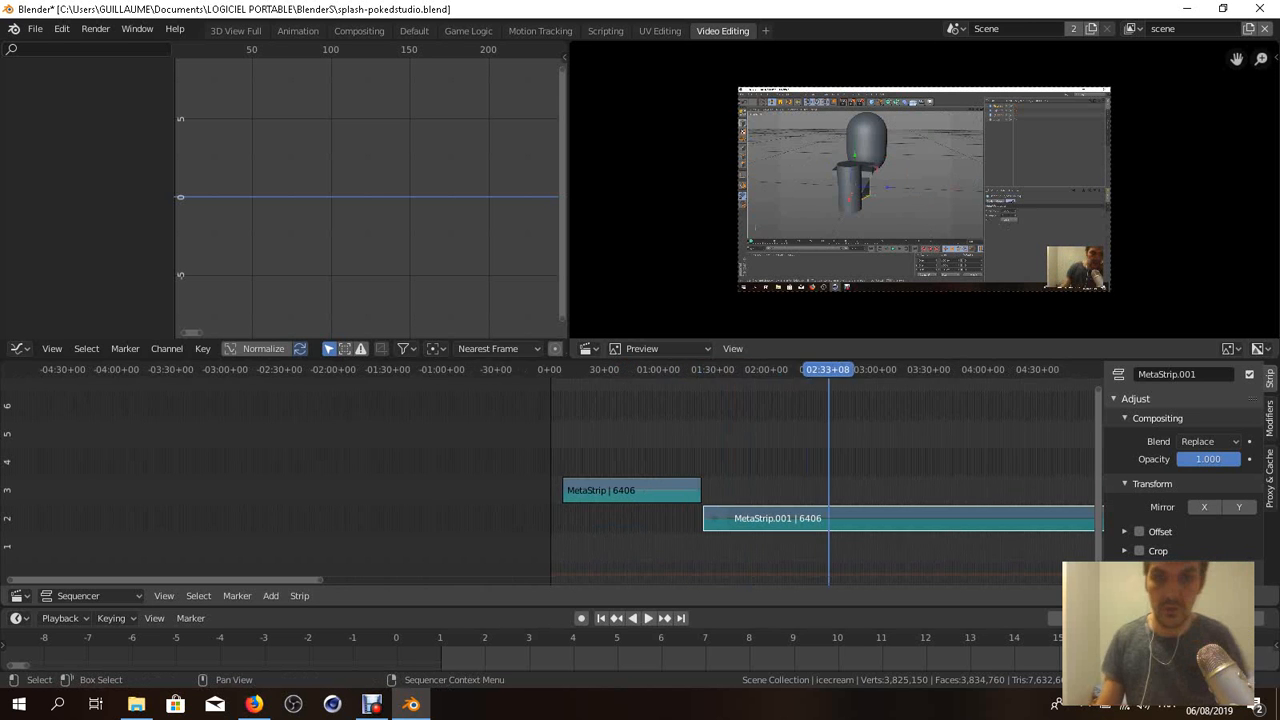
pyautogui.moveTo(840, 480); pyautogui.dragTo(503, 474, button='middle')
pyautogui.scroll(9, 503, 474)
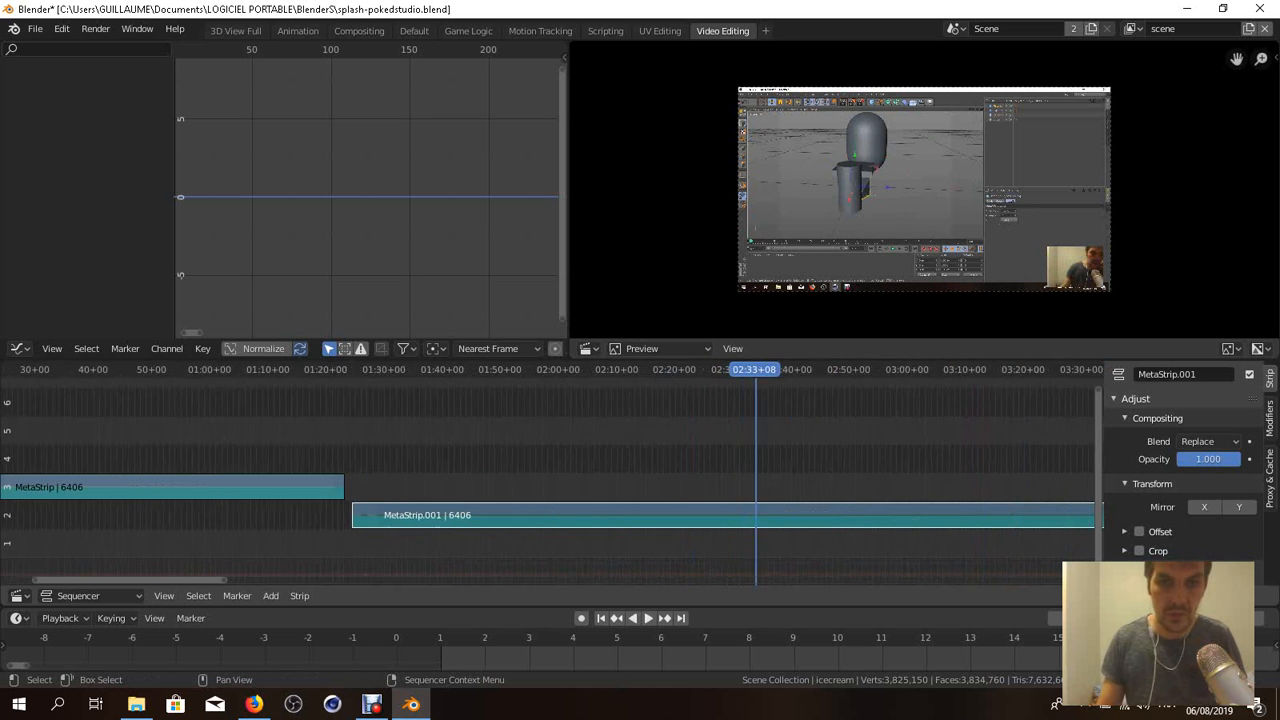
pyautogui.scroll(-8, 551, 480)
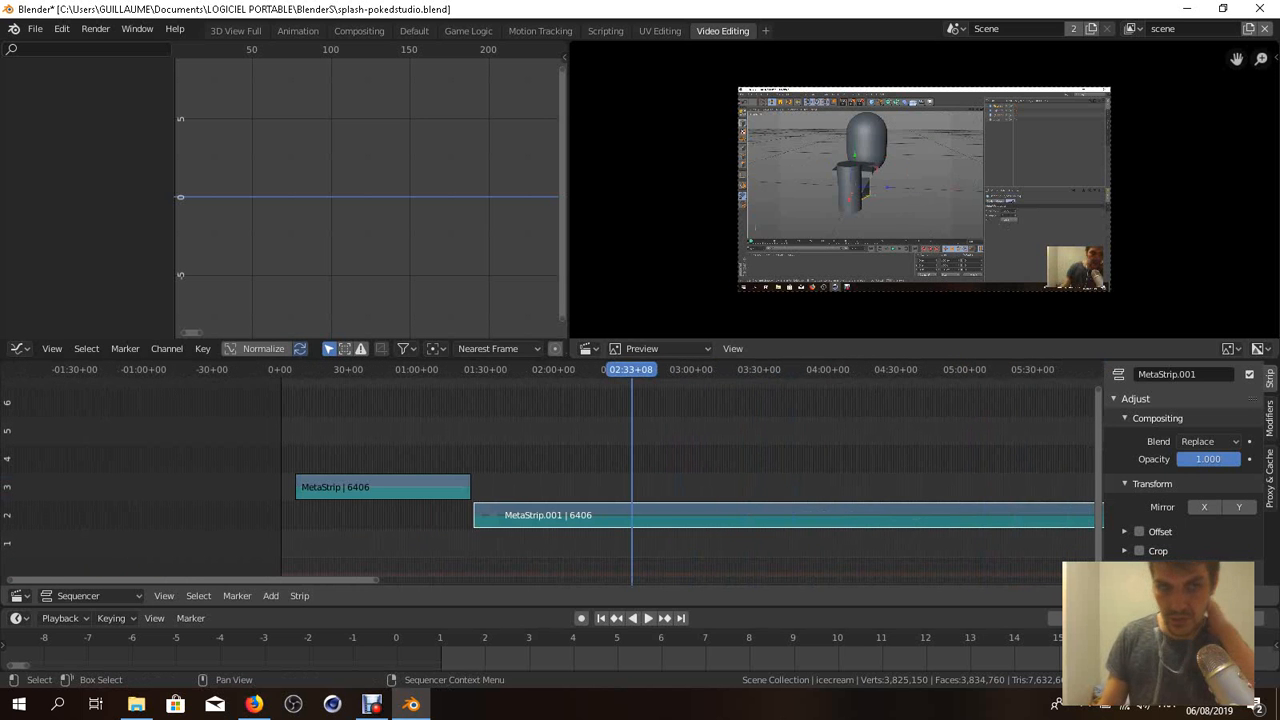
# - Add a text strip to the sequencer at frame 0
pyautogui.hotkey('shift', 'Left')
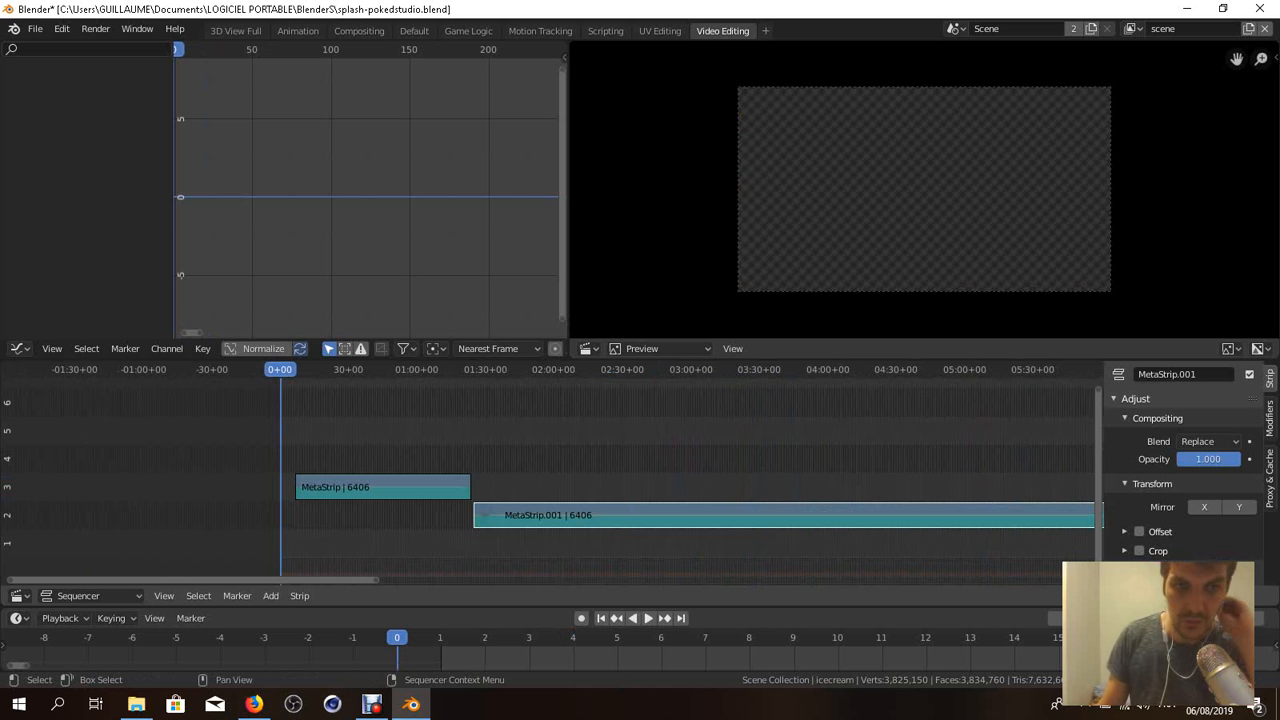
pyautogui.hotkey('shift', 'a')
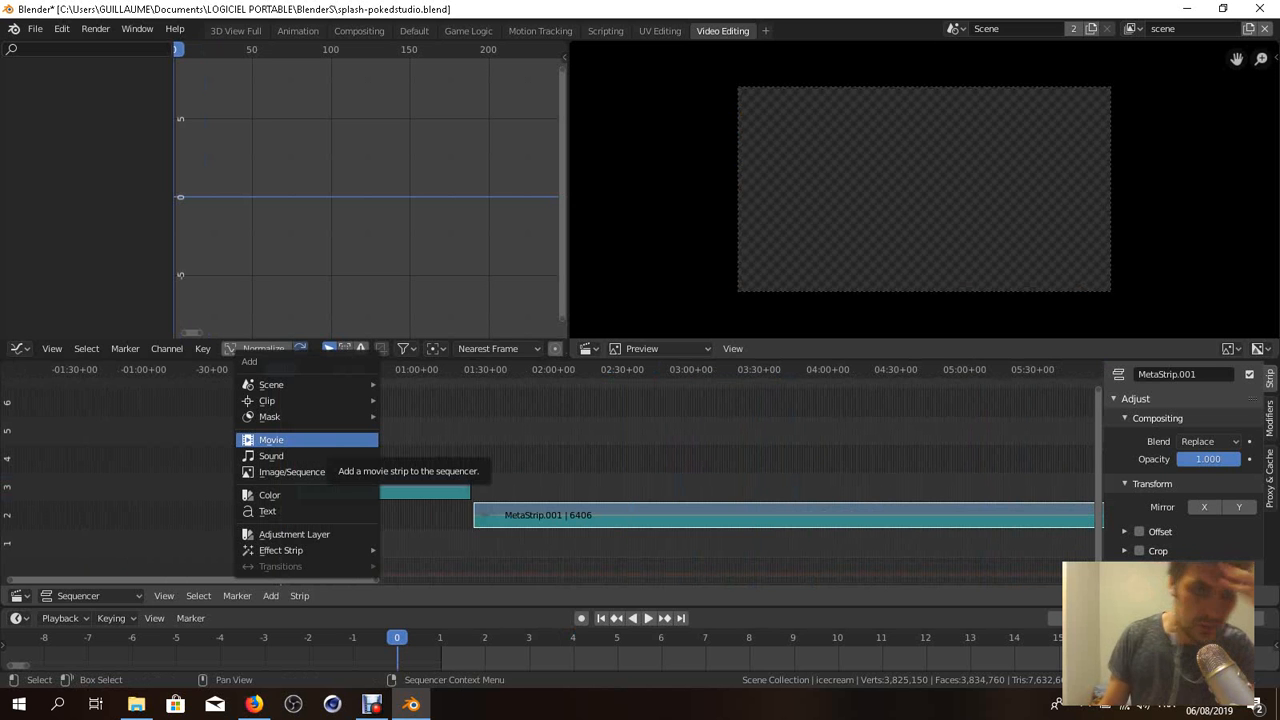
pyautogui.moveTo(267, 400)
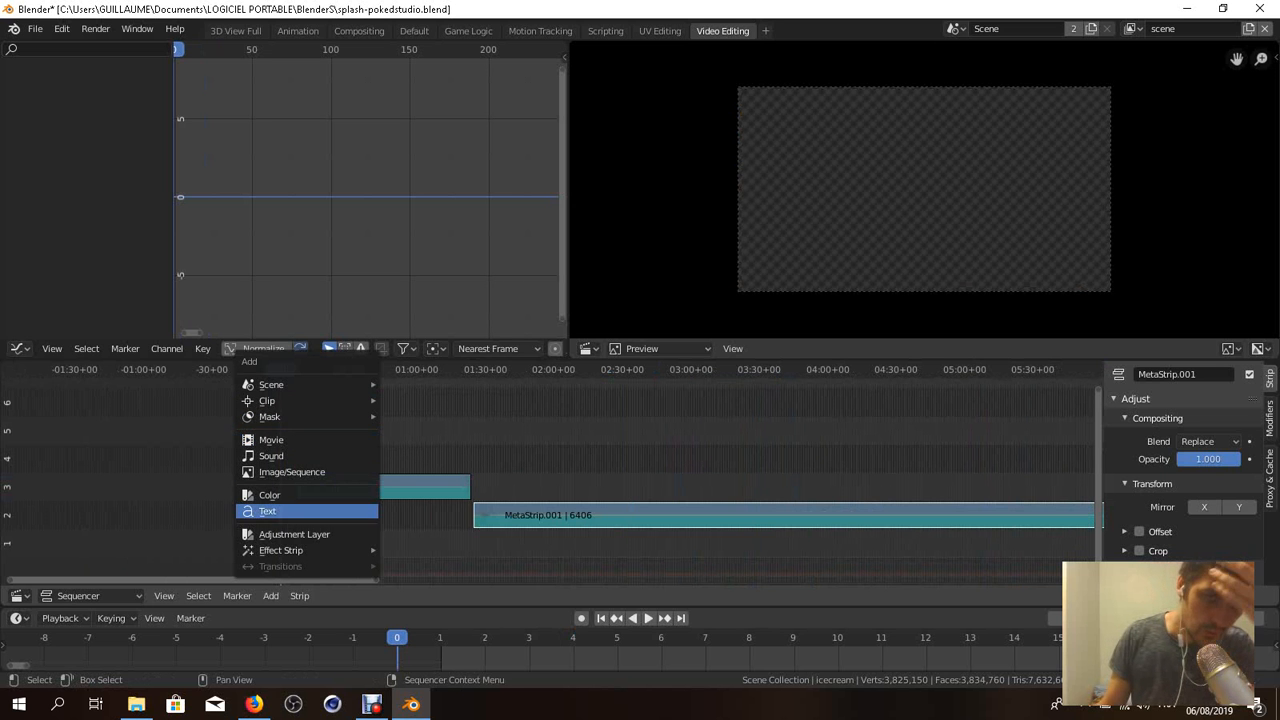
pyautogui.click(267, 511)
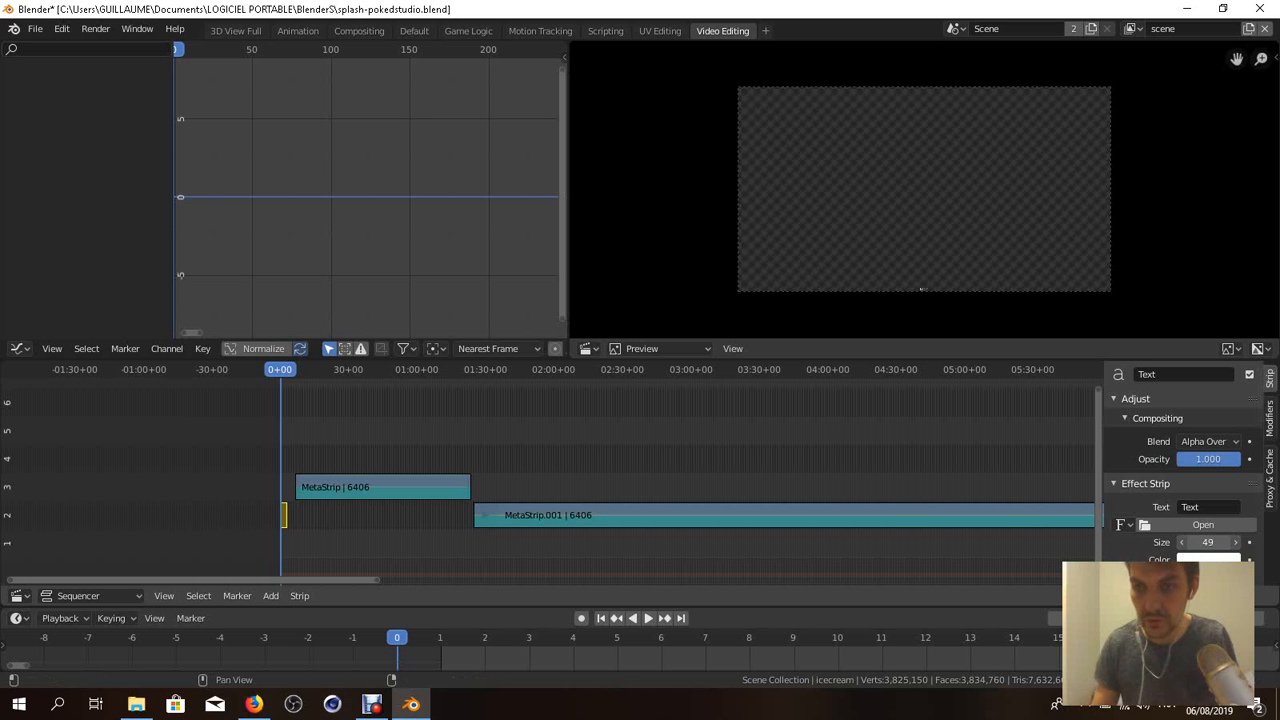
# - Set the text strip's size to 817 and its Y location to 0.39
pyautogui.moveTo(1208, 542); pyautogui.dragTo(1236, 542)
pyautogui.scroll(-3, 1180, 460)
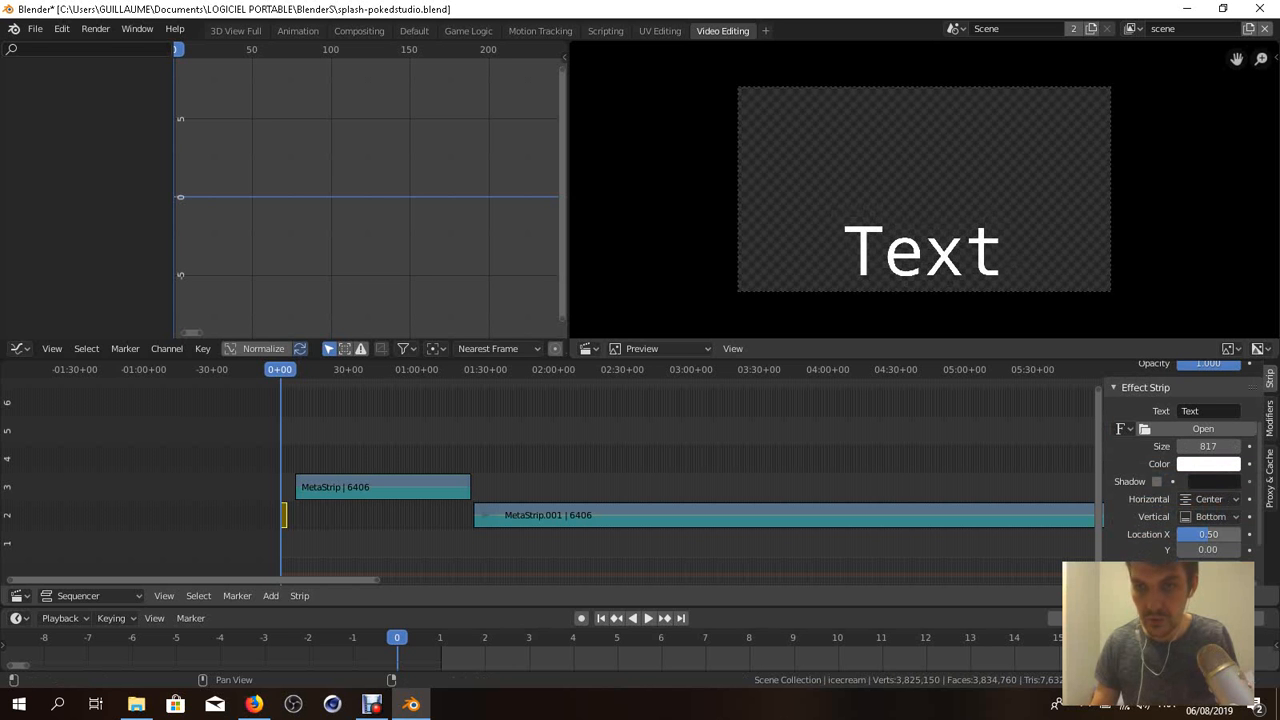
pyautogui.moveTo(1208, 534); pyautogui.dragTo(1228, 550)
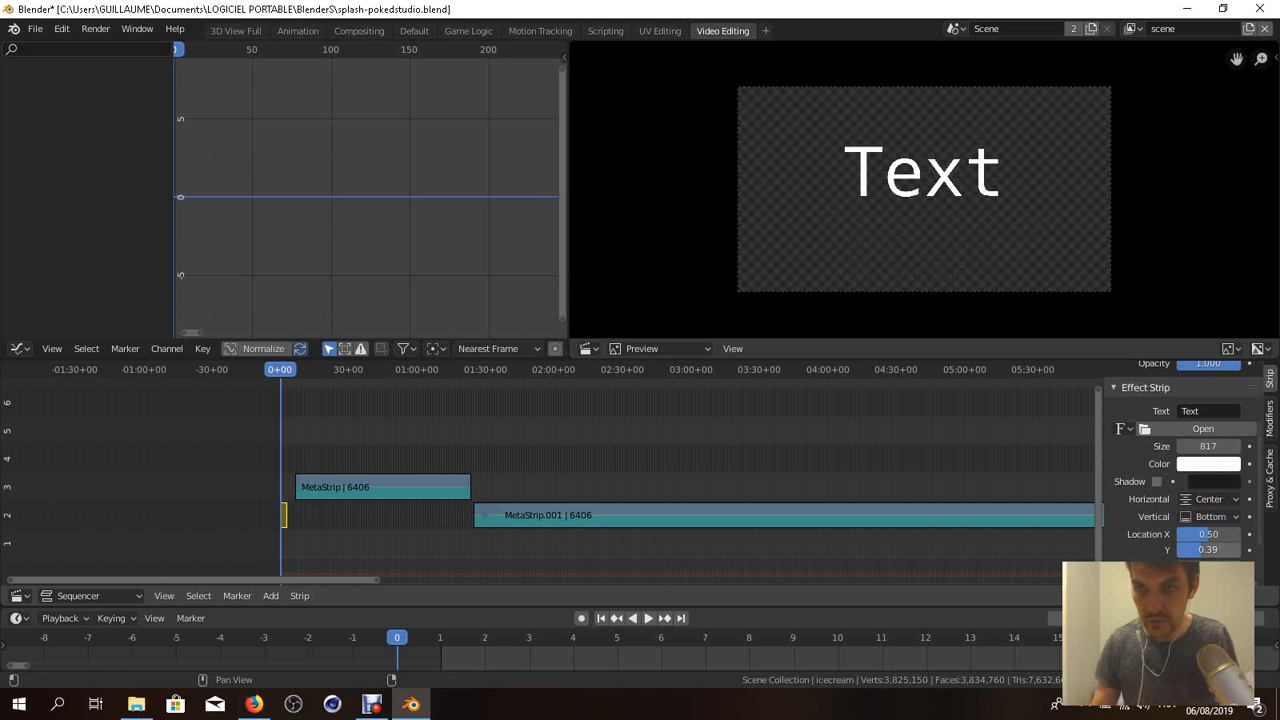
# - Change the text strip's wording to "Tuto C4D"
pyautogui.click(1208, 411)
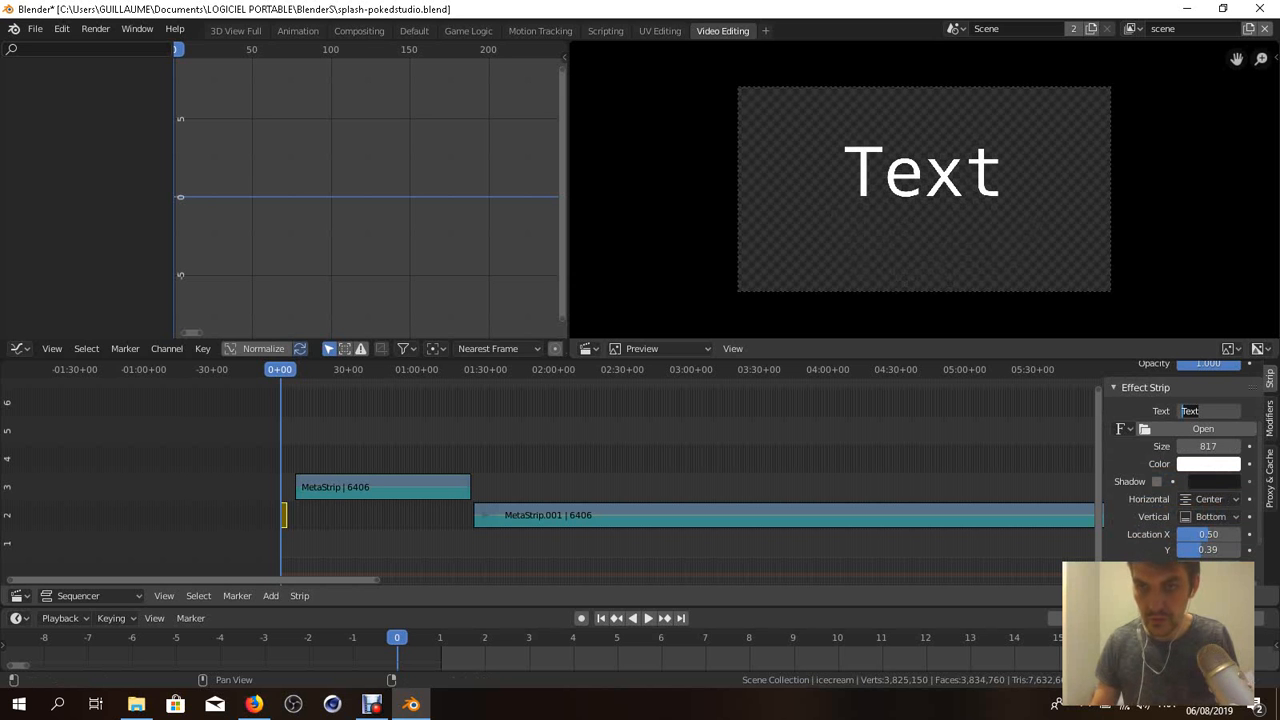
pyautogui.write('Tuto')
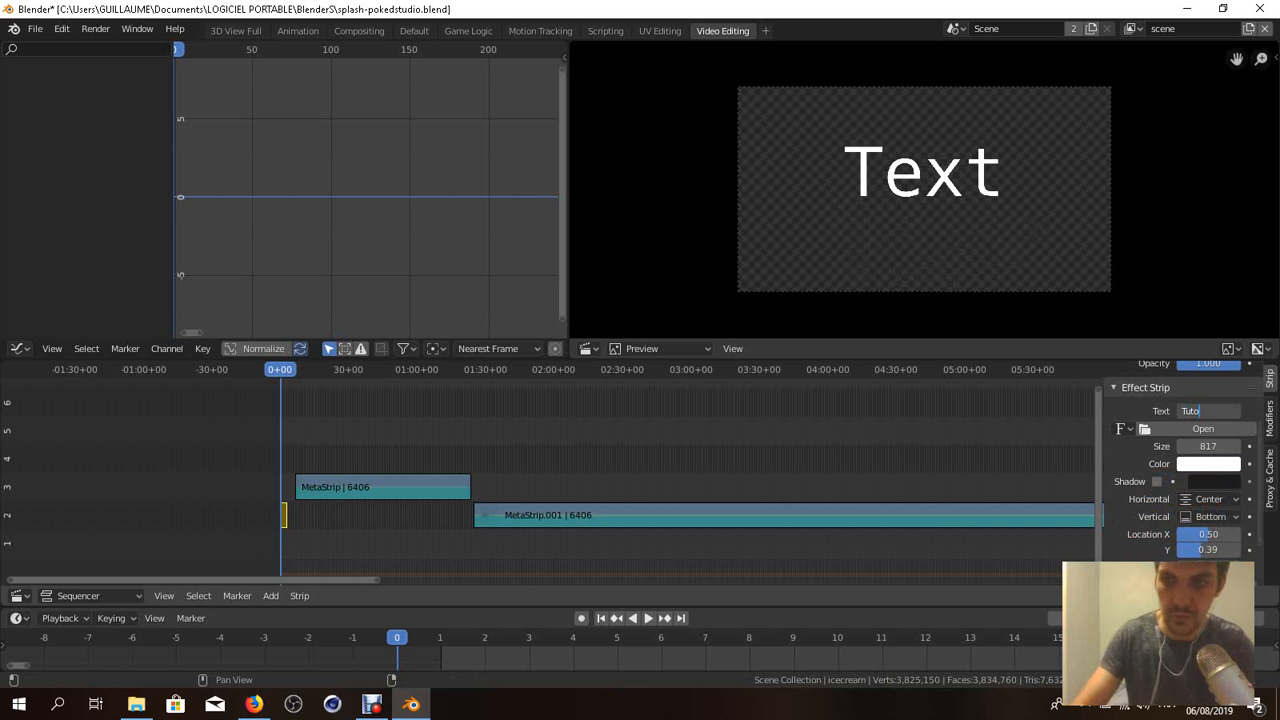
pyautogui.write(' C4')
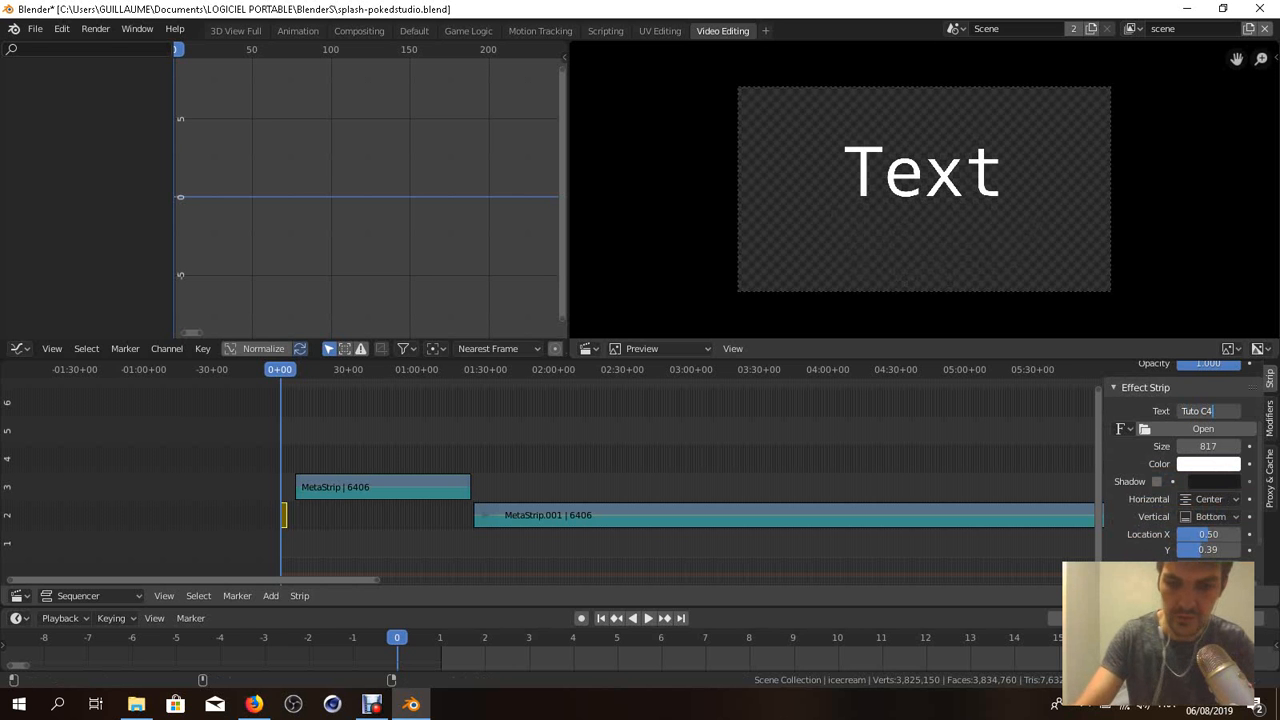
pyautogui.write('D')
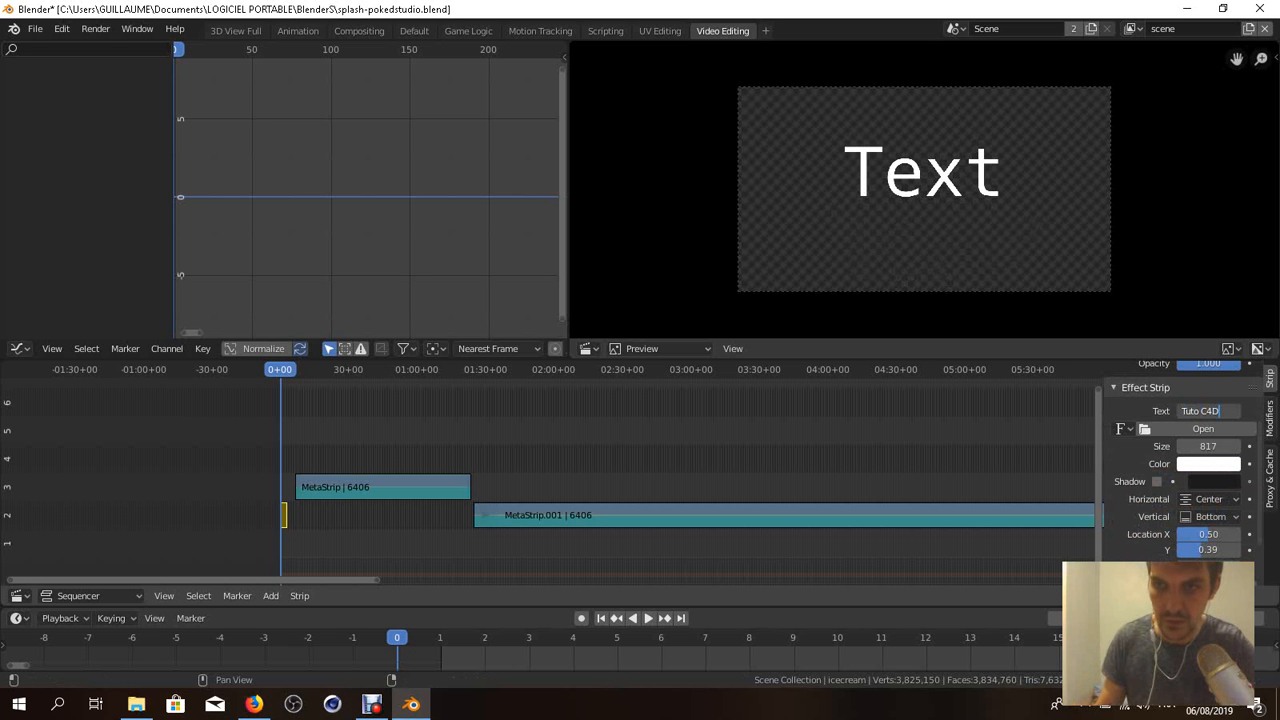
pyautogui.press('Return')
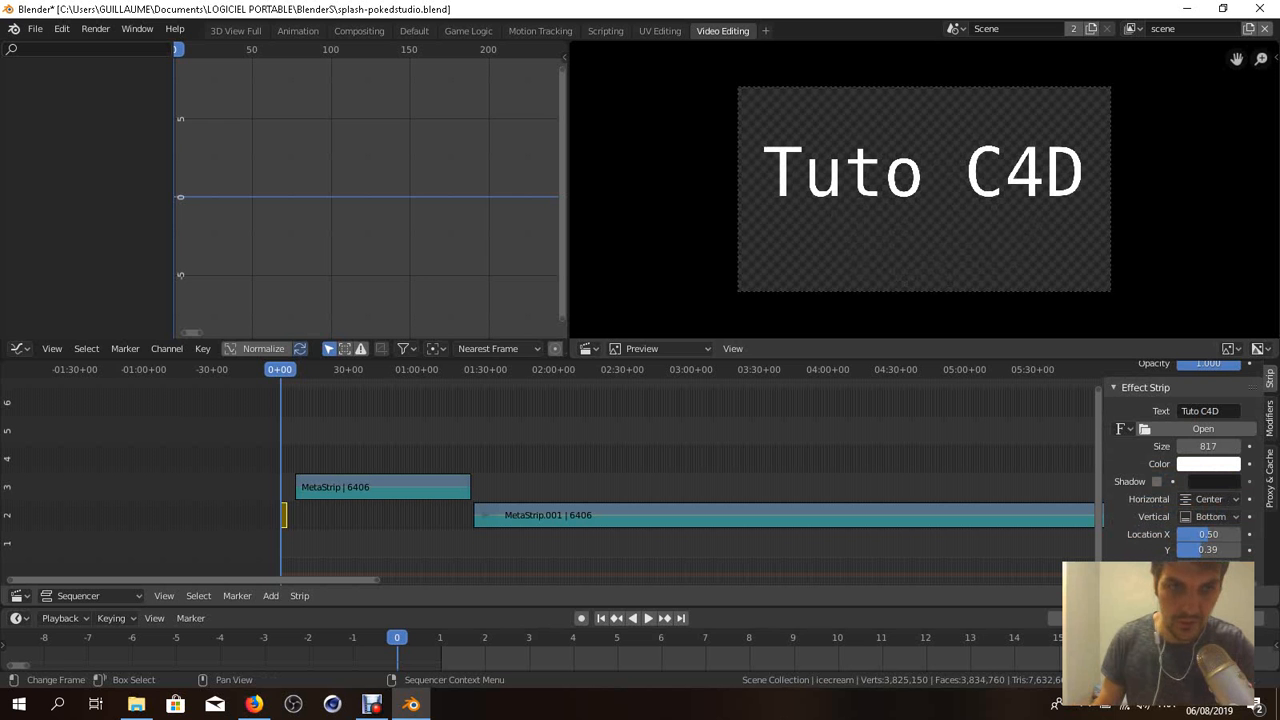
# - Extend the end of the Tuto C4D text strip to frame 65, where the first meta strip begins
pyautogui.scroll(8, 550, 470)
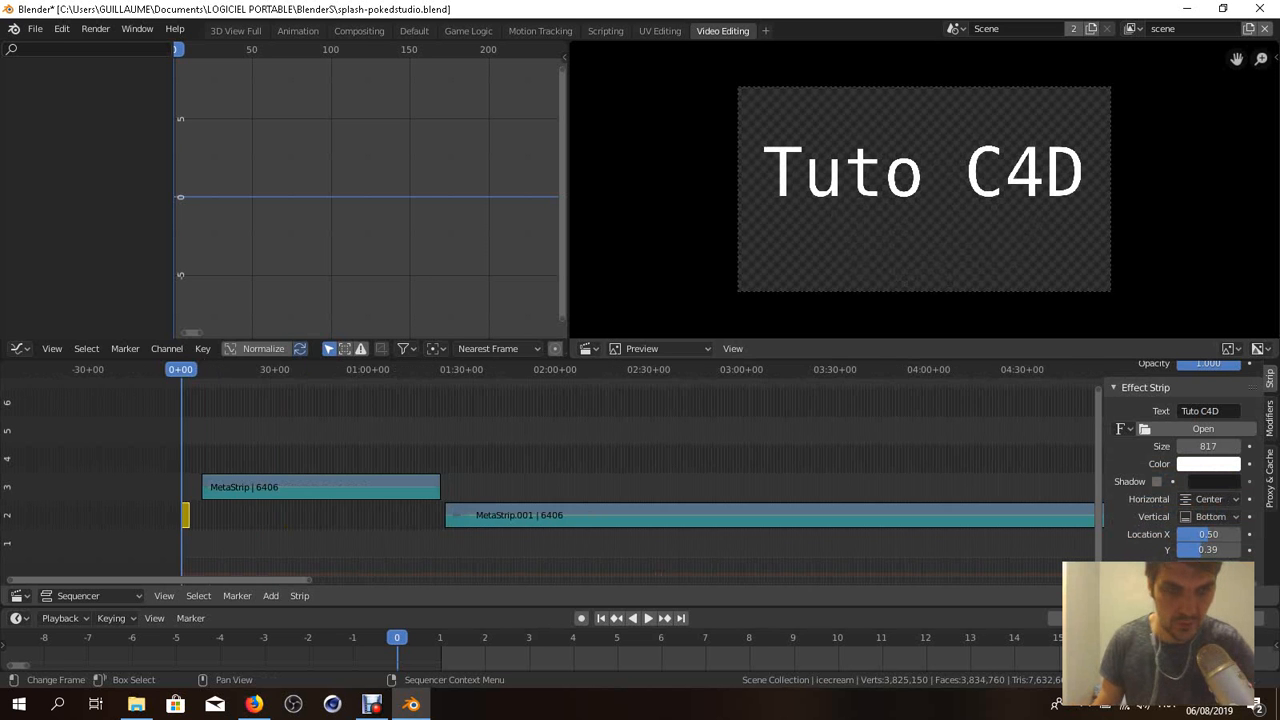
pyautogui.moveTo(550, 470); pyautogui.dragTo(902, 470, button='middle')
pyautogui.scroll(11, 550, 470)
pyautogui.moveTo(550, 470); pyautogui.dragTo(776, 470, button='middle')
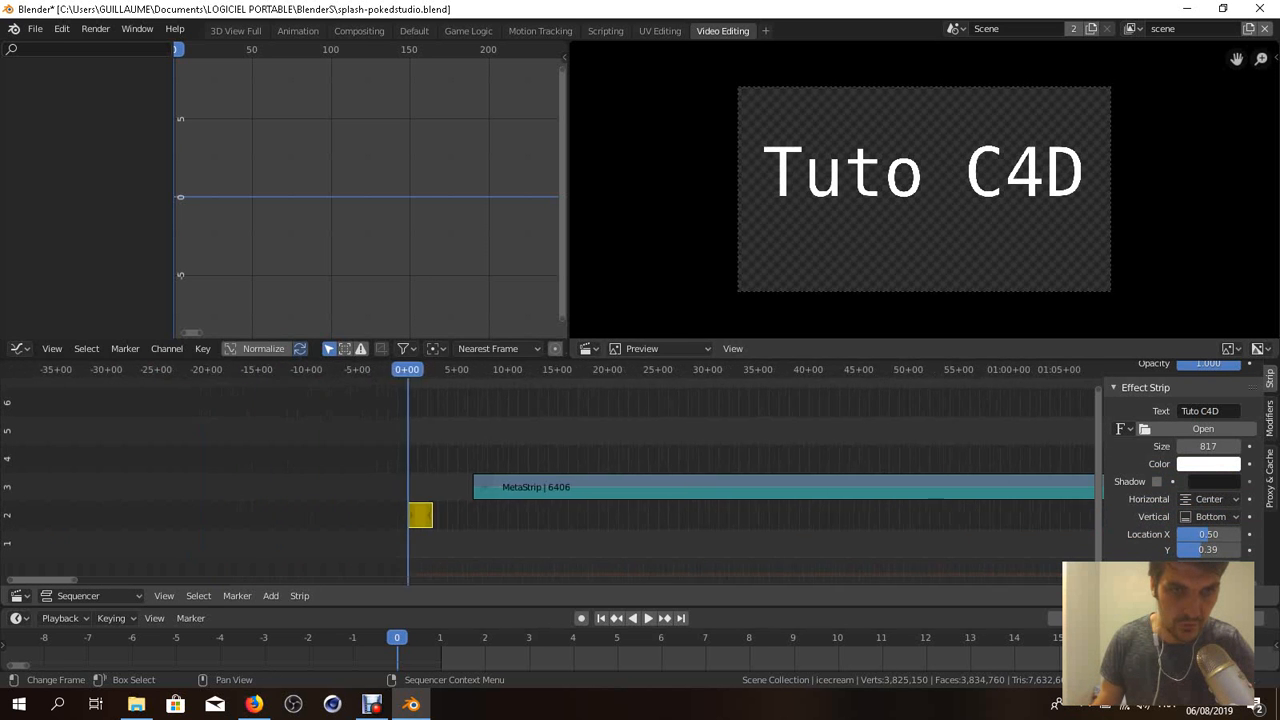
pyautogui.scroll(8, 550, 470)
pyautogui.click(332, 515)
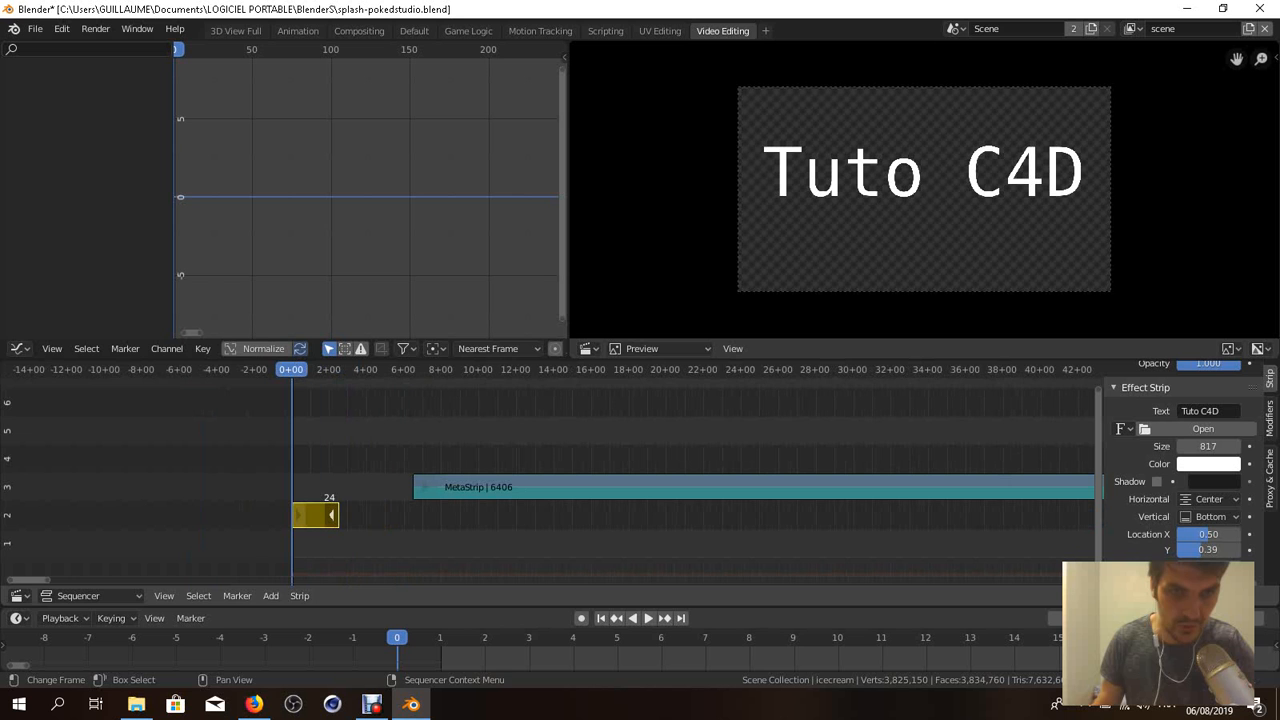
pyautogui.press('g')
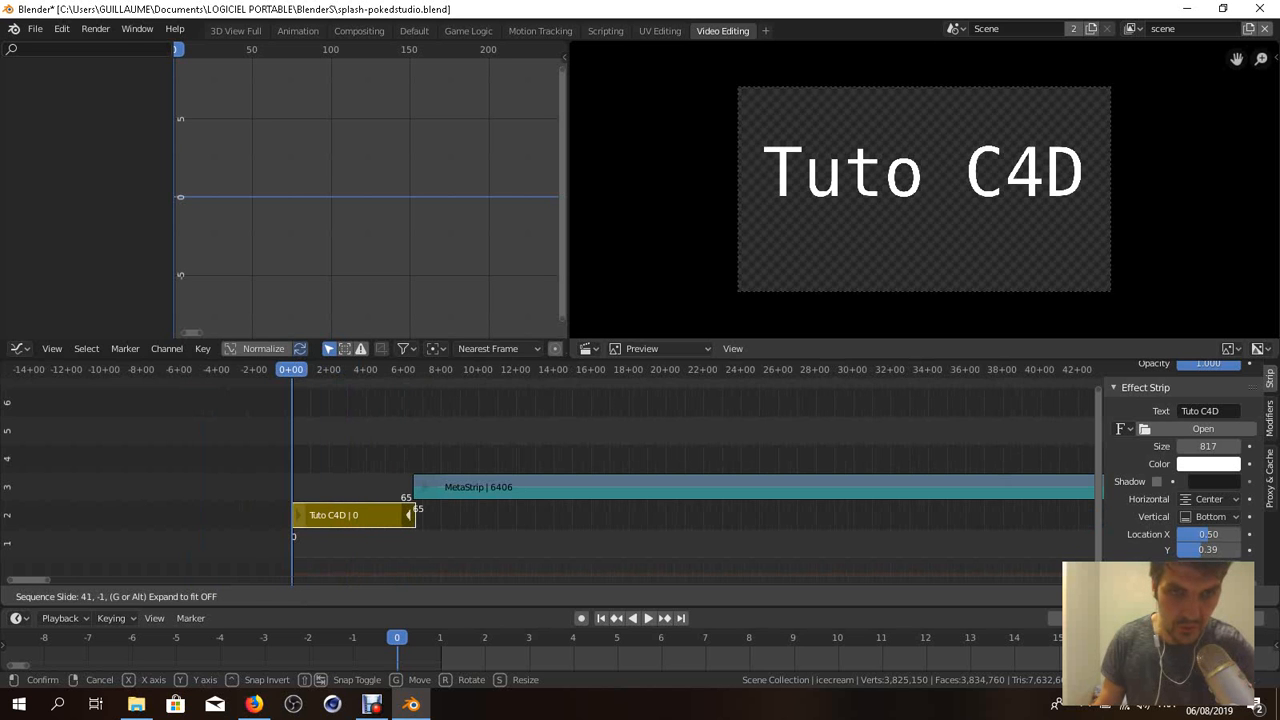
pyautogui.press('Return')
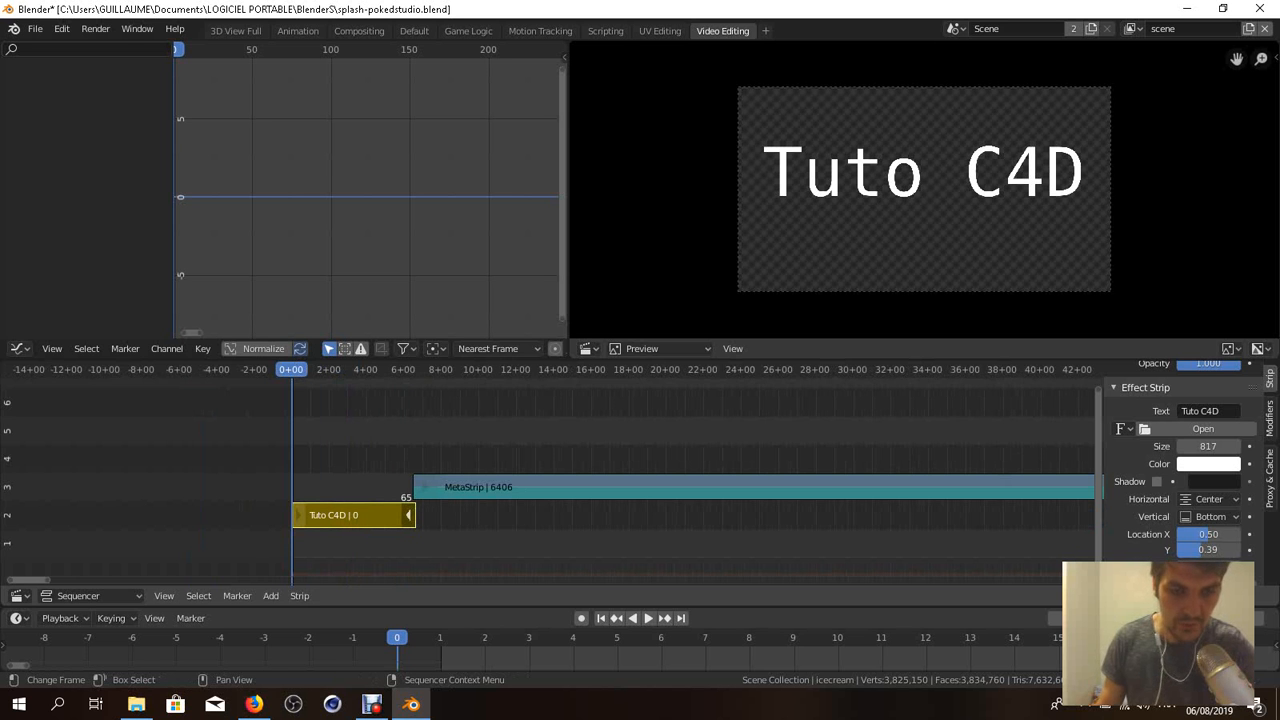
# - Play the sequence from frame 0 past the title to check the transition into the meta strip
pyautogui.press('space')
pyautogui.press('Escape')
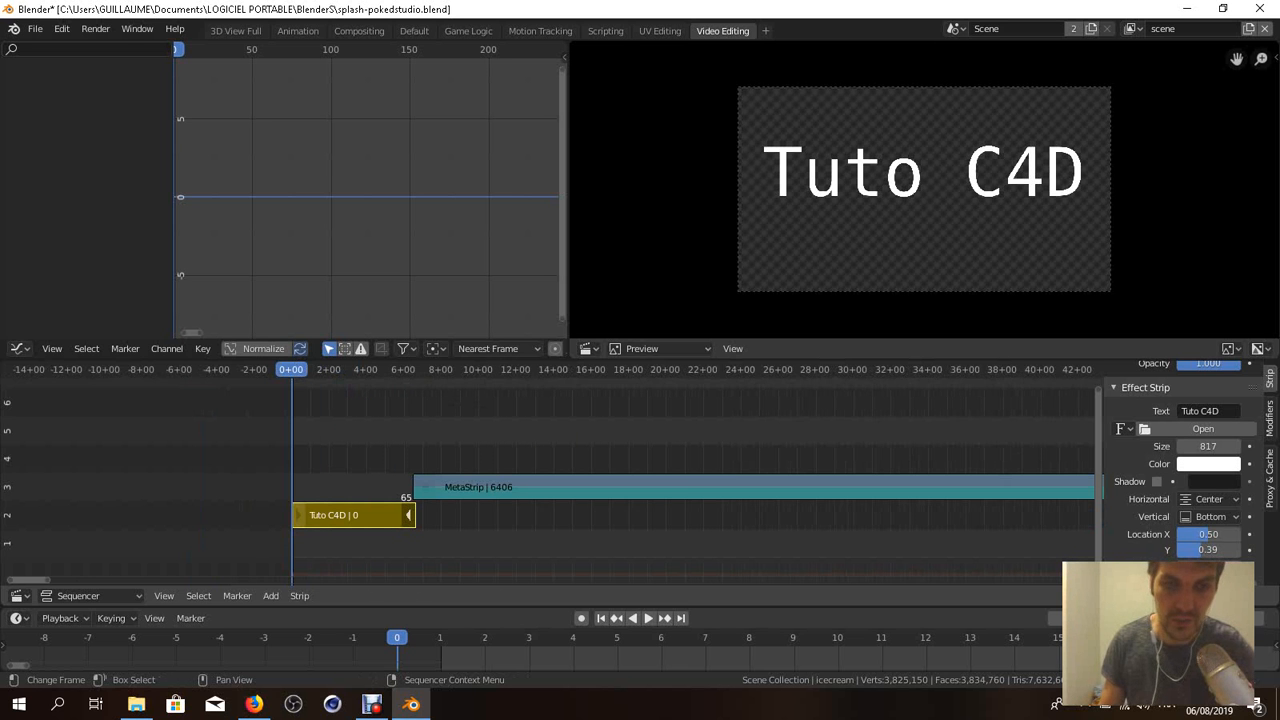
pyautogui.click(648, 618)
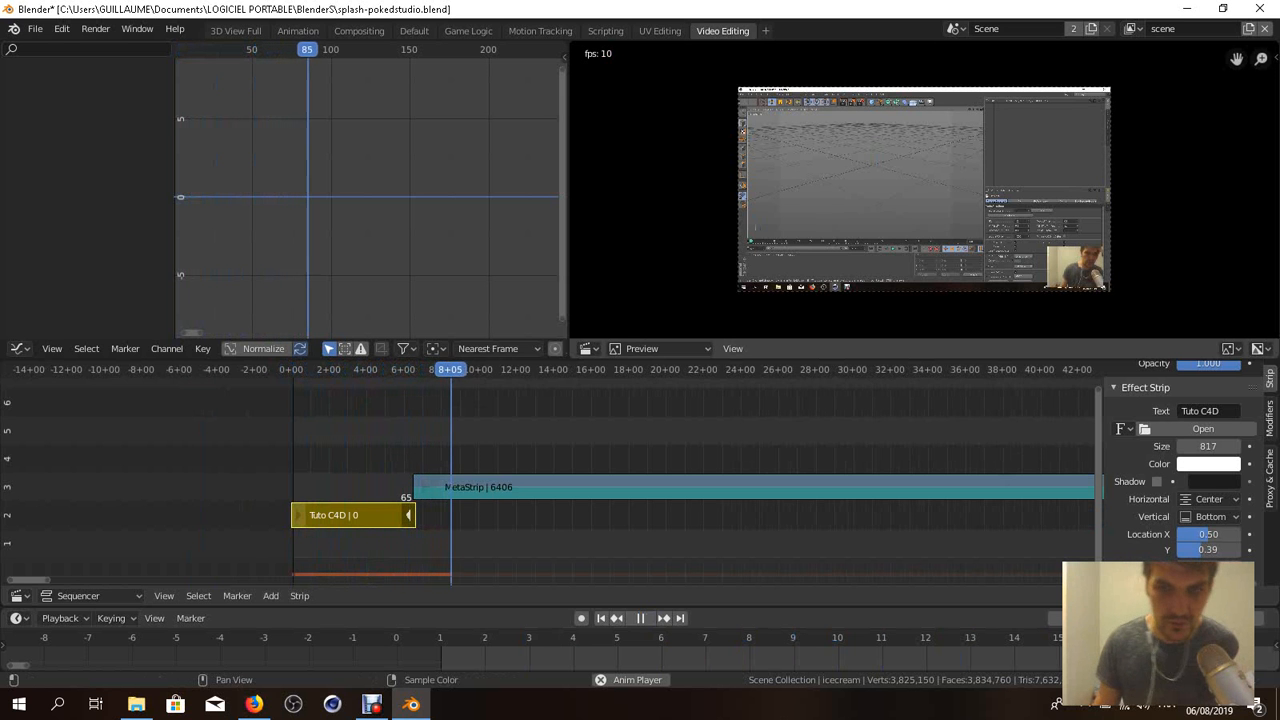
pyautogui.press('space')
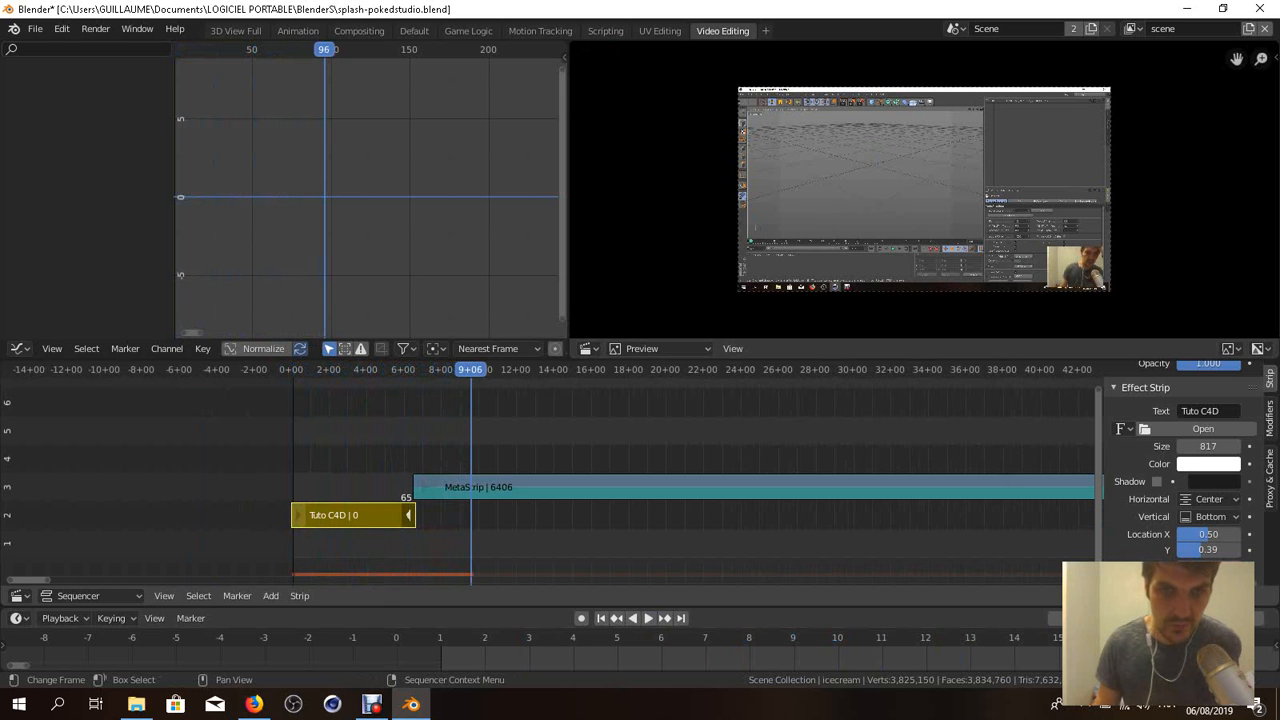
# - Keyframe the title text's X and Y location at frame 1
pyautogui.hotkey('shift', 'Left')
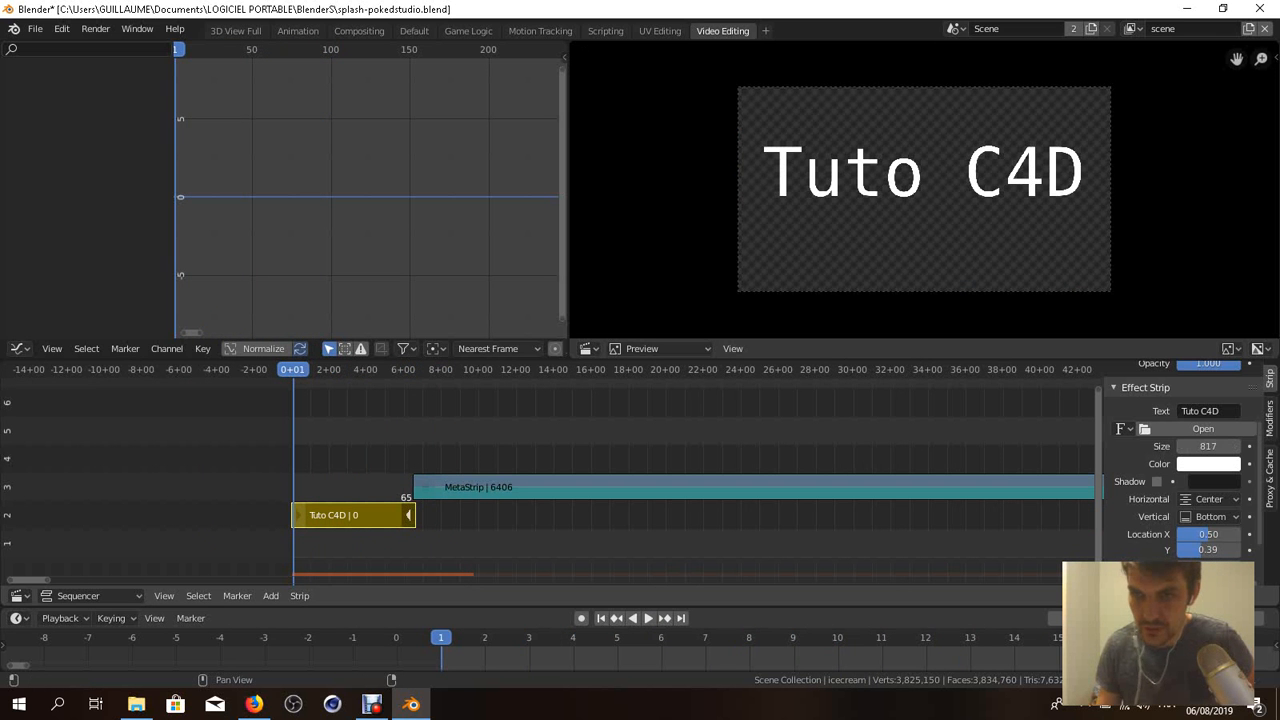
pyautogui.scroll(-2, 1180, 460)
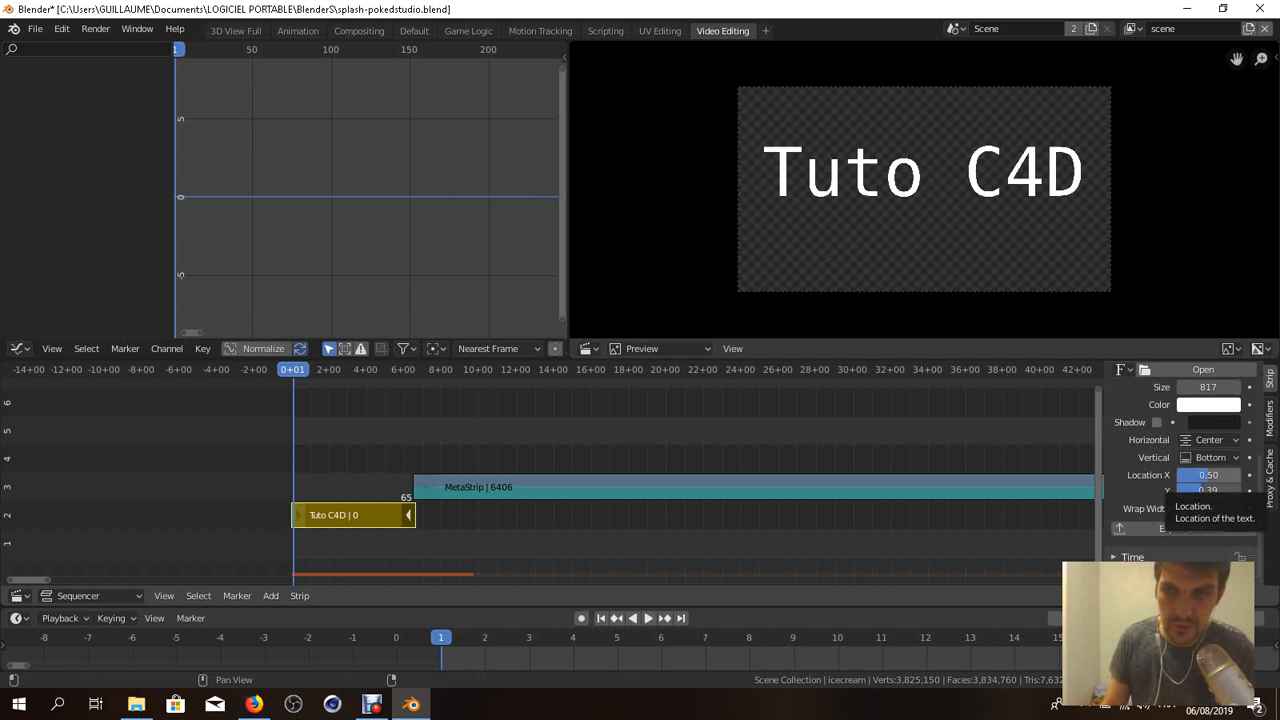
pyautogui.press('i')
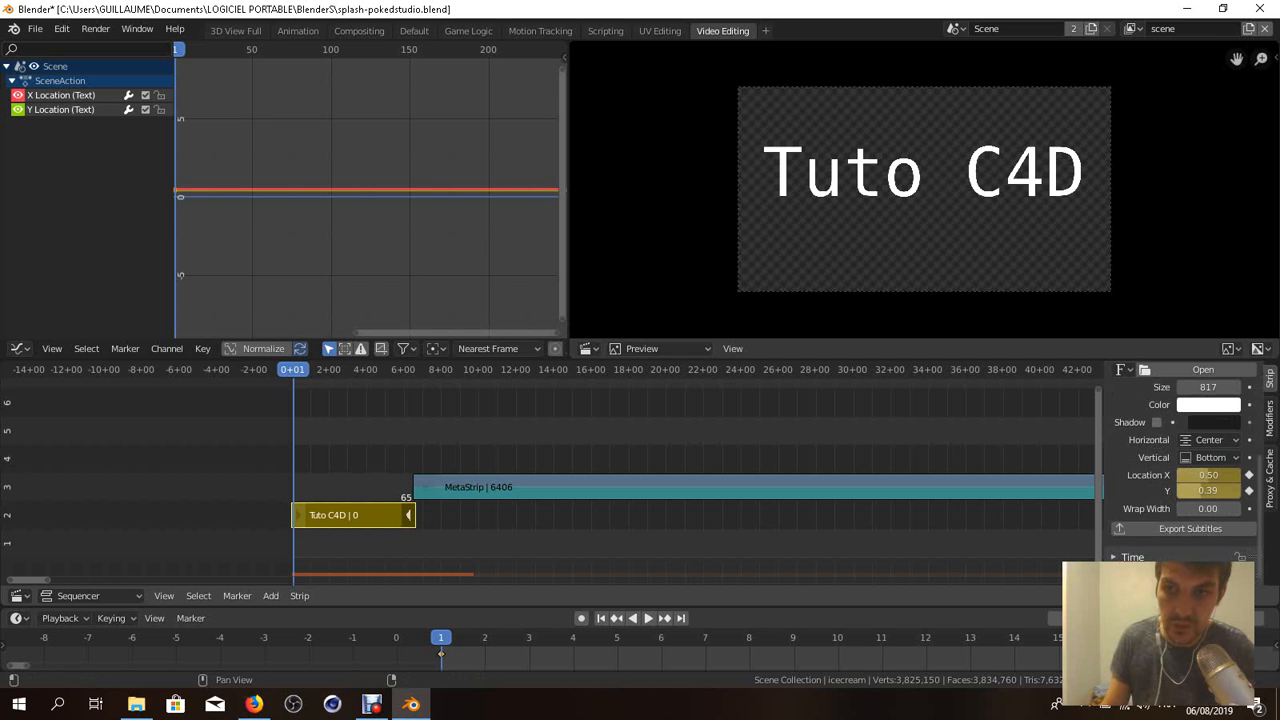
# - At frame 63, set the title's location to X 0.45 and Y 0.05 and keyframe it
pyautogui.press('space')
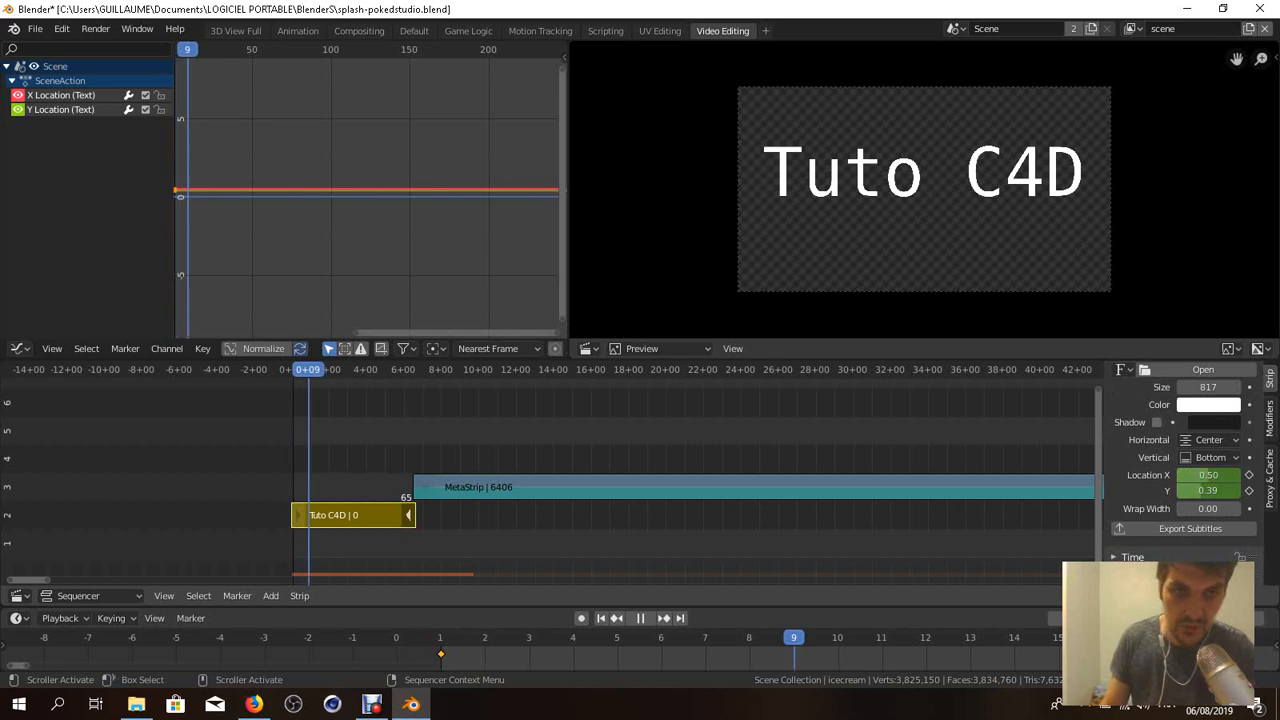
pyautogui.moveTo(403, 370); pyautogui.dragTo(409, 370)
pyautogui.press('space')
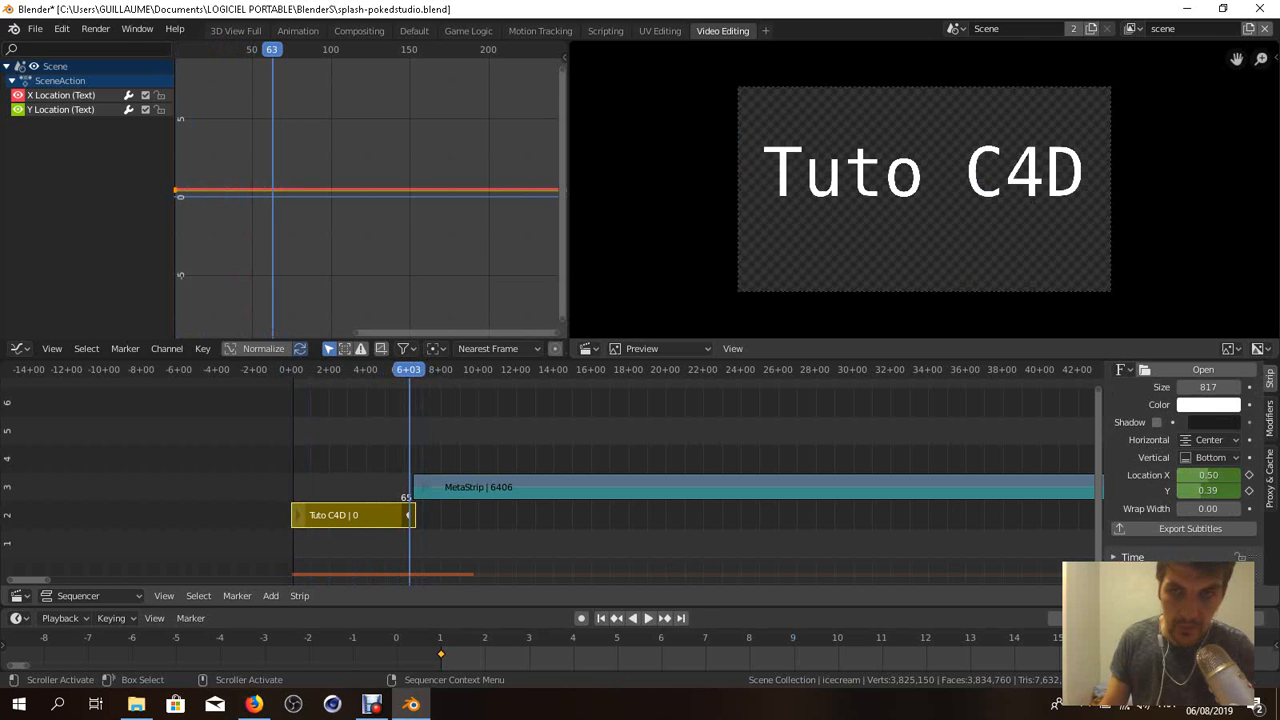
pyautogui.moveTo(1208, 475)
pyautogui.mouseDown()
pyautogui.moveTo(1221, 475)
pyautogui.moveTo(1206, 475)
pyautogui.mouseUp()
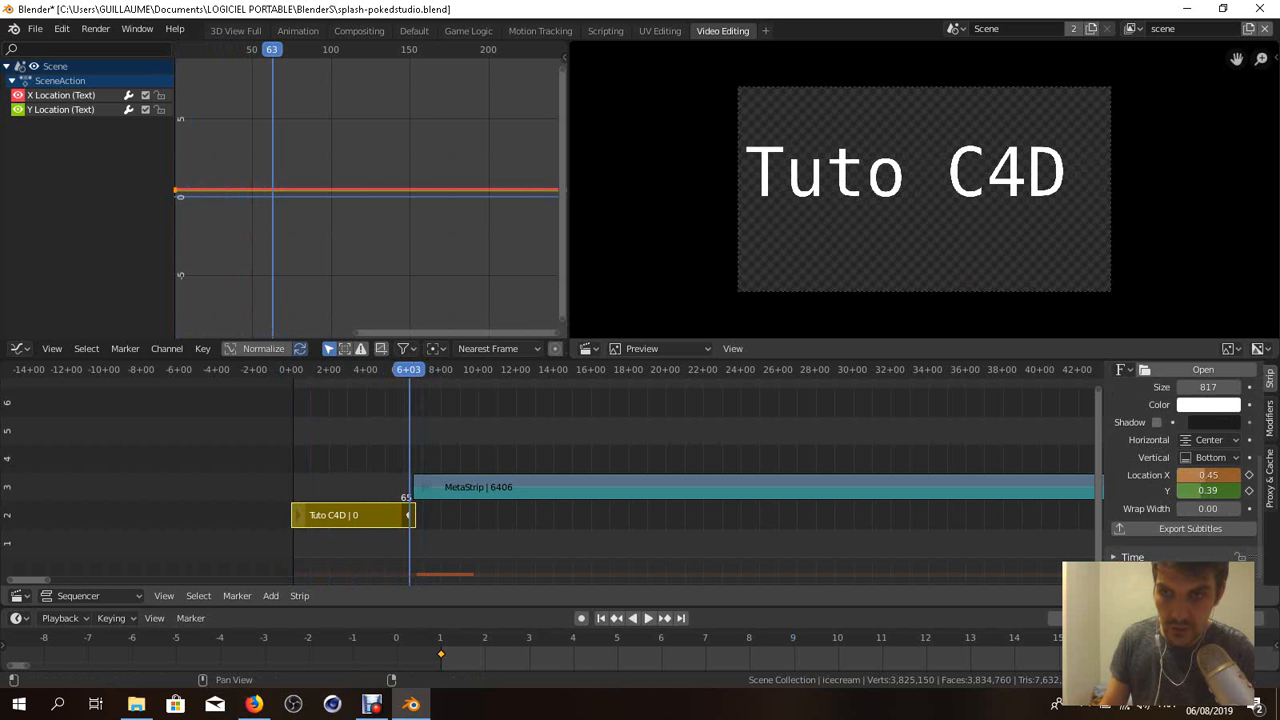
pyautogui.moveTo(1208, 490); pyautogui.dragTo(1194, 490)
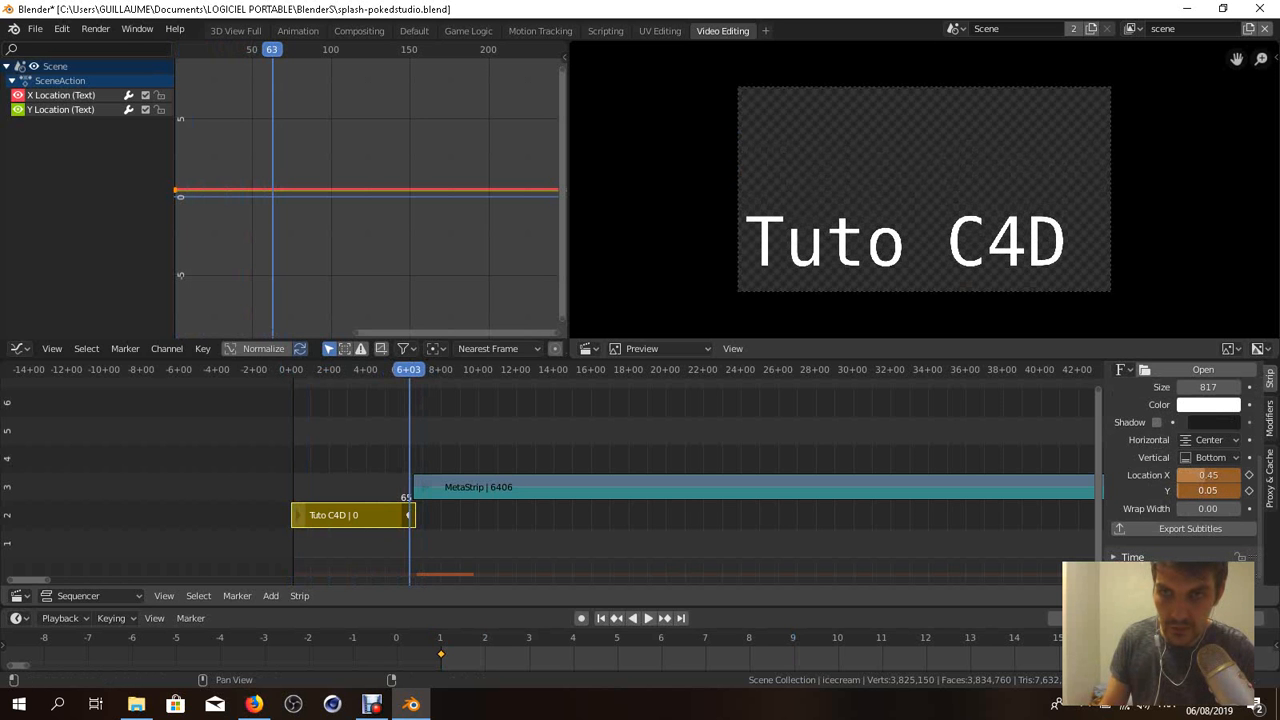
pyautogui.press('i')
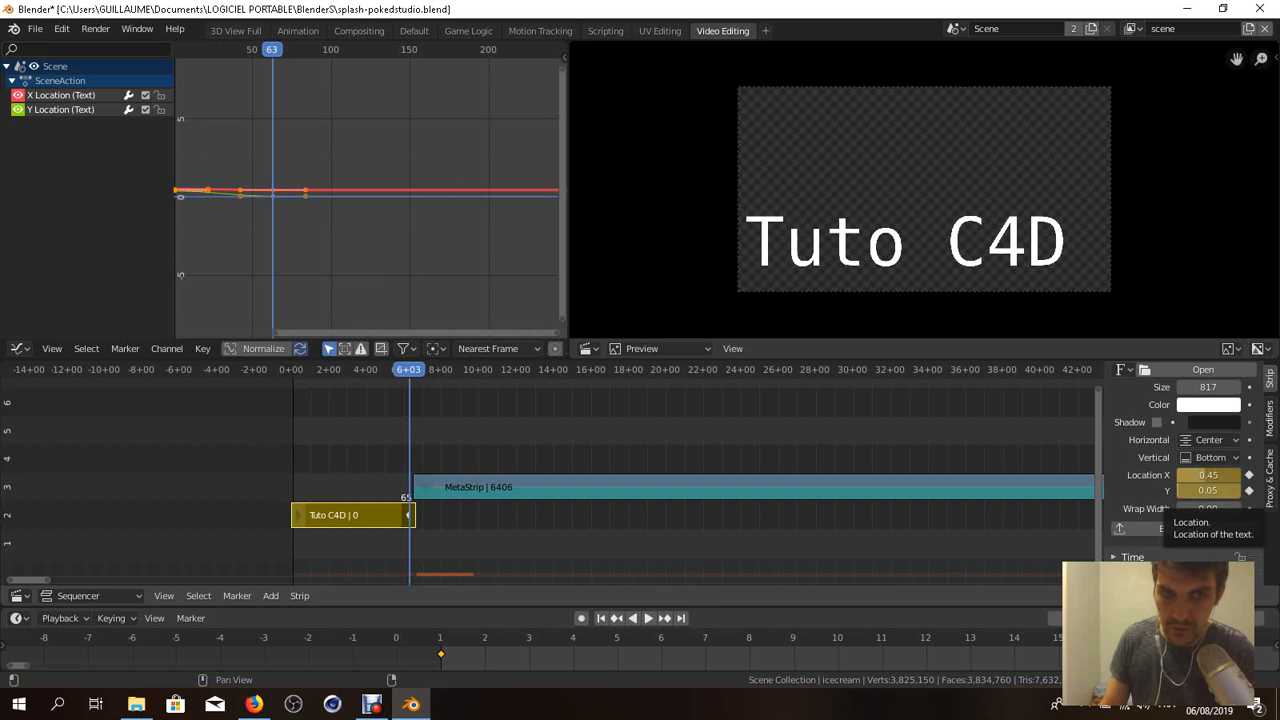
# - Play the sequence from frame 0 to check the title's movement, and return the playhead to frame 0
pyautogui.press('space')
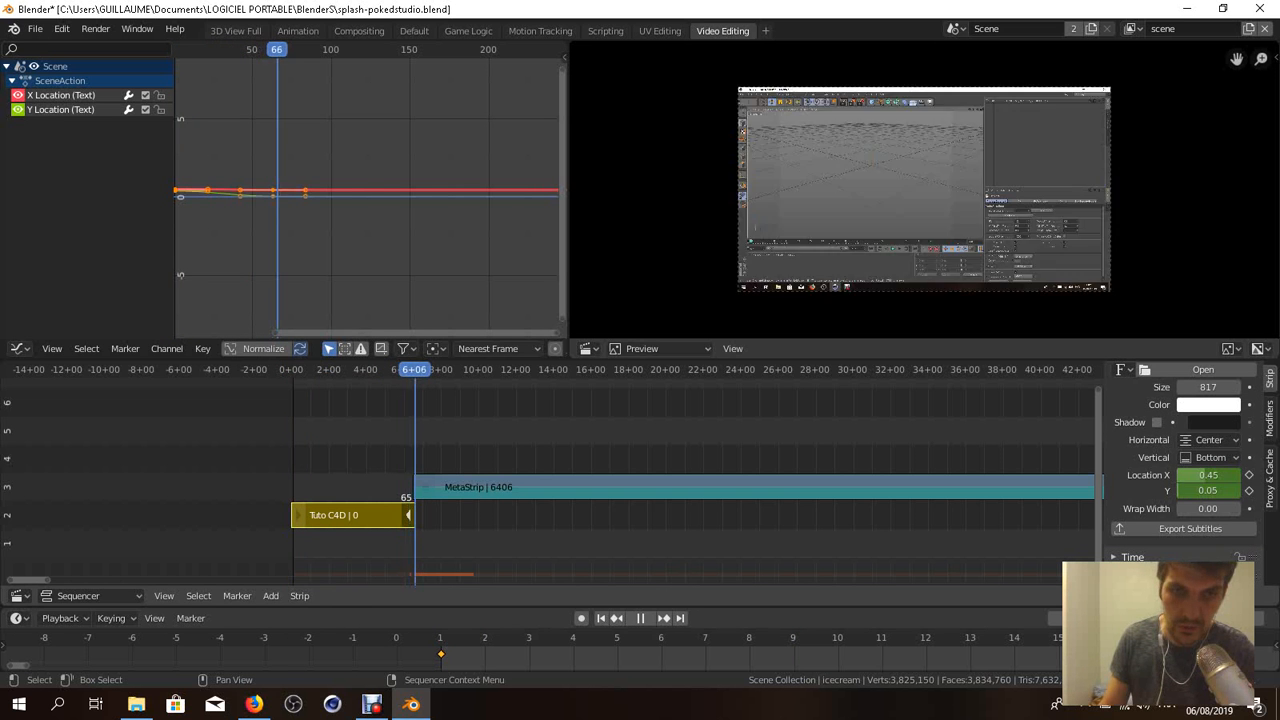
pyautogui.moveTo(332, 370); pyautogui.dragTo(290, 370)
pyautogui.press('space')
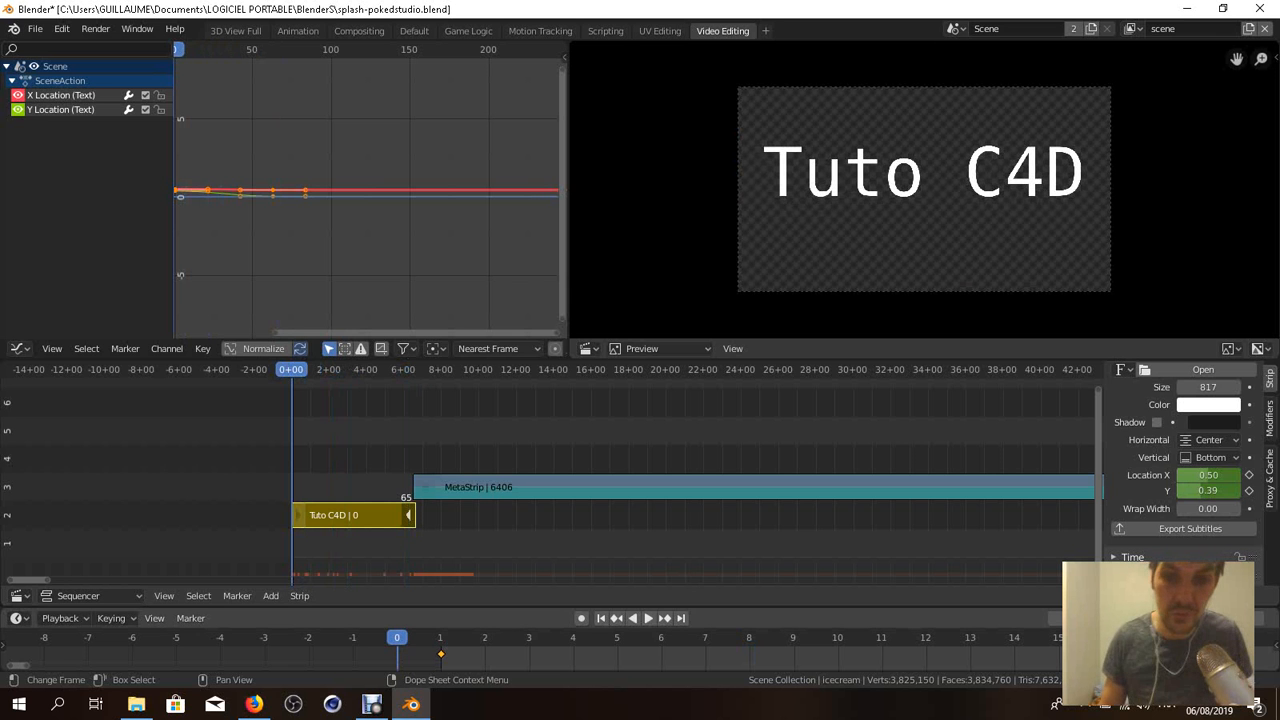
pyautogui.click(648, 618)
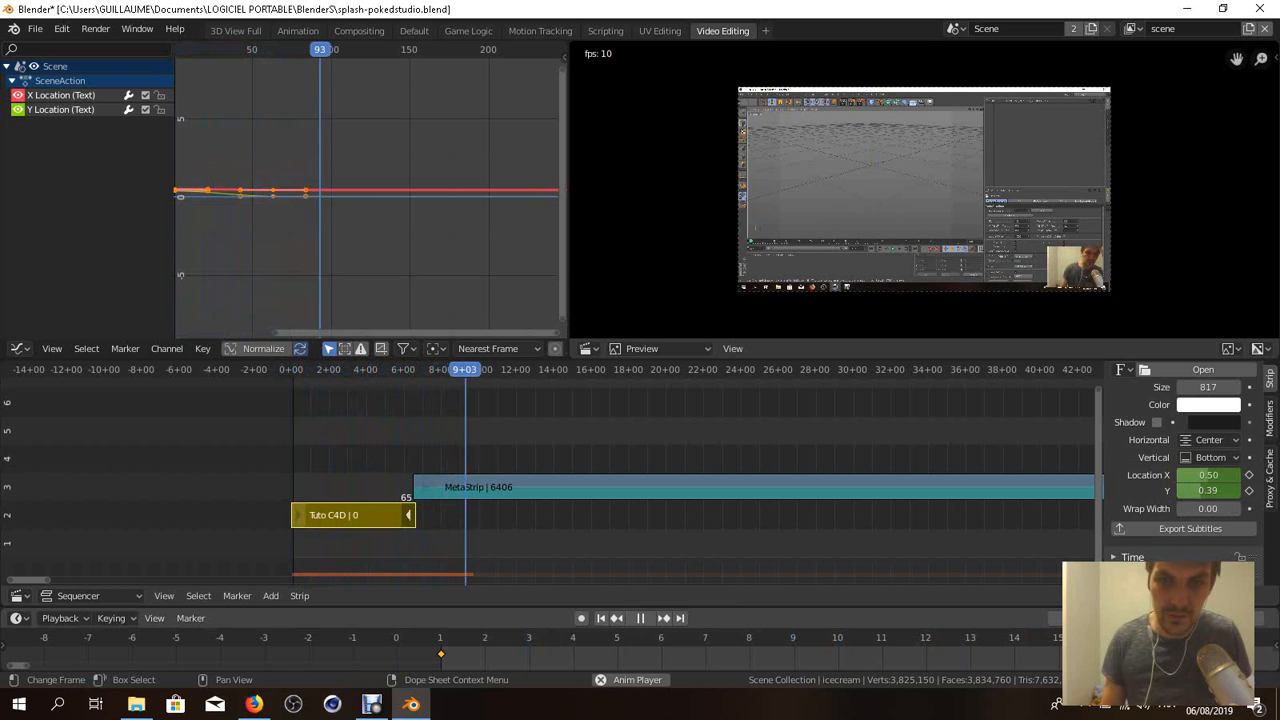
pyautogui.press('space')
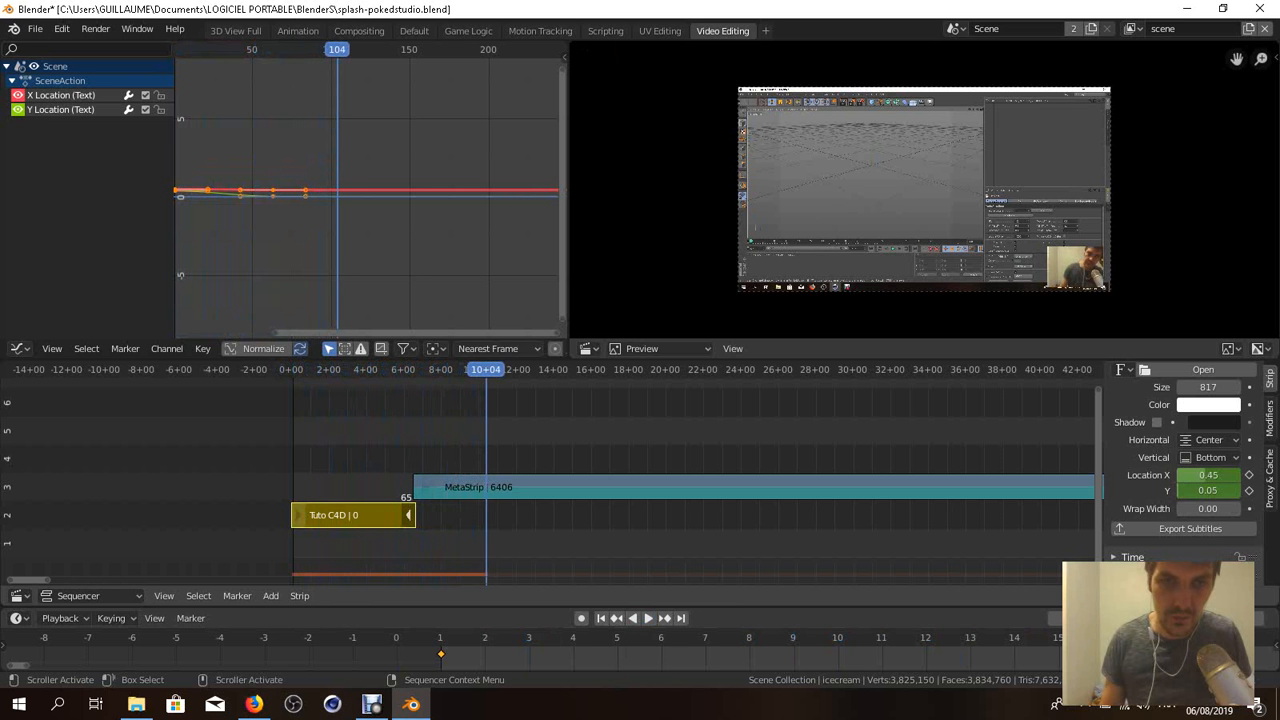
pyautogui.hotkey('shift', 'Left')
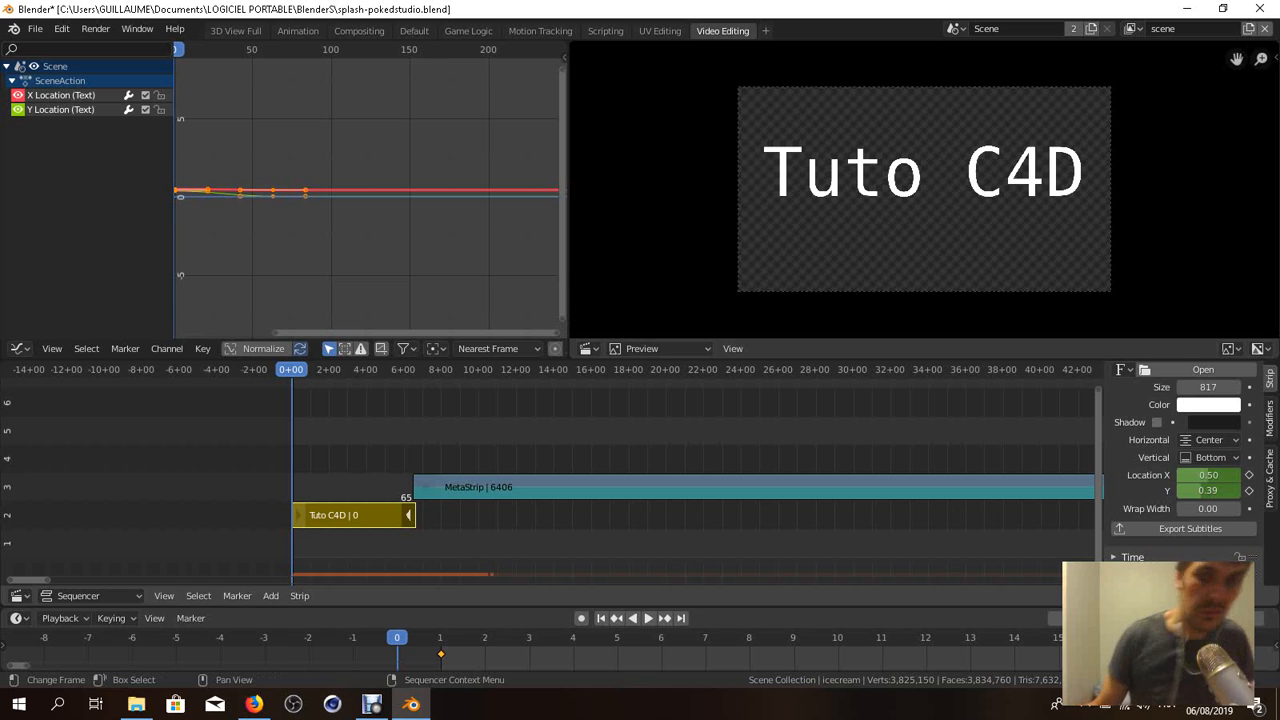
# - Scrub the playhead to 21+07 to view the meta strip's footage
pyautogui.moveTo(616, 370); pyautogui.dragTo(698, 370)
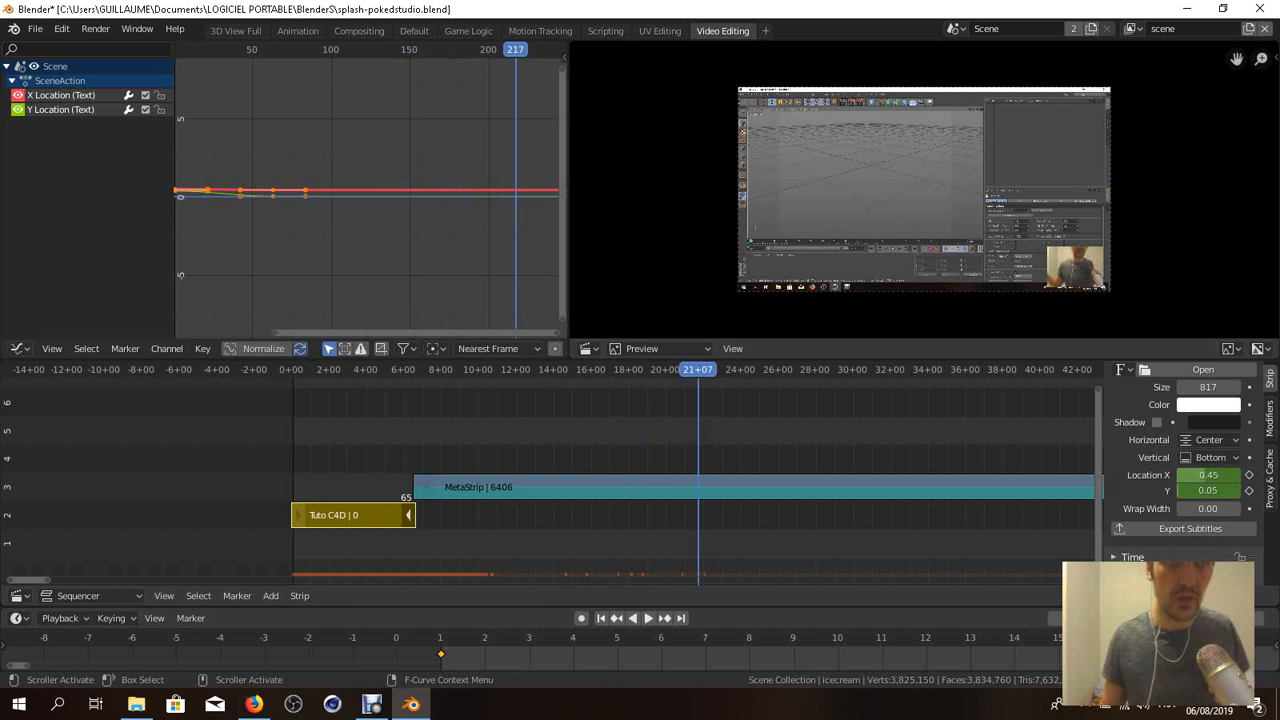
pyautogui.click(35, 29)
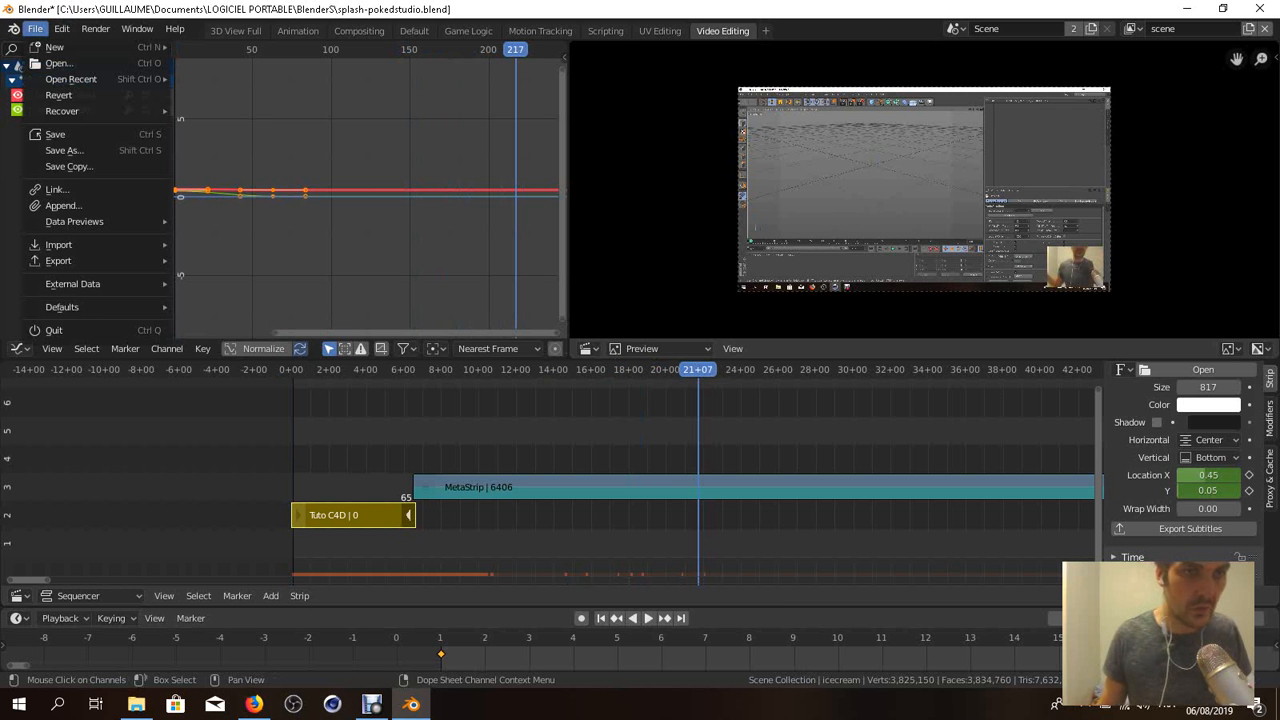
pyautogui.moveTo(60, 245)
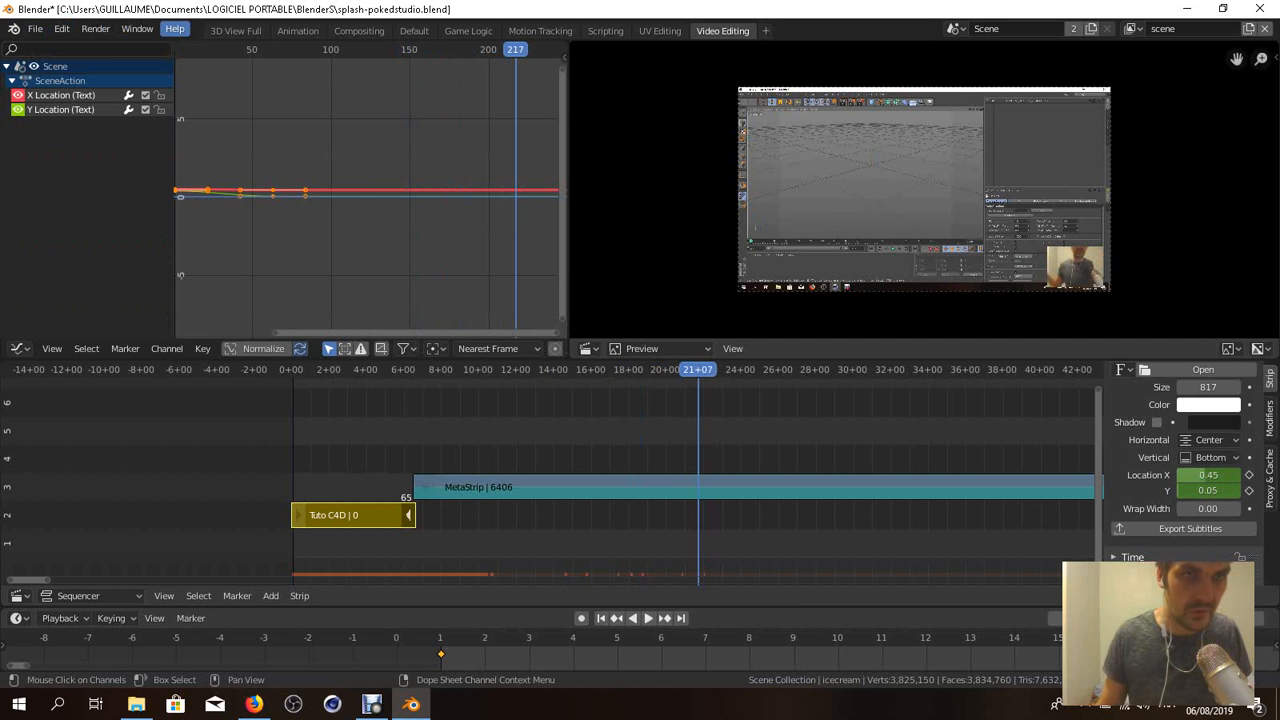
# - Search the available commands for "prefe" and clear the search text
pyautogui.click(175, 28)
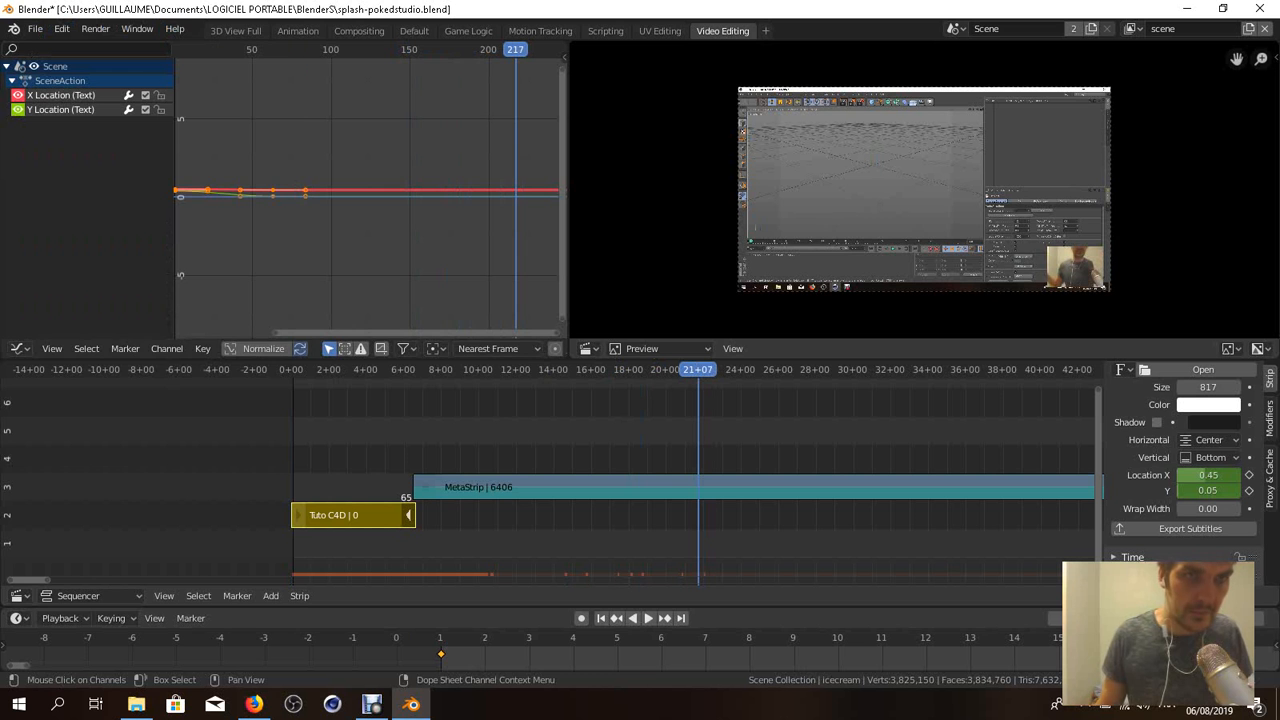
pyautogui.press('F3')
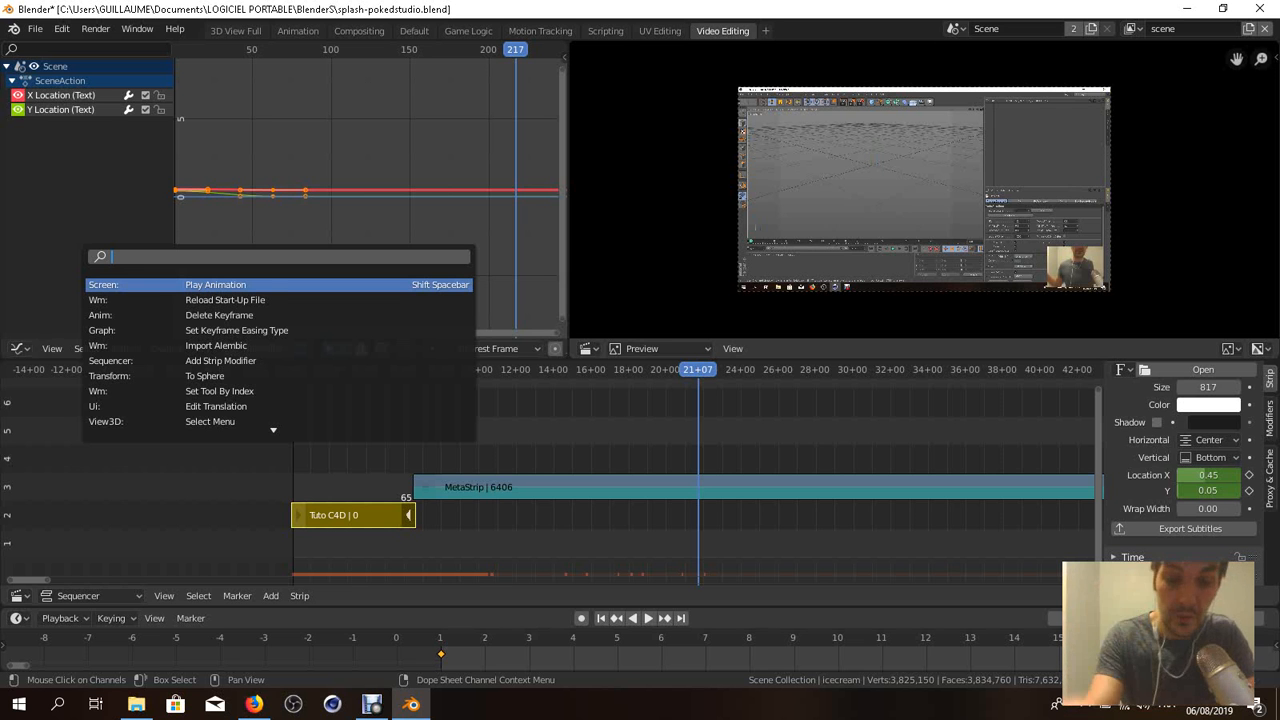
pyautogui.write('prefe')
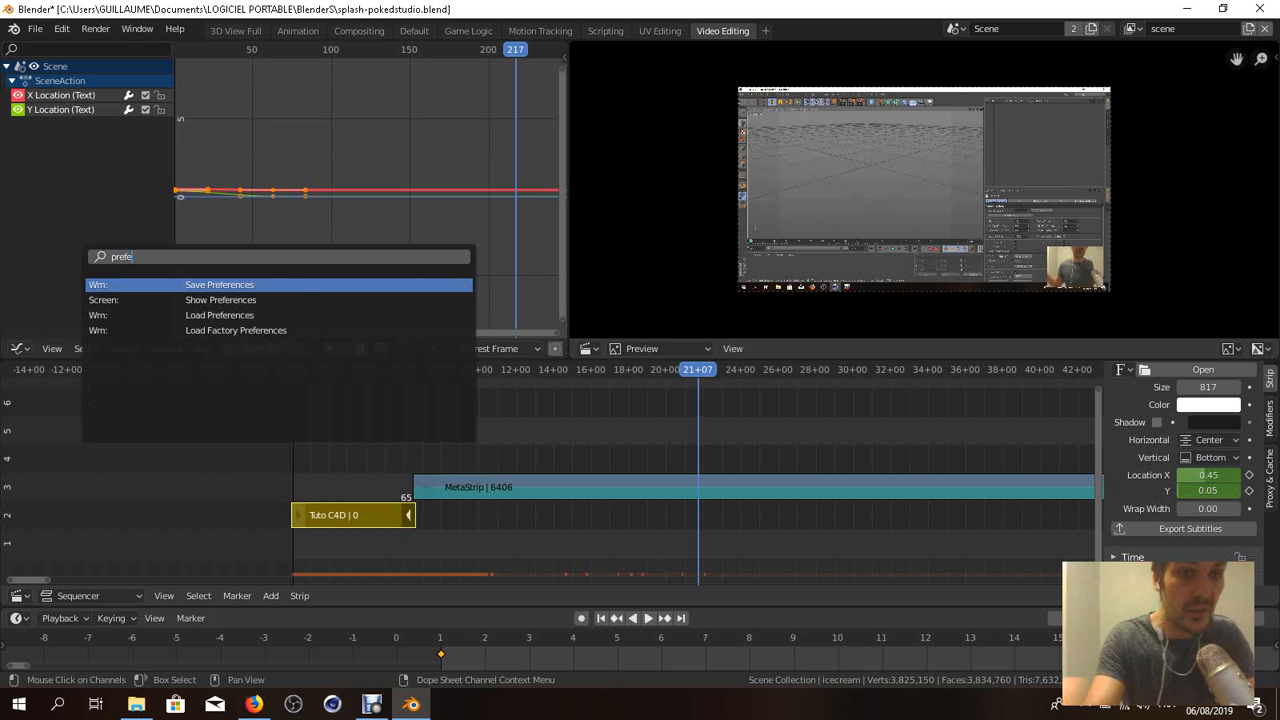
pyautogui.press('BackSpace')
pyautogui.press('BackSpace')
pyautogui.press('BackSpace')
pyautogui.press('BackSpace')
pyautogui.press('BackSpace')
# - Search the available commands for "cube" and clear the search text
pyautogui.write('c')
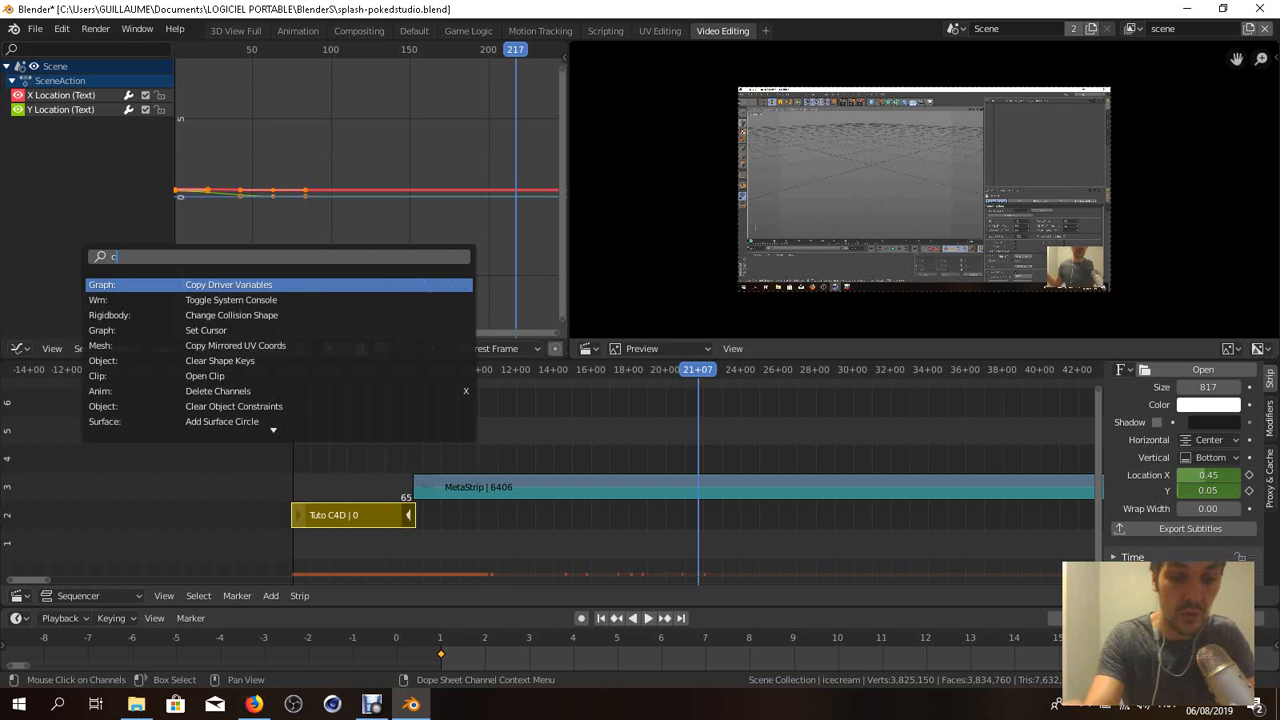
pyautogui.write('ube')
pyautogui.press('BackSpace')
pyautogui.press('BackSpace')
pyautogui.press('BackSpace')
pyautogui.press('BackSpace')
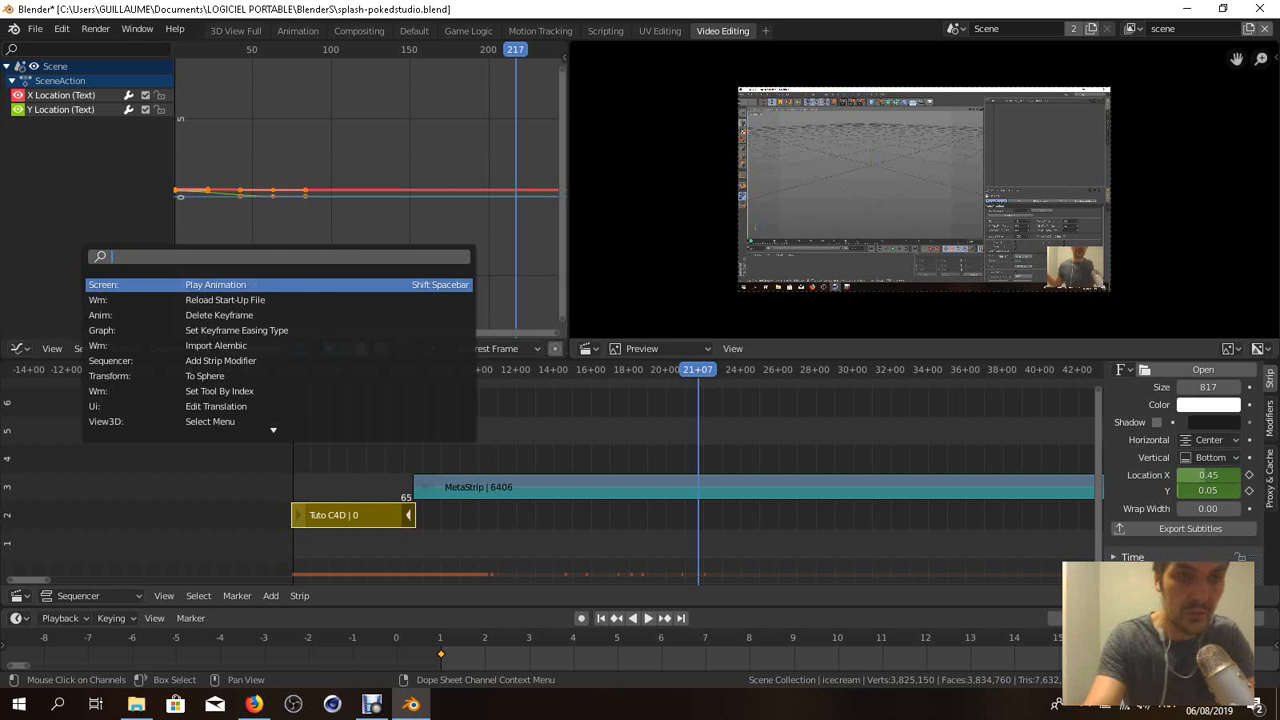
# - Search the available commands for "sphere" and clear the search text
pyautogui.write('sphere')
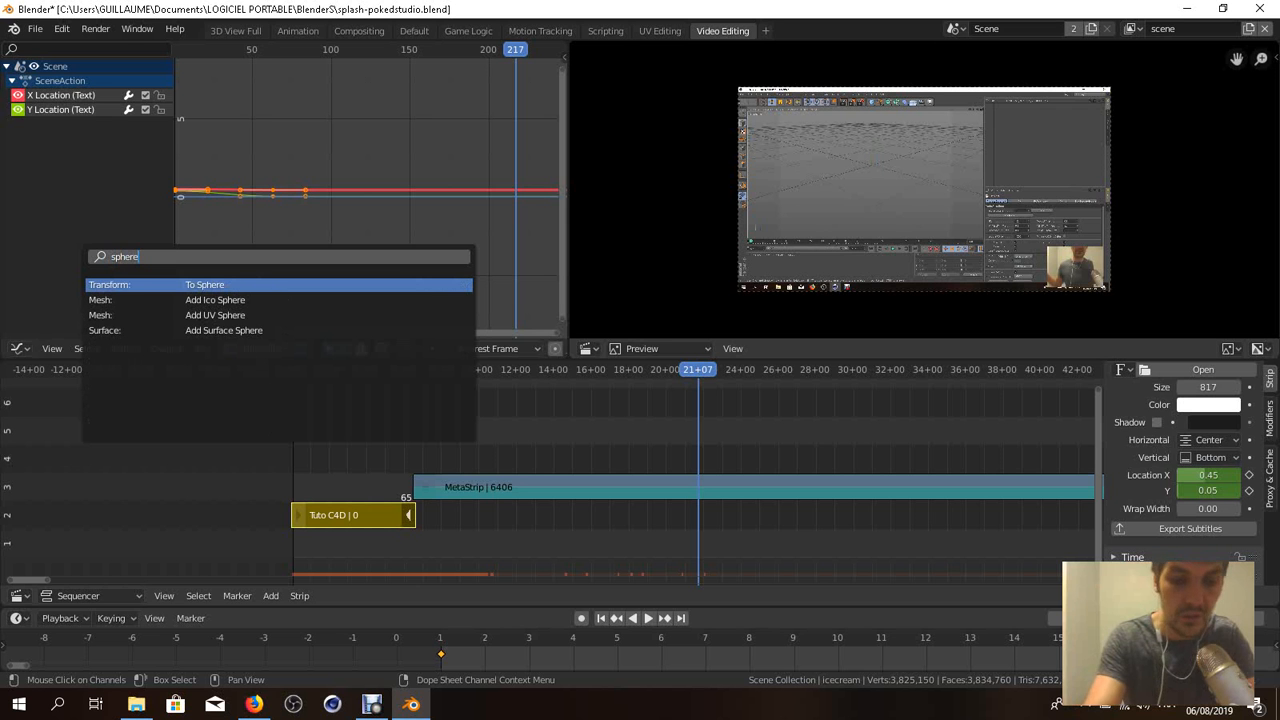
pyautogui.press('BackSpace')
pyautogui.press('BackSpace')
pyautogui.press('BackSpace')
pyautogui.press('BackSpace')
pyautogui.press('BackSpace')
pyautogui.press('BackSpace')
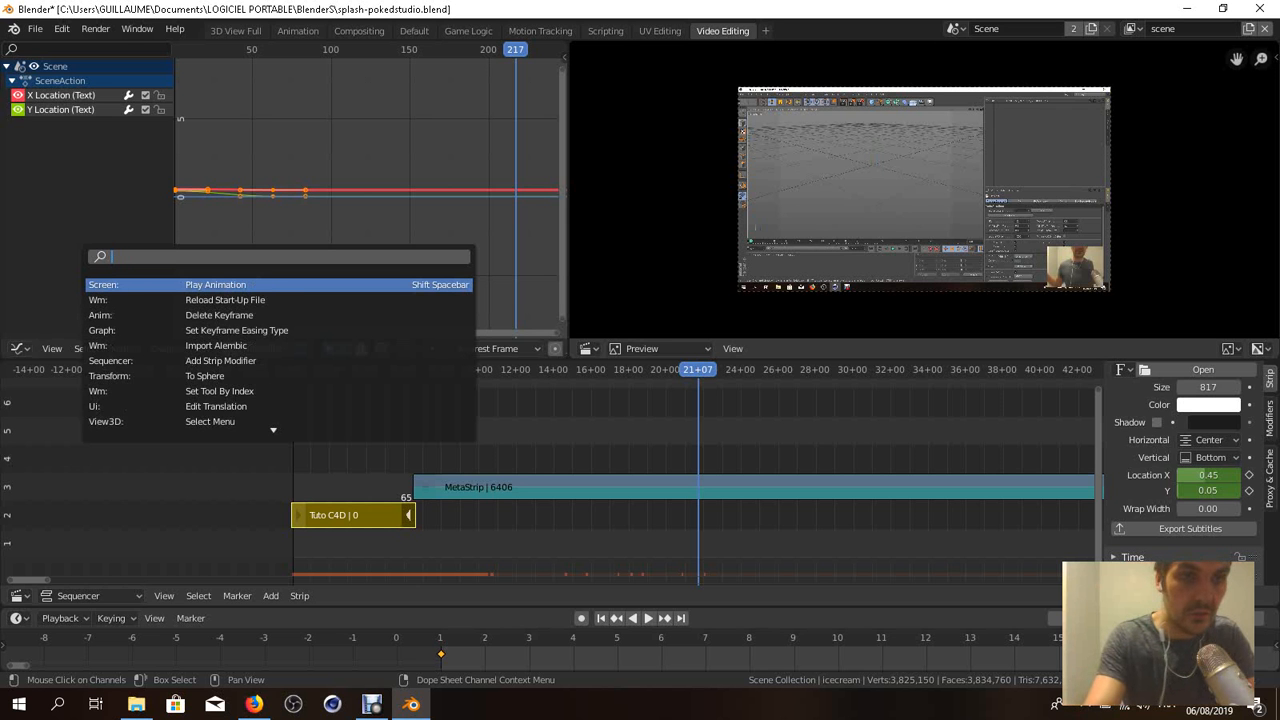
# - Search the available commands for "pyra" and clear the search text
pyautogui.write('pyr')
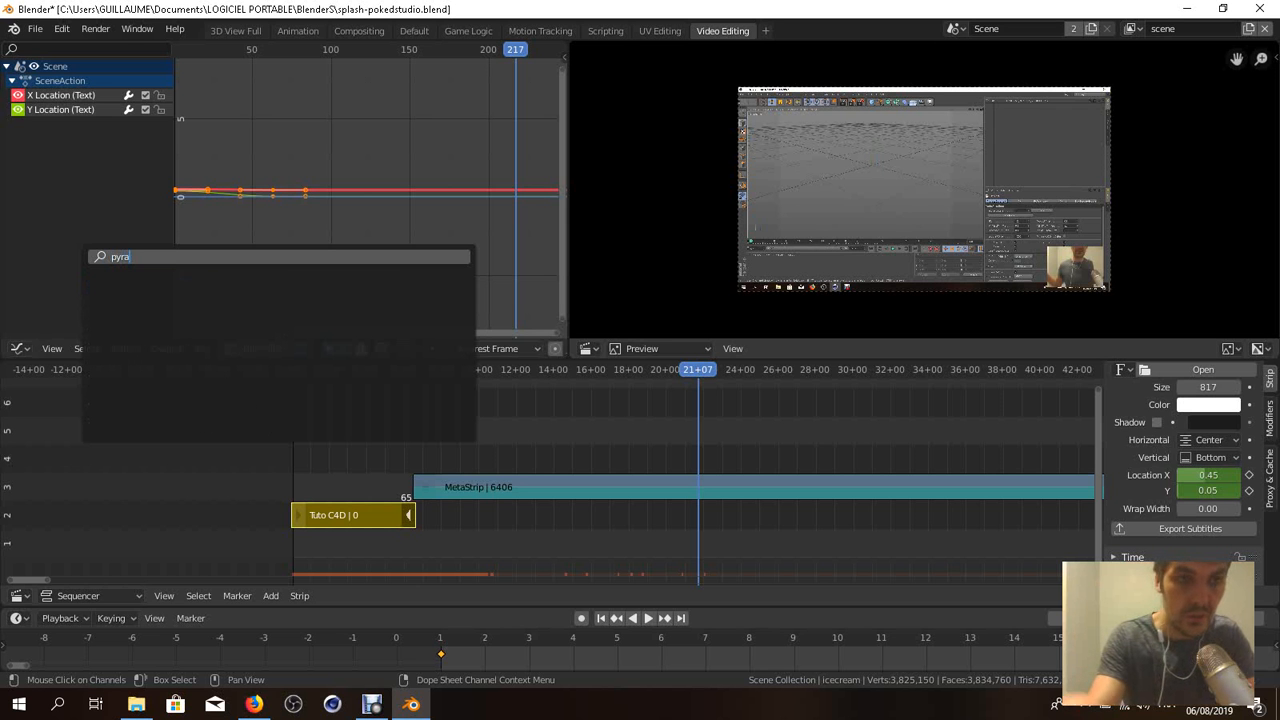
pyautogui.write('a')
pyautogui.press('BackSpace')
pyautogui.press('BackSpace')
pyautogui.press('BackSpace')
pyautogui.press('BackSpace')
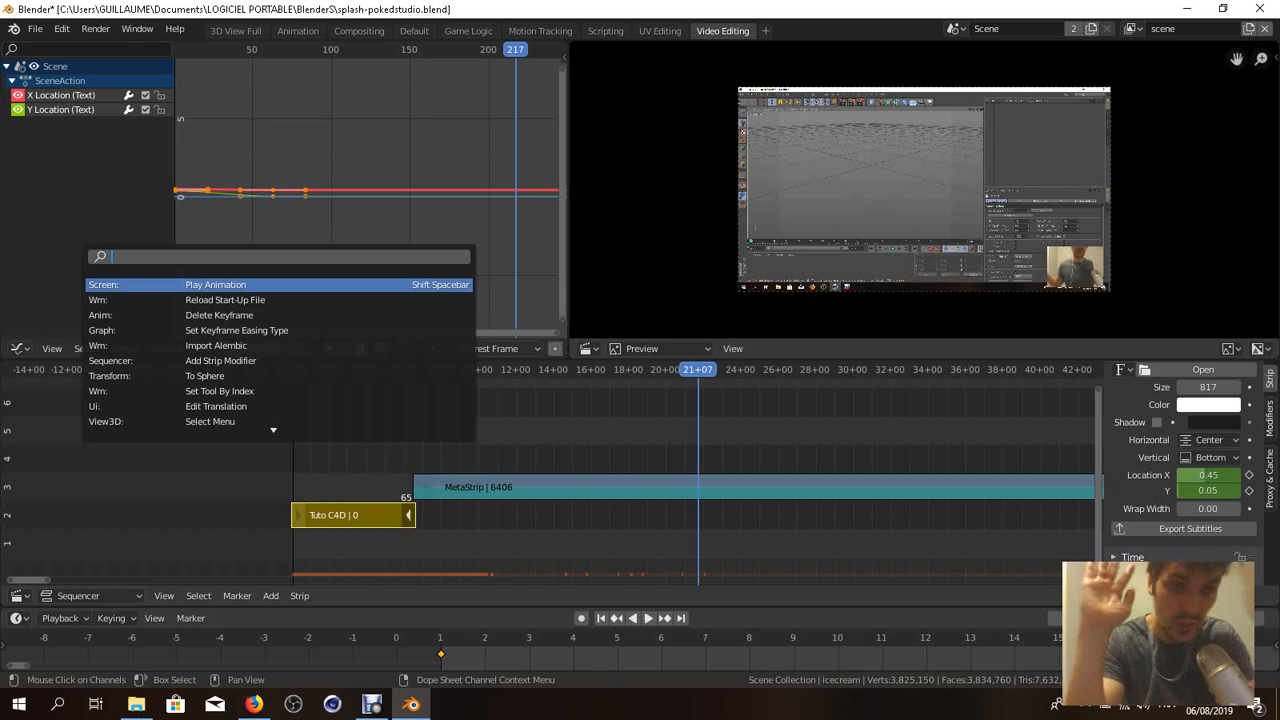
# - Search the available commands for "preferen" and clear the search text
pyautogui.write('pref')
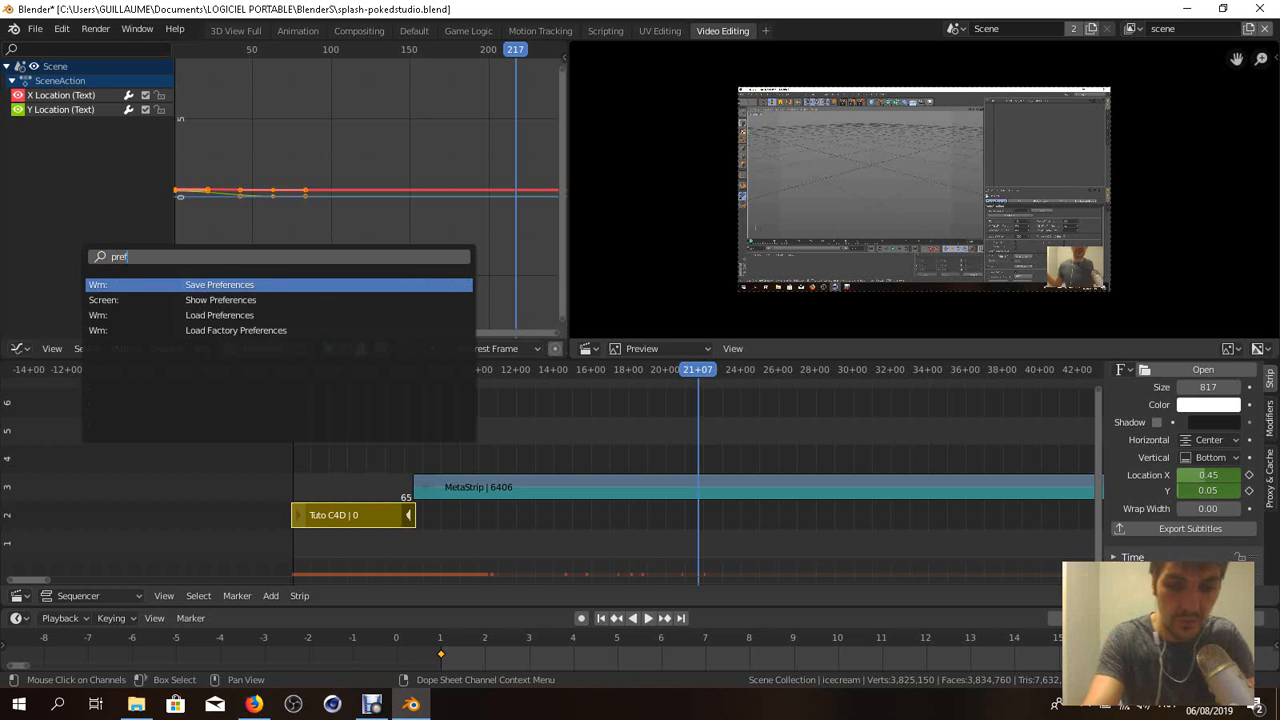
pyautogui.write('eren')
pyautogui.press('BackSpace')
pyautogui.press('BackSpace')
pyautogui.press('BackSpace')
pyautogui.press('BackSpace')
pyautogui.press('BackSpace')
pyautogui.press('BackSpace')
pyautogui.press('BackSpace')
pyautogui.press('BackSpace')
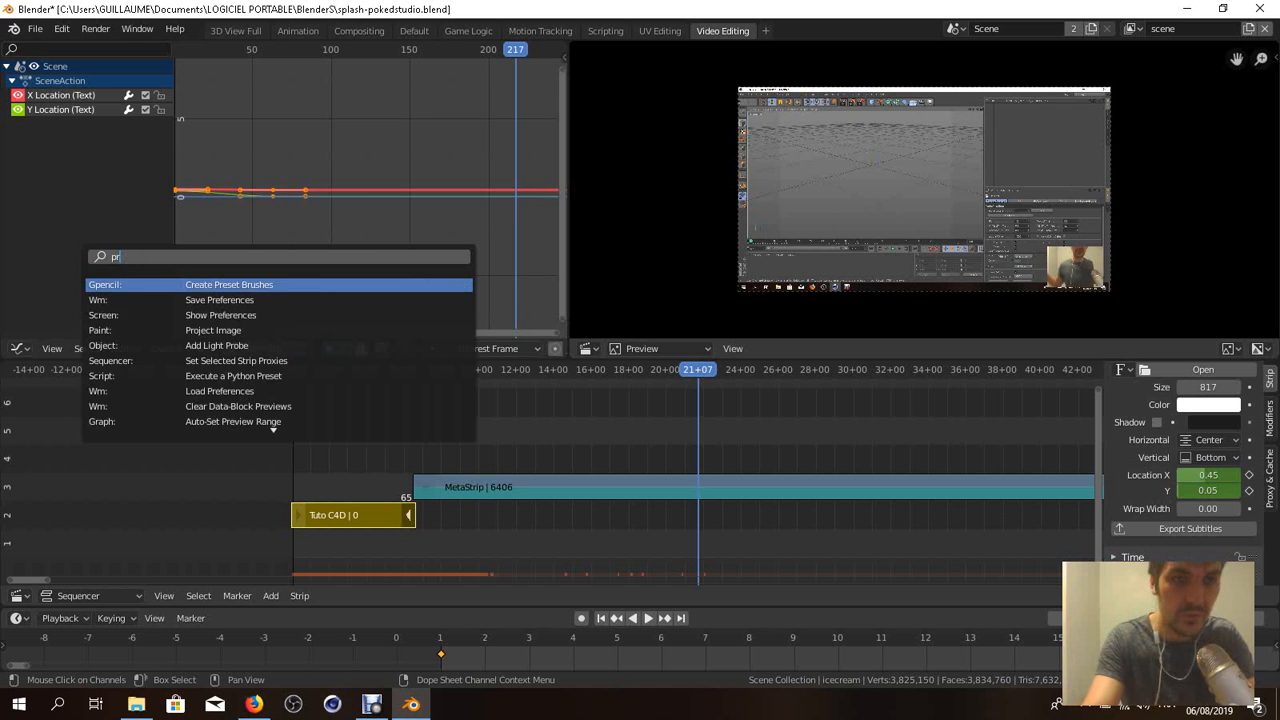
# - Search the available commands for "lan" and clear the search text
pyautogui.write('lan')
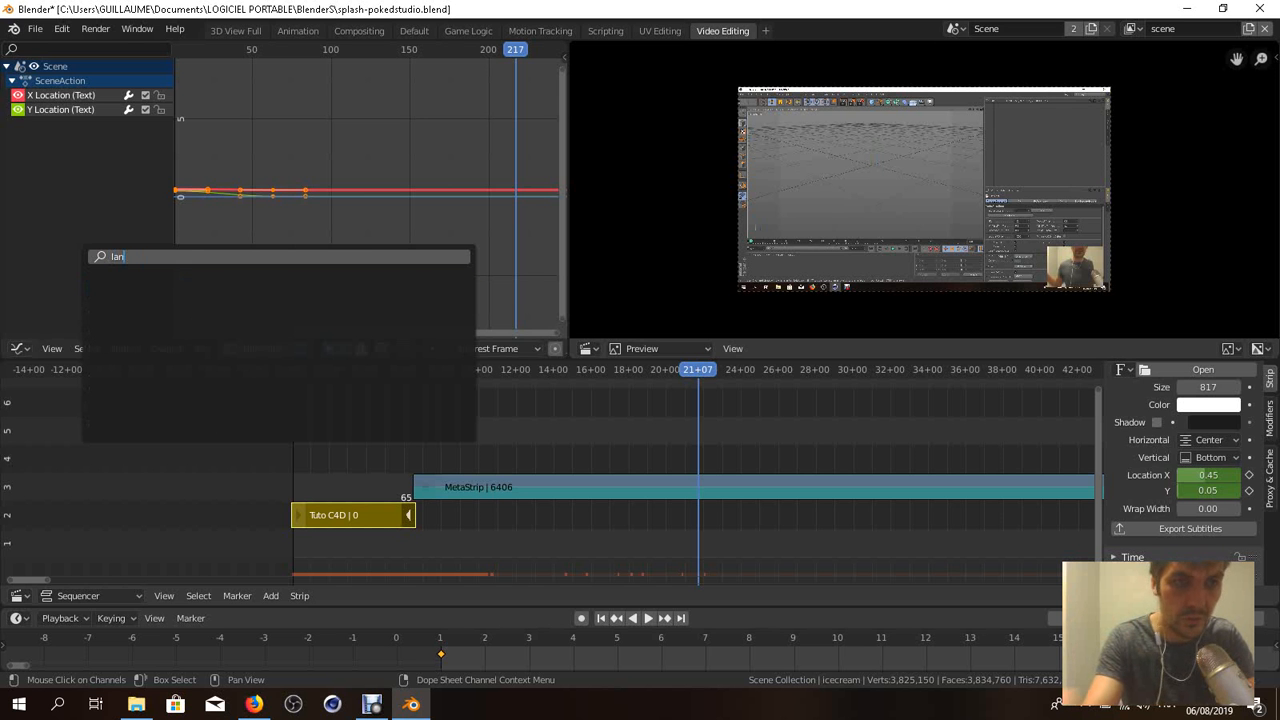
pyautogui.press('BackSpace')
pyautogui.press('BackSpace')
pyautogui.press('BackSpace')
# - Find the Show Preferences command by searching "prefe" and run it to open the preferences
pyautogui.write('prefe')
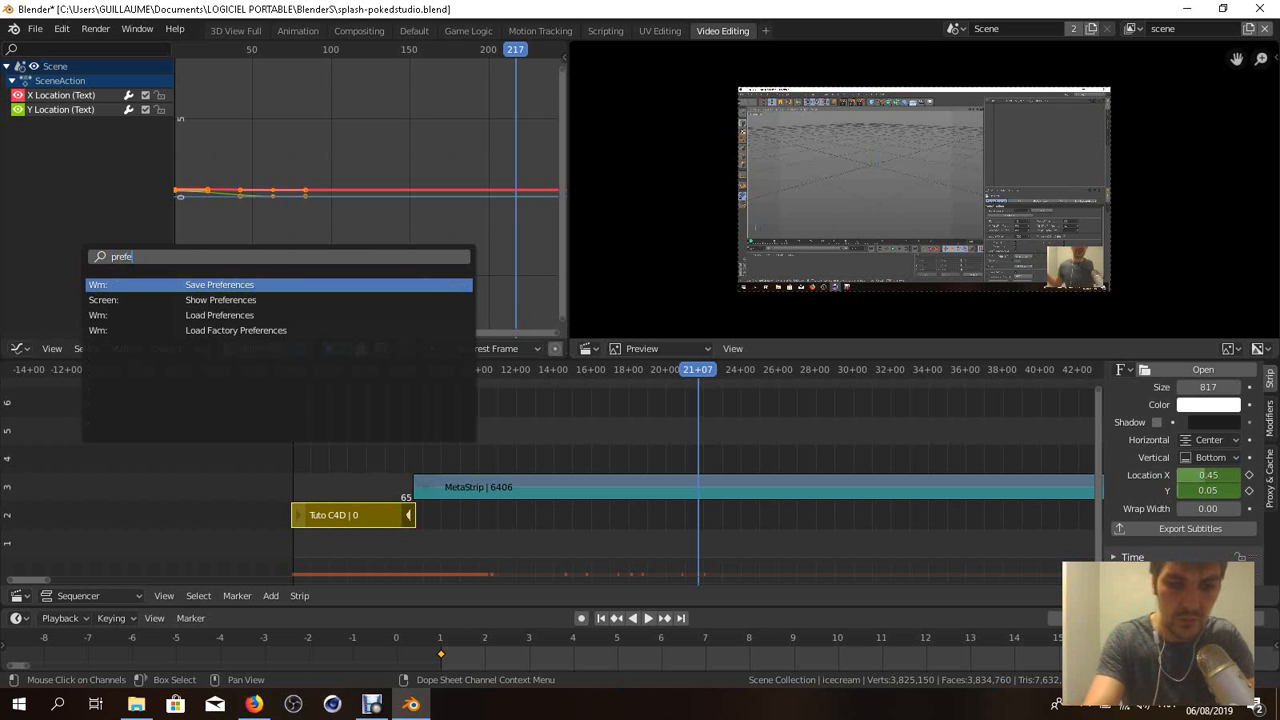
pyautogui.press('Up')
pyautogui.press('Up')
pyautogui.press('Up')
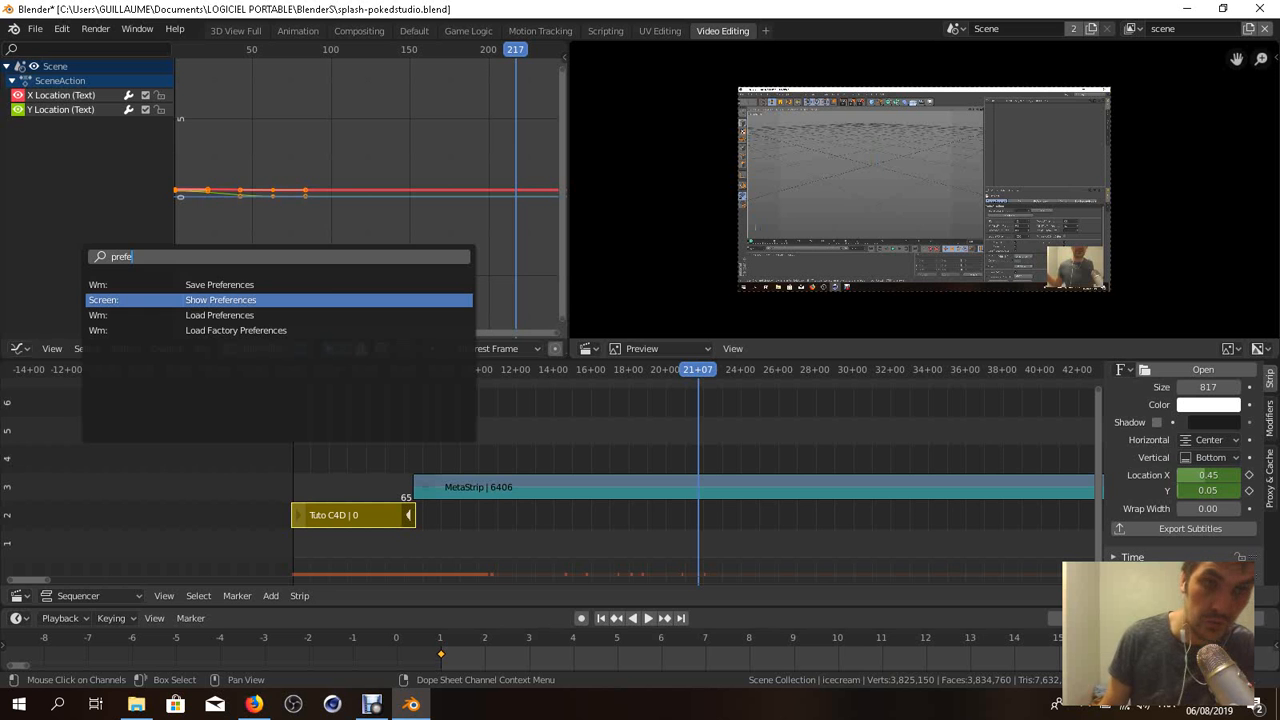
pyautogui.press('Up')
pyautogui.press('Down')
pyautogui.press('Return')
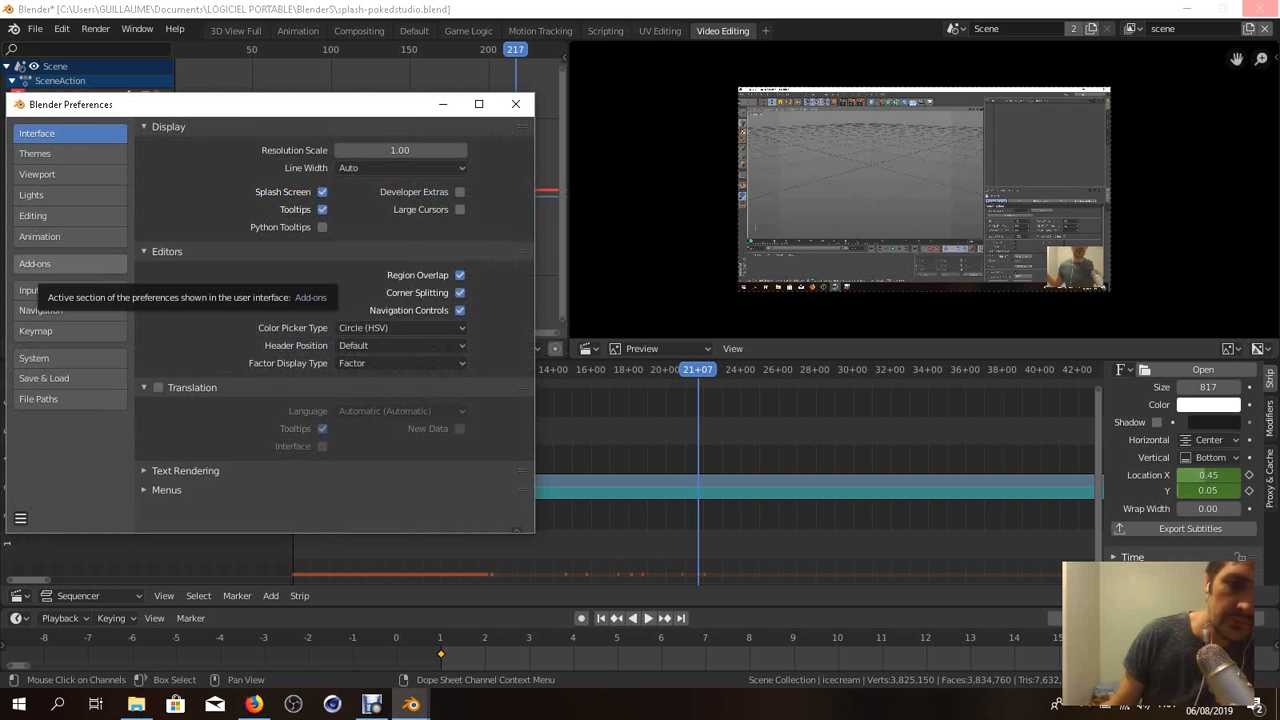
# - Browse the list of available add-ons in the preferences
pyautogui.click(35, 263)
pyautogui.scroll(-5, 335, 320)
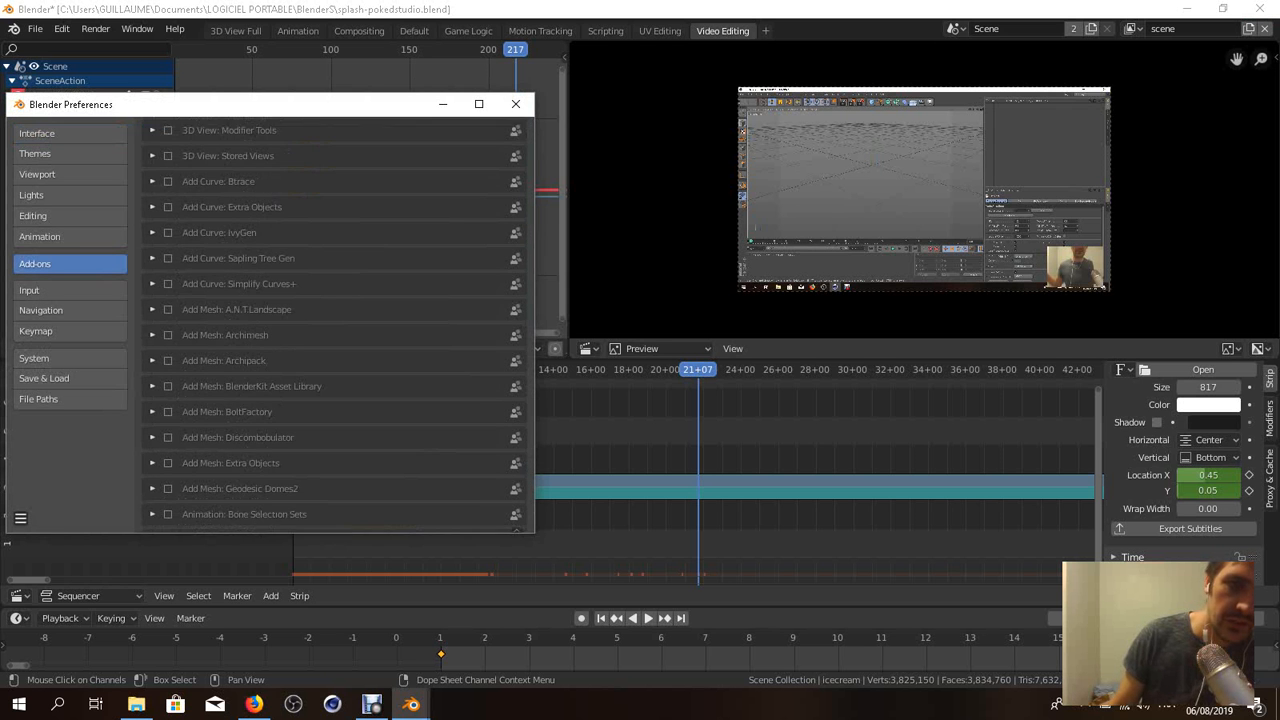
pyautogui.scroll(-20, 335, 320)
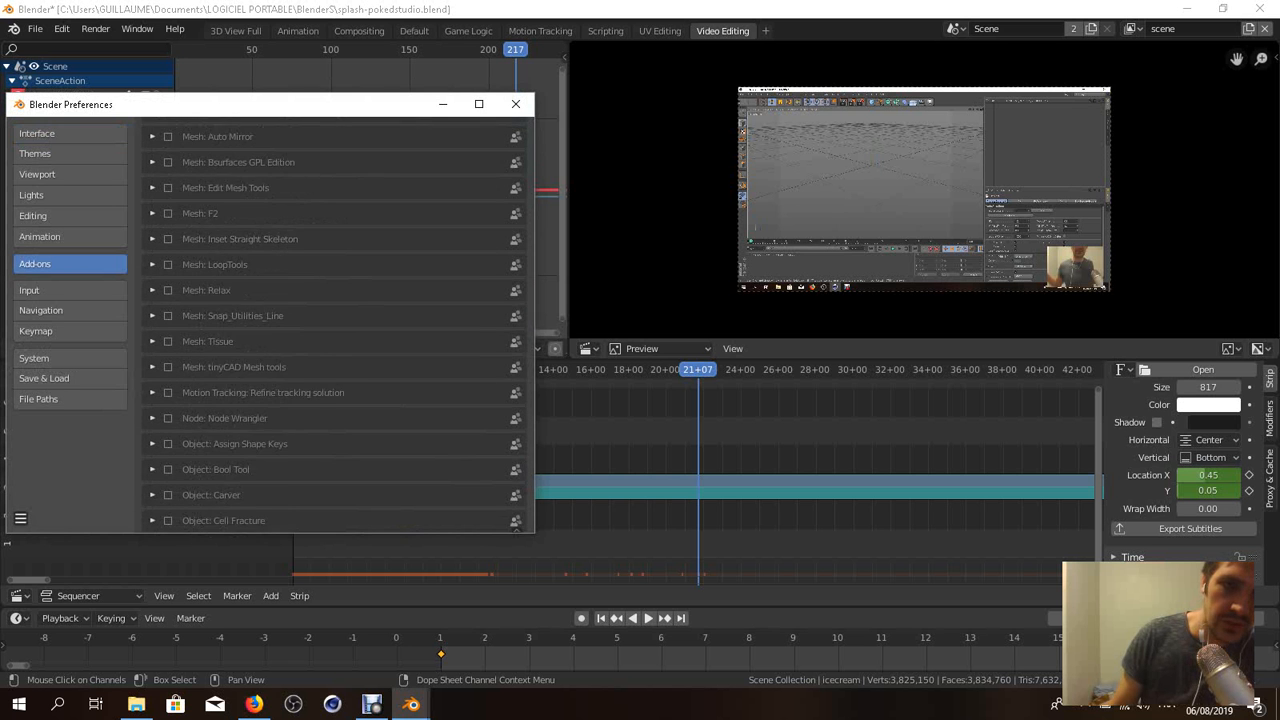
pyautogui.scroll(-12, 335, 320)
pyautogui.scroll(20, 335, 320)
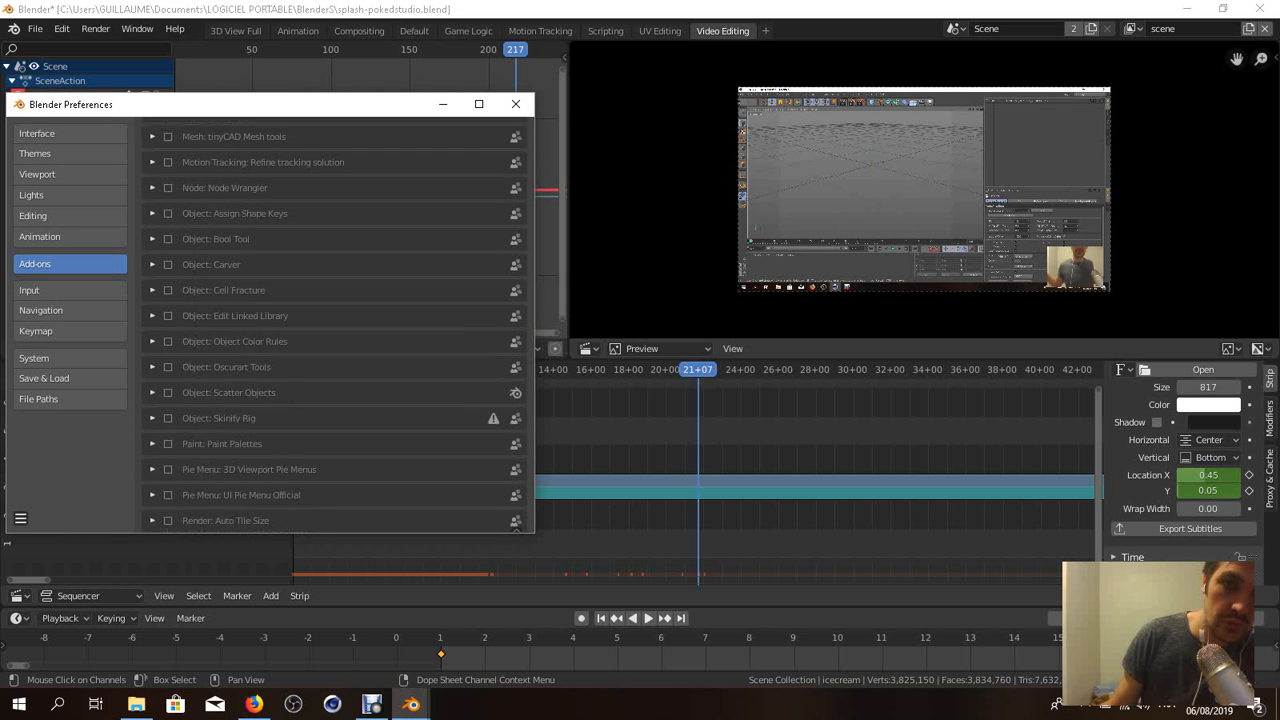
pyautogui.scroll(6, 335, 320)
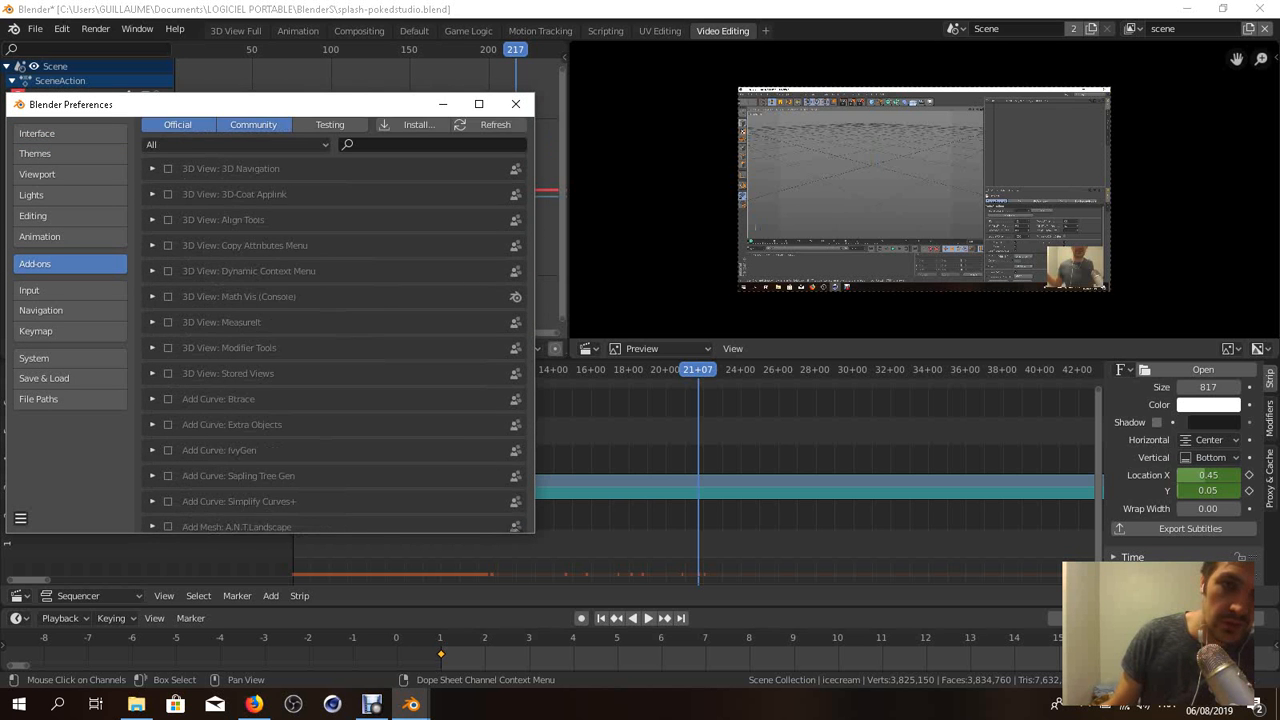
# - Review the Input, Navigation, Add-ons and Animation sections of the preferences
pyautogui.click(70, 290)
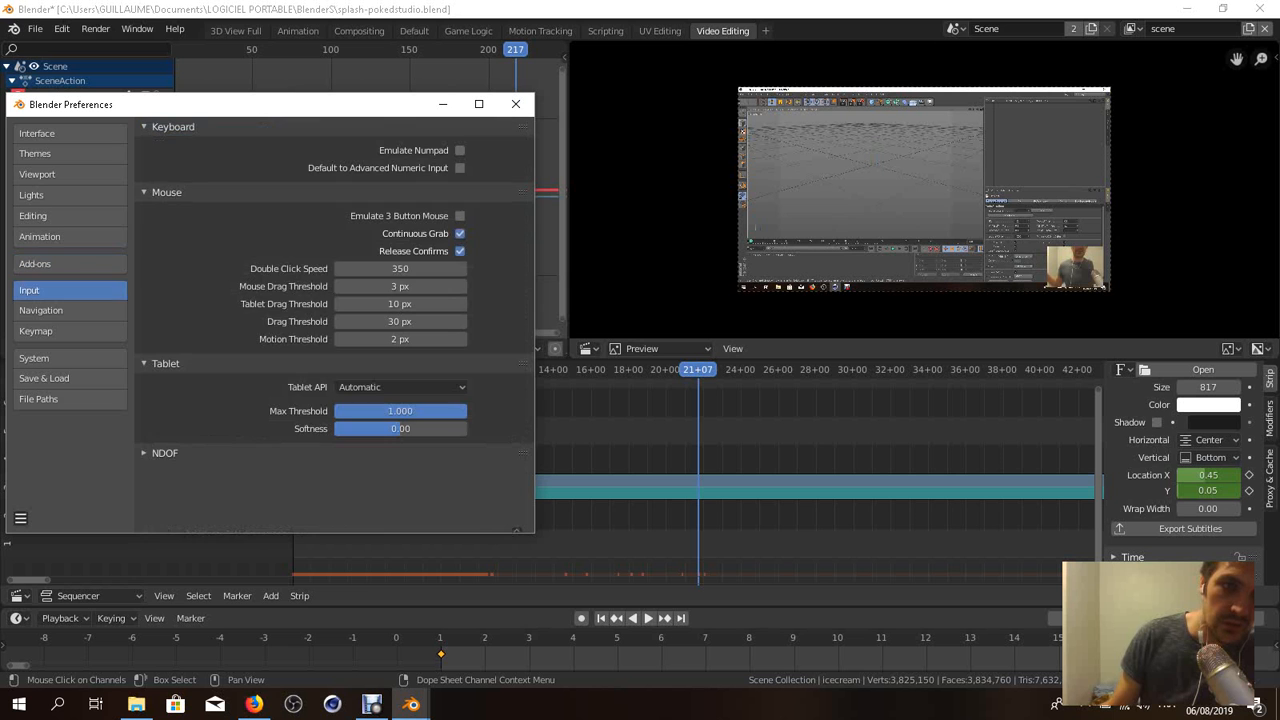
pyautogui.click(70, 311)
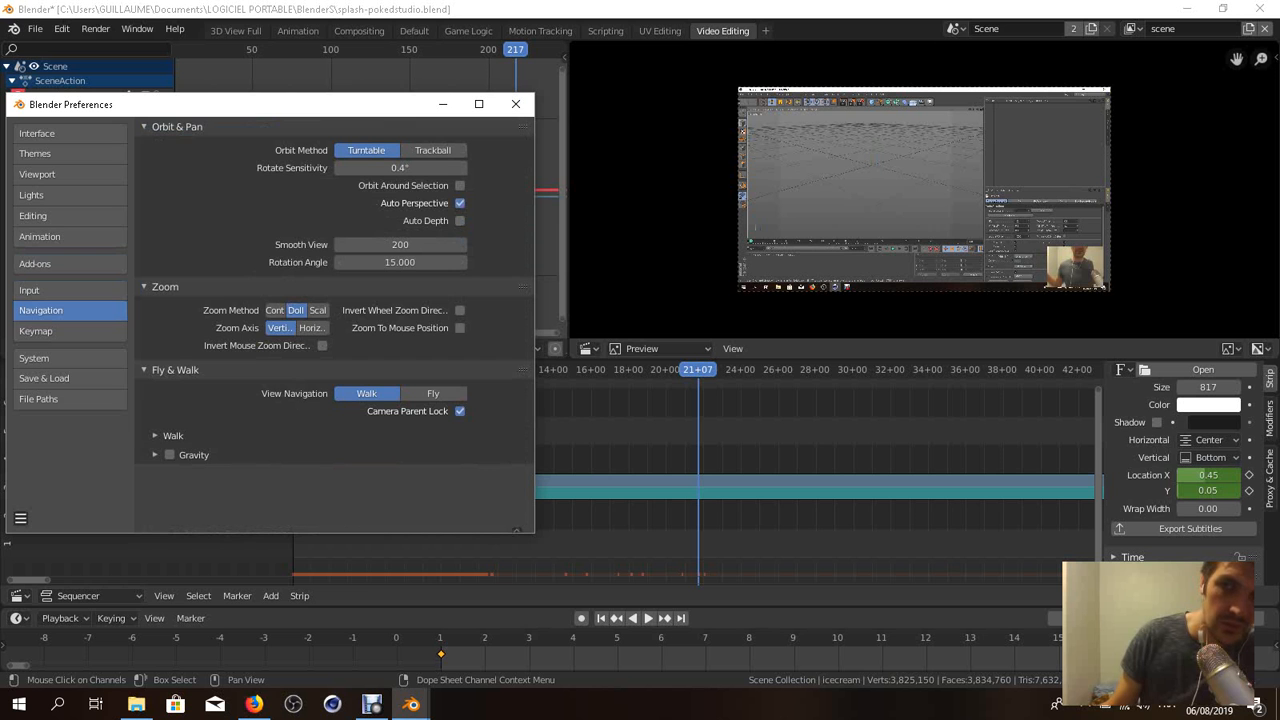
pyautogui.click(70, 264)
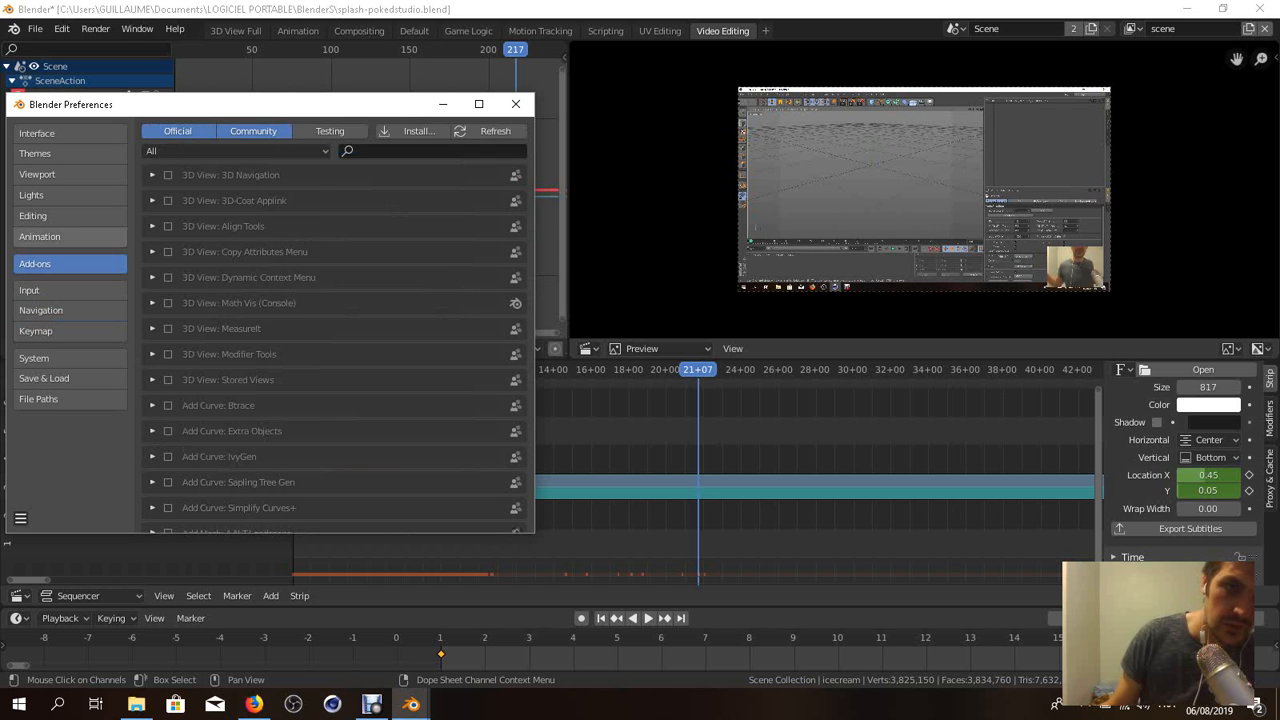
pyautogui.click(70, 237)
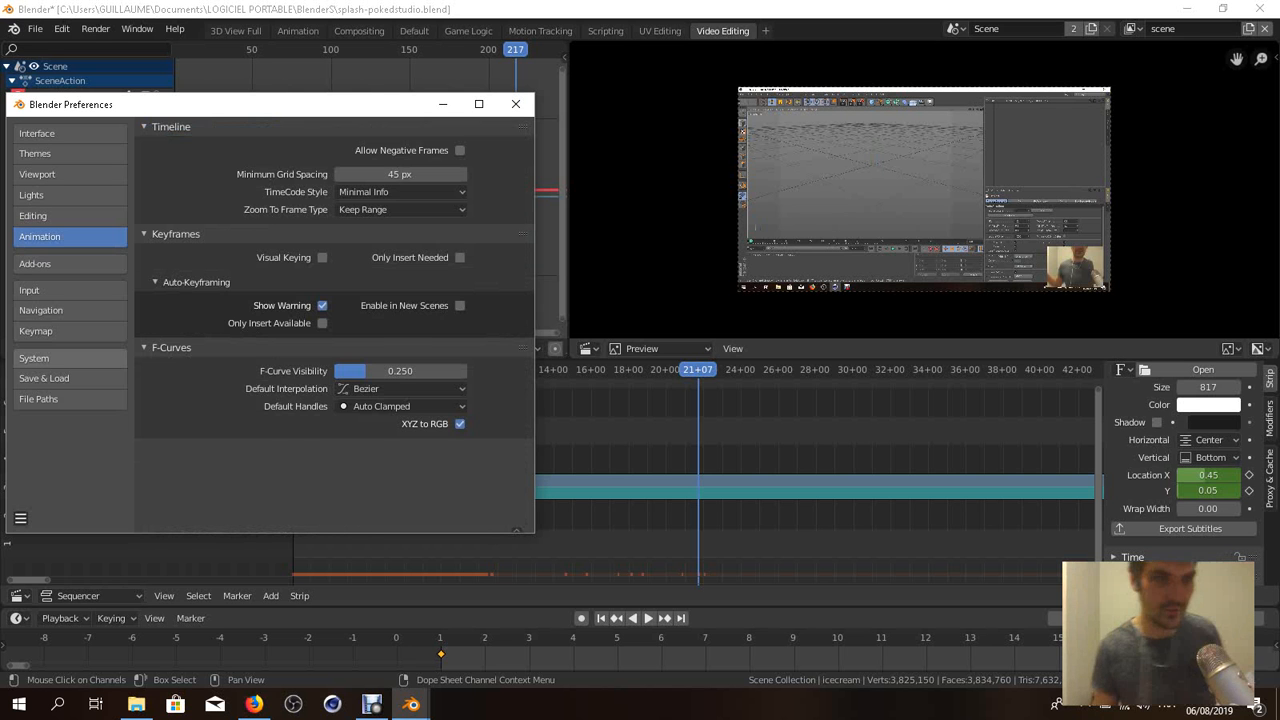
# - In the System preferences, try CUDA and OpenCL as the Cycles render device, returning the setting to None
pyautogui.click(70, 358)
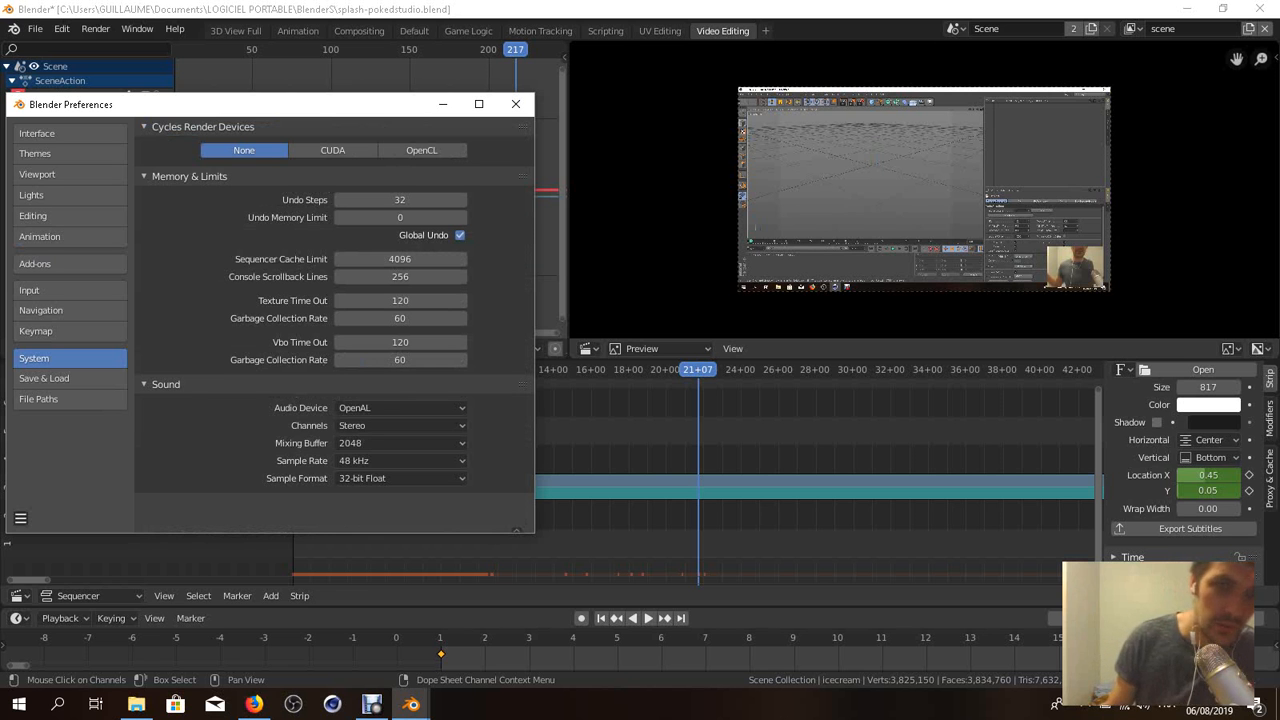
pyautogui.click(333, 150)
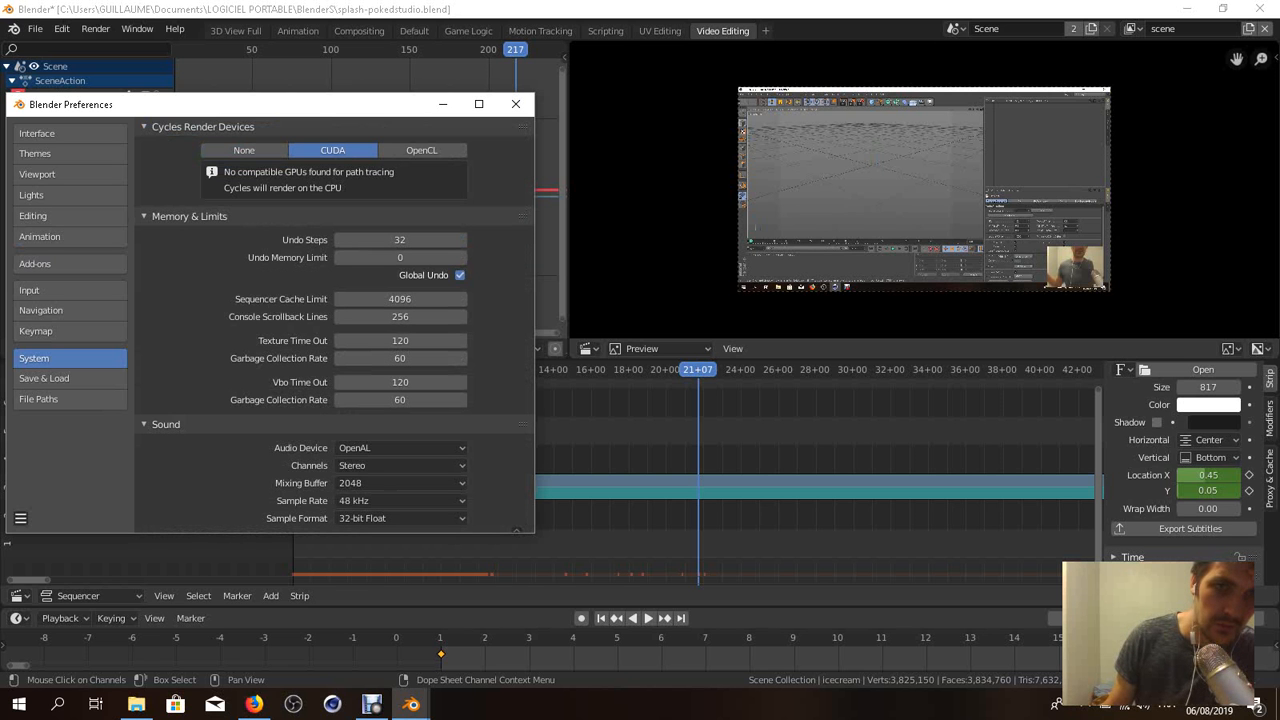
pyautogui.click(244, 150)
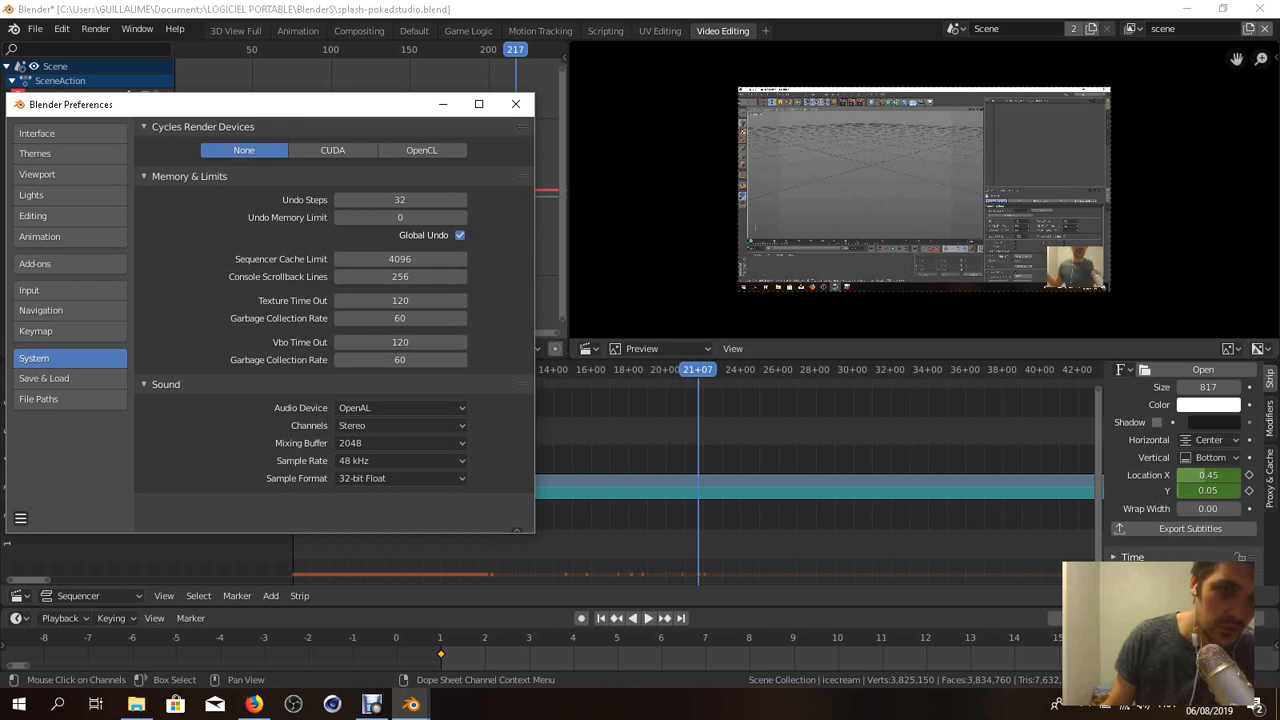
pyautogui.click(421, 150)
pyautogui.click(244, 150)
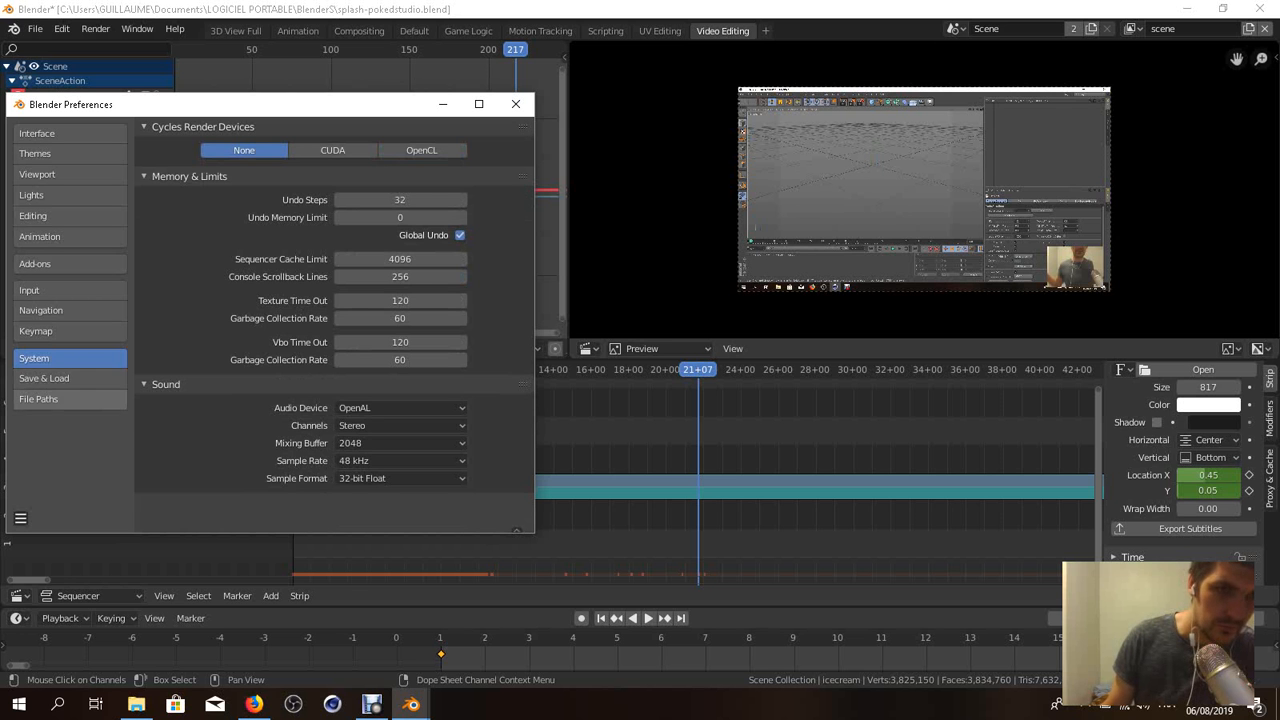
# - Review the Save & Load, Keymap, Navigation, Input, Add-ons and Editing preferences, and close the preferences window
pyautogui.click(44, 378)
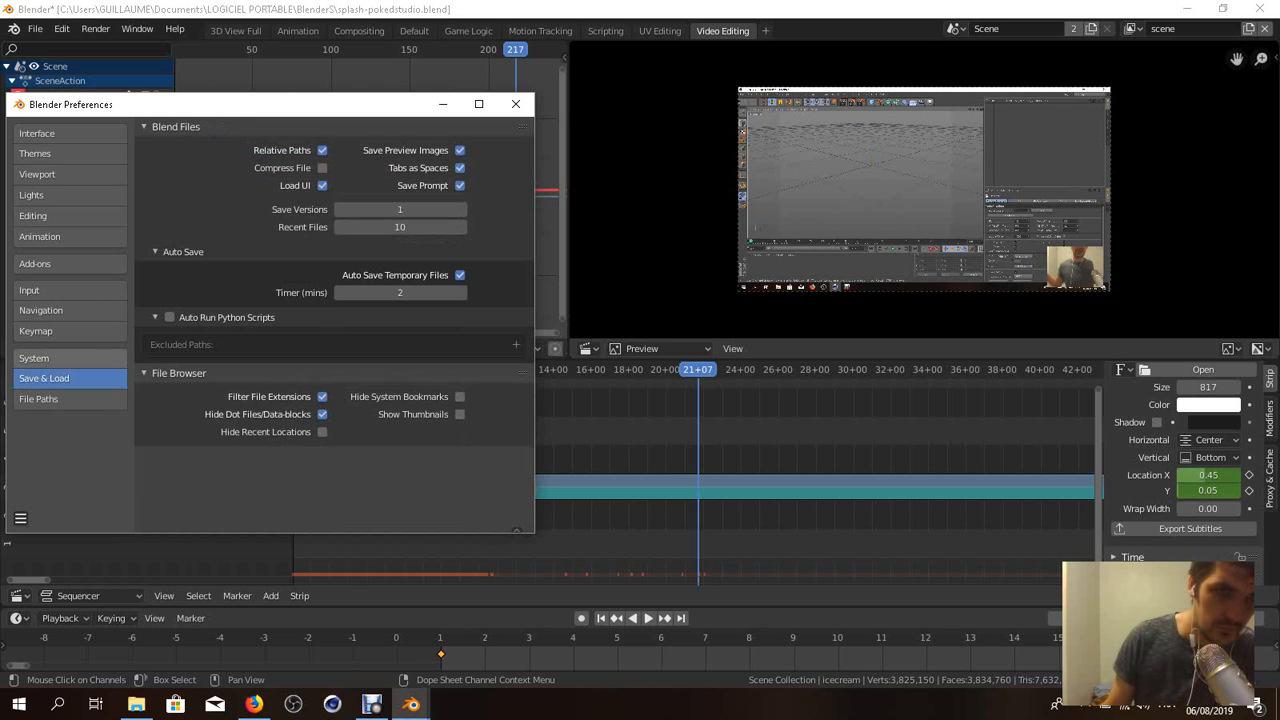
pyautogui.click(34, 358)
pyautogui.click(44, 378)
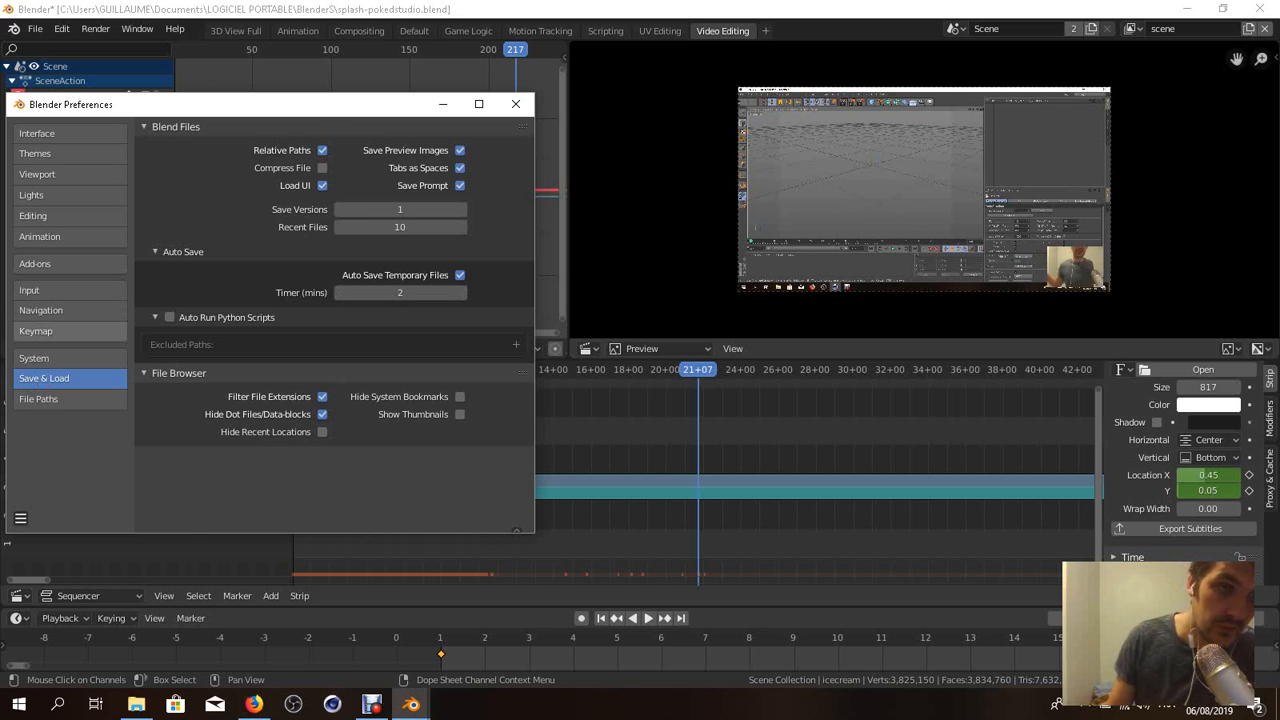
pyautogui.click(70, 331)
pyautogui.click(70, 310)
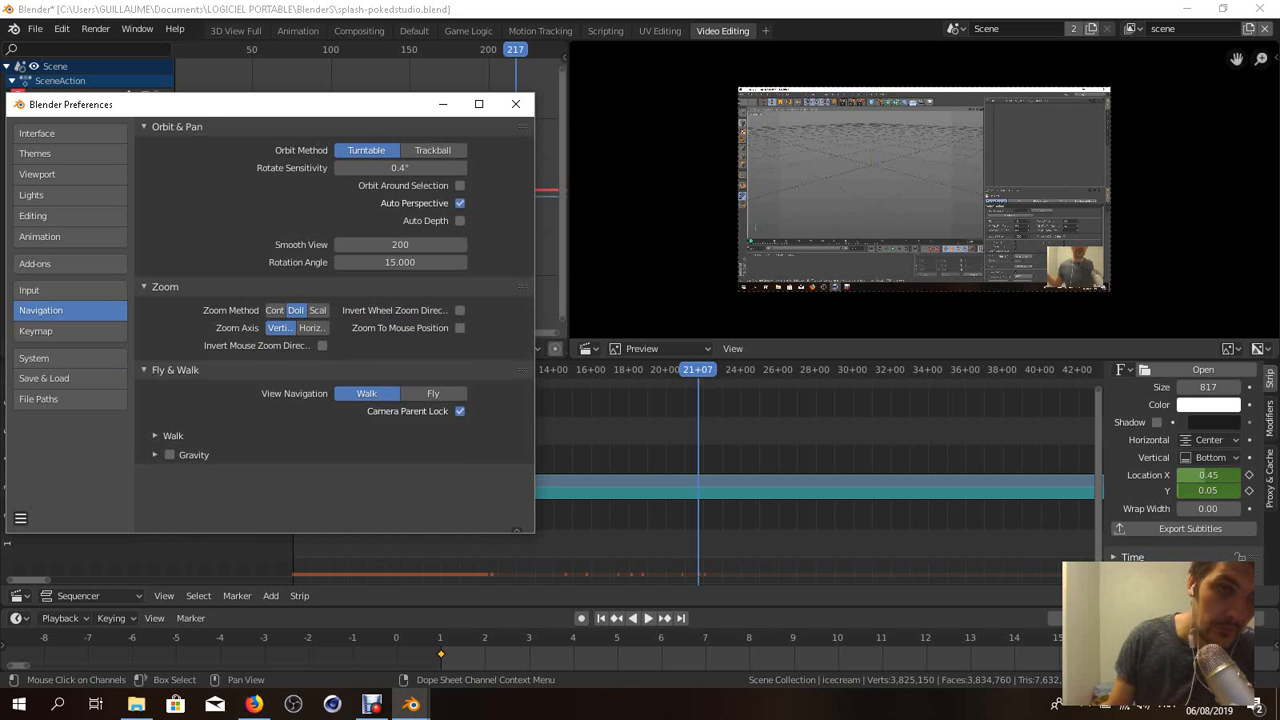
pyautogui.click(70, 290)
pyautogui.click(70, 263)
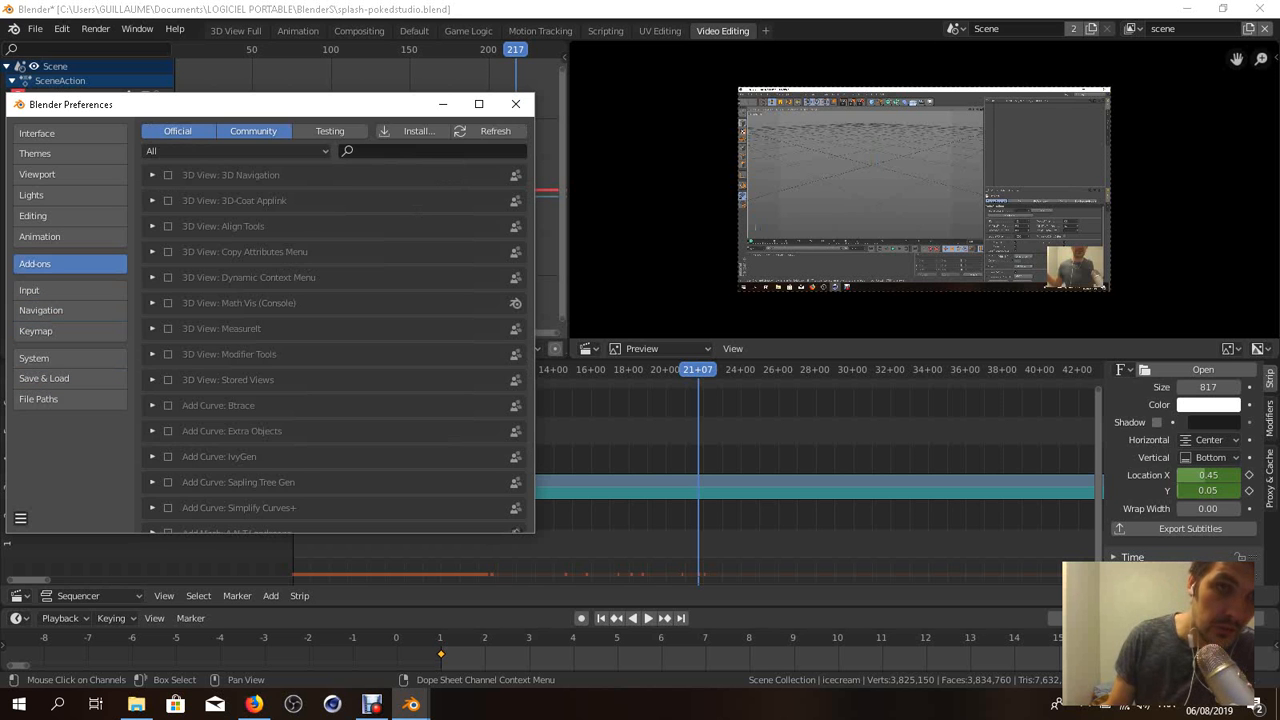
pyautogui.click(70, 216)
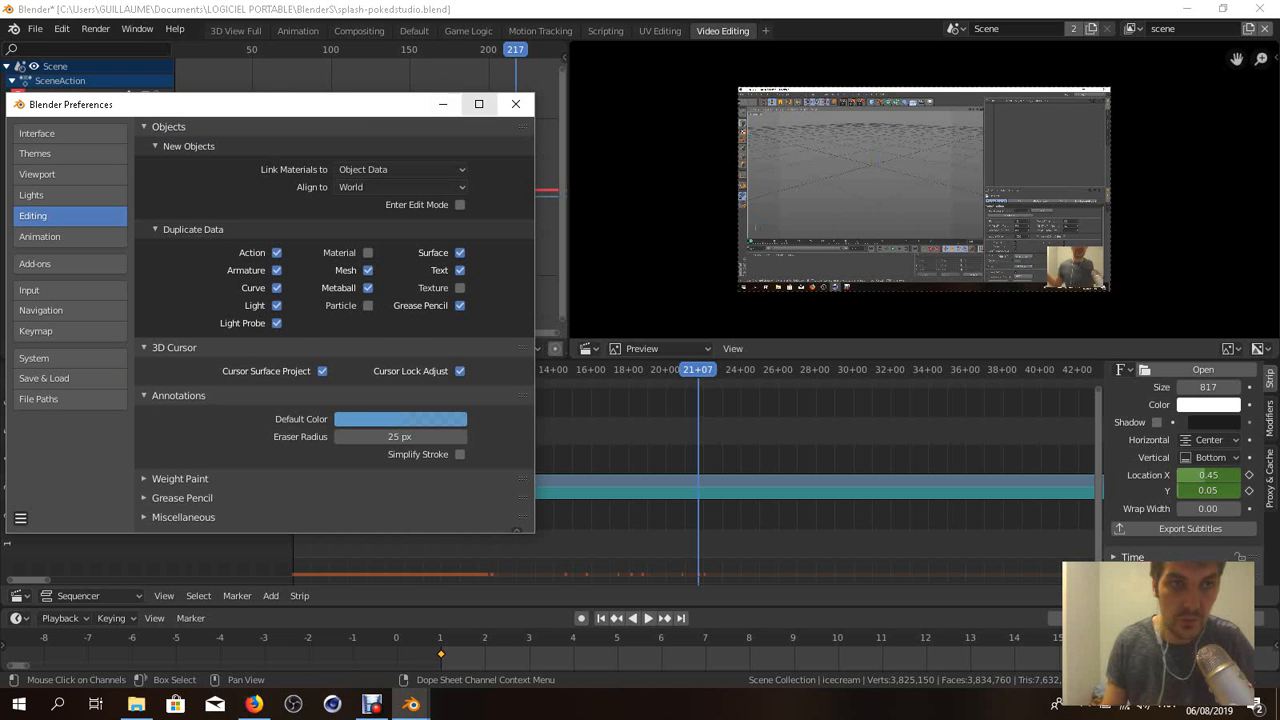
pyautogui.click(515, 104)
# - Switch to File Explorer and open the blender-2.80.0-git.699193713fc0-windows64 folder inside BlenderS to locate the blender application
pyautogui.click(137, 704)
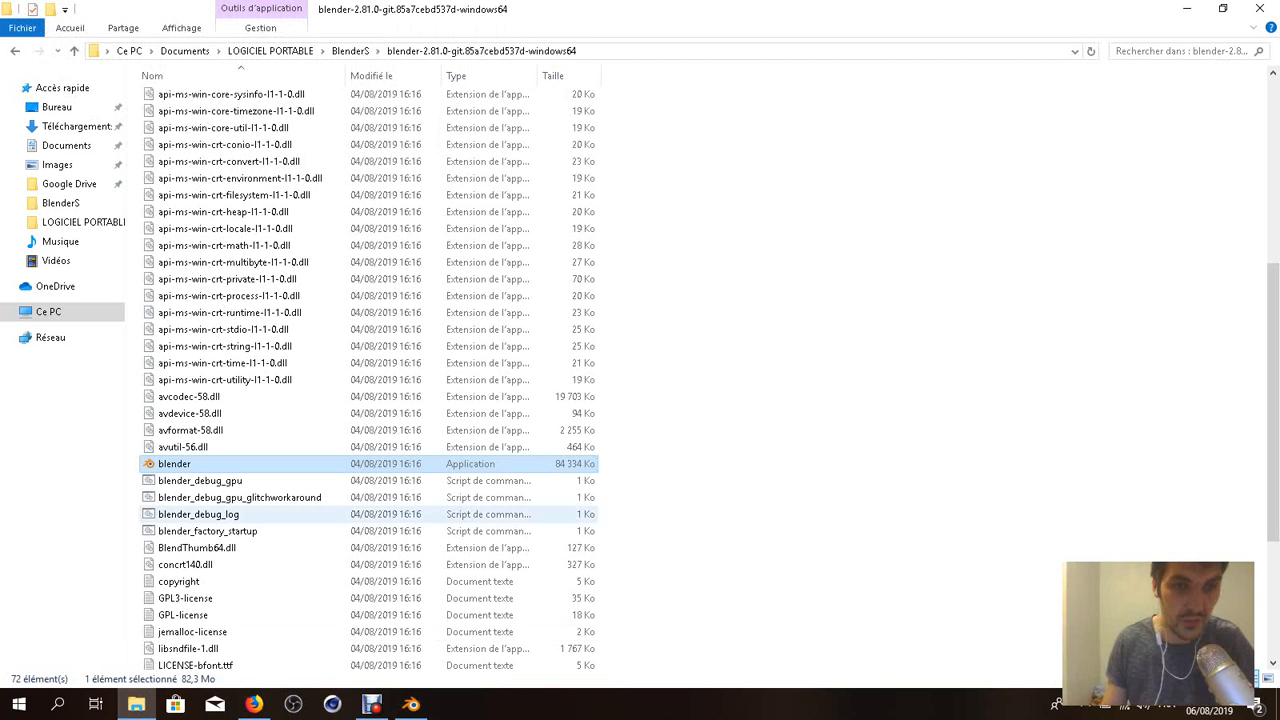
pyautogui.click(15, 51)
pyautogui.click(400, 300)
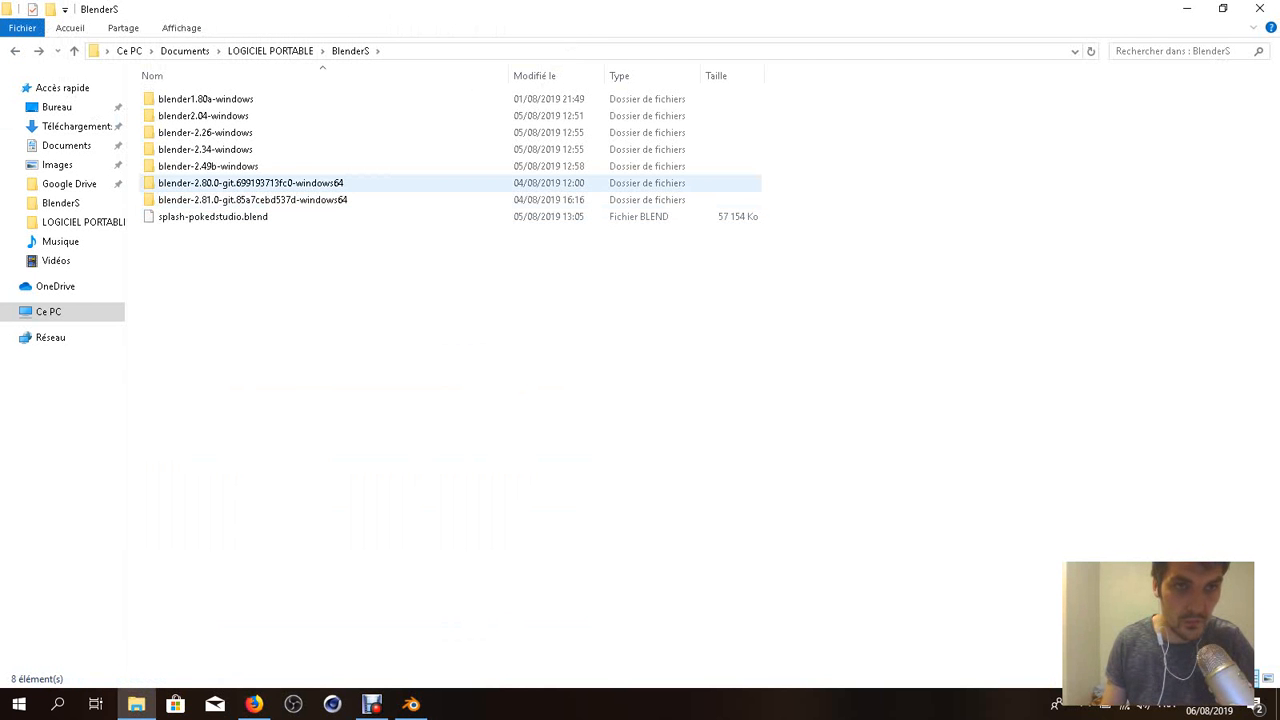
pyautogui.doubleClick(250, 183)
pyautogui.scroll(-10, 250, 257)
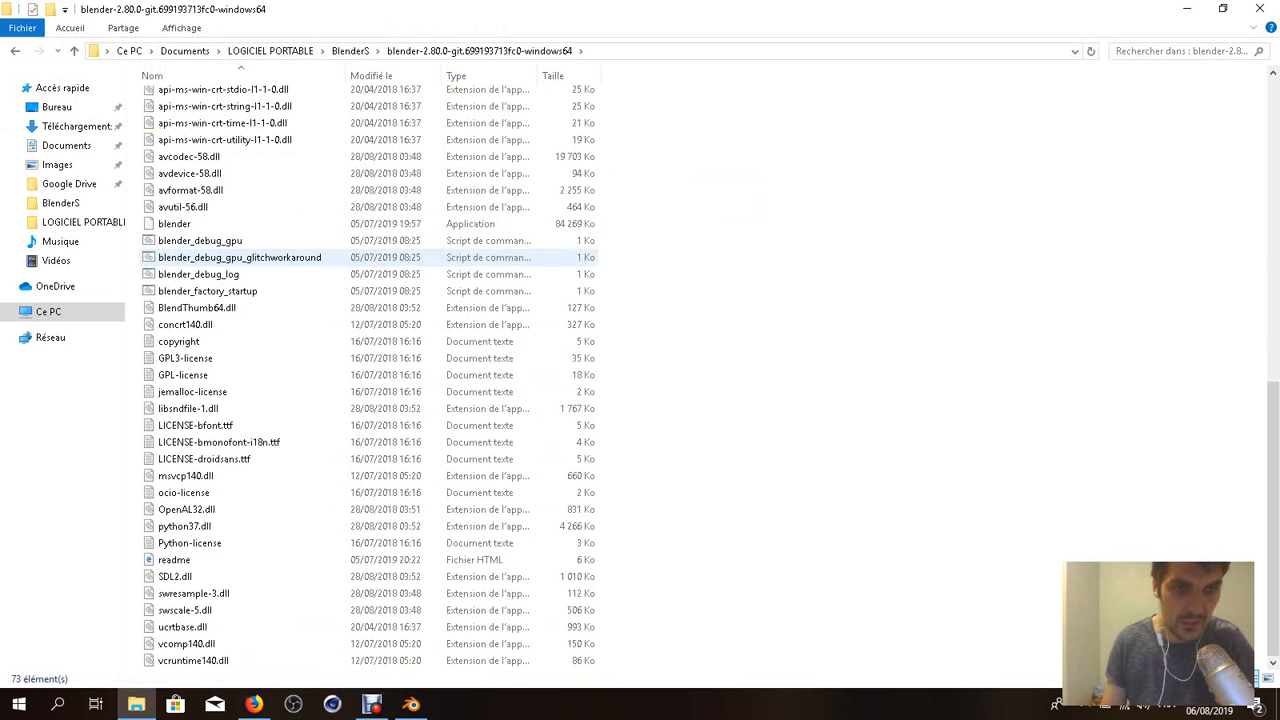
pyautogui.scroll(3, 250, 341)
pyautogui.scroll(-4, 250, 442)
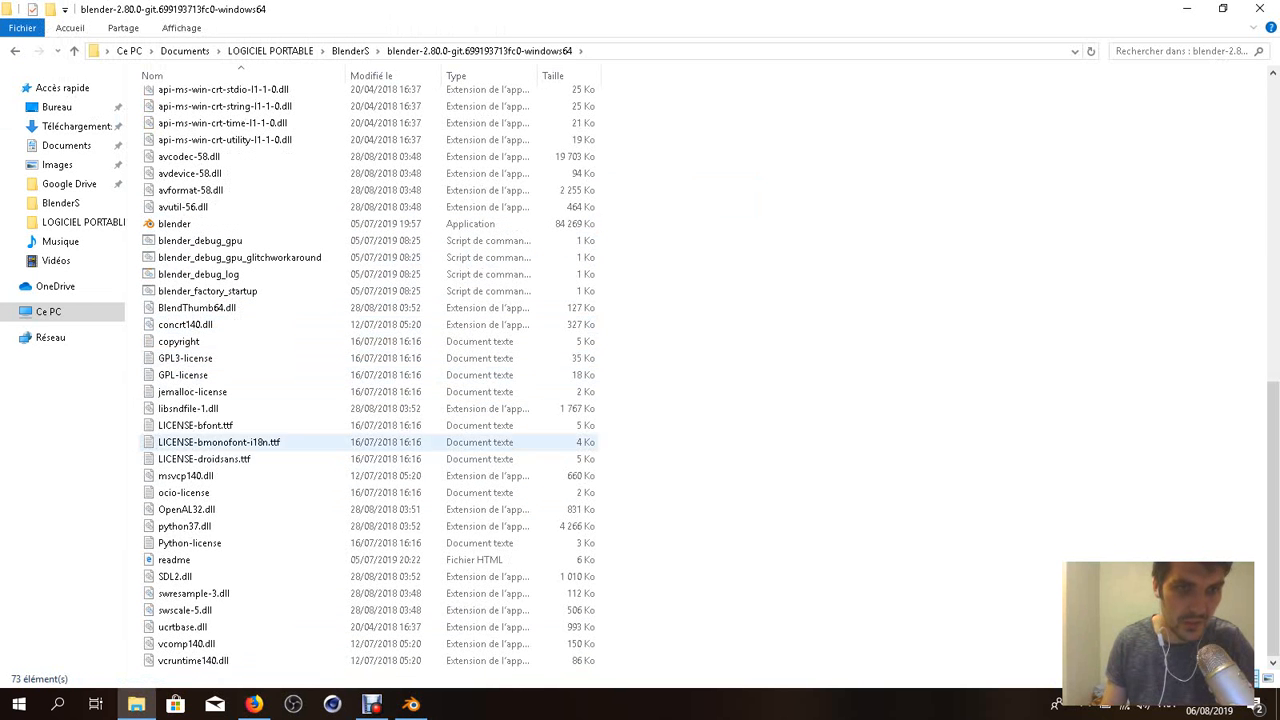
# - Close the running Blender window, discarding the unsaved changes to splash-pokedstudio.blend
pyautogui.click(411, 705)
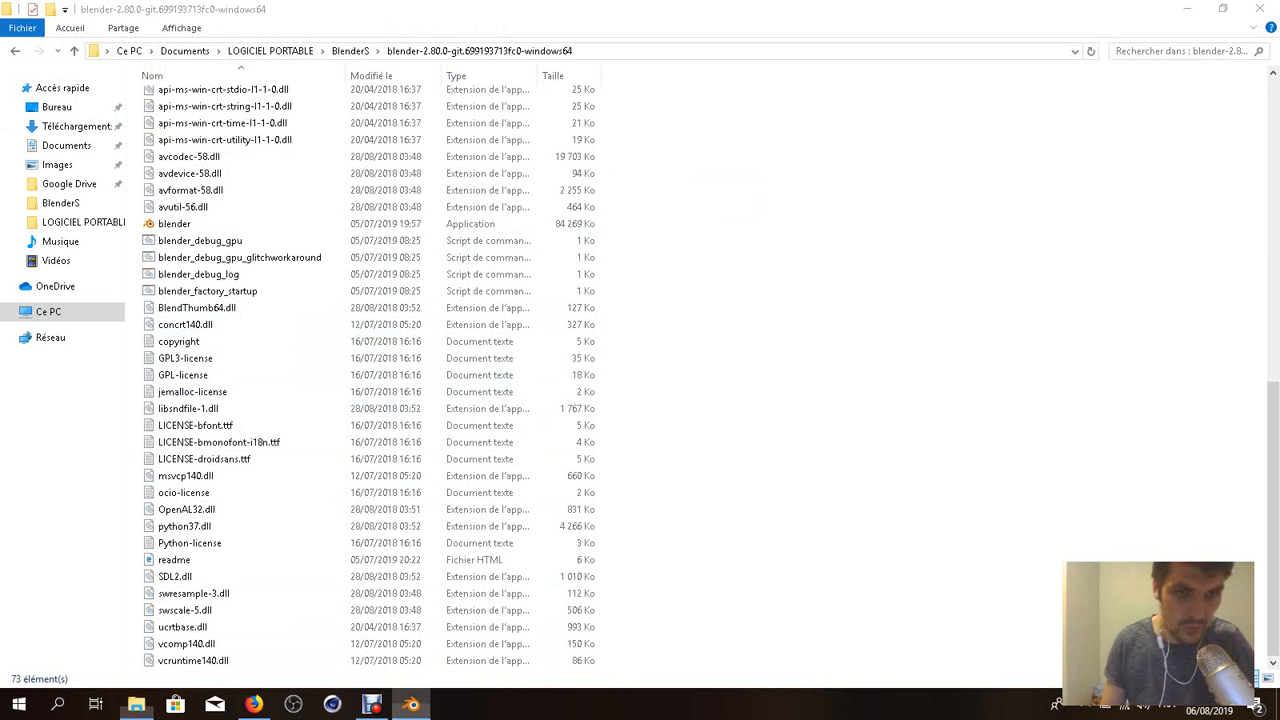
pyautogui.rightClick(411, 705)
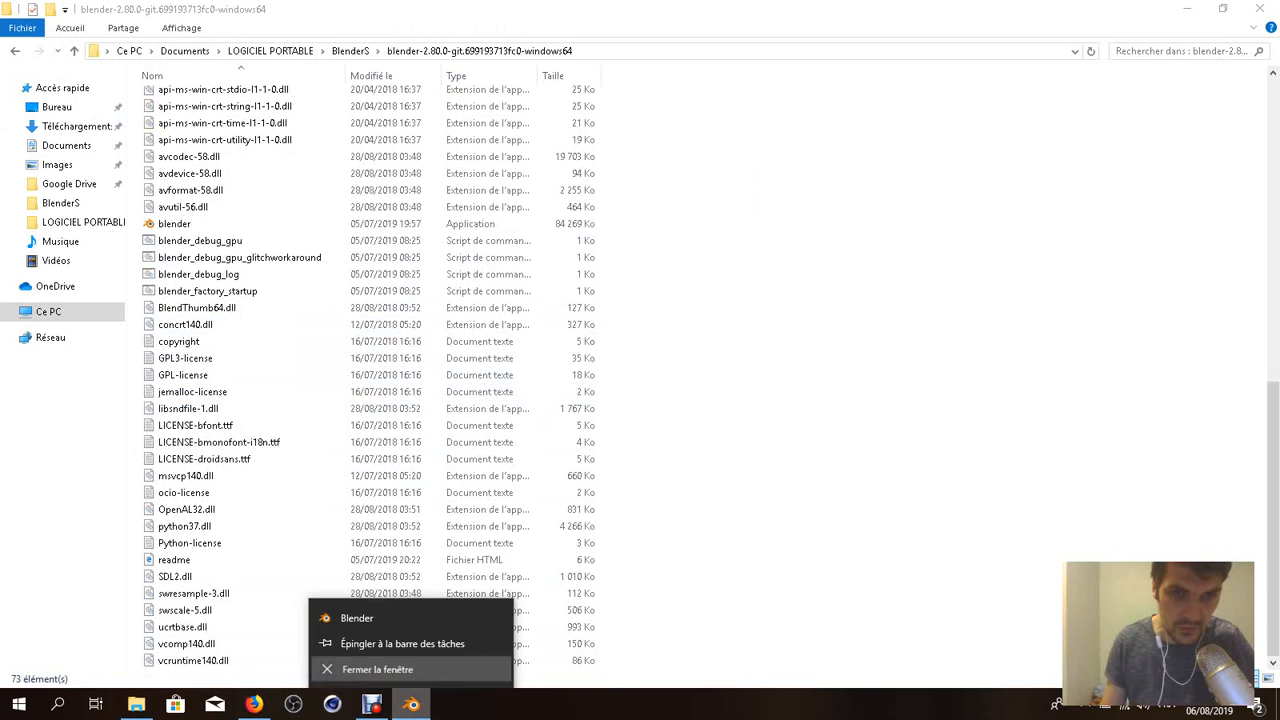
pyautogui.click(400, 669)
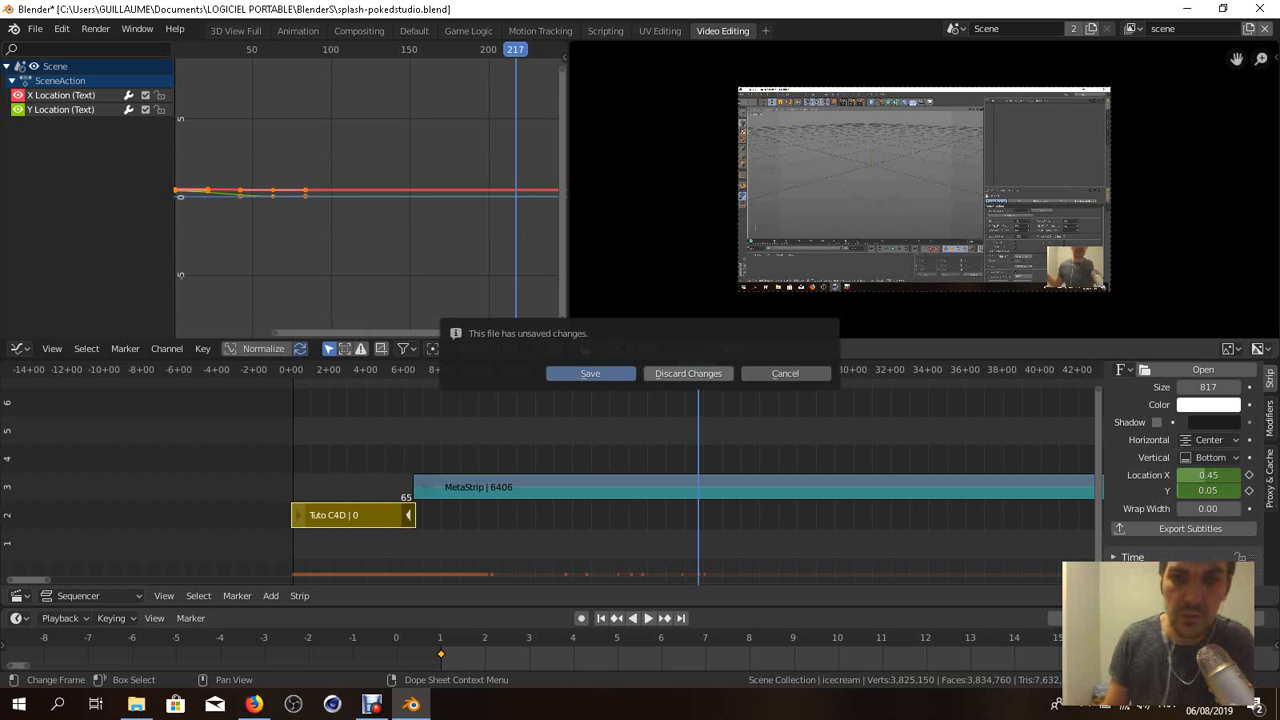
pyautogui.click(688, 373)
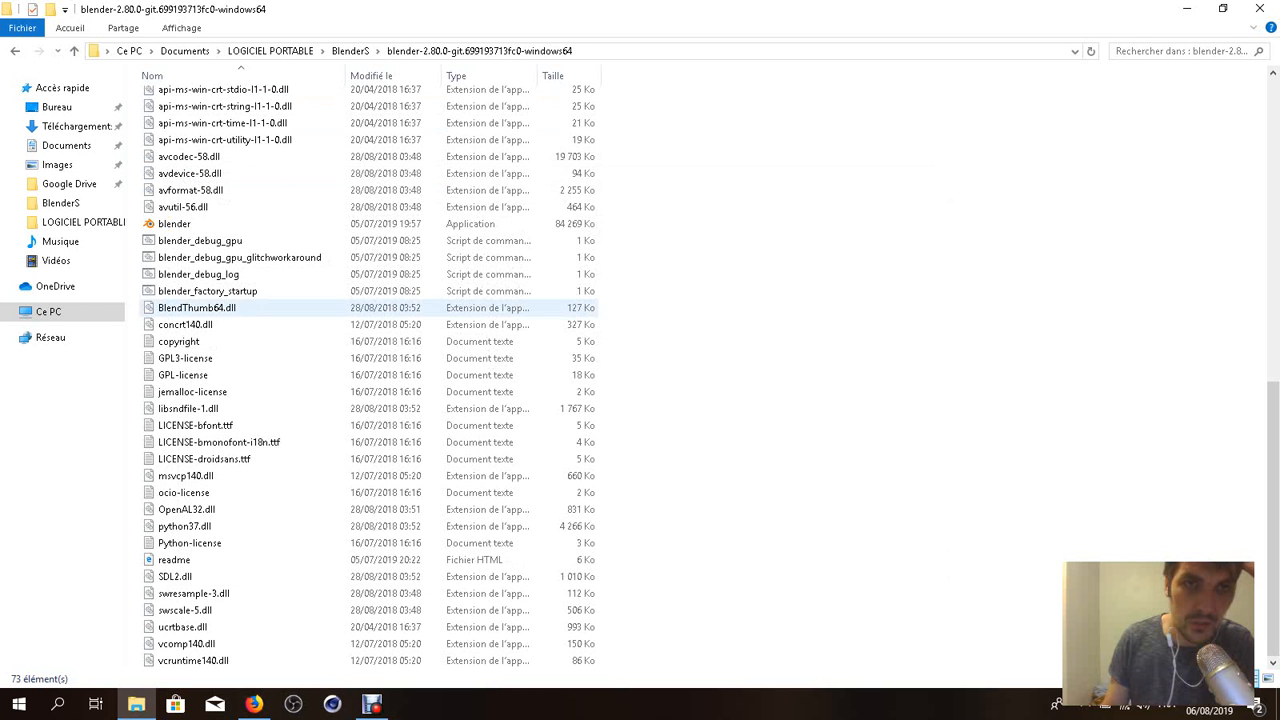
# - Launch the blender application from the 2.80.0 folder and dismiss the Quick Setup splash screen
pyautogui.click(174, 224)
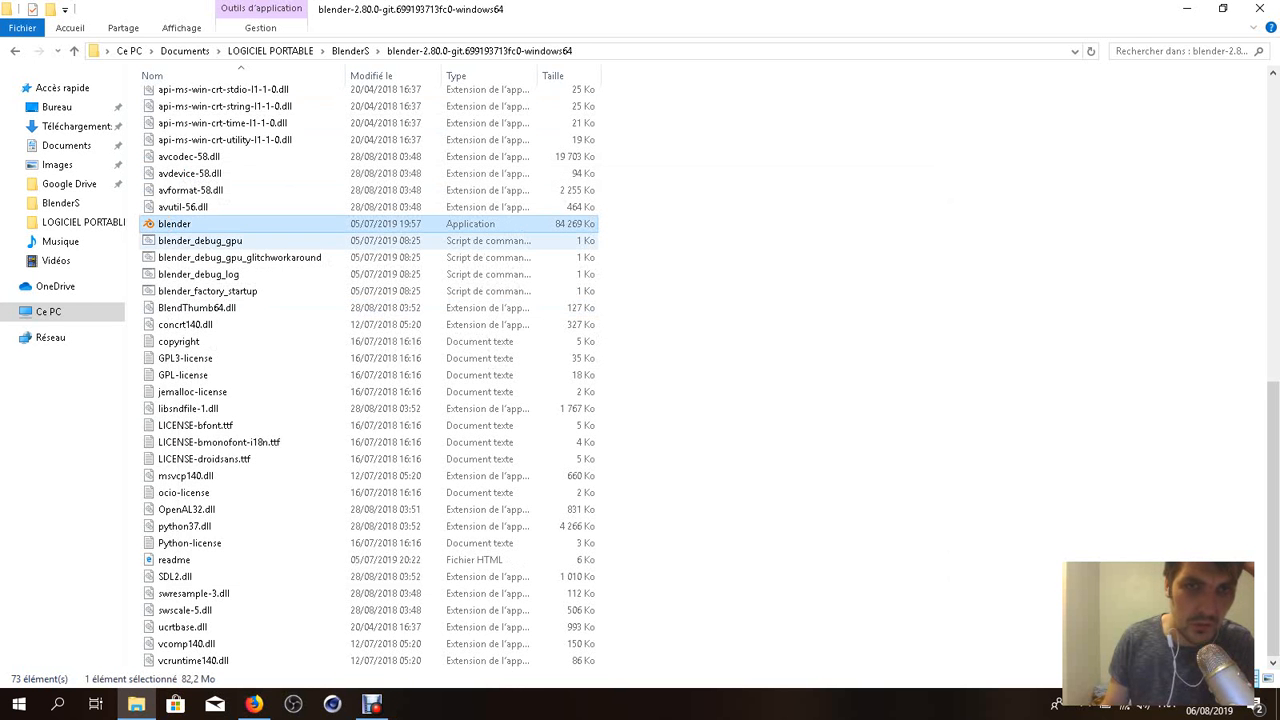
pyautogui.press('Return')
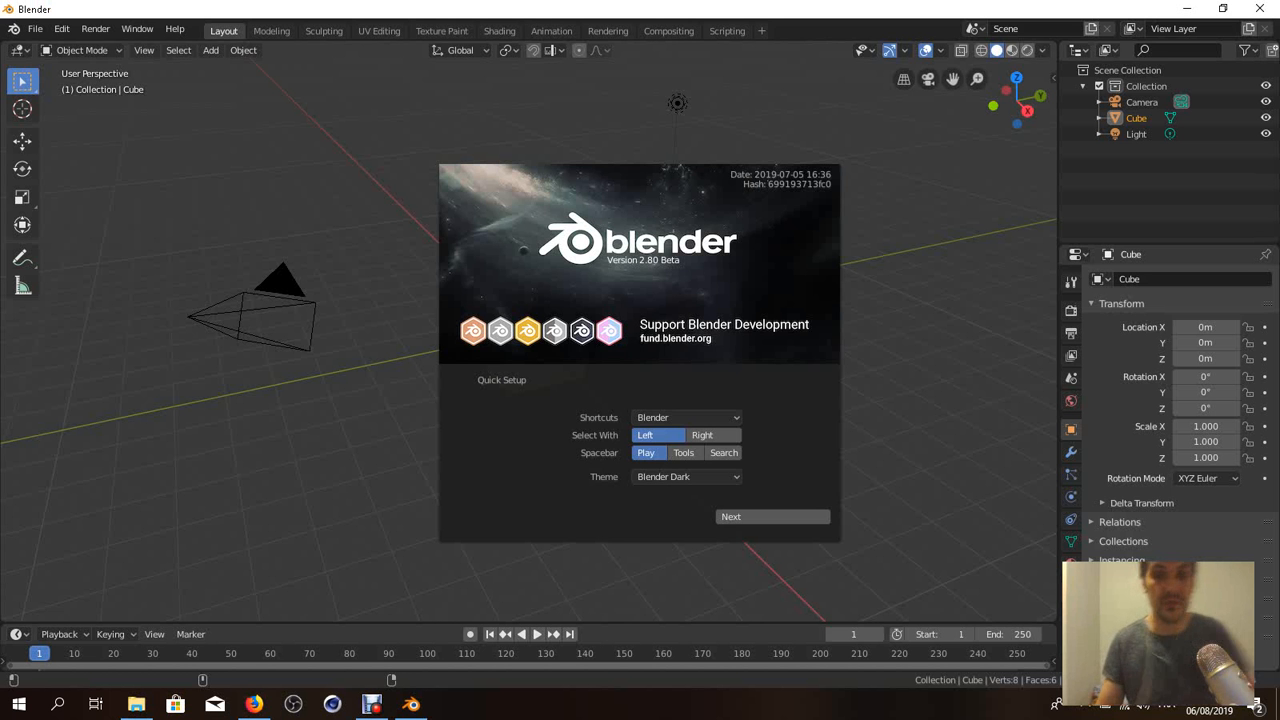
pyautogui.press('Escape')
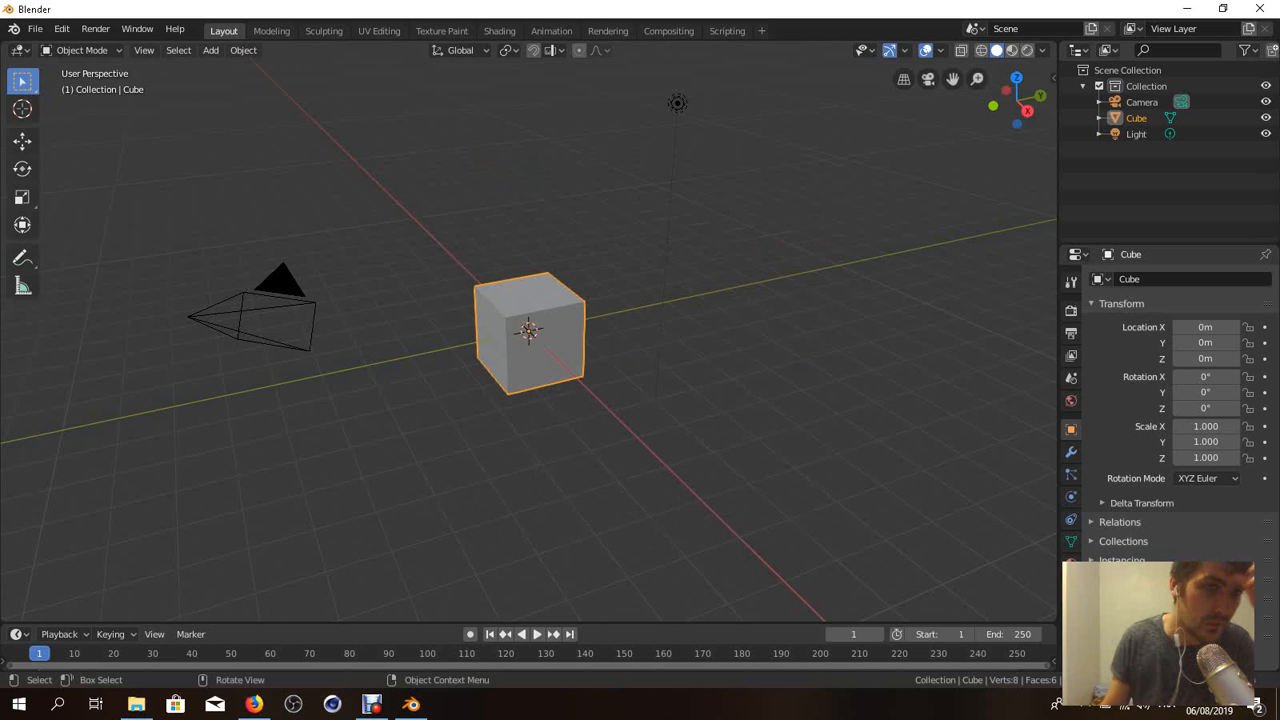
# - Switch to Firefox and load the blender.org home page in the Blender 2.8 screencast forum tab
pyautogui.click(254, 704)
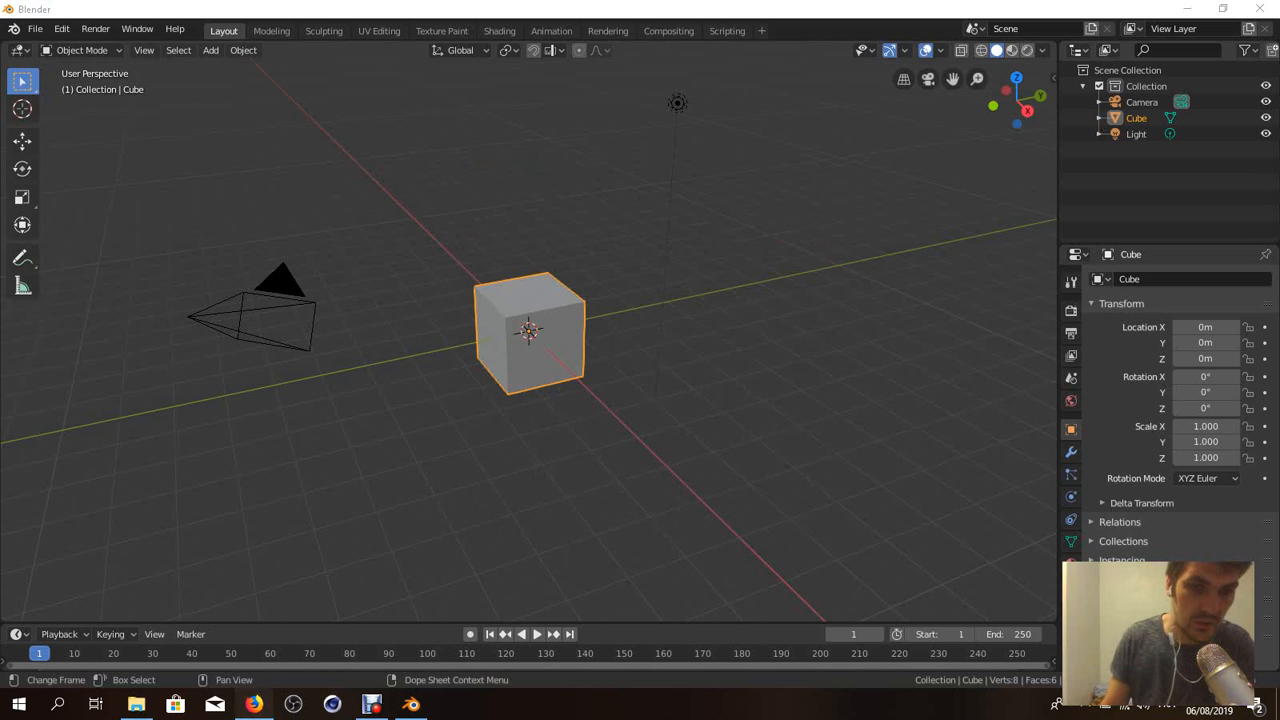
pyautogui.click(265, 14)
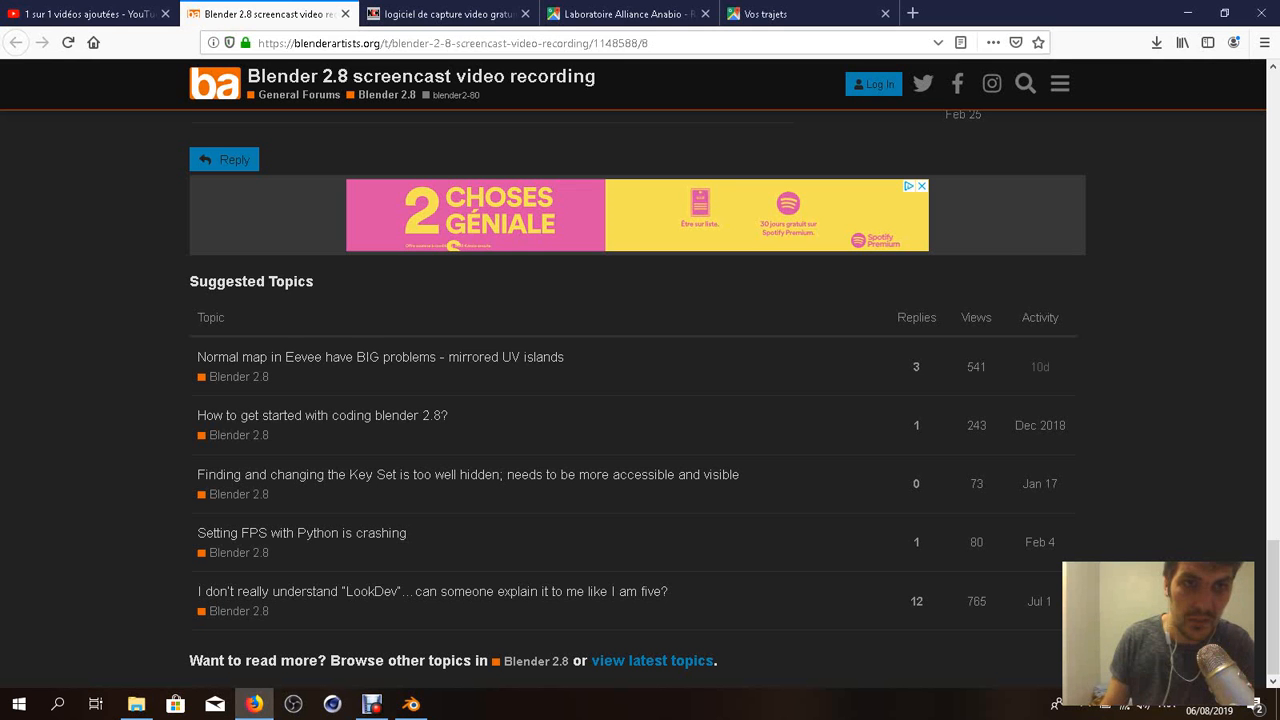
pyautogui.click(450, 43)
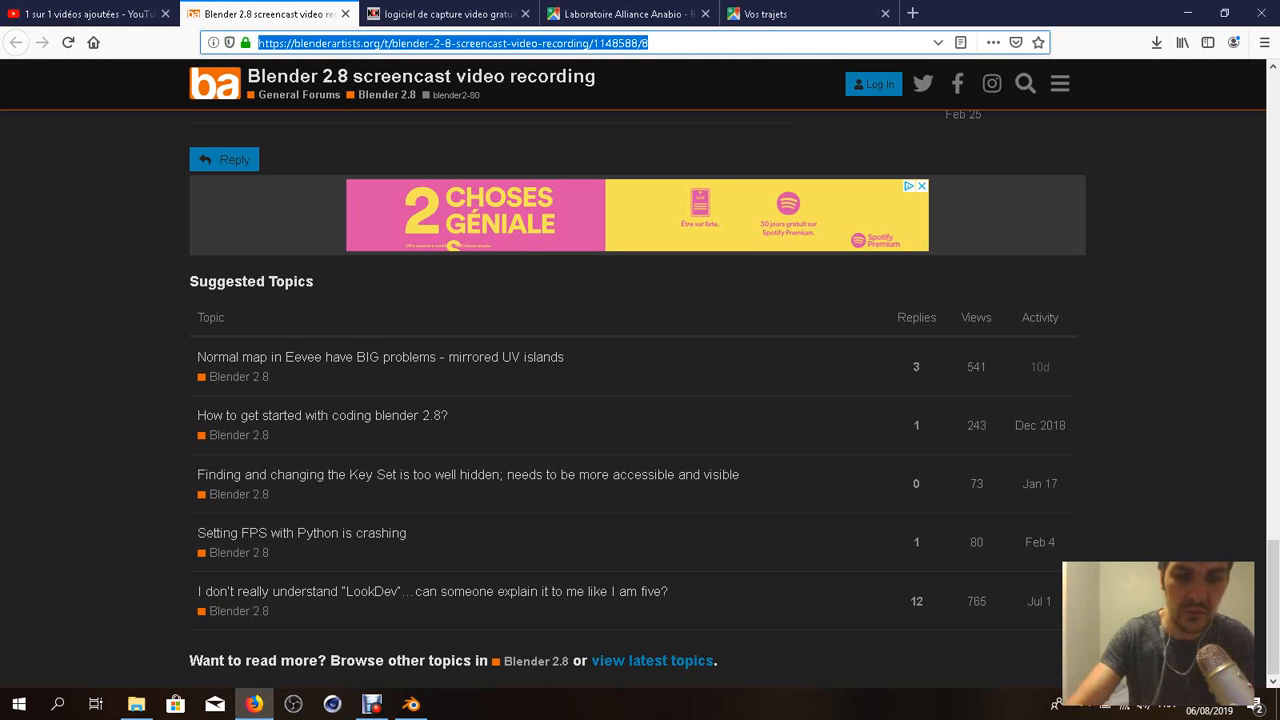
pyautogui.write('blender')
pyautogui.press('Return')
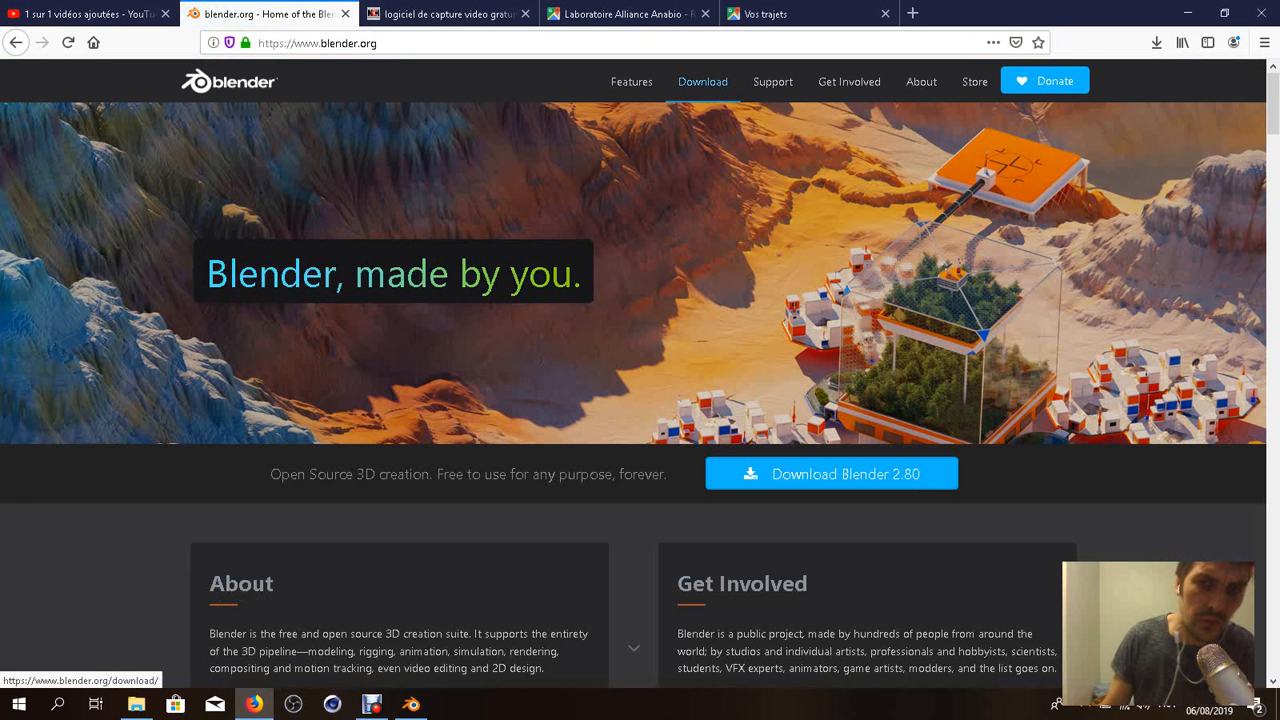
pyautogui.click(703, 82)
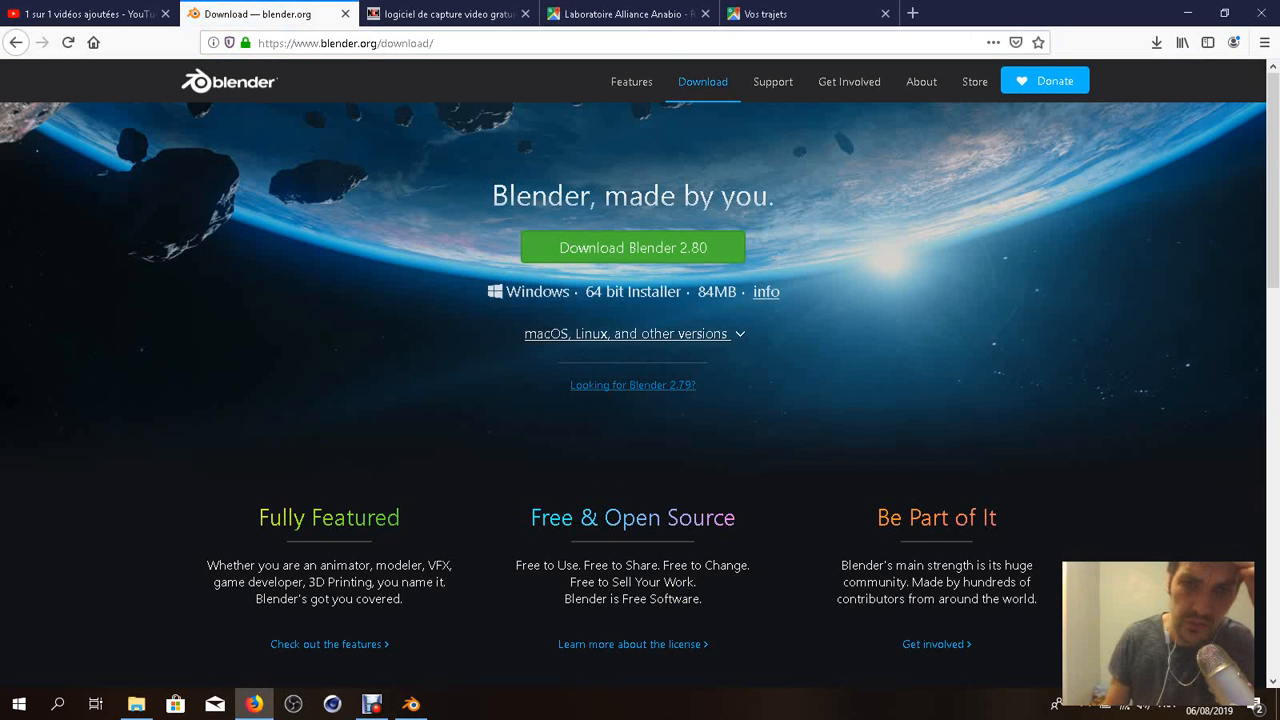
pyautogui.click(633, 248)
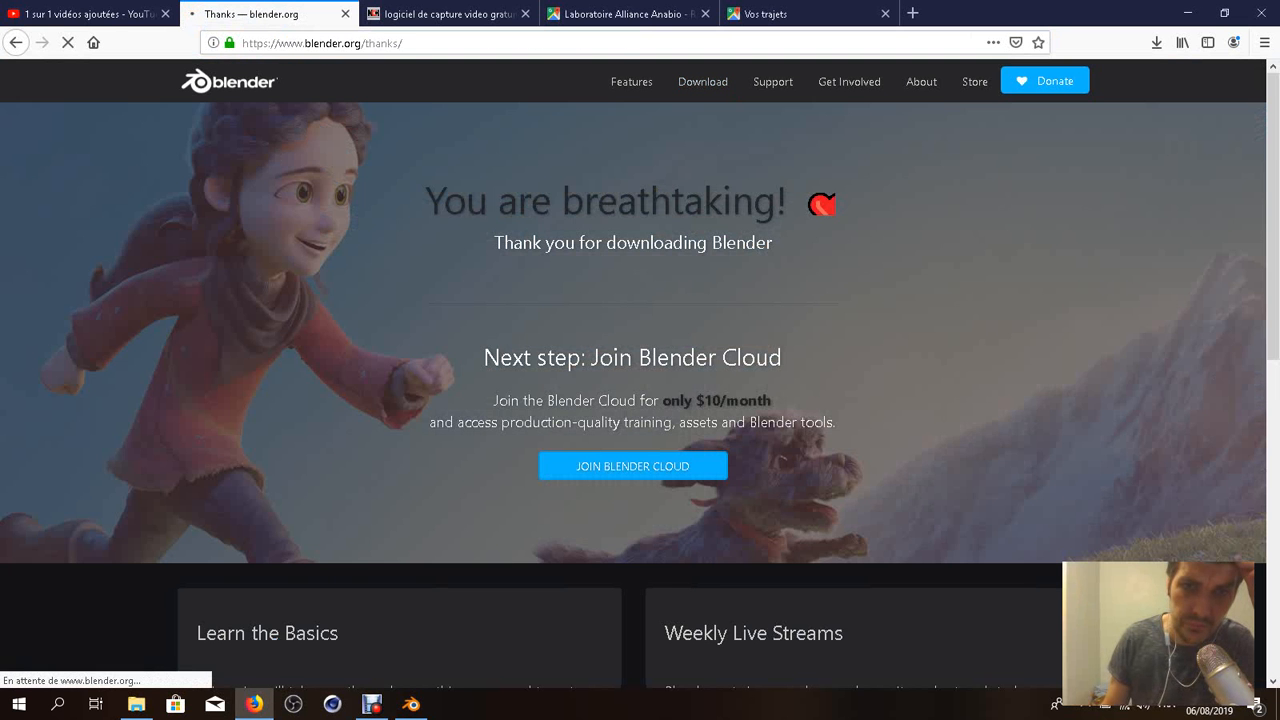
pyautogui.scroll(-7, 633, 360)
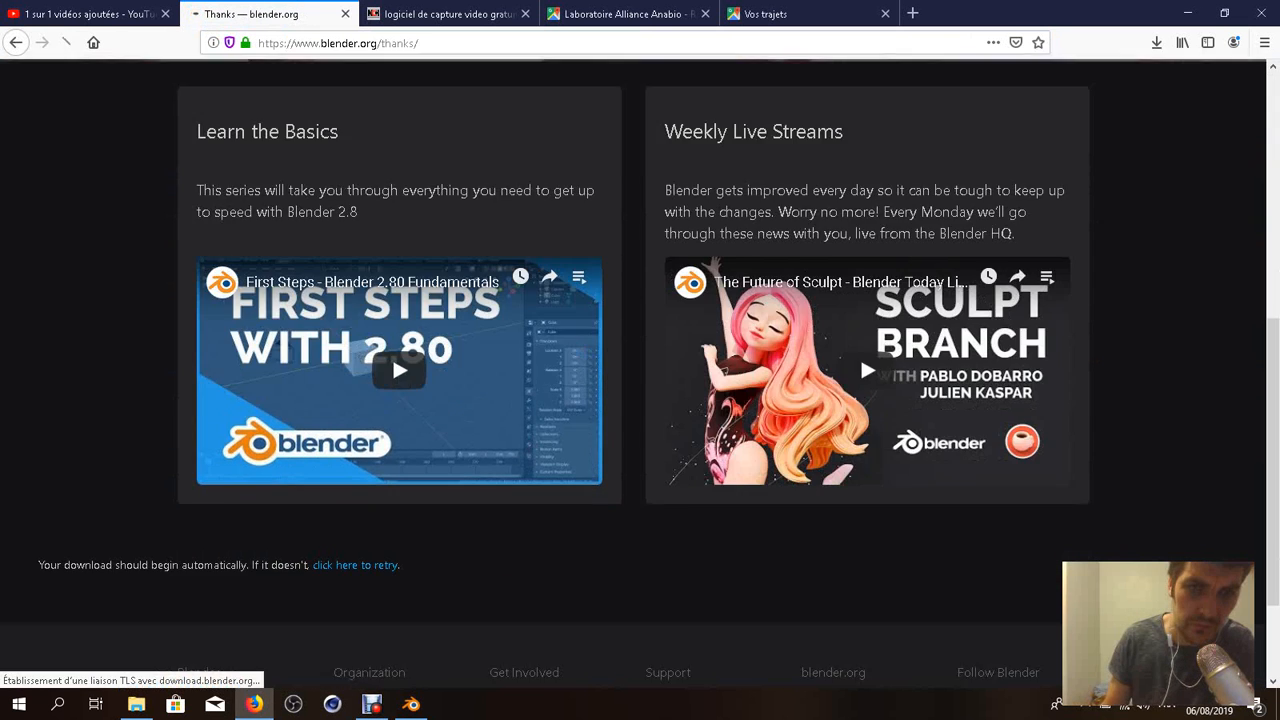
pyautogui.scroll(6, 633, 360)
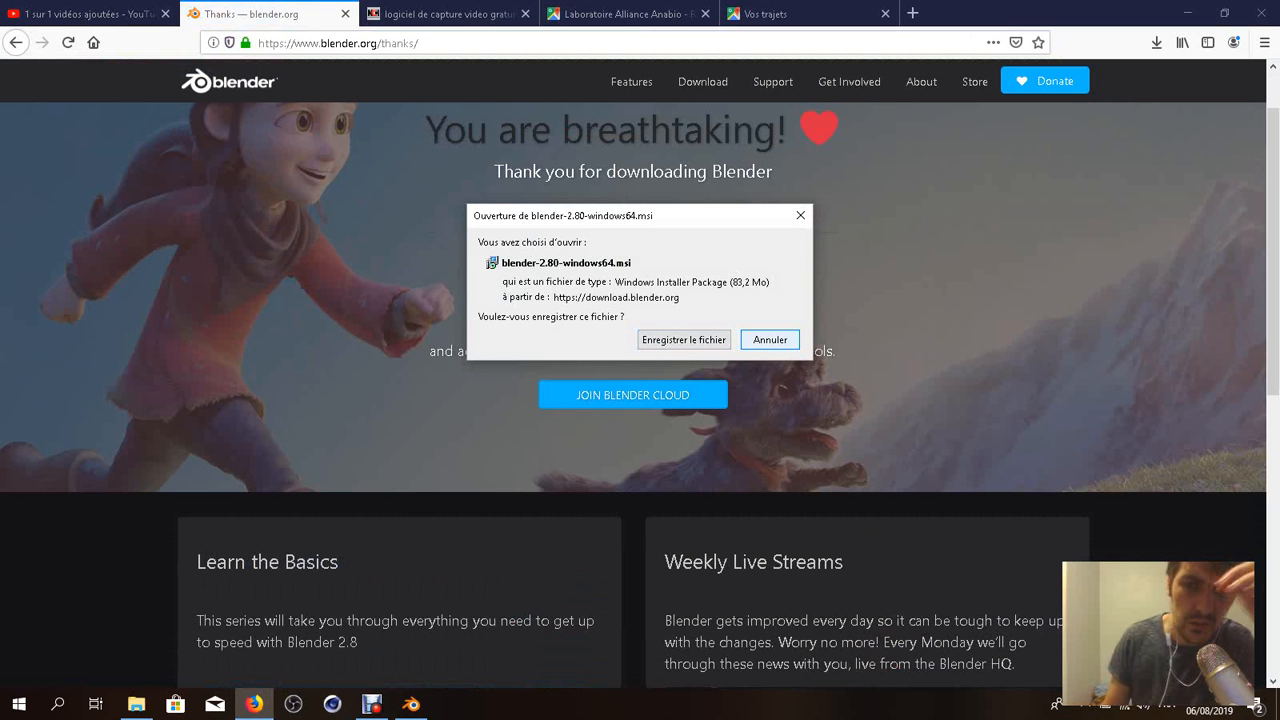
pyautogui.click(770, 340)
pyautogui.click(16, 43)
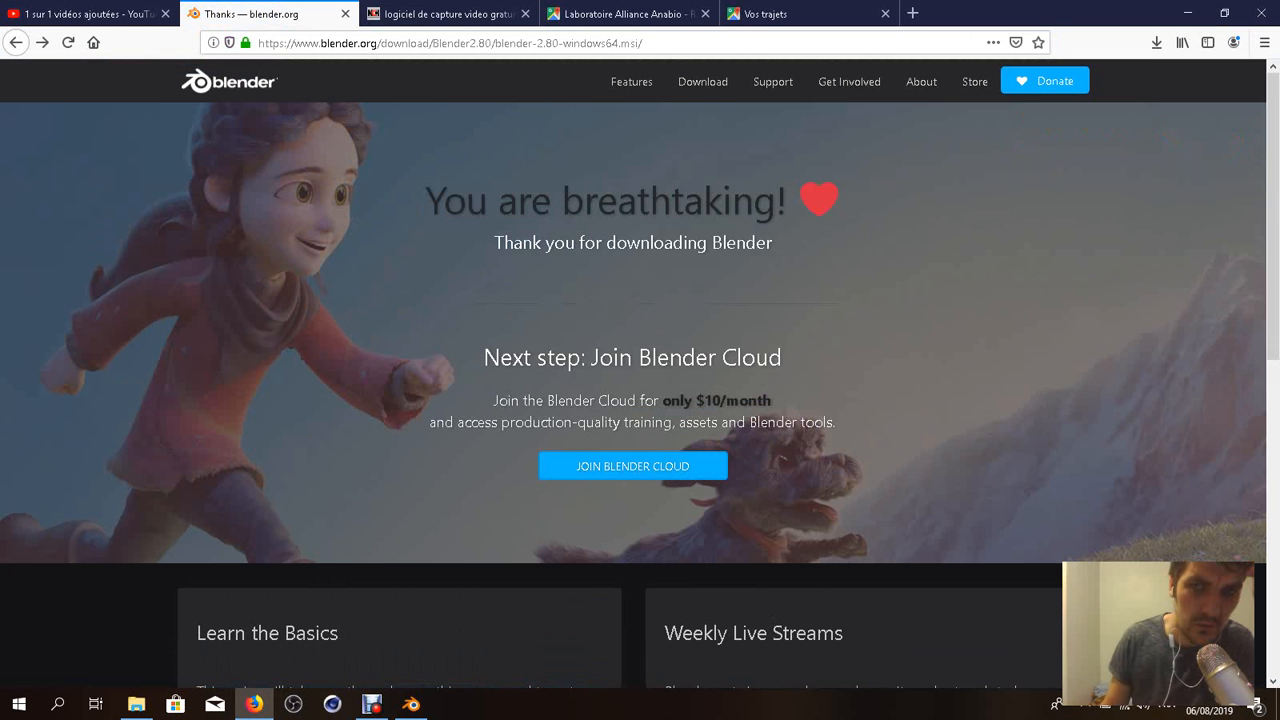
# - From the blender.org download page, download Blender 2.80 for Windows and save the blender-2.80-windows64.msi file
pyautogui.click(703, 81)
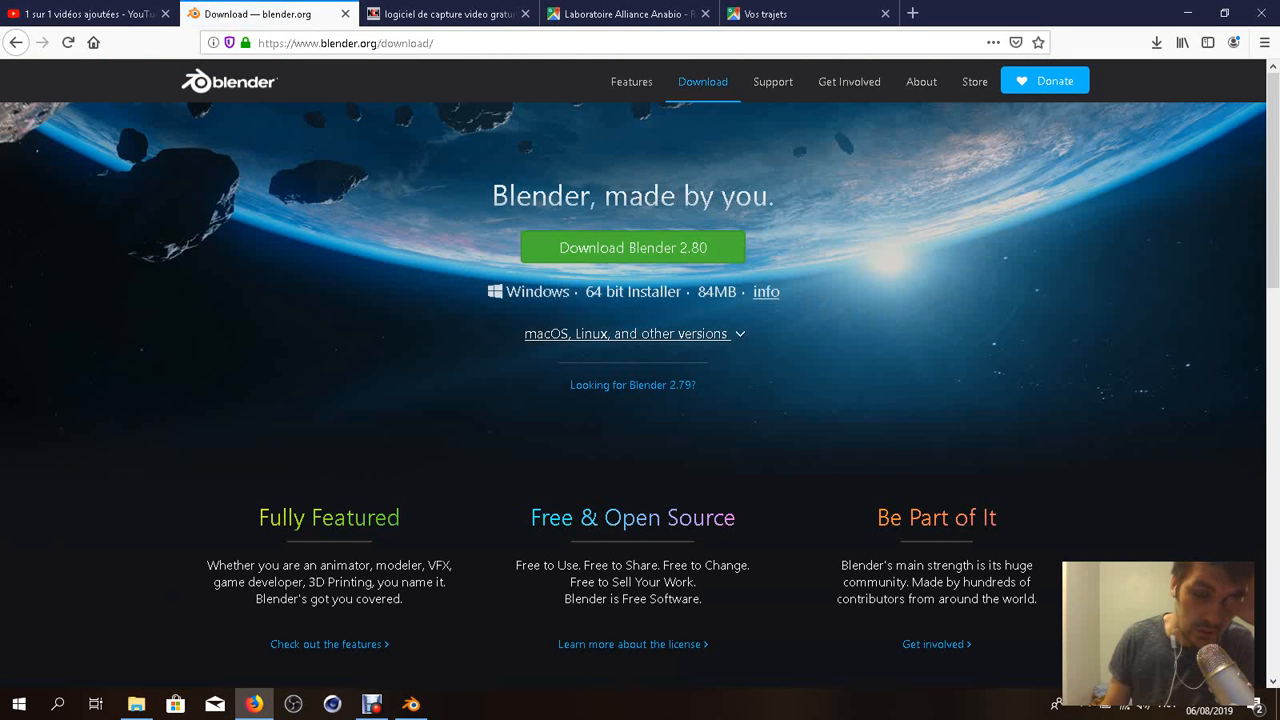
pyautogui.scroll(-5, 905, 400)
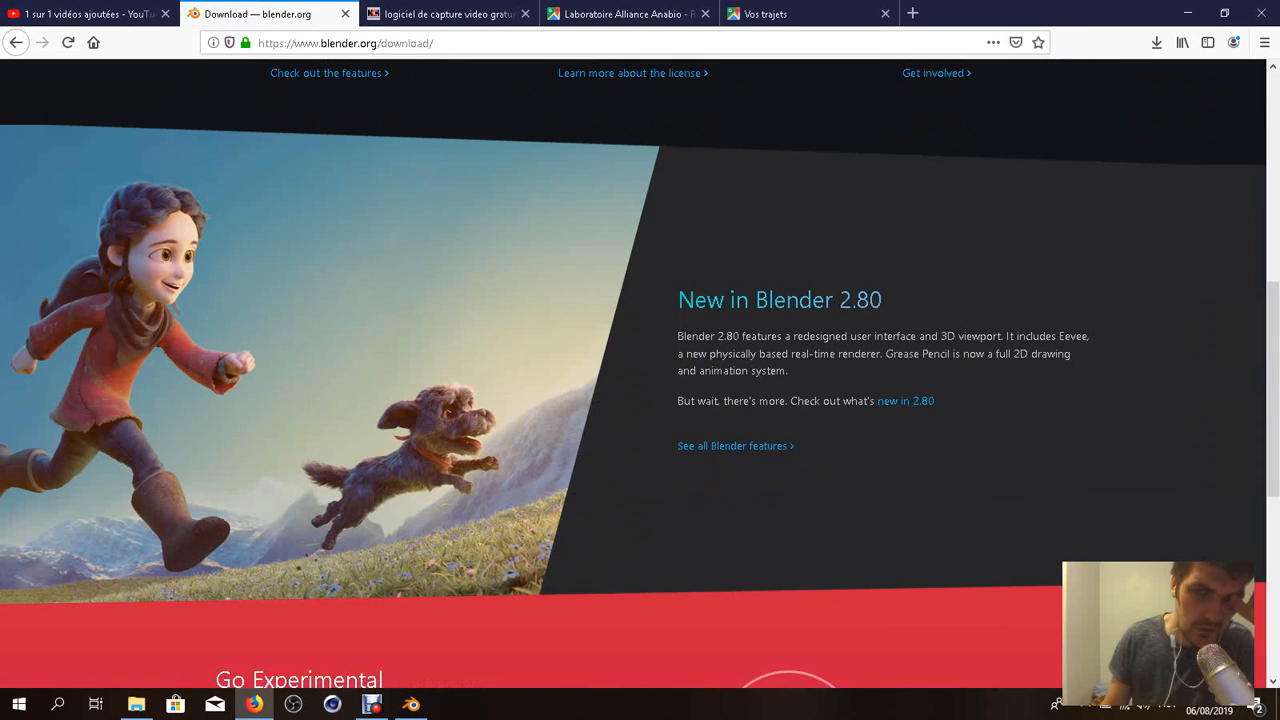
pyautogui.scroll(-5, 905, 400)
pyautogui.scroll(9, 905, 400)
pyautogui.scroll(2, 633, 300)
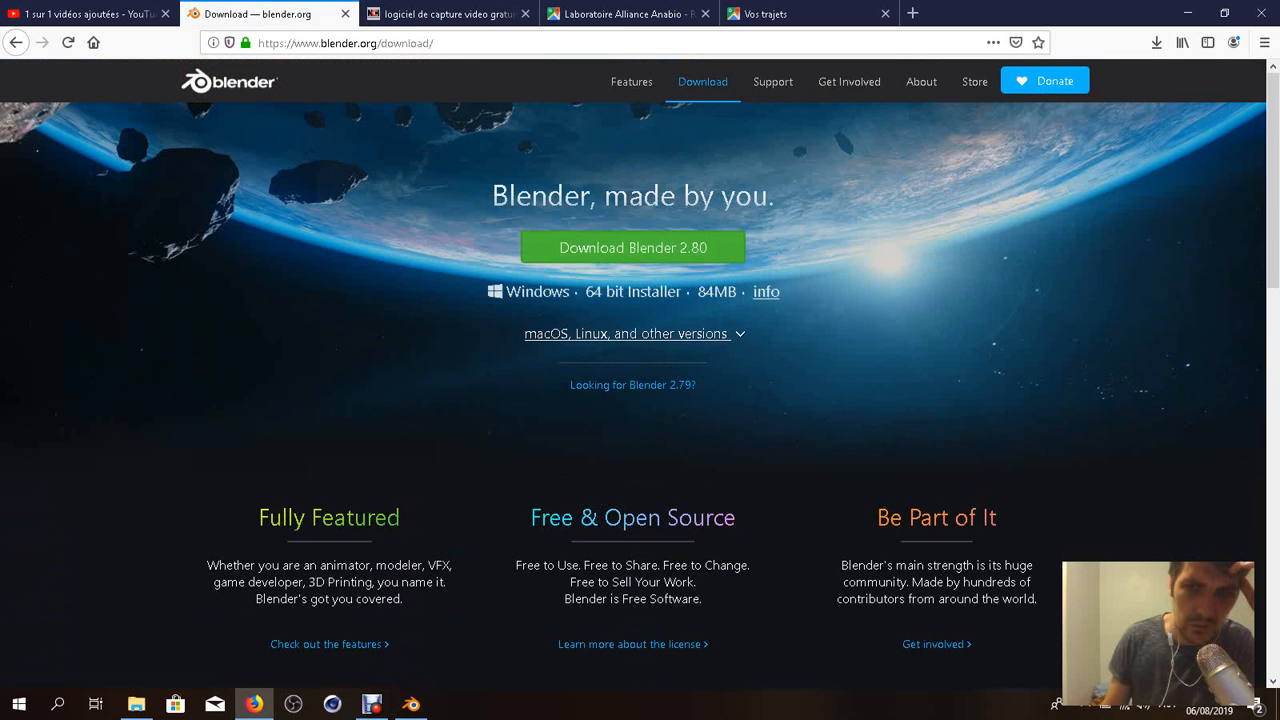
pyautogui.moveTo(766, 291)
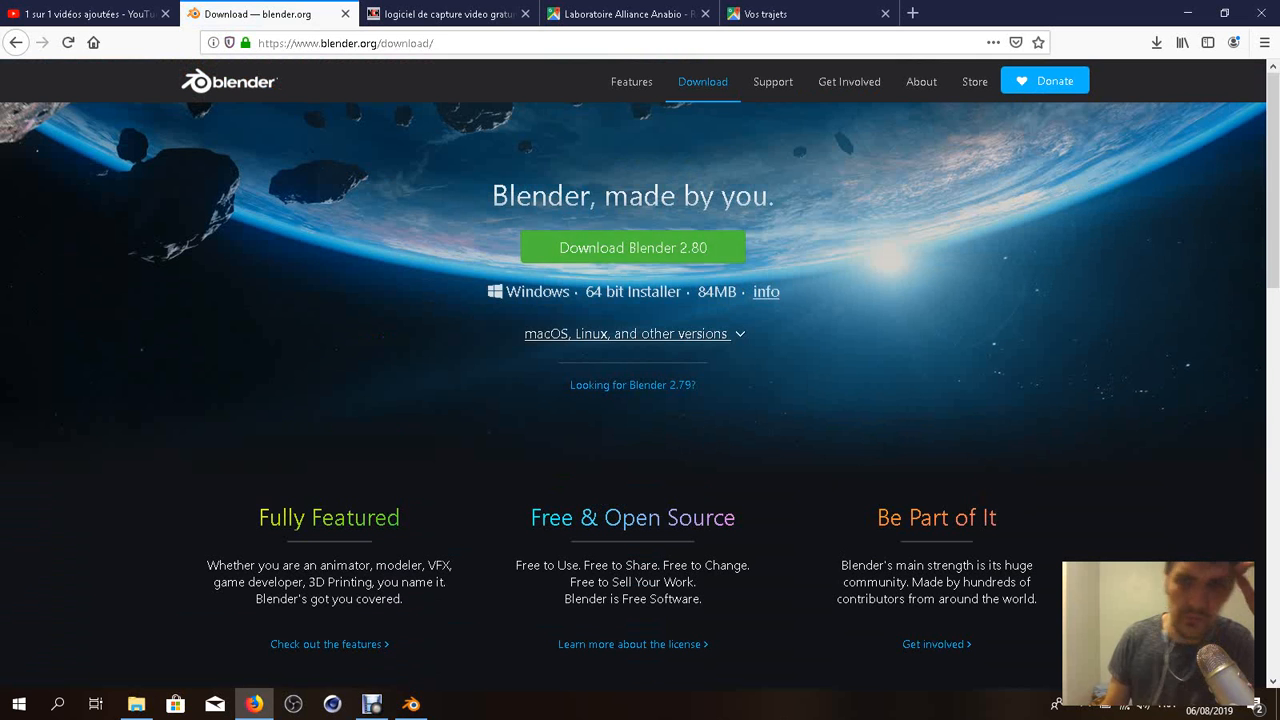
pyautogui.click(633, 247)
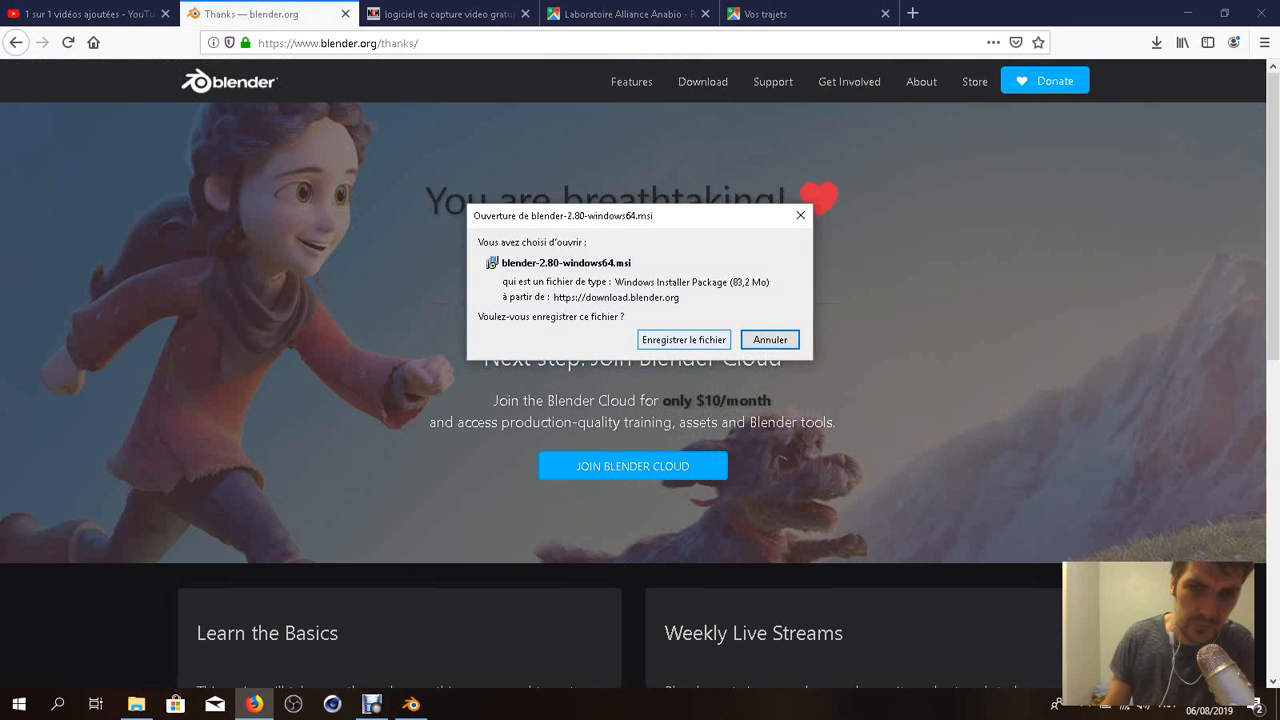
pyautogui.click(684, 340)
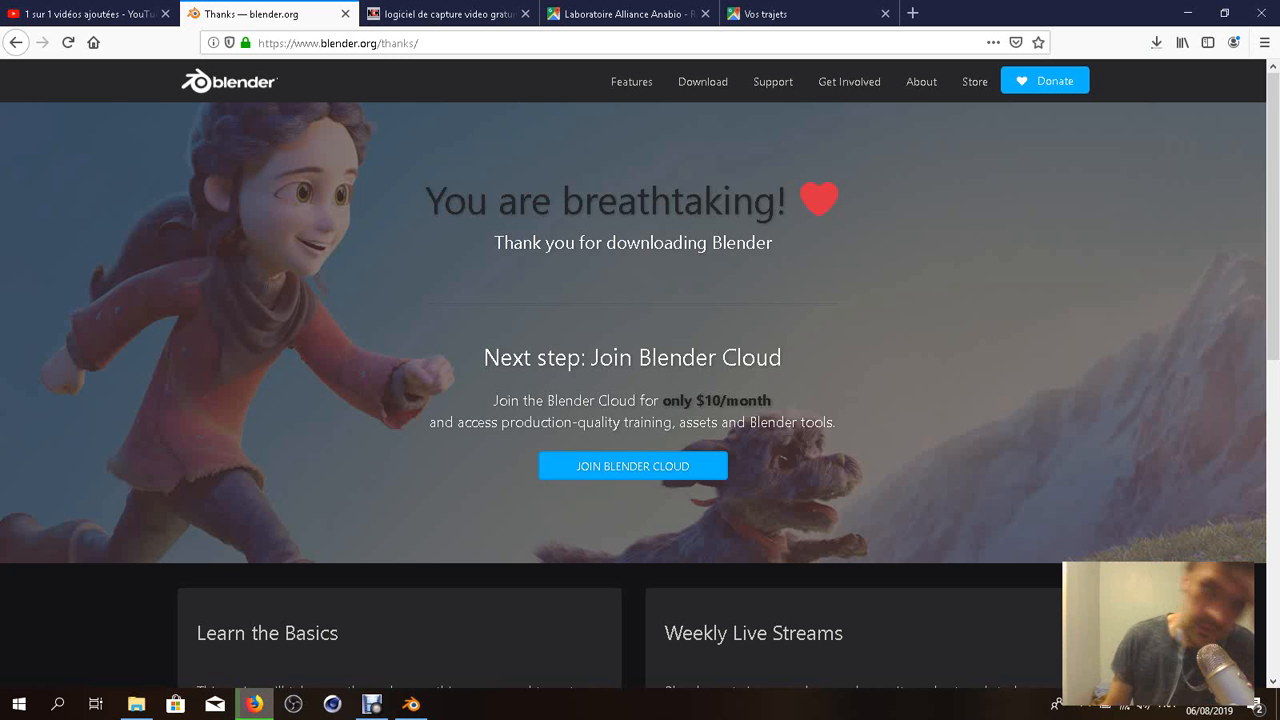
pyautogui.click(372, 704)
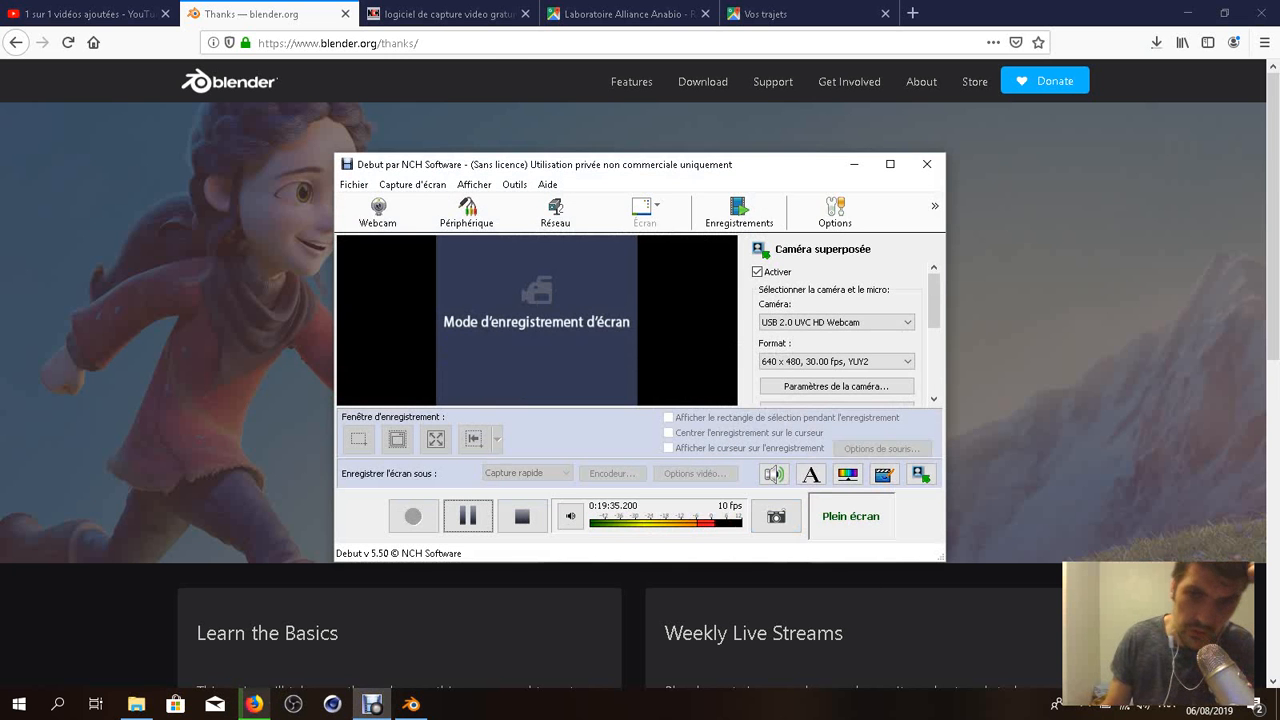
pyautogui.click(372, 704)
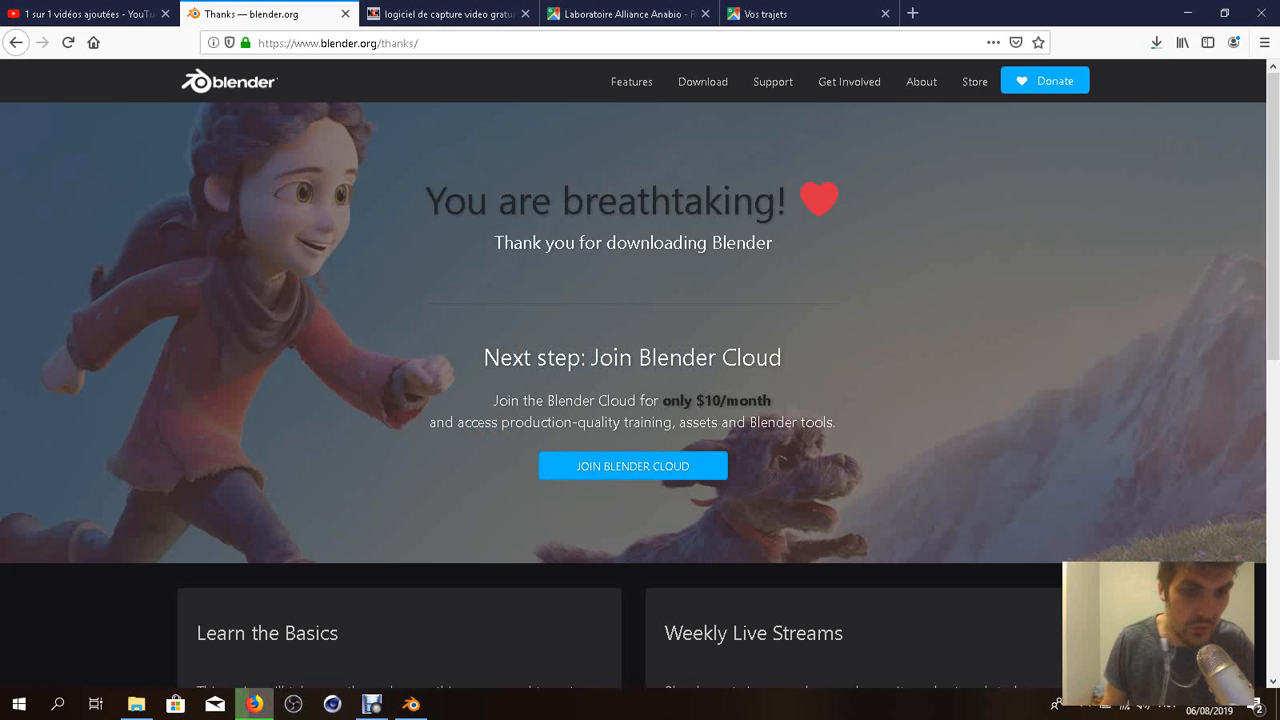
# - Check the installer's download progress, and view the account's list of channels on the YouTube upload page
pyautogui.click(1156, 42)
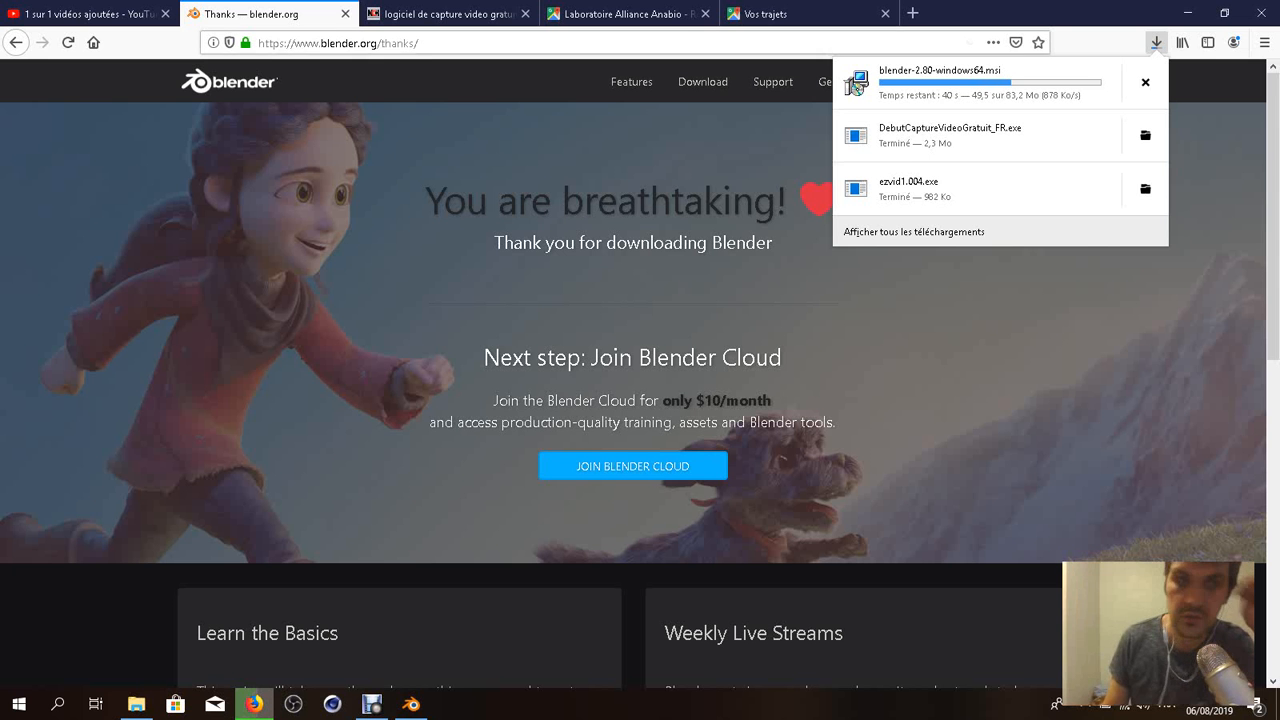
pyautogui.click(85, 13)
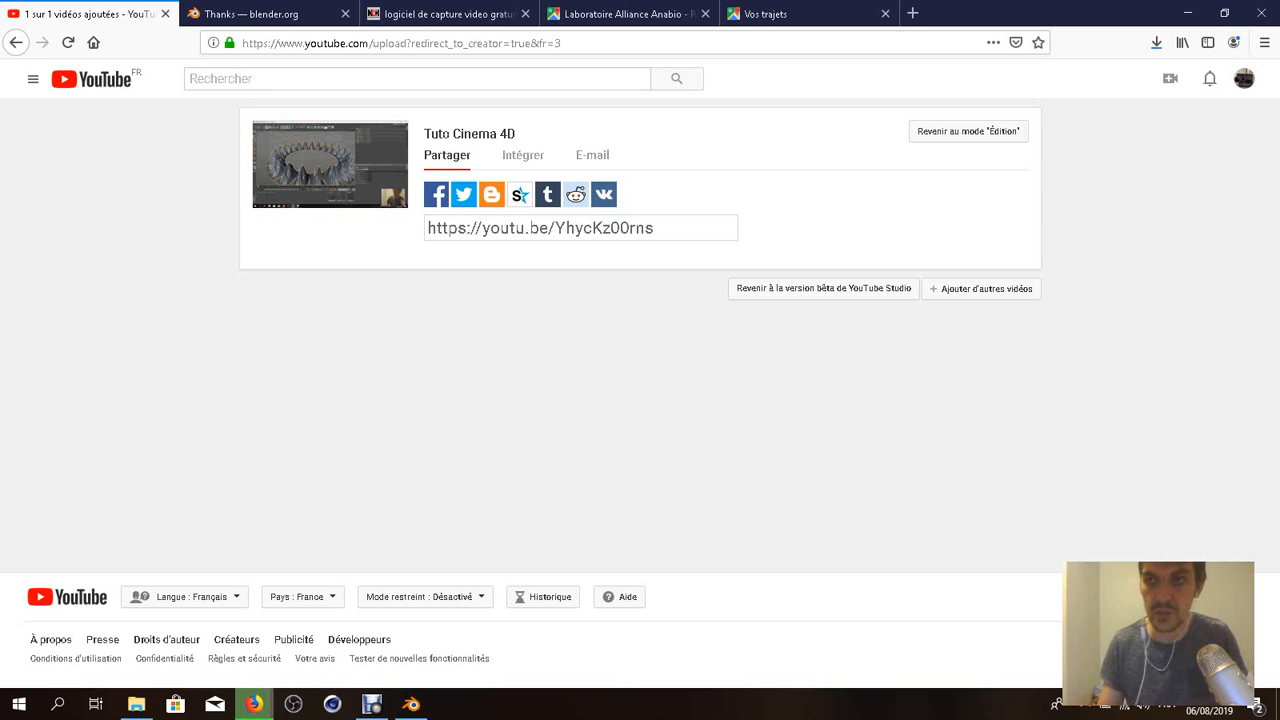
pyautogui.click(1244, 78)
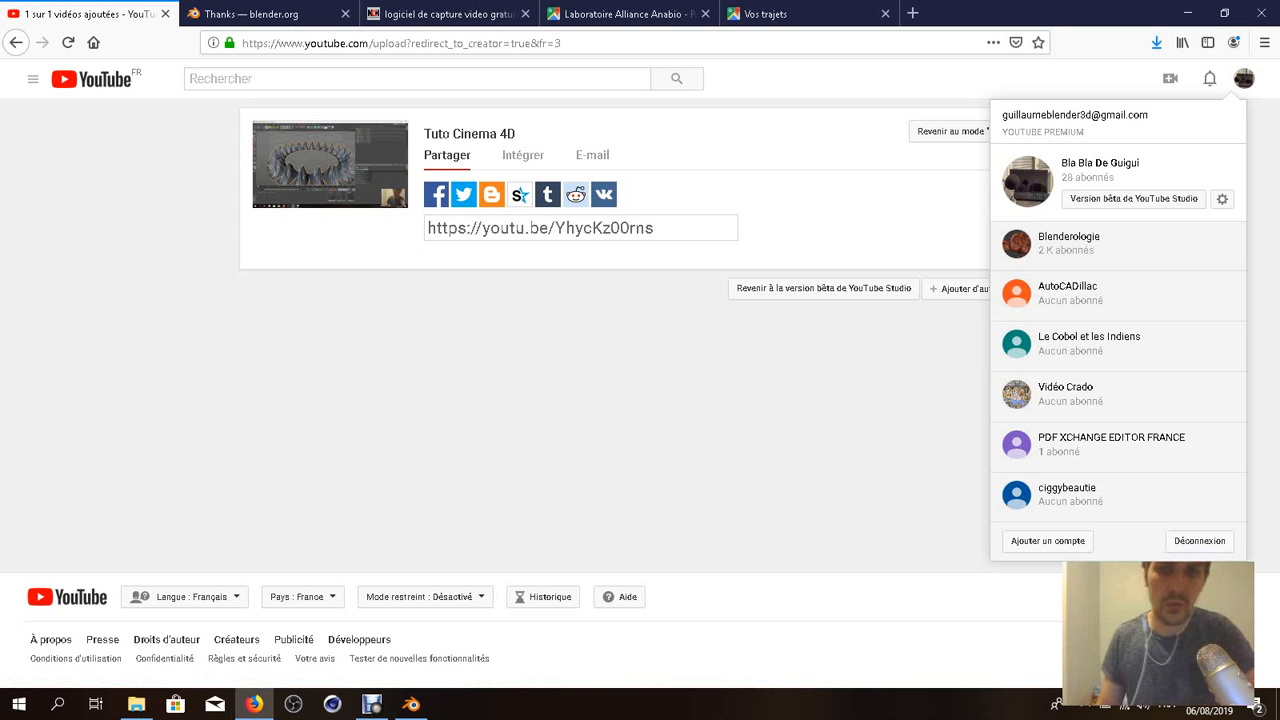
pyautogui.click(33, 79)
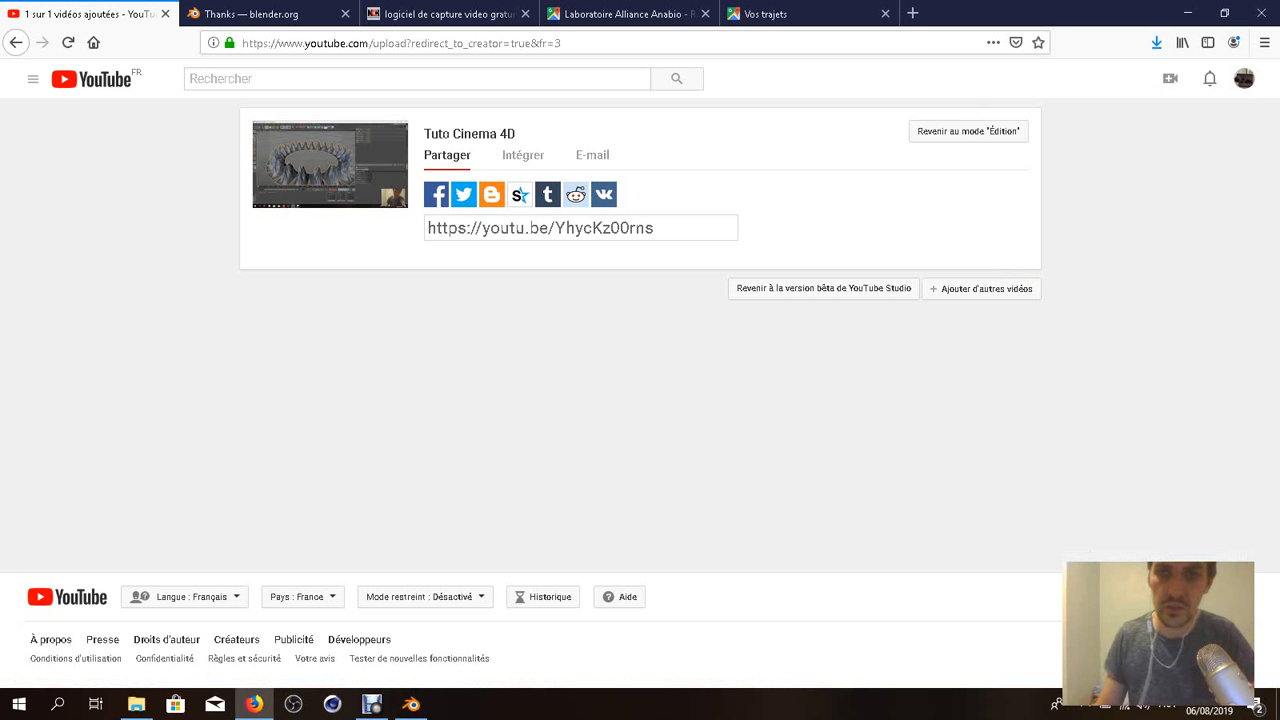
# - Run the downloaded blender-2.80-windows64.msi and confirm opening the executable file
pyautogui.click(1156, 42)
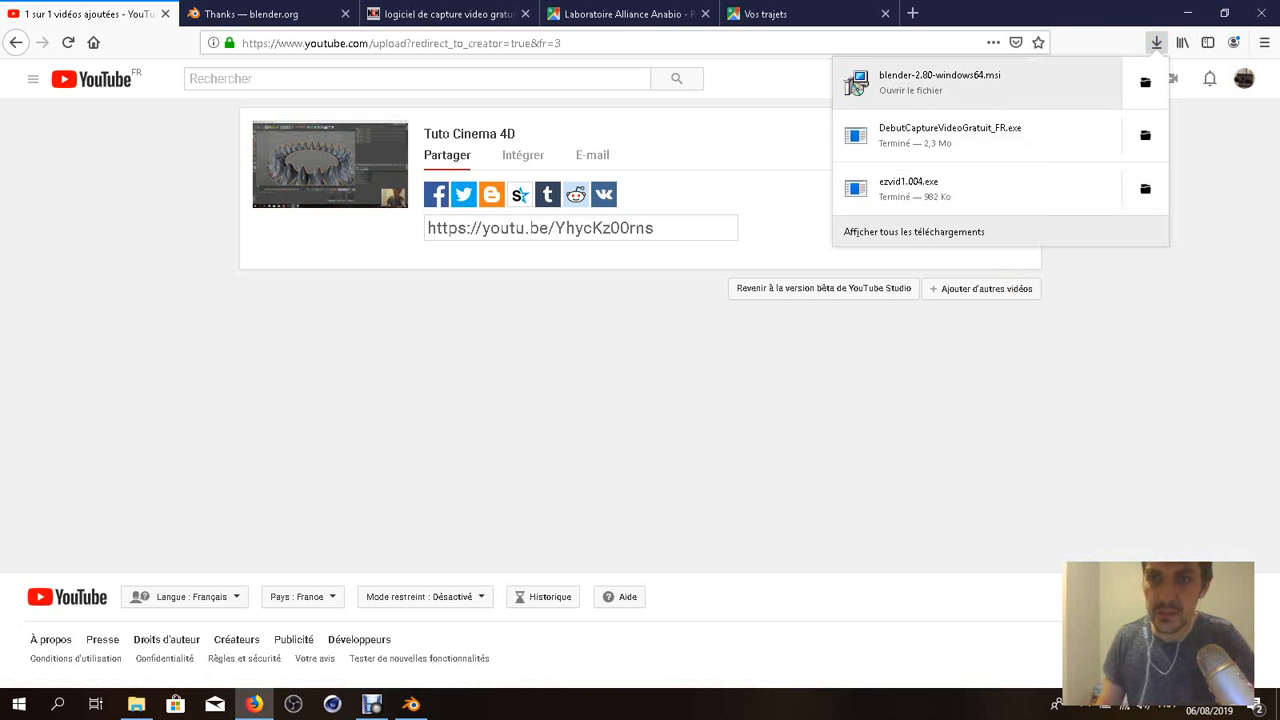
pyautogui.click(857, 85)
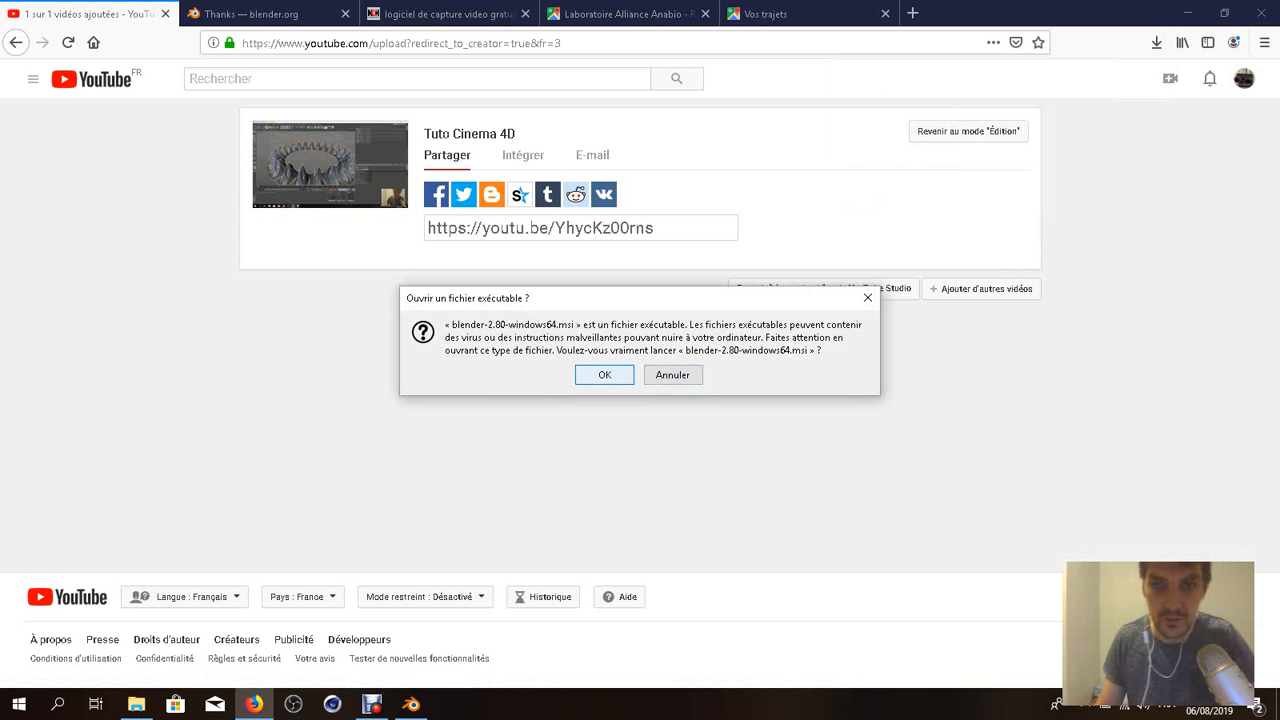
pyautogui.press('Return')
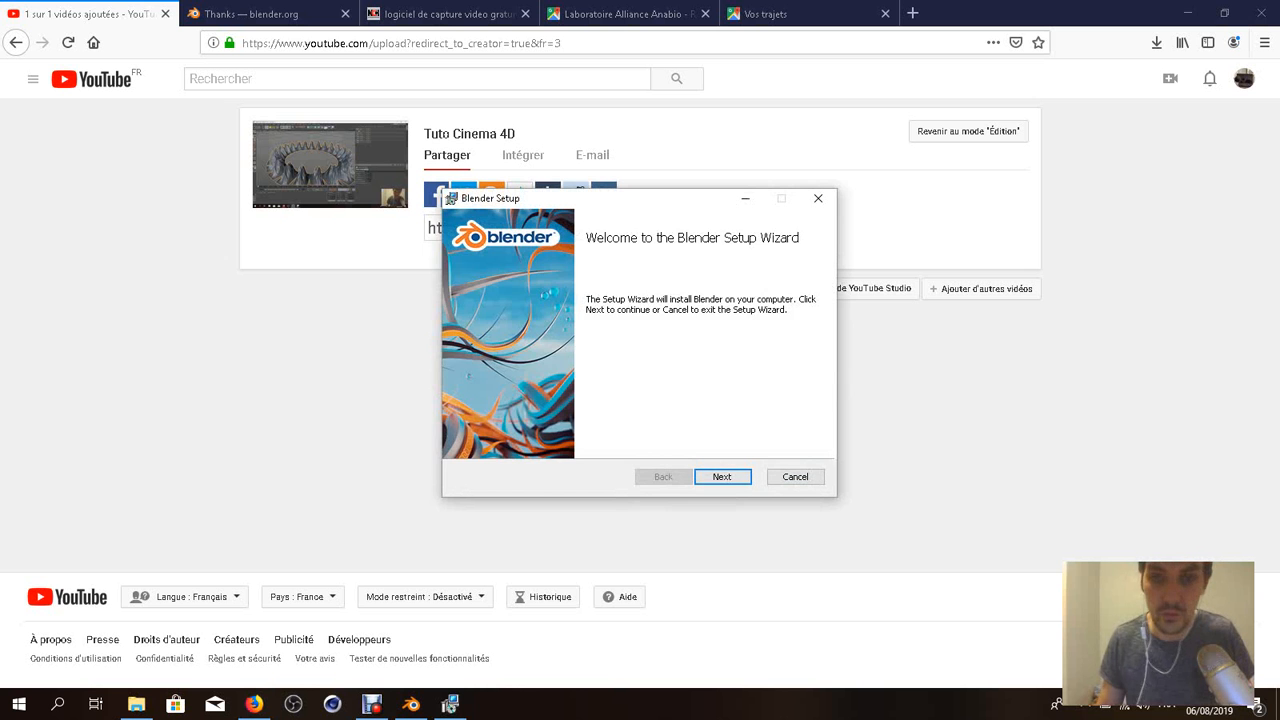
# - Install Blender with the setup wizard, accepting the license agreement and keeping the default features and location C:\Program Files\Blender Foundation\Blender\
pyautogui.press('Return')
pyautogui.click(469, 439)
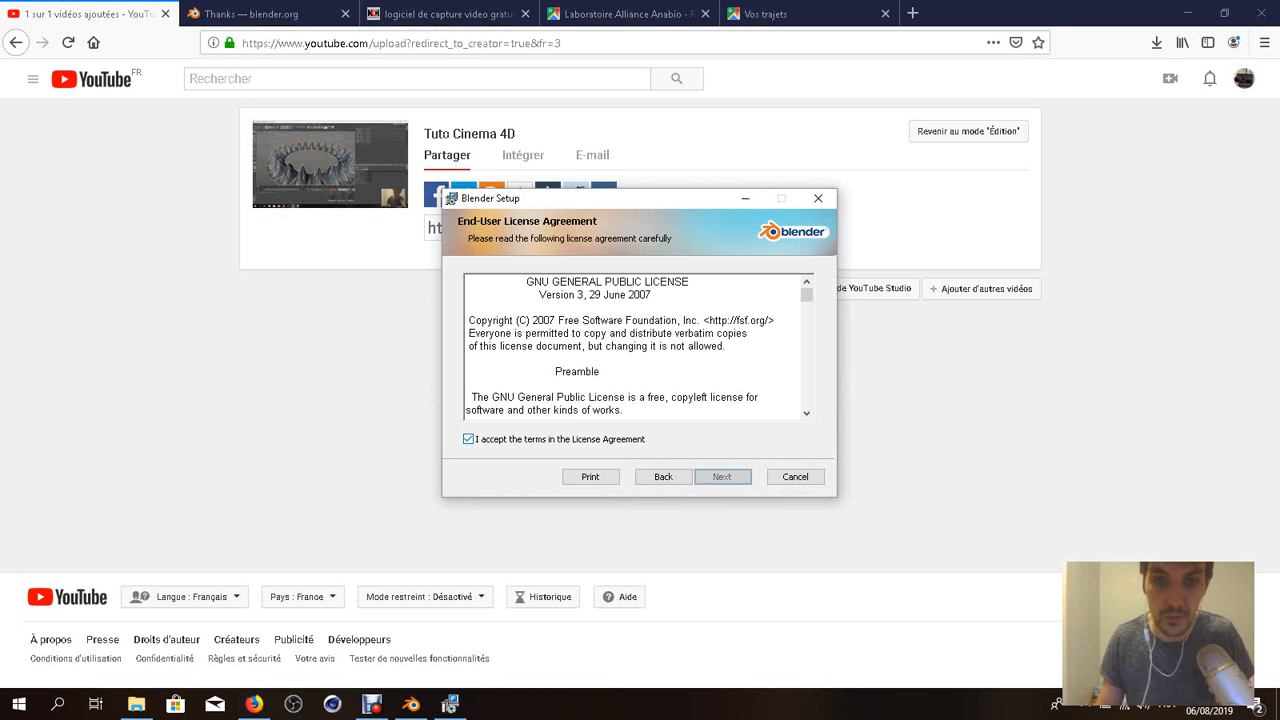
pyautogui.click(701, 477)
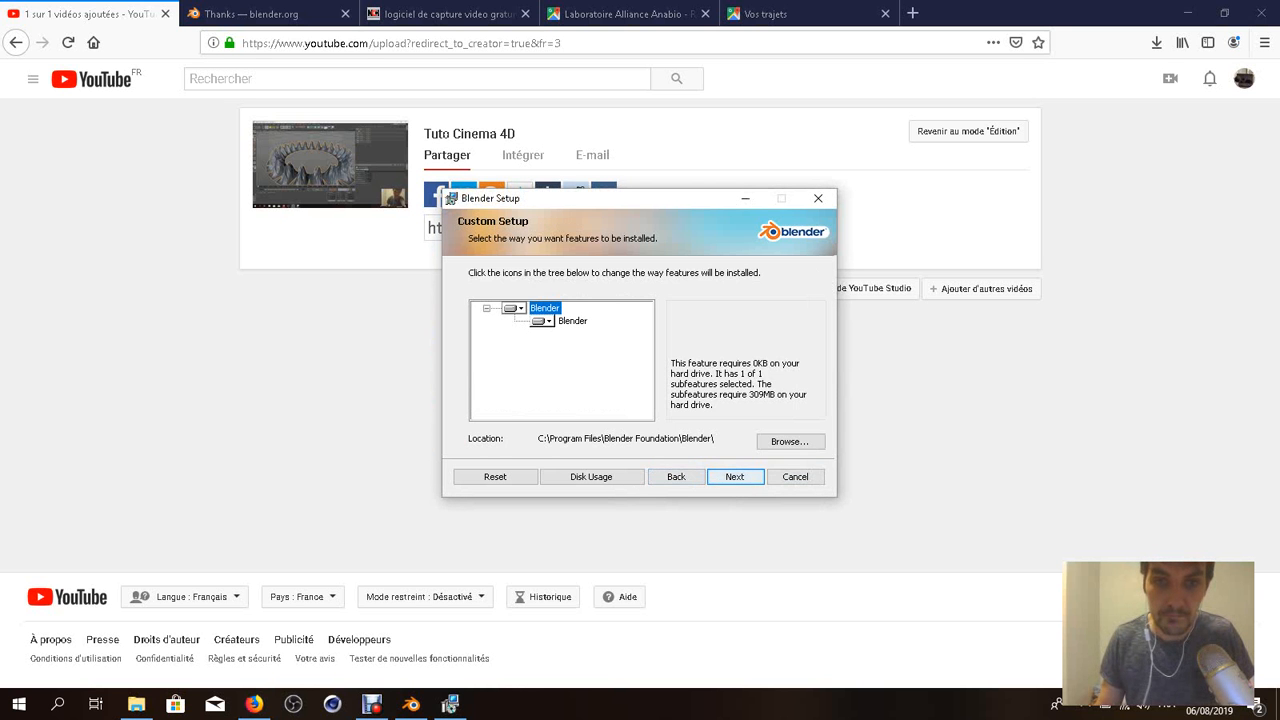
pyautogui.click(735, 477)
pyautogui.press('Return')
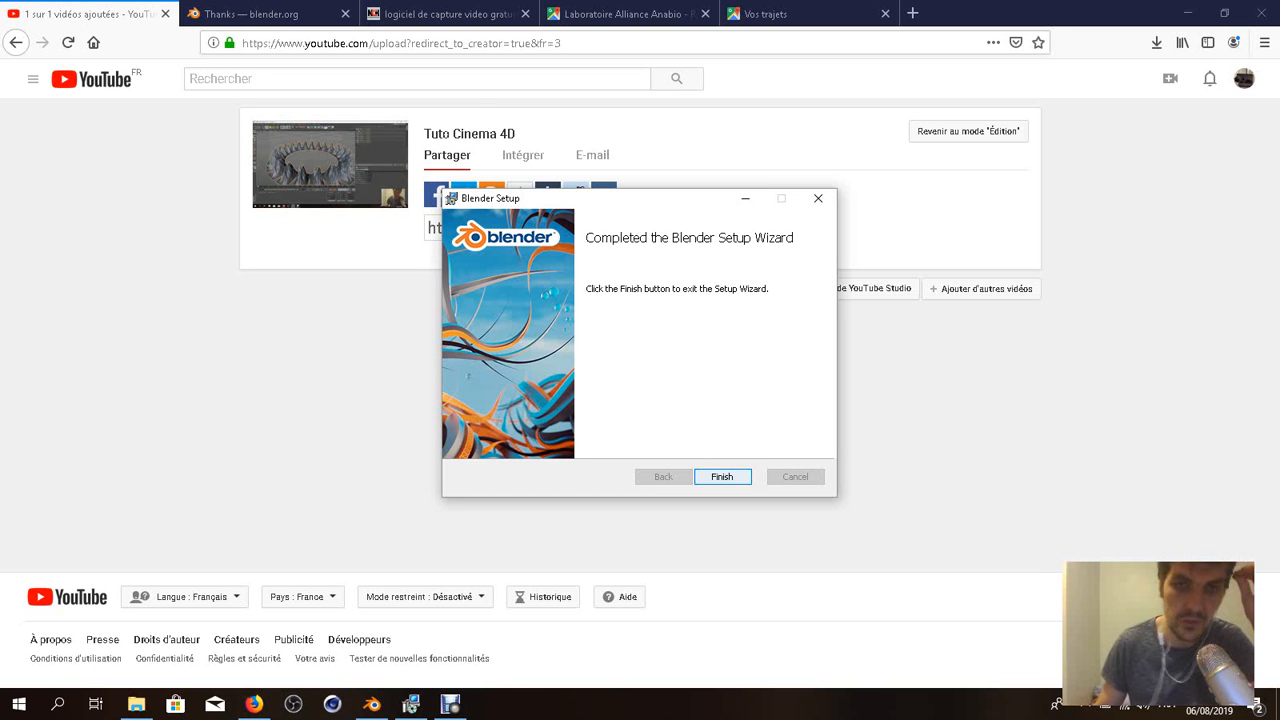
pyautogui.press('Return')
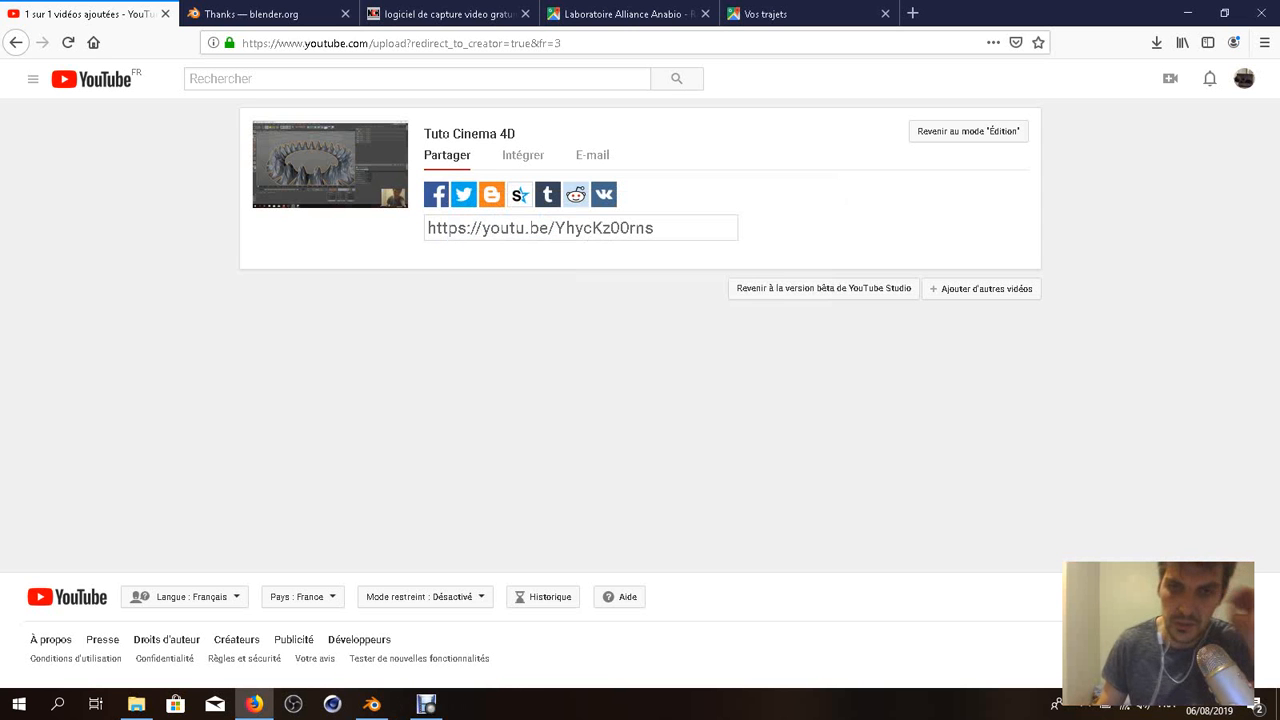
# - Find blender through the Windows search, launch the installed application, and close the extra Blender window
pyautogui.press('super')
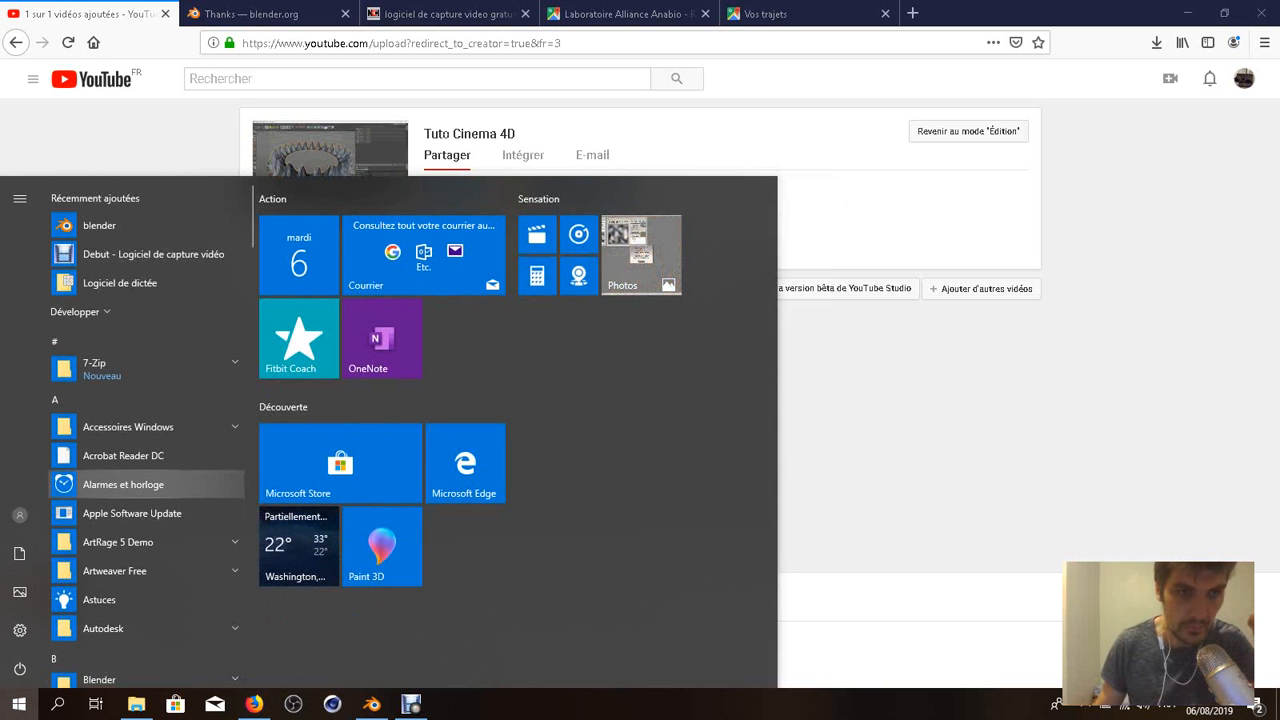
pyautogui.write('blender')
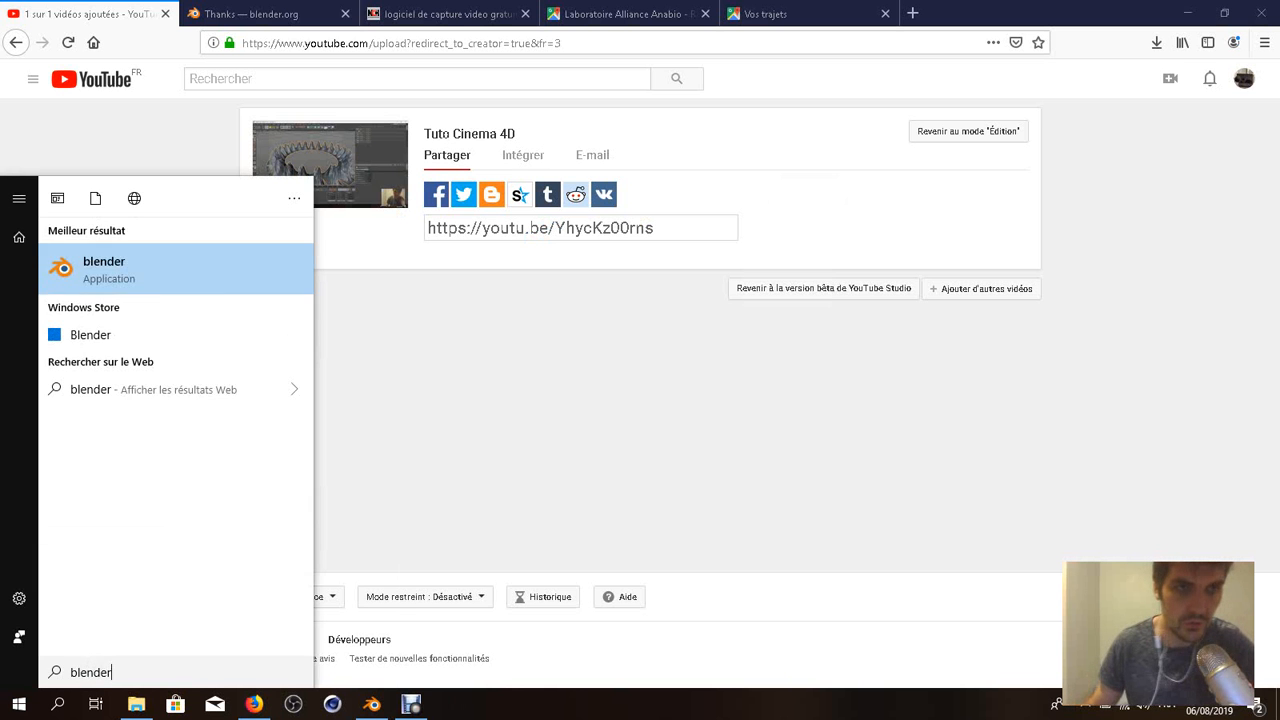
pyautogui.press('Return')
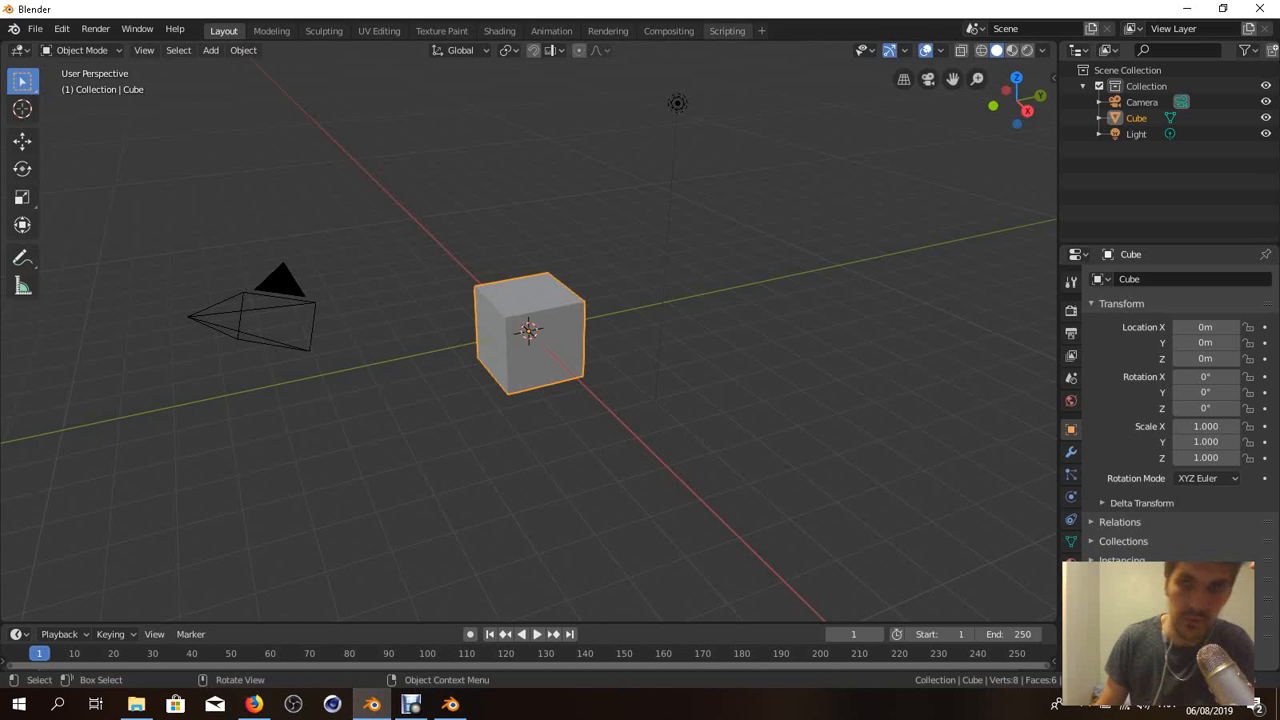
pyautogui.moveTo(727, 9); pyautogui.dragTo(471, 133)
pyautogui.click(991, 132)
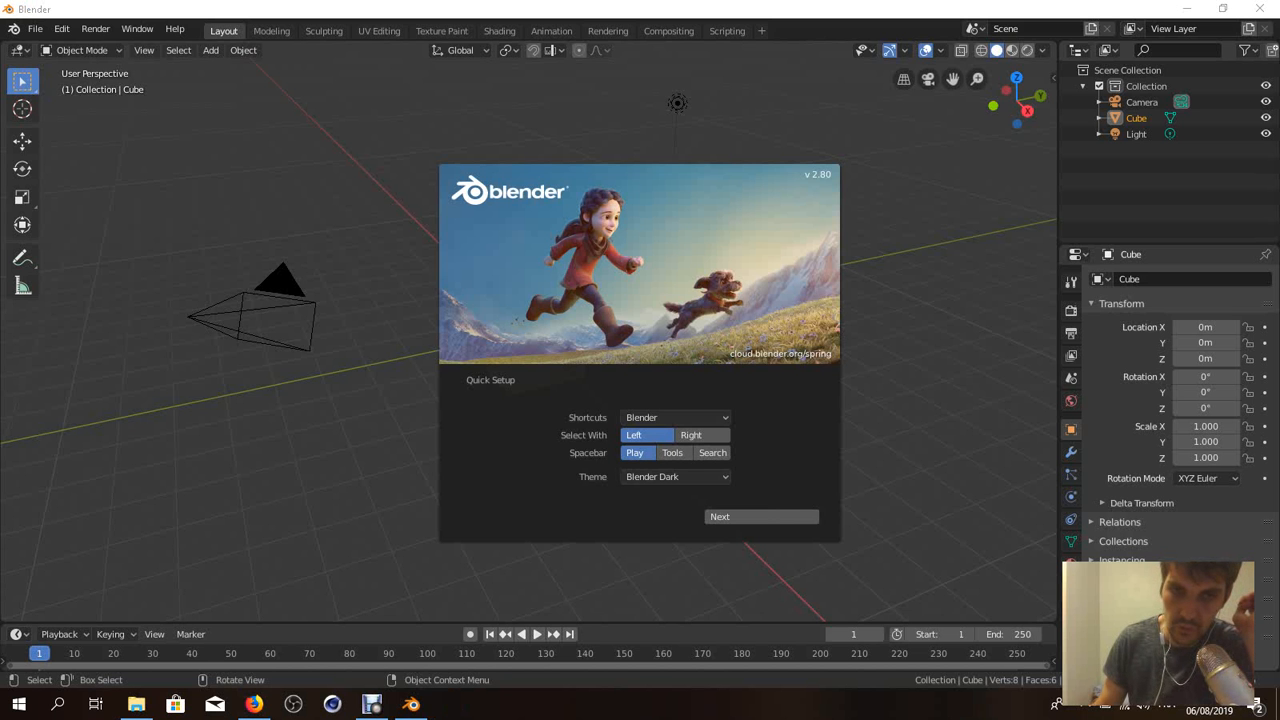
# - In the Quick Setup, set the Spacebar action to Search, continue, and dismiss the splash screen
pyautogui.click(712, 453)
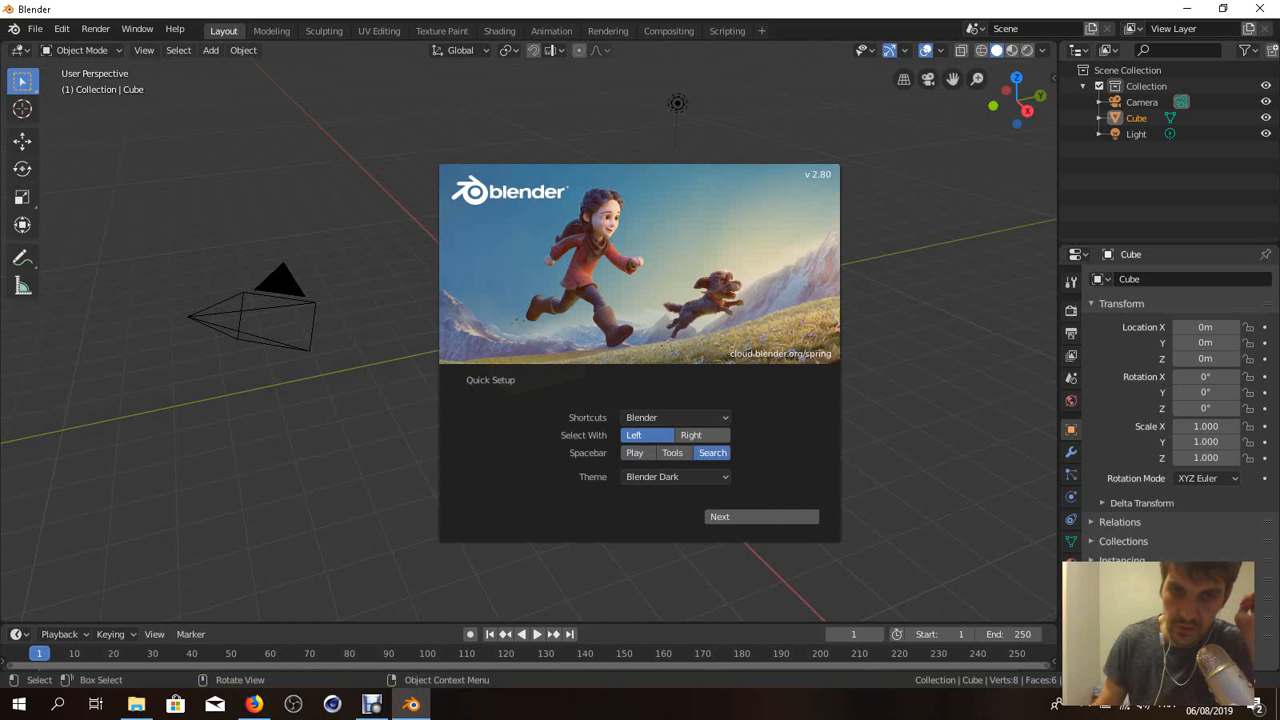
pyautogui.click(760, 516)
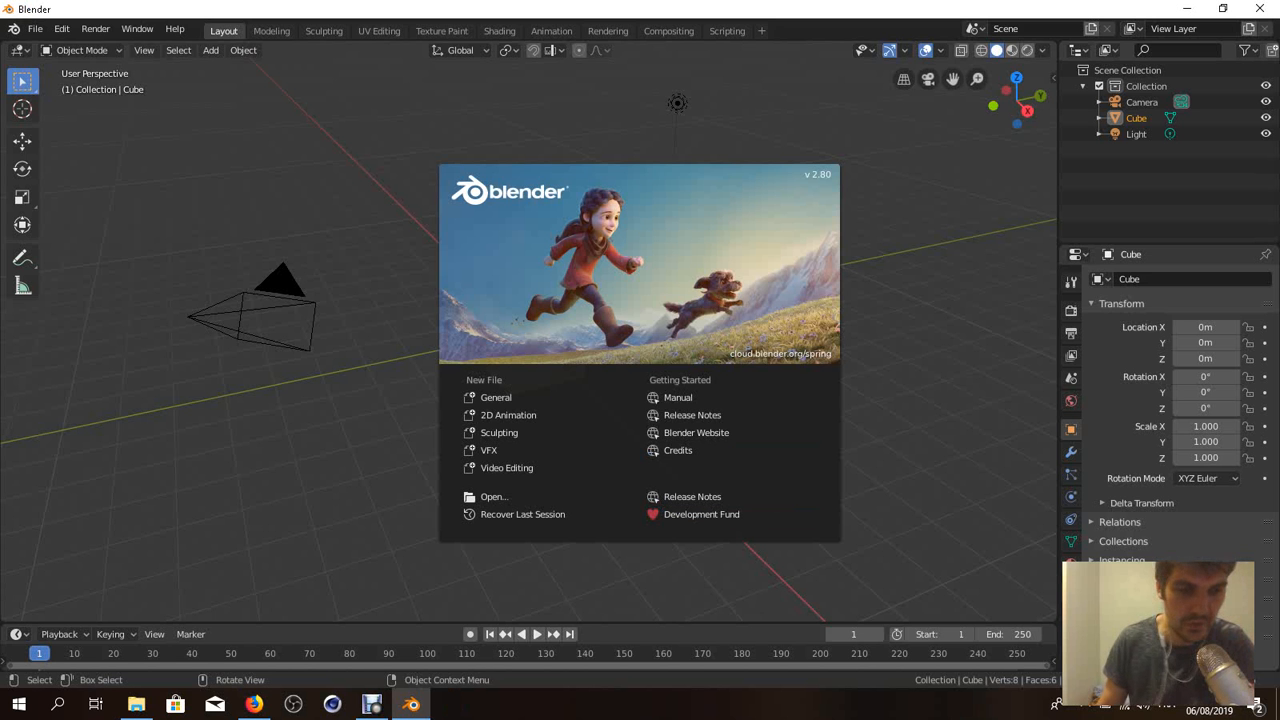
pyautogui.press('Escape')
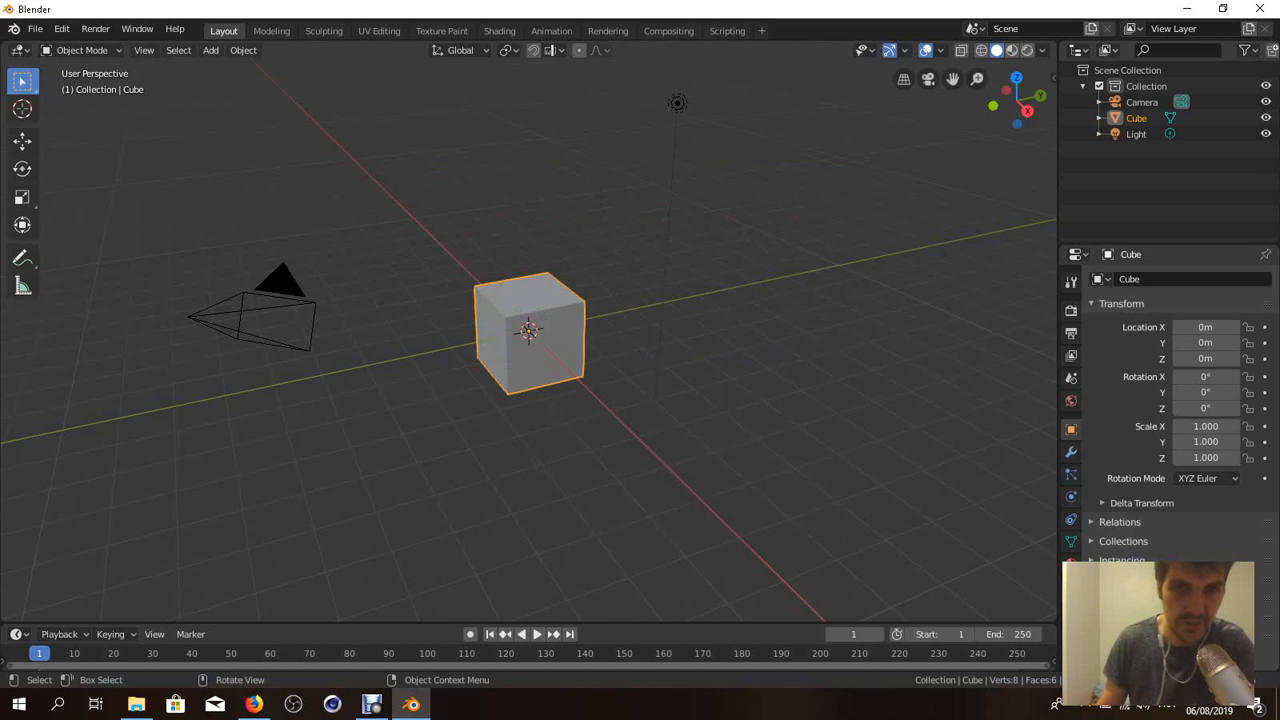
# - Search the operators for "prefe" and run Show Preferences to open the Blender Preferences window
pyautogui.click(35, 29)
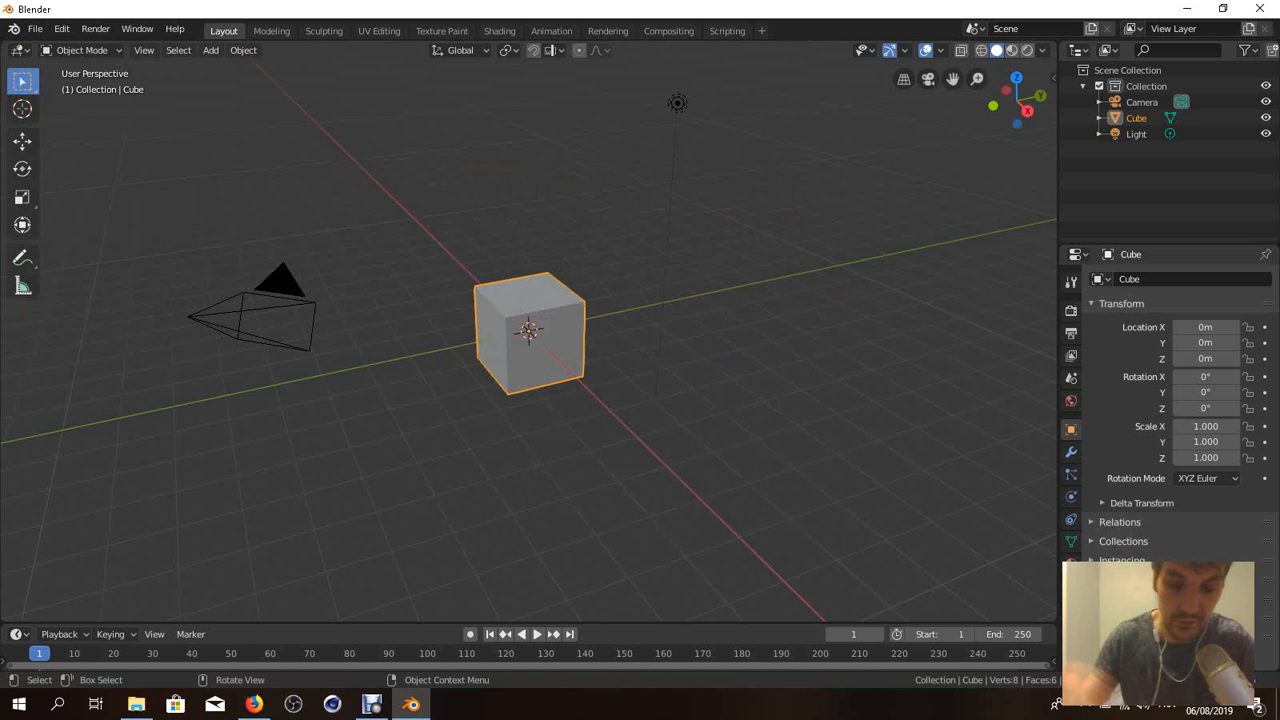
pyautogui.press('F3')
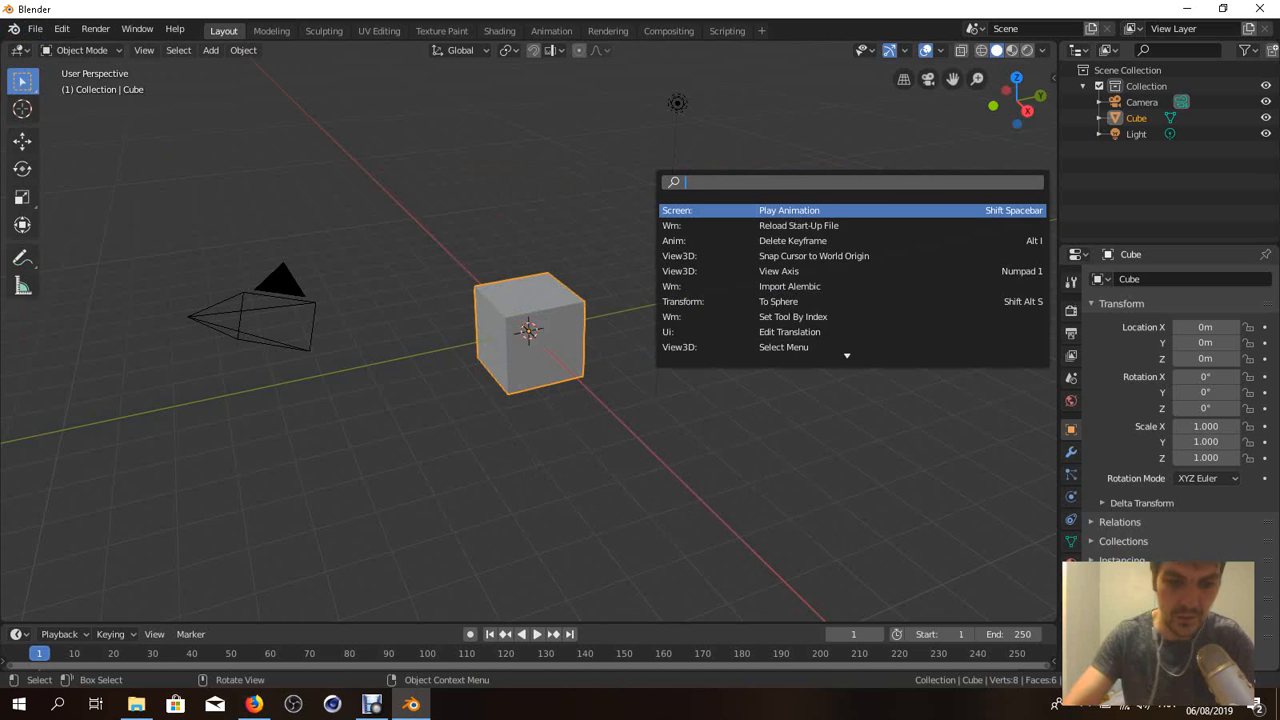
pyautogui.write('prefe')
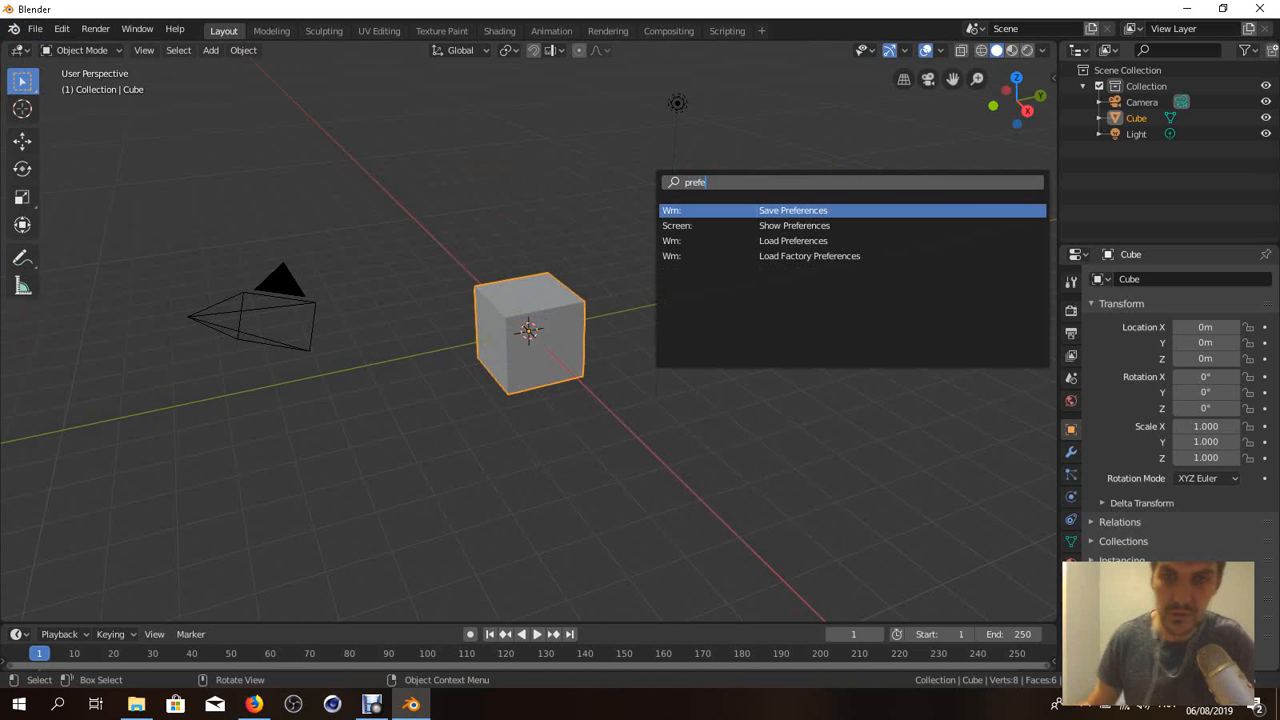
pyautogui.press('Up')
pyautogui.press('Up')
pyautogui.press('Up')
pyautogui.press('Return')
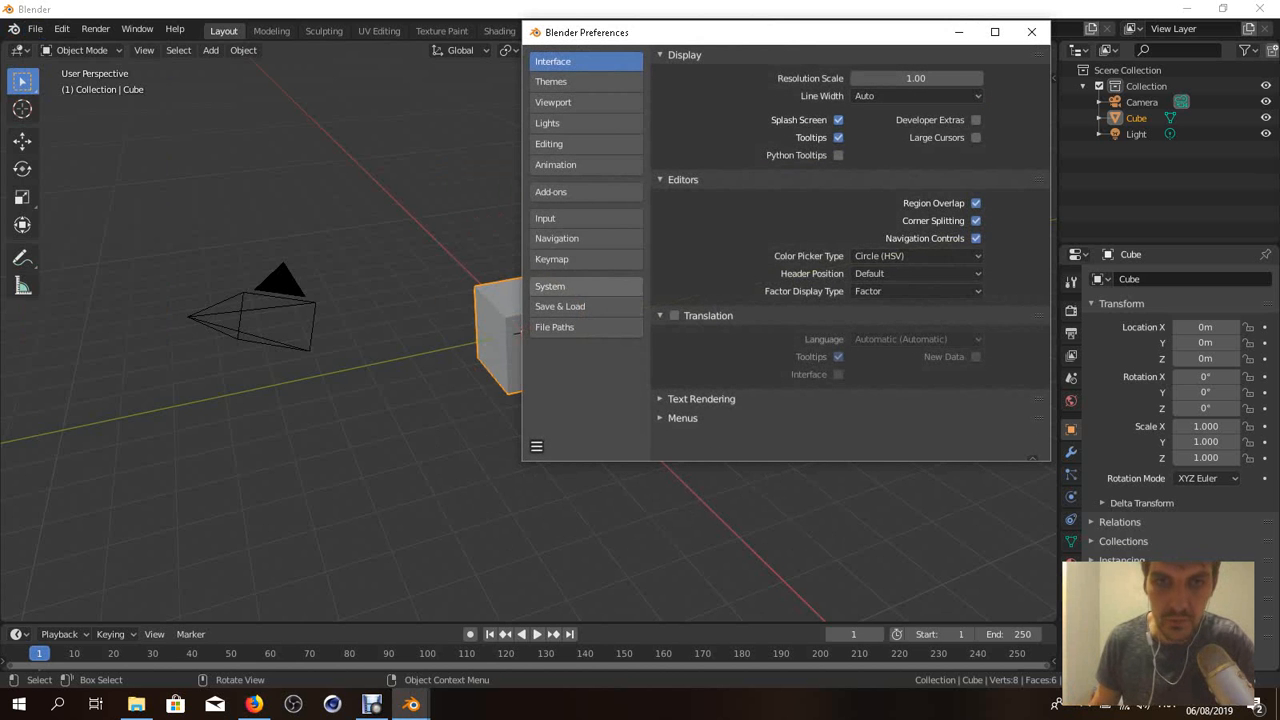
# - Examine the System preferences and the Menus options within the Interface preferences
pyautogui.click(560, 286)
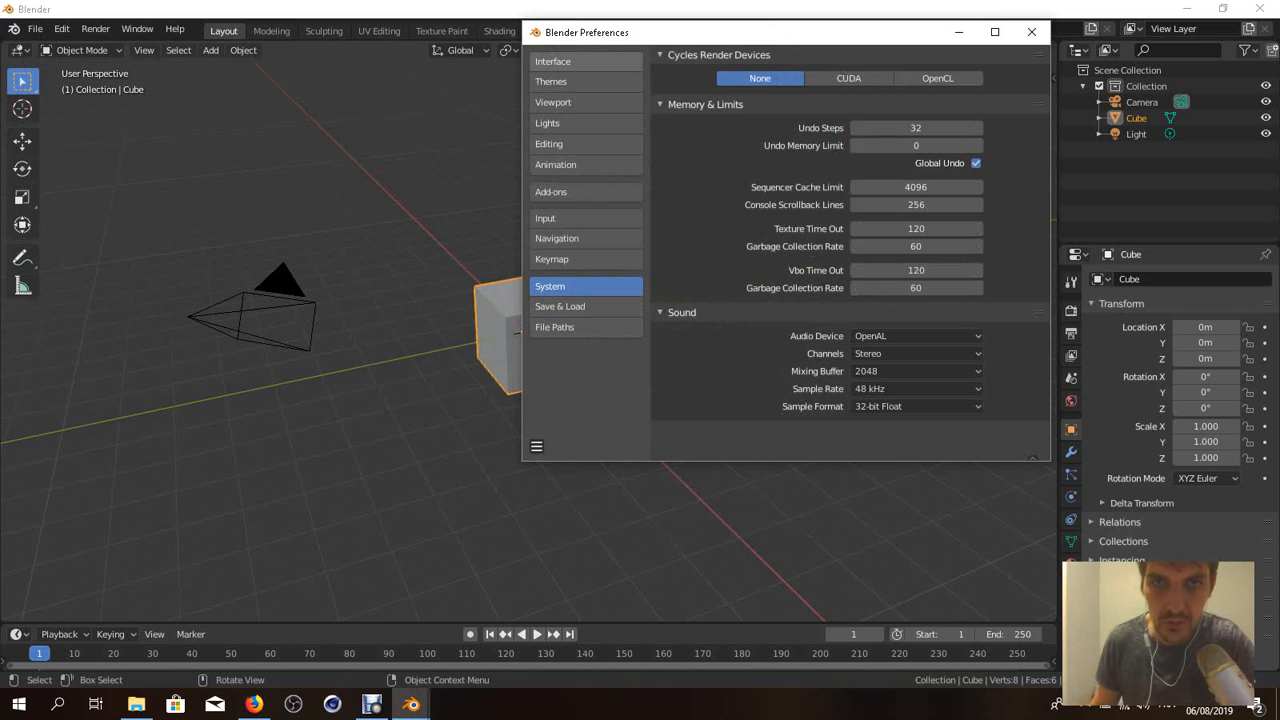
pyautogui.click(555, 62)
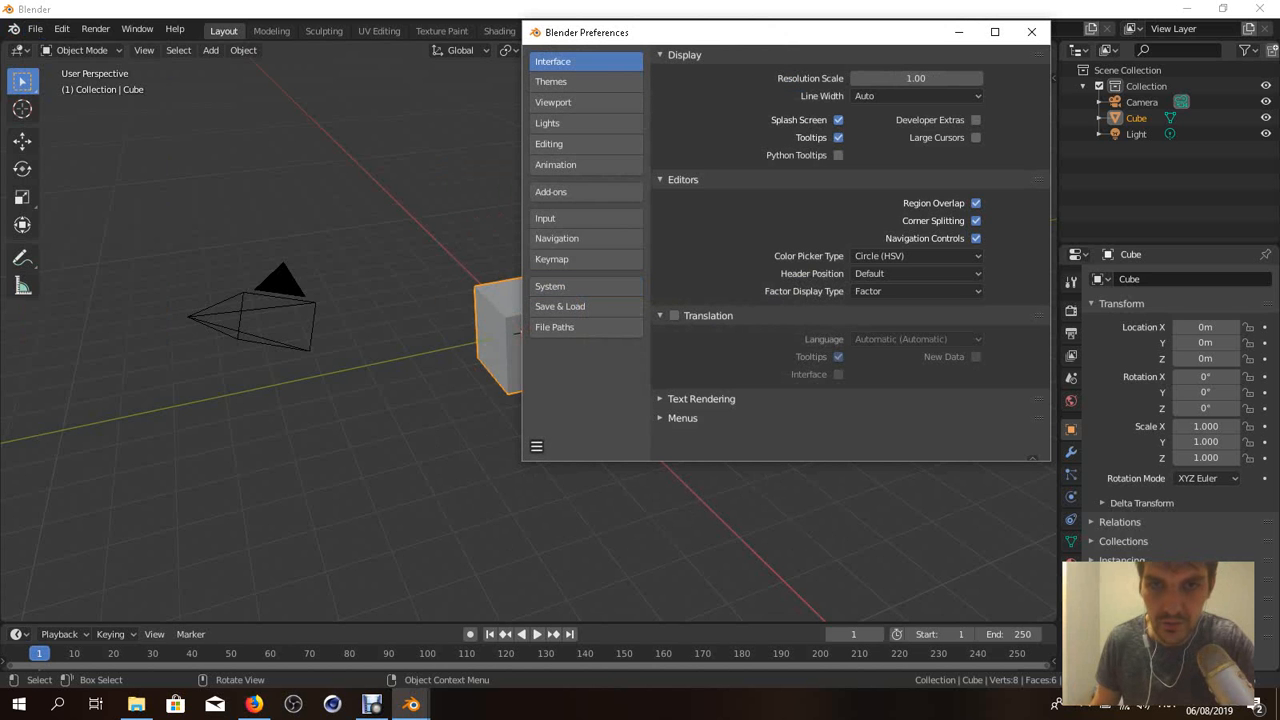
pyautogui.click(682, 418)
pyautogui.scroll(-4, 682, 418)
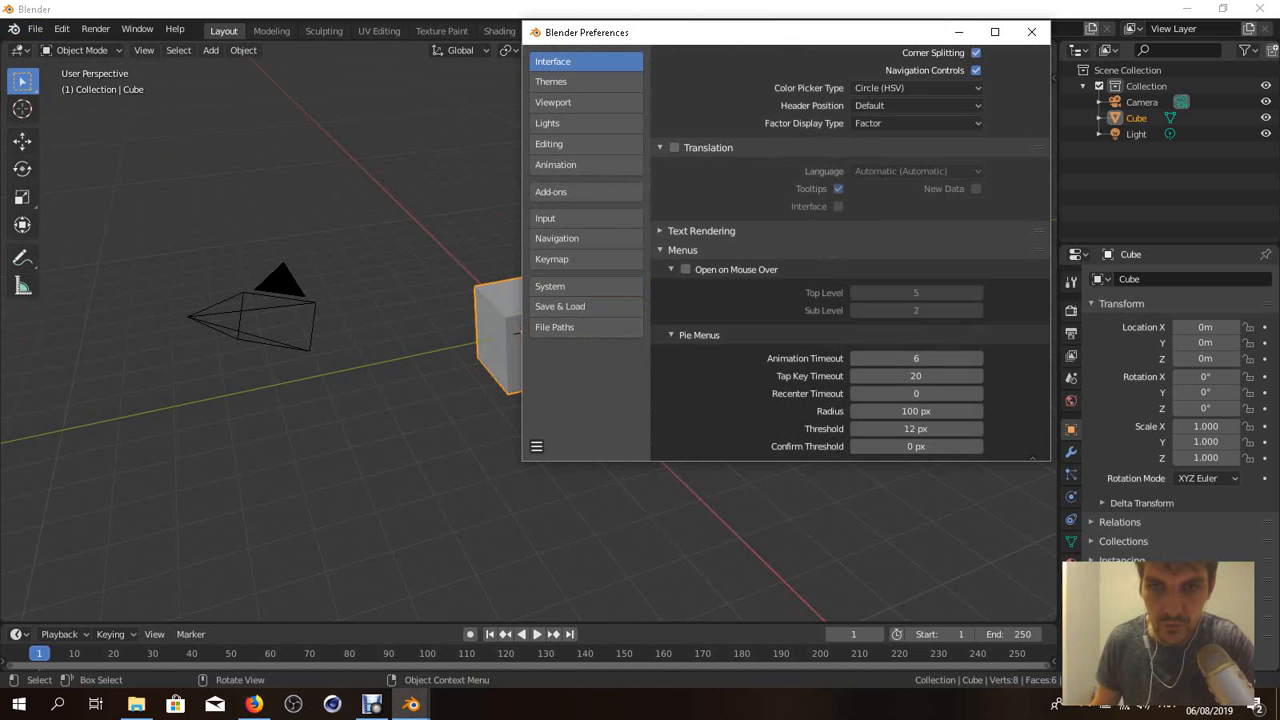
pyautogui.scroll(4, 682, 418)
pyautogui.click(682, 418)
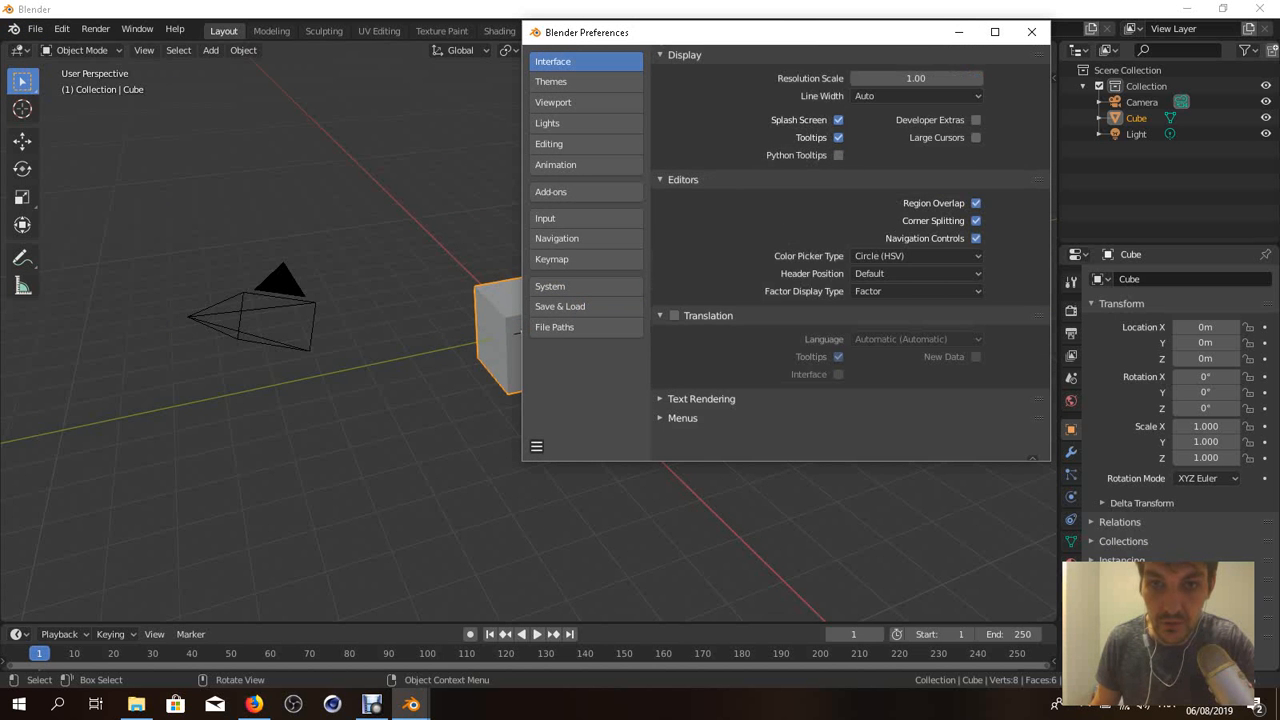
# - Set the translation language to French (Français), enable Translation, and close the preferences window
pyautogui.click(916, 339)
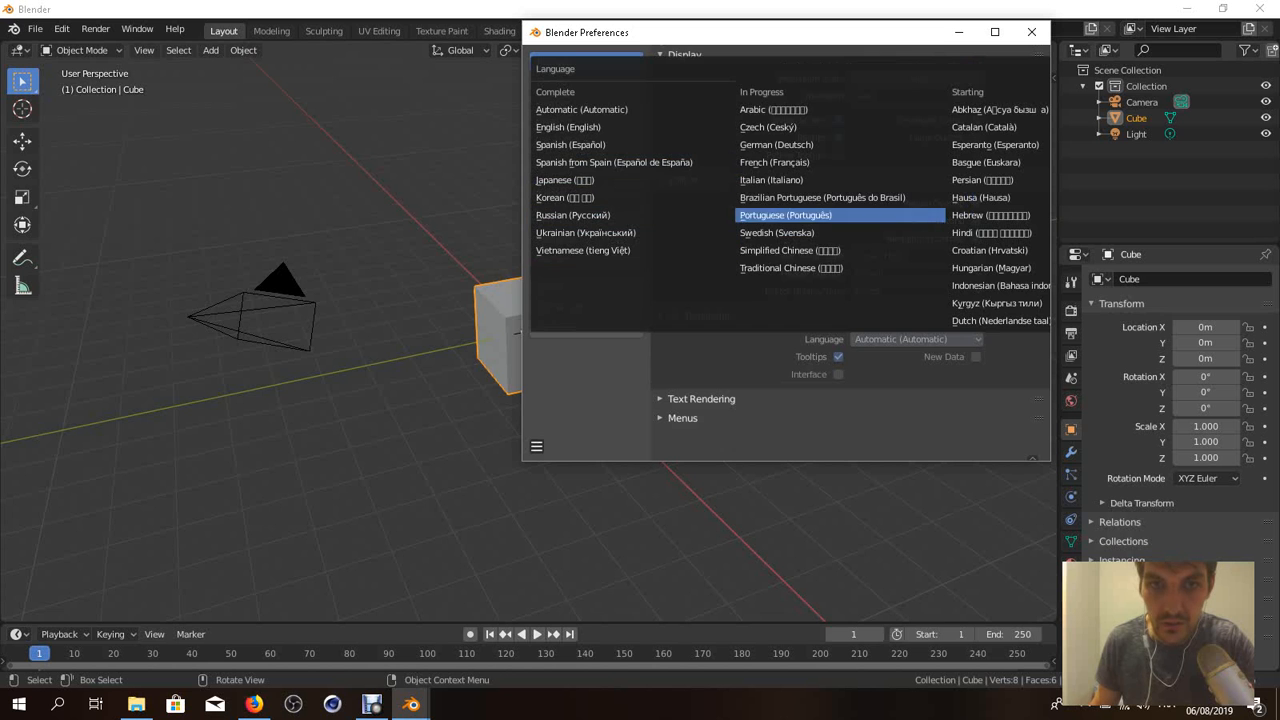
pyautogui.click(774, 162)
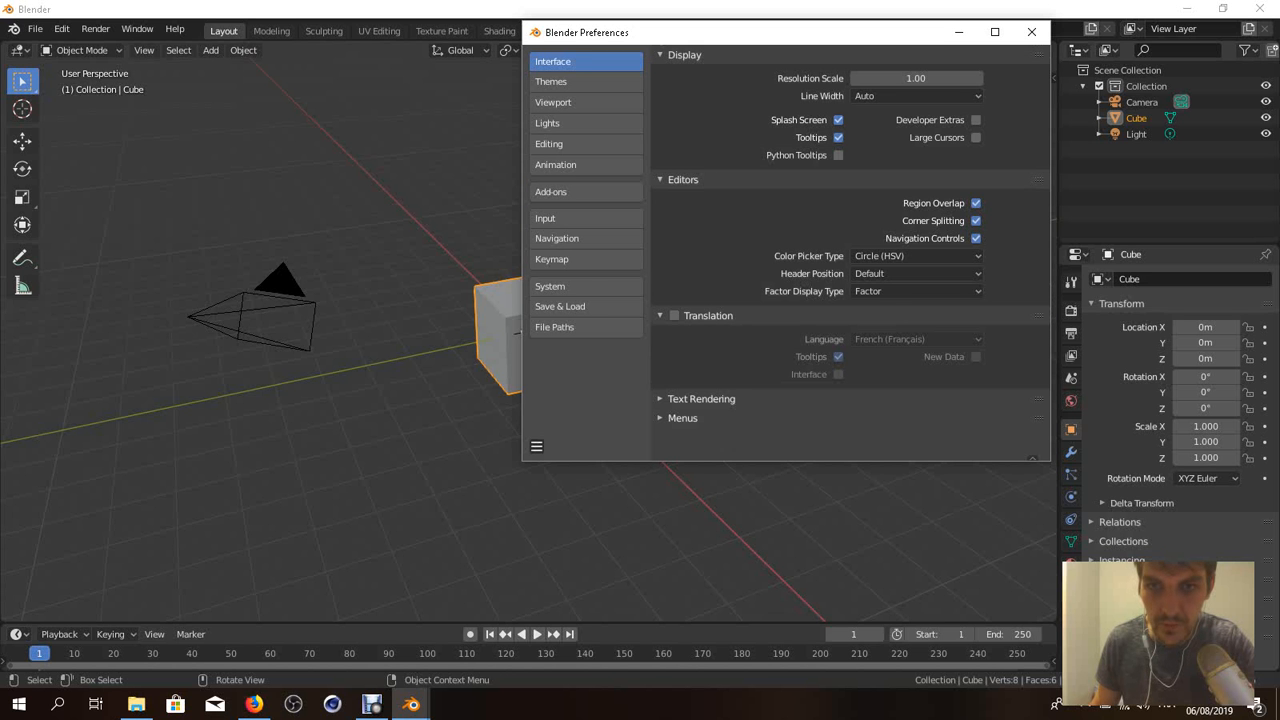
pyautogui.moveTo(700, 32); pyautogui.dragTo(508, 50)
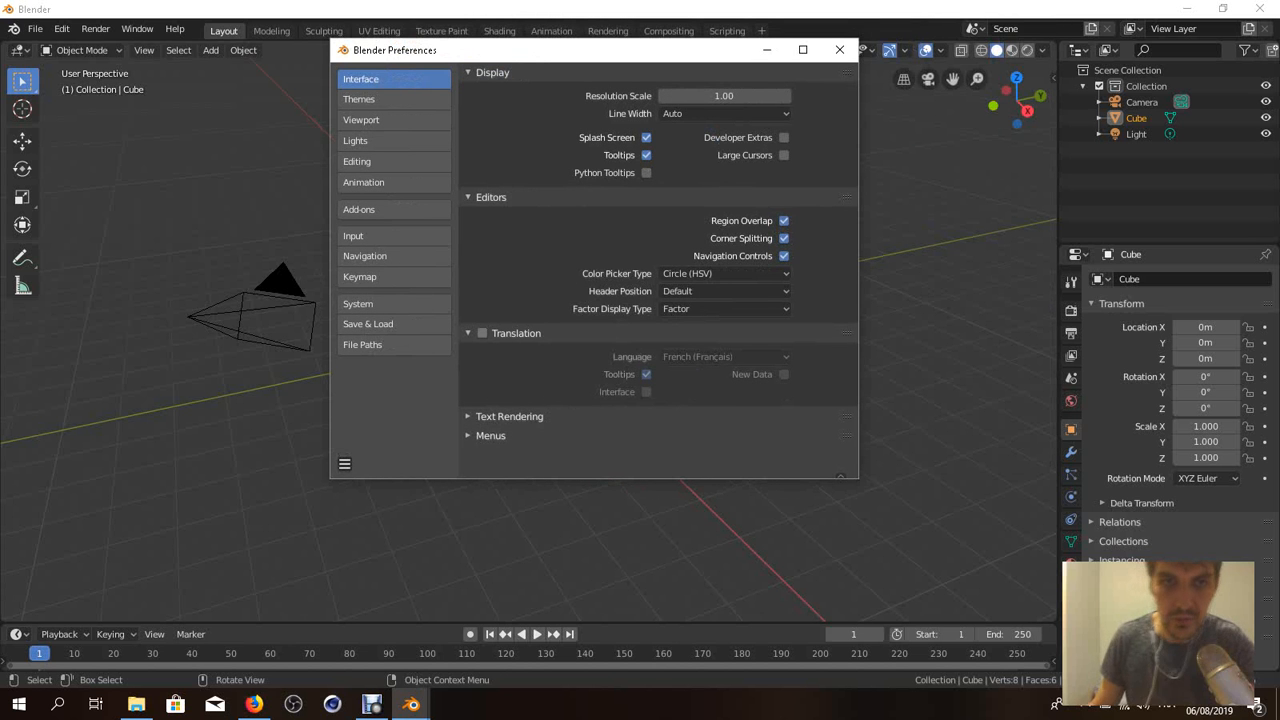
pyautogui.click(482, 333)
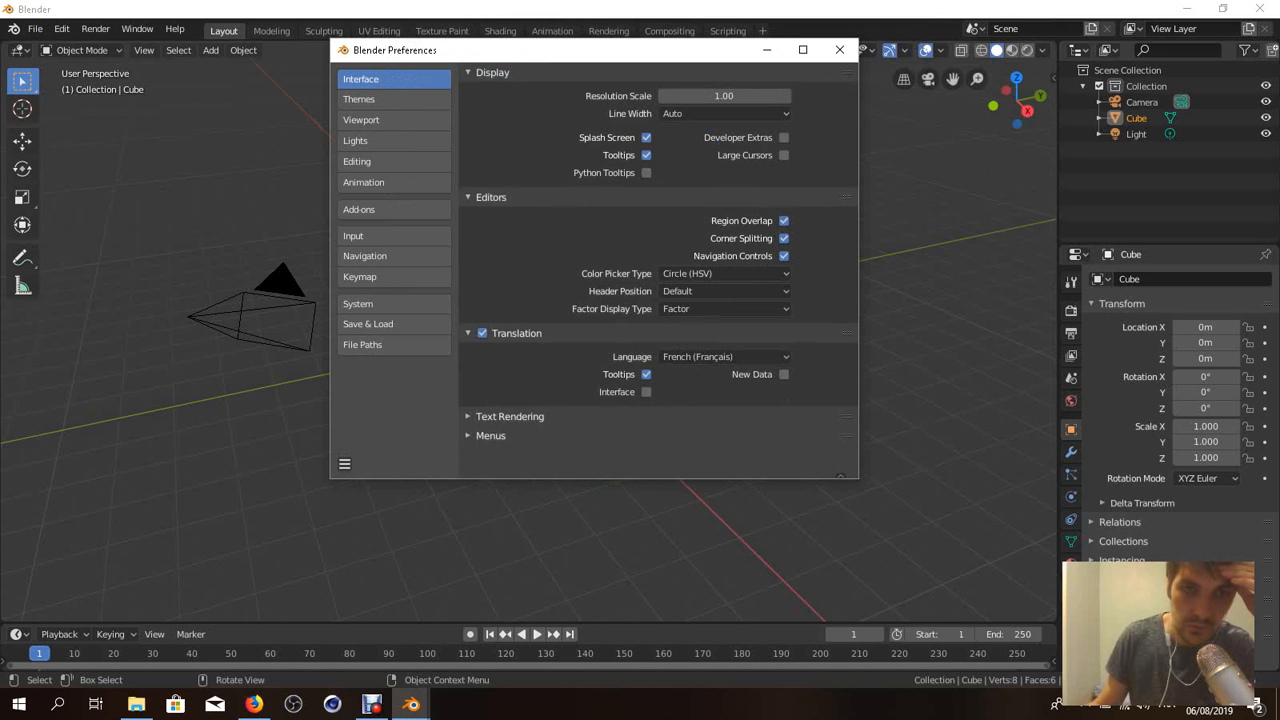
pyautogui.click(344, 463)
pyautogui.click(344, 463)
pyautogui.click(839, 49)
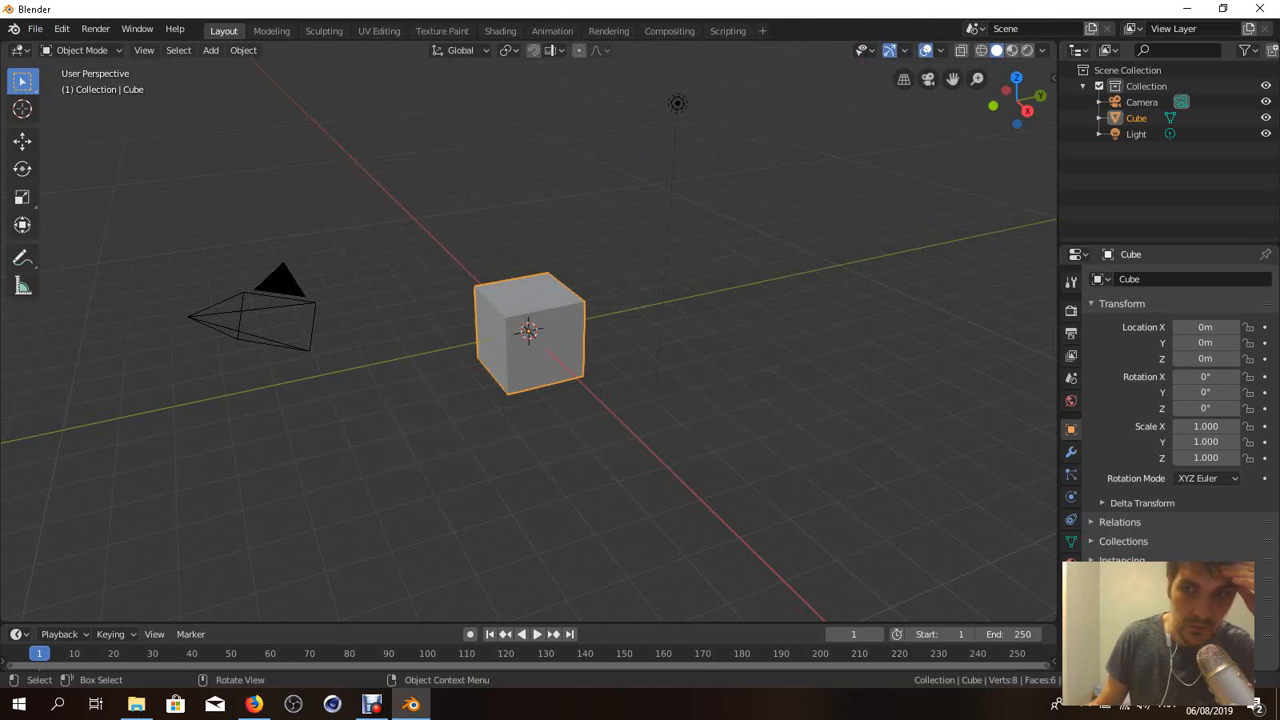
# - Reopen the Blender Preferences window by searching the operators for "preferen" and running Show Preferences
pyautogui.press('F3')
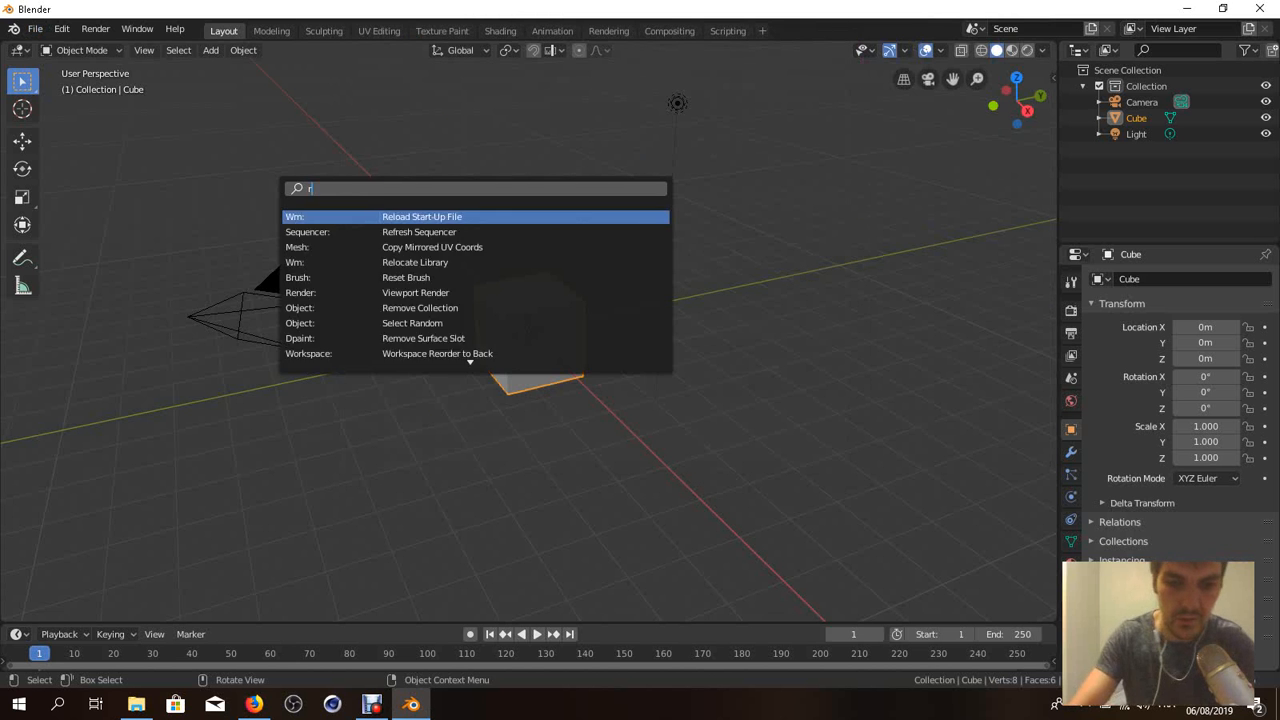
pyautogui.write('rpef')
pyautogui.press('BackSpace')
pyautogui.press('BackSpace')
pyautogui.press('BackSpace')
pyautogui.press('BackSpace')
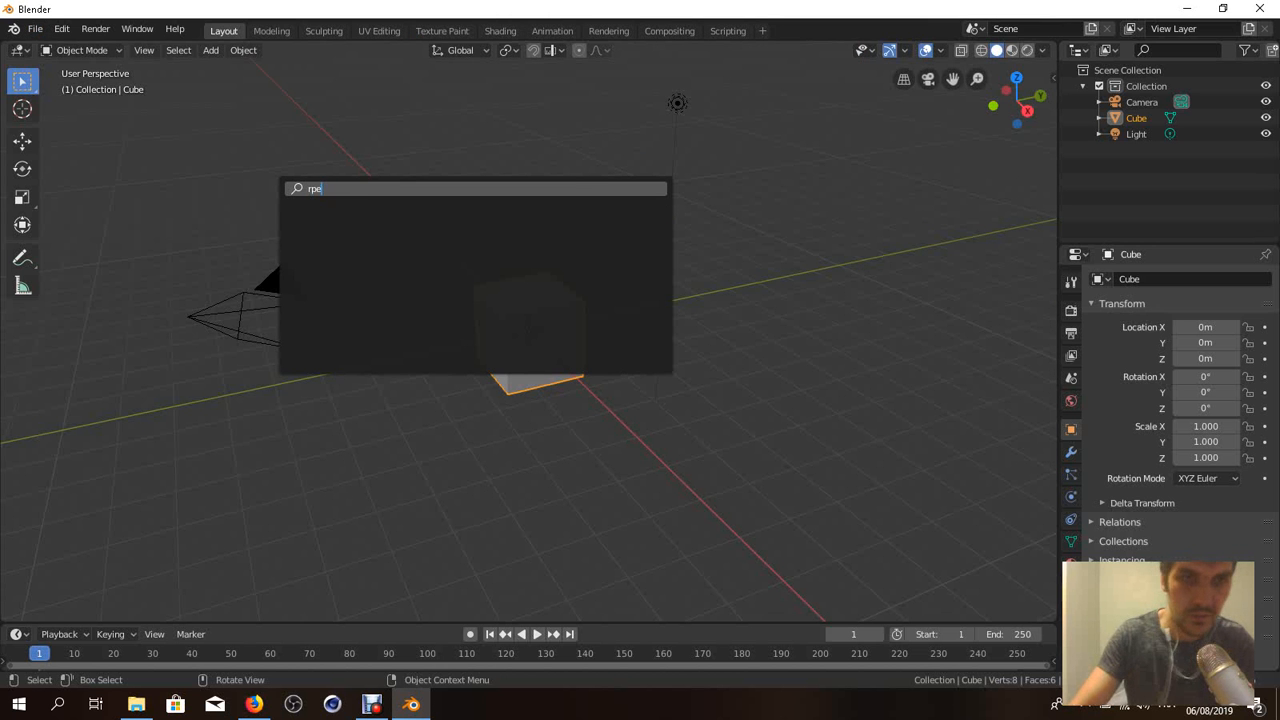
pyautogui.write('preferen')
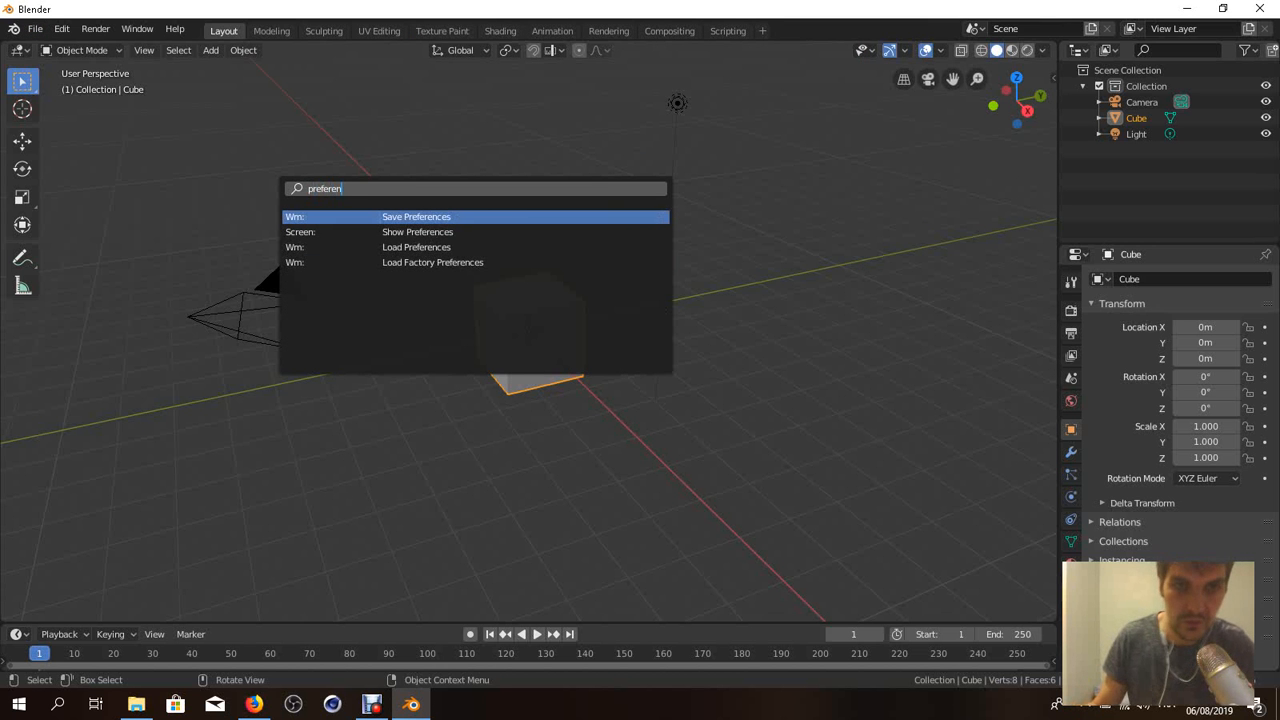
pyautogui.press('Down')
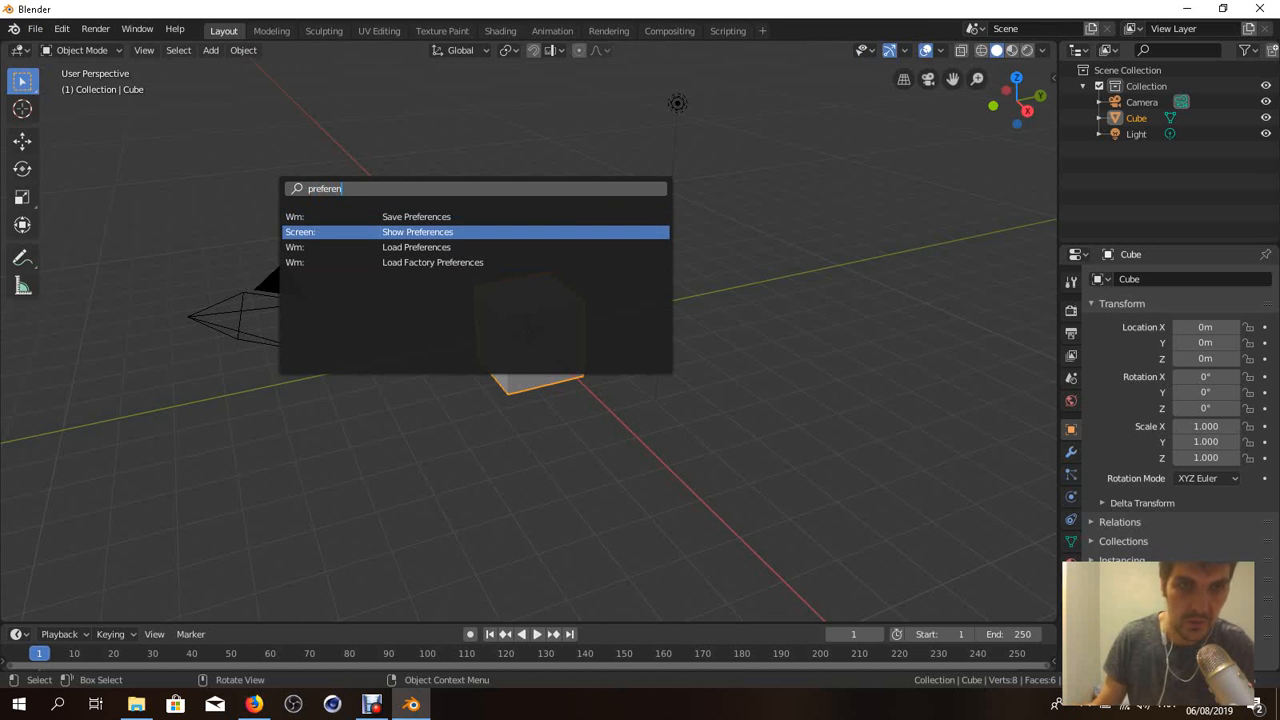
pyautogui.press('Return')
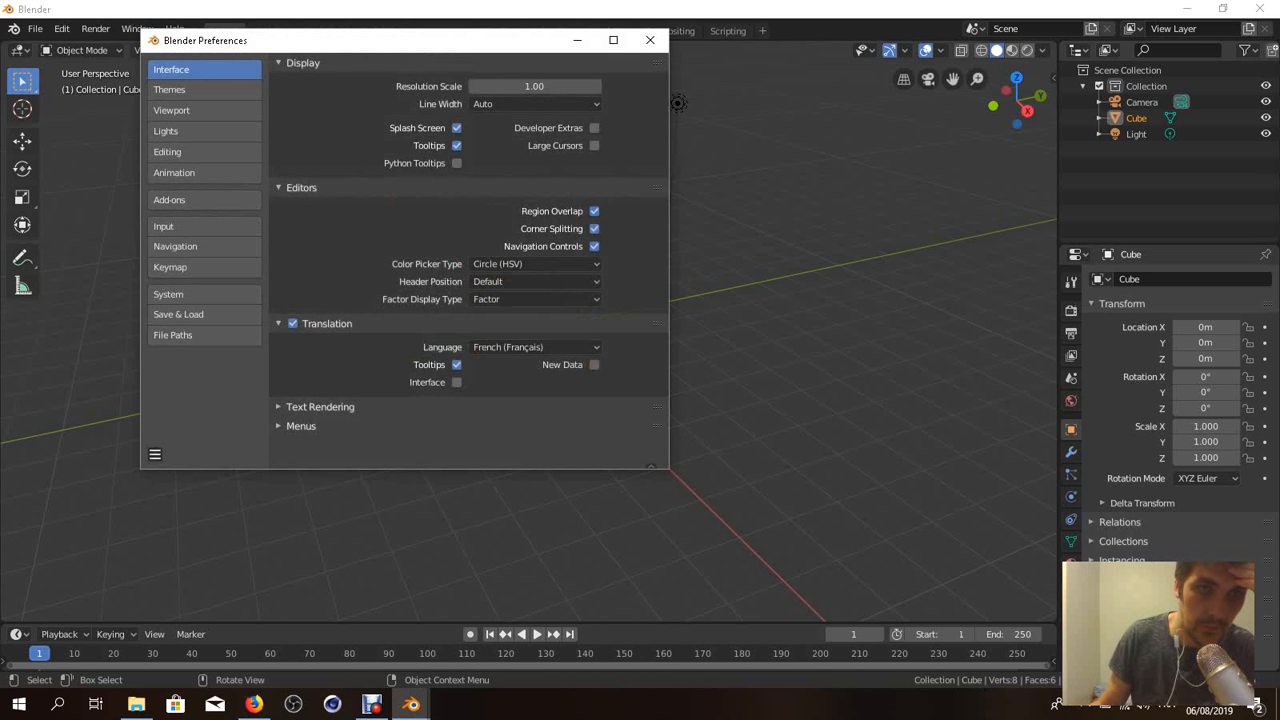
# - Enable translation of the Interface and of New Data in the Interface preferences, and close the preferences window
pyautogui.click(200, 294)
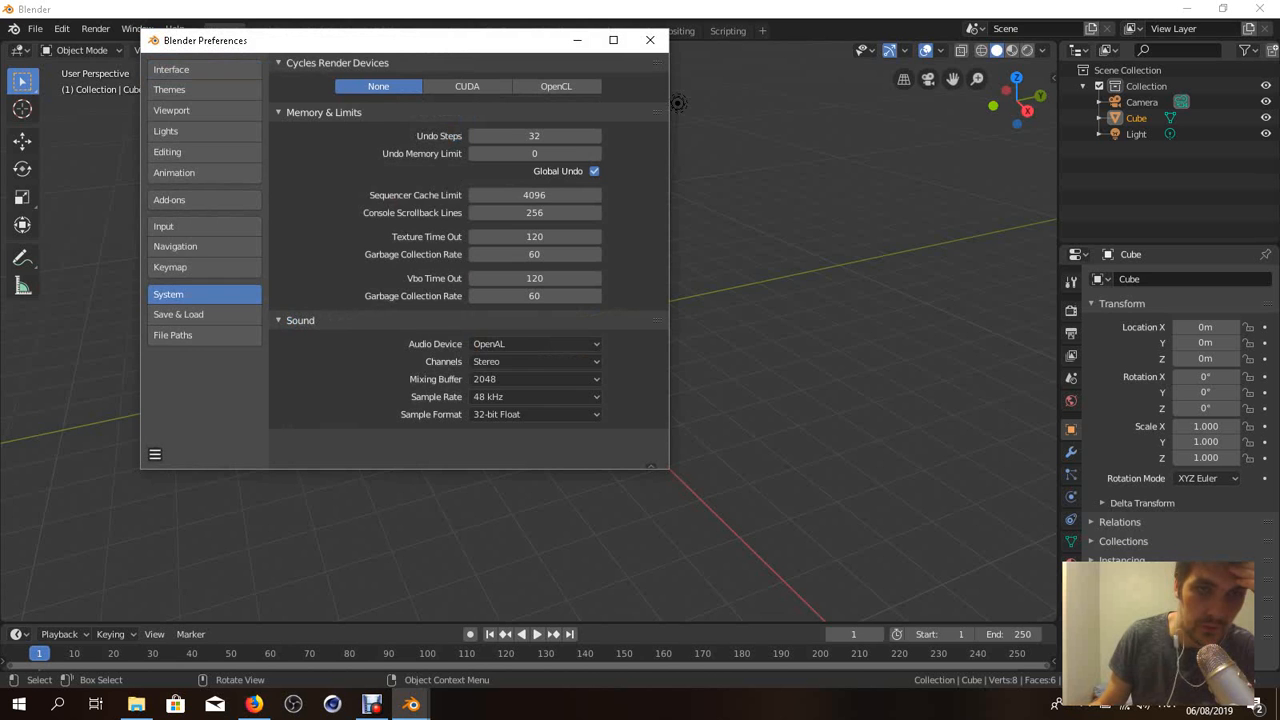
pyautogui.click(200, 69)
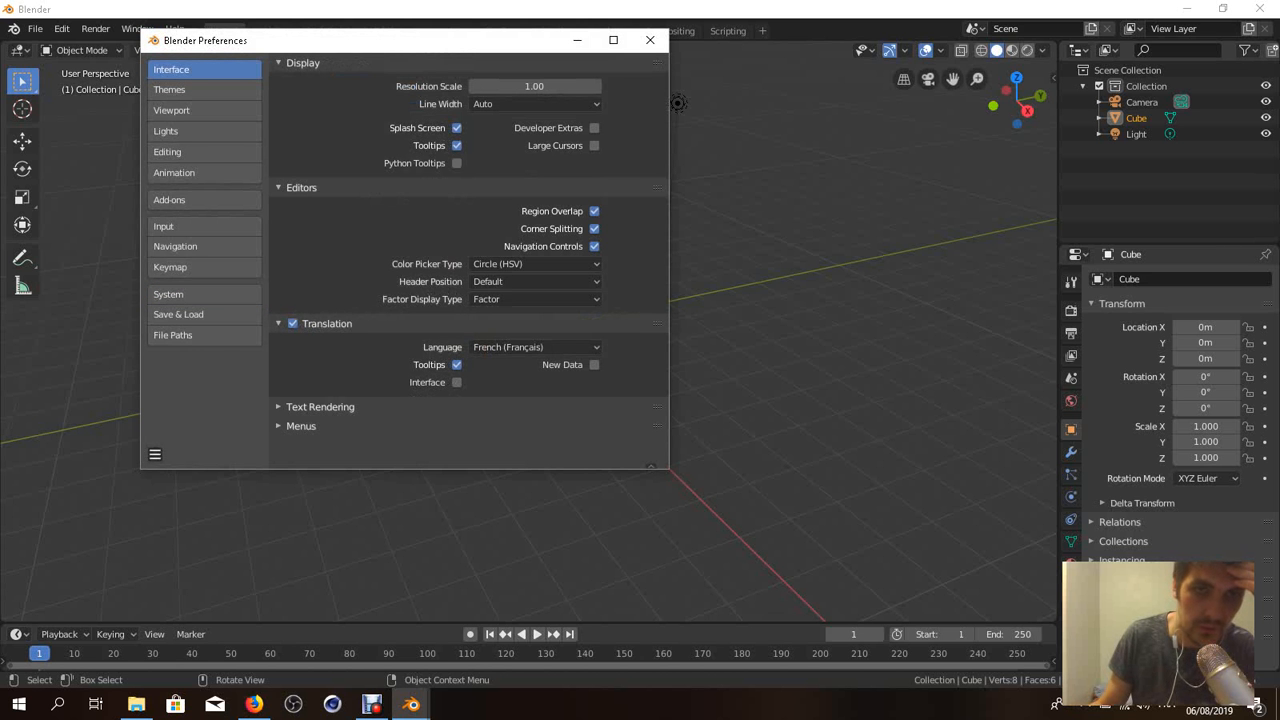
pyautogui.click(456, 382)
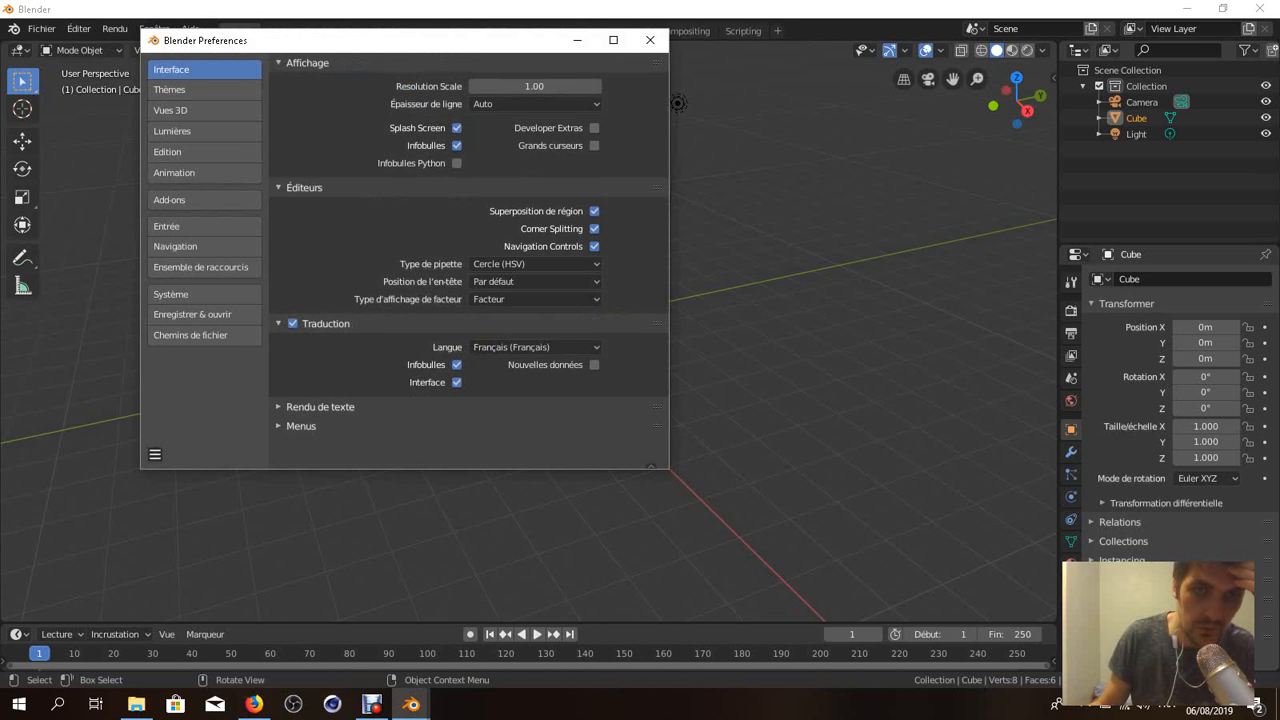
pyautogui.click(594, 364)
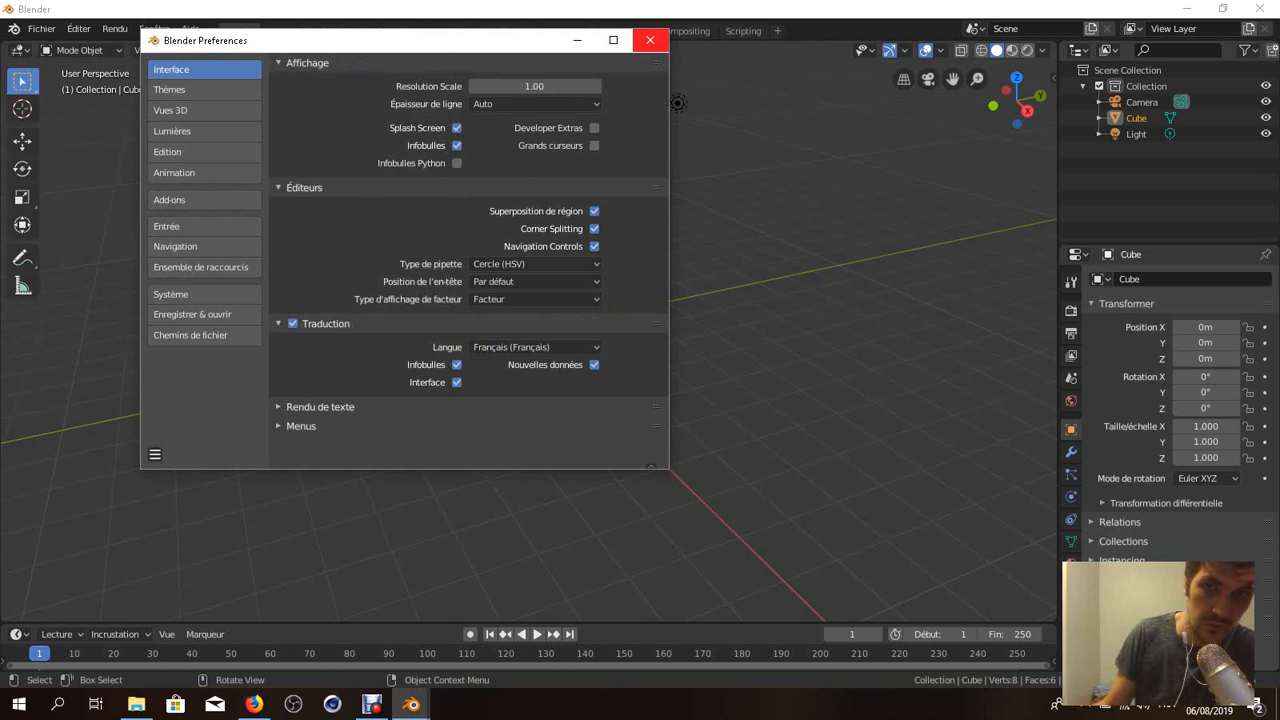
pyautogui.click(650, 40)
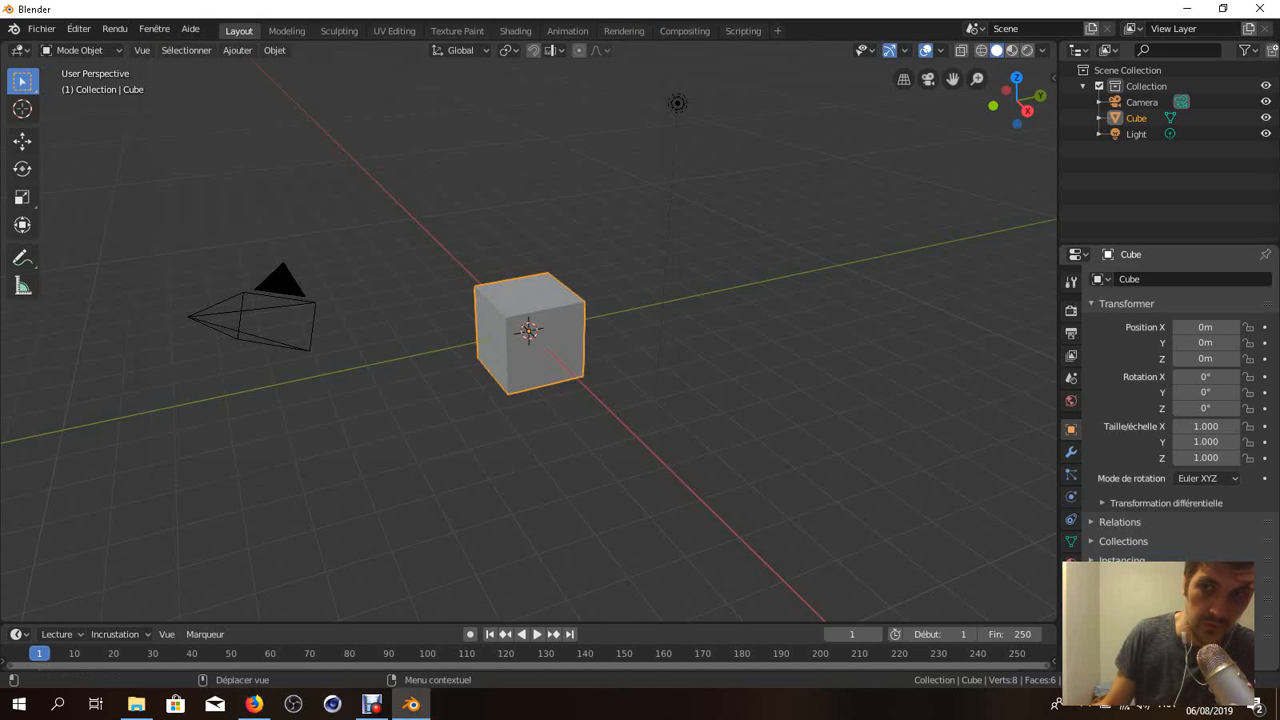
# - Widen the Properties editor and examine the scene's render settings, including the Screen Space Reflections options
pyautogui.moveTo(1058, 300); pyautogui.dragTo(896, 300)
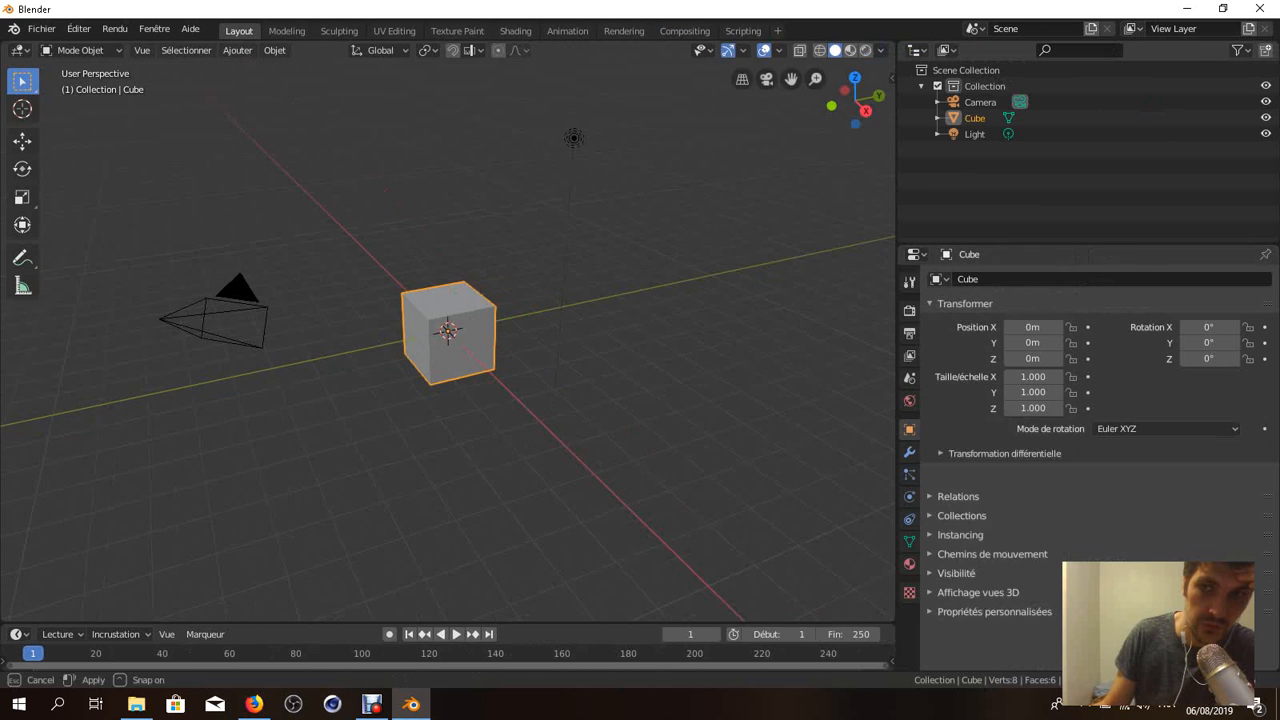
pyautogui.click(909, 333)
pyautogui.click(909, 310)
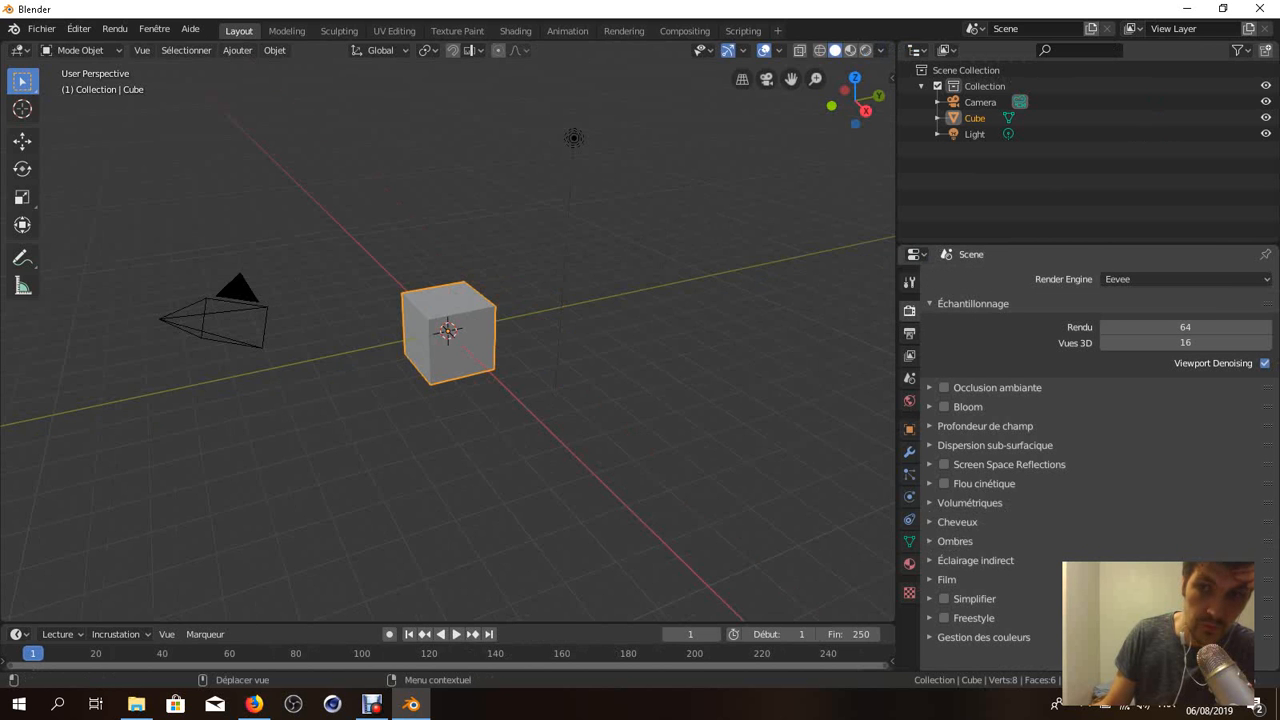
pyautogui.click(935, 464)
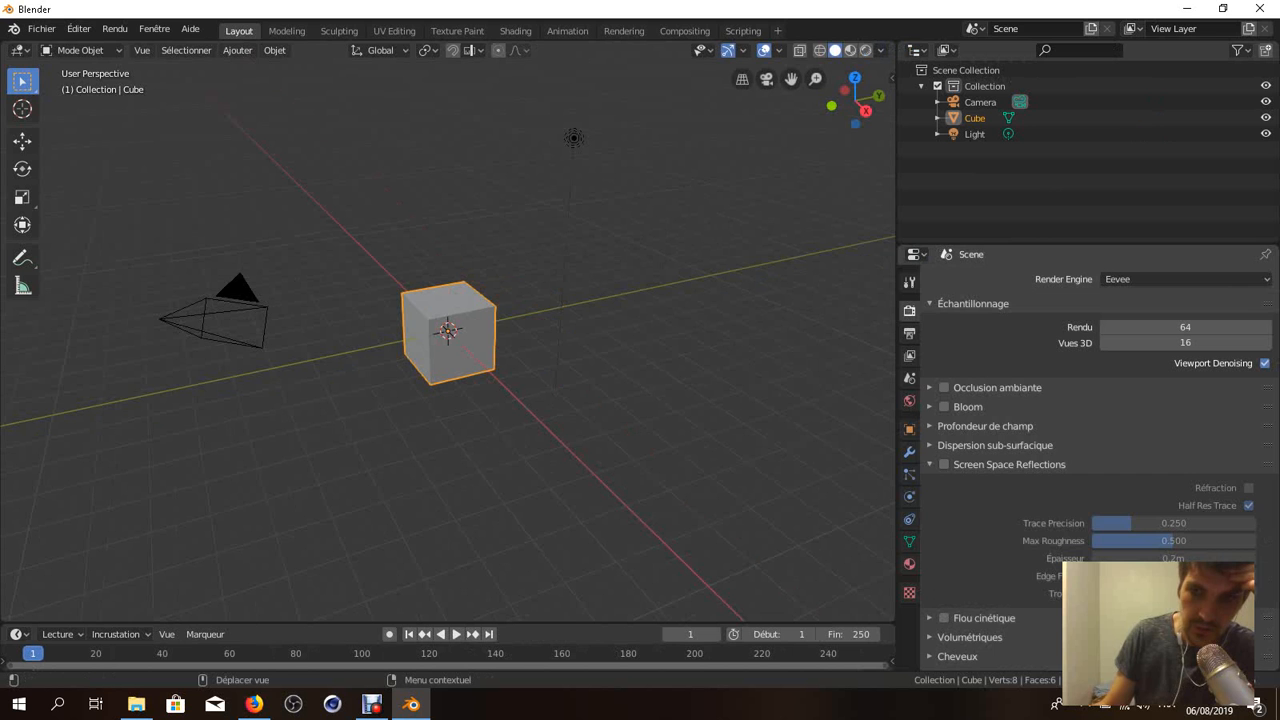
pyautogui.click(935, 464)
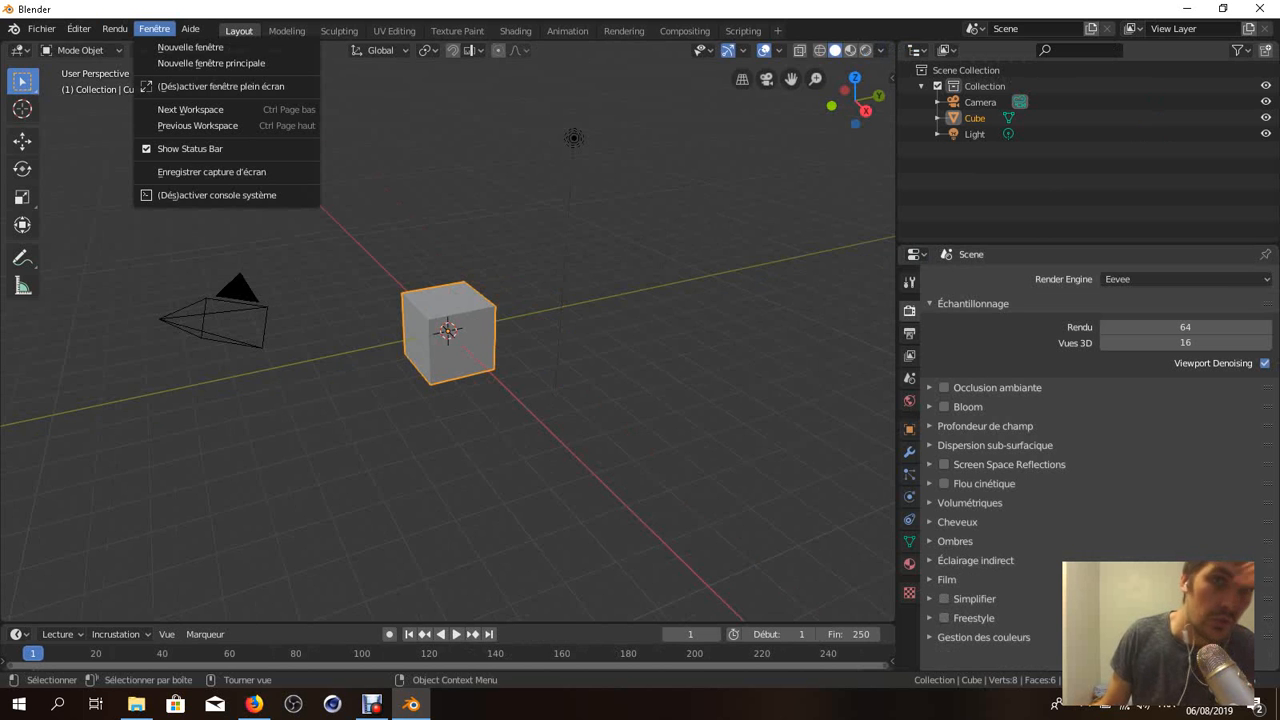
# - Examine the French labels of the window, help, render and edit commands
pyautogui.moveTo(190, 28)
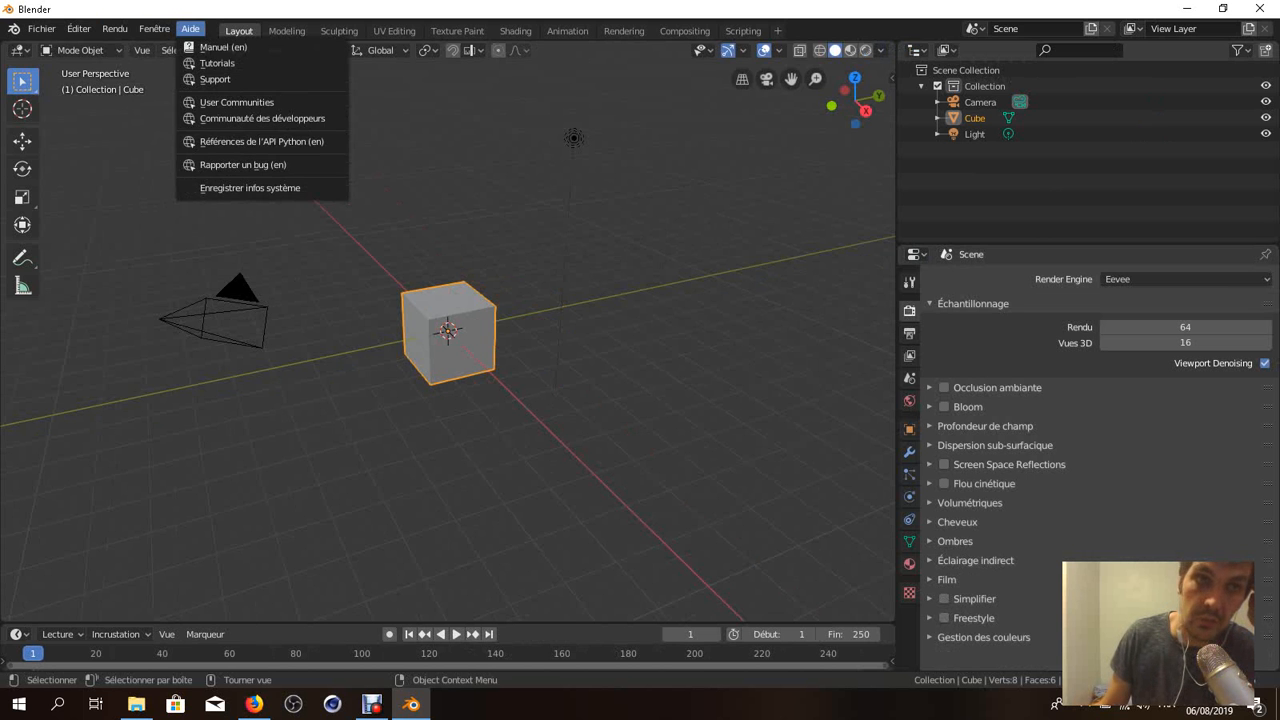
pyautogui.click(115, 29)
pyautogui.moveTo(79, 29)
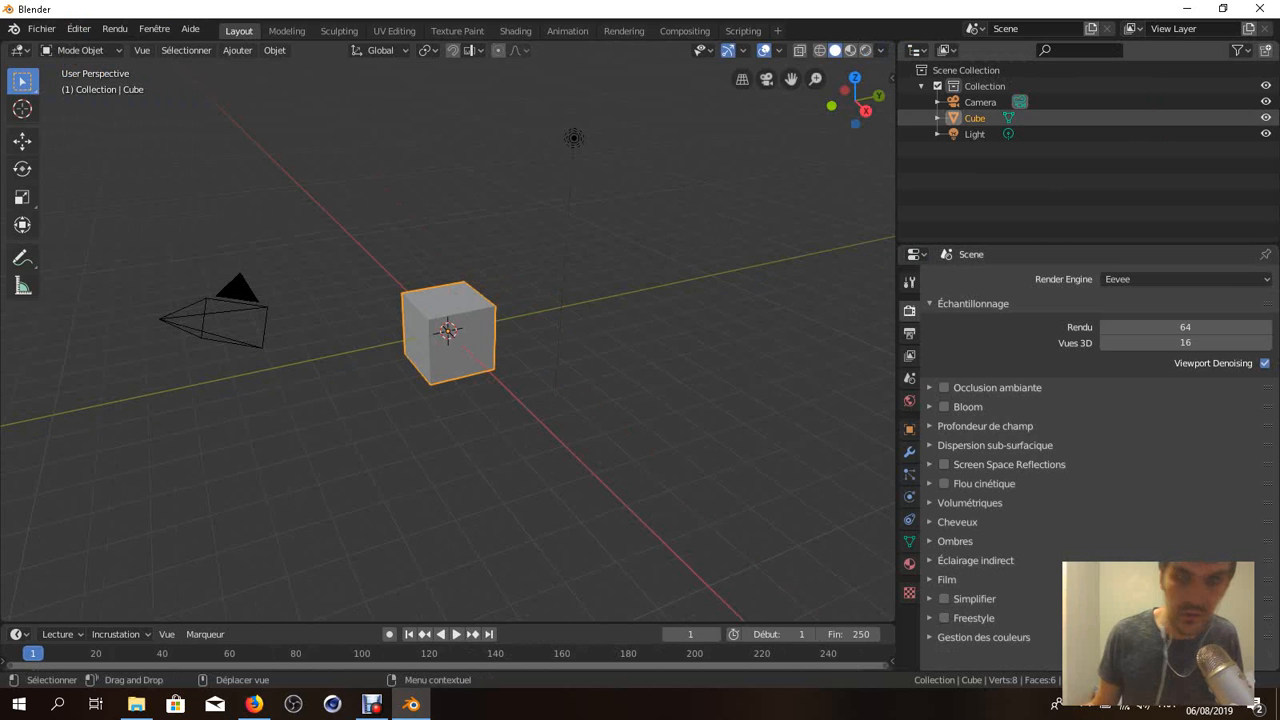
# - Switch to File Explorer, open the blender-2.81.0-git.85a7cebd537d-windows64 folder inside BlenderS, and close the running Blender 2.80
pyautogui.click(136, 704)
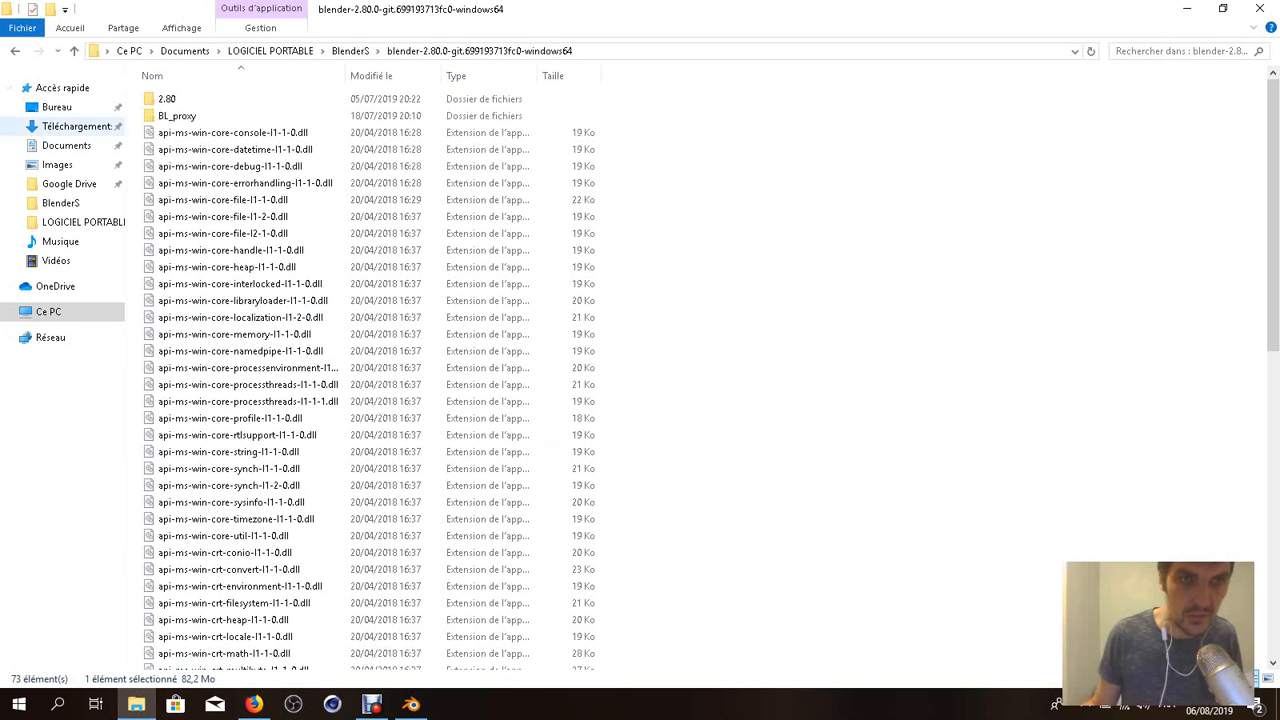
pyautogui.click(15, 51)
pyautogui.click(420, 340)
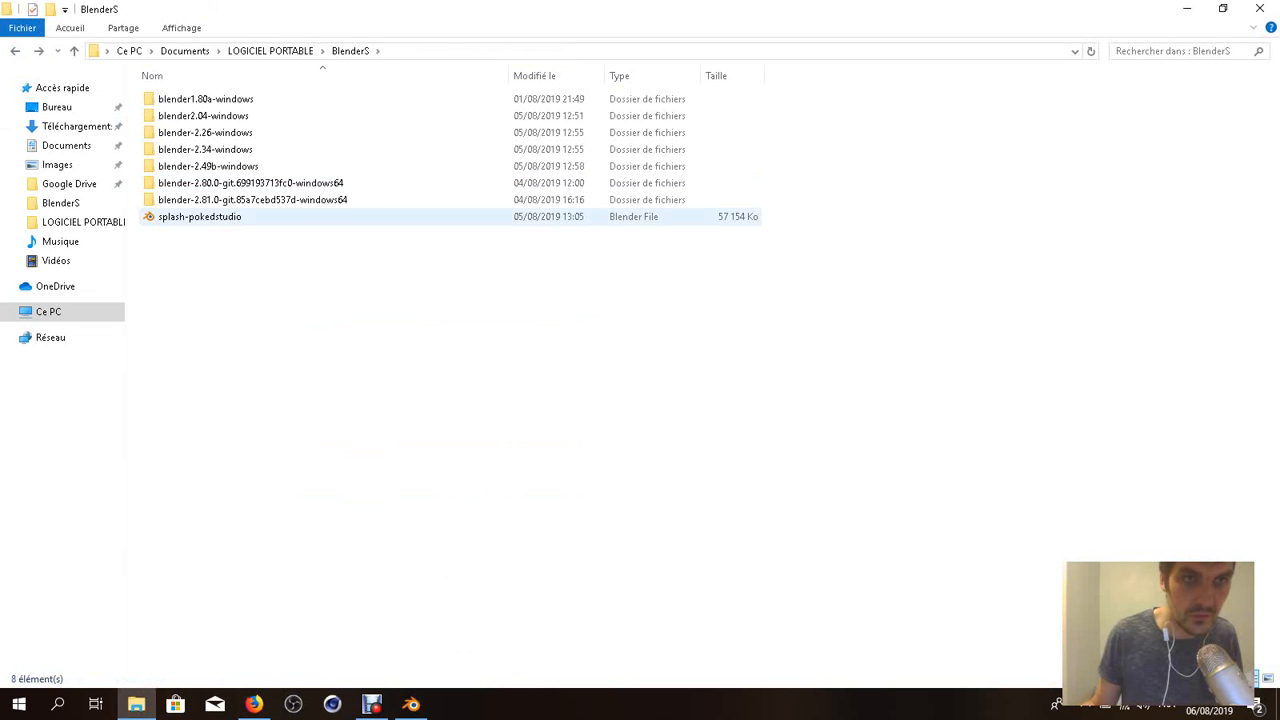
pyautogui.doubleClick(250, 199)
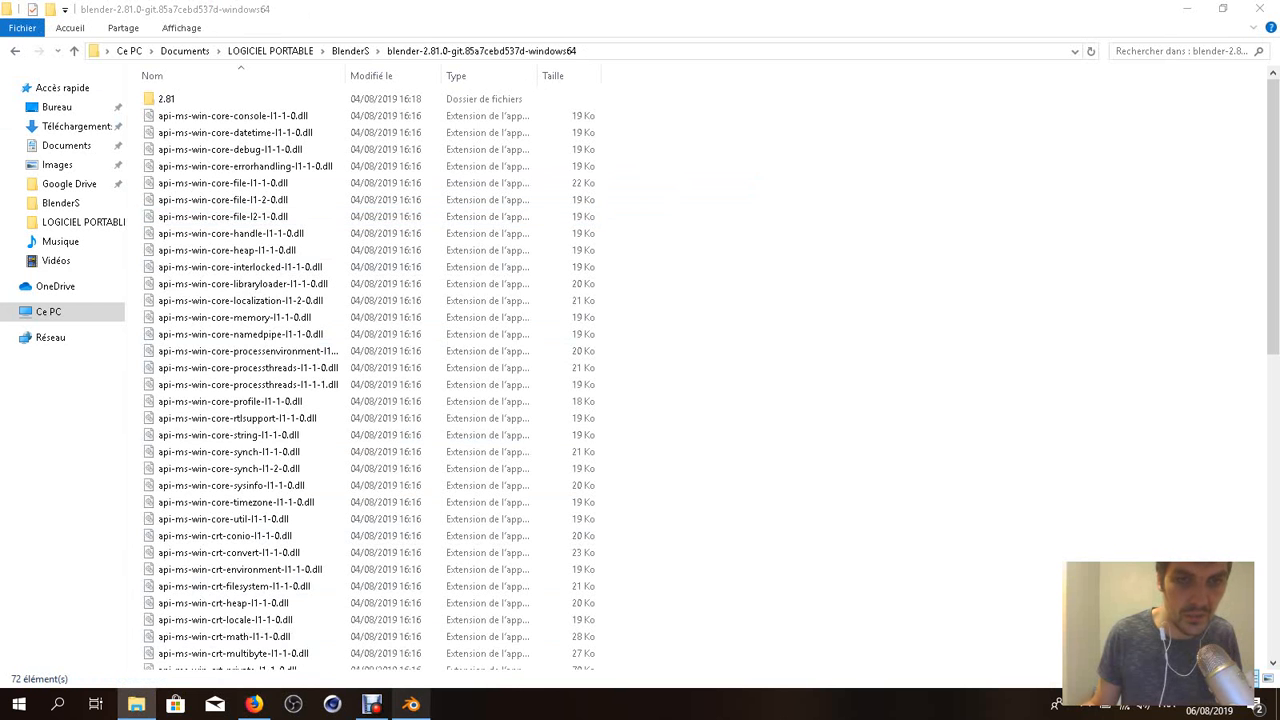
pyautogui.rightClick(411, 704)
pyautogui.click(365, 669)
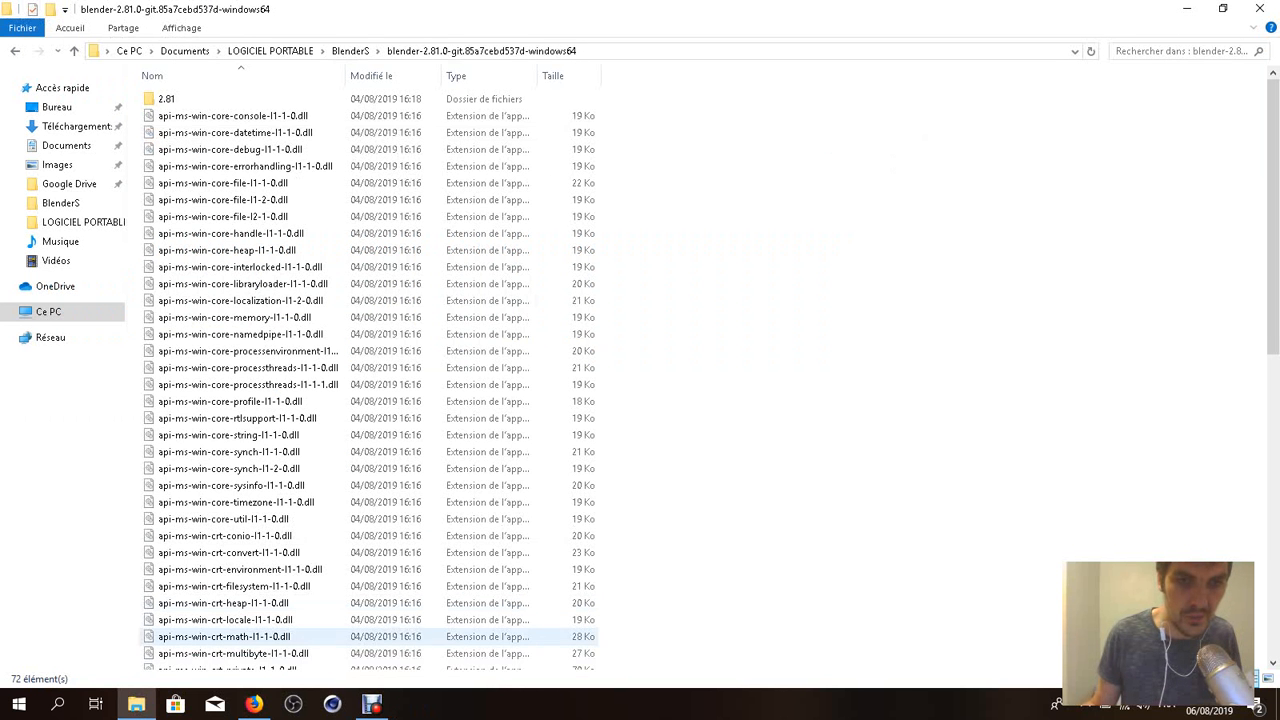
# - Launch the blender application from the 2.81.0 folder and dismiss its splash screen
pyautogui.scroll(-8, 300, 370)
pyautogui.scroll(-5, 300, 374)
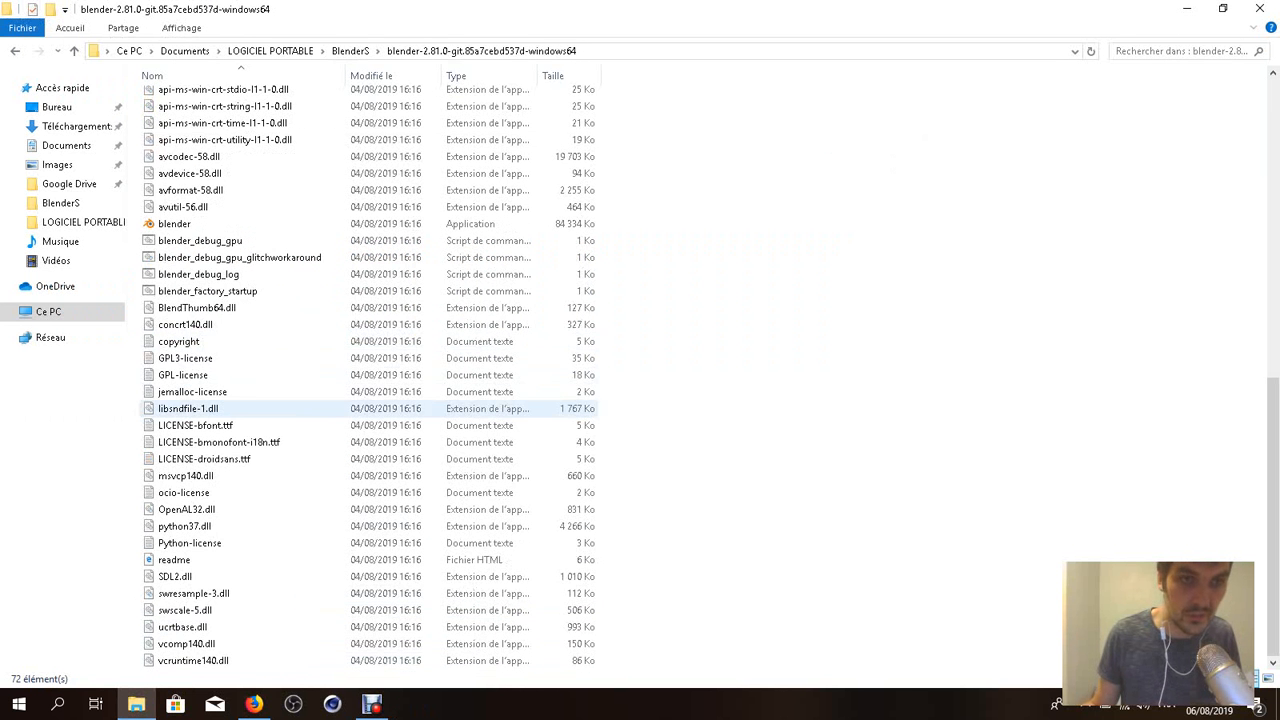
pyautogui.click(250, 223)
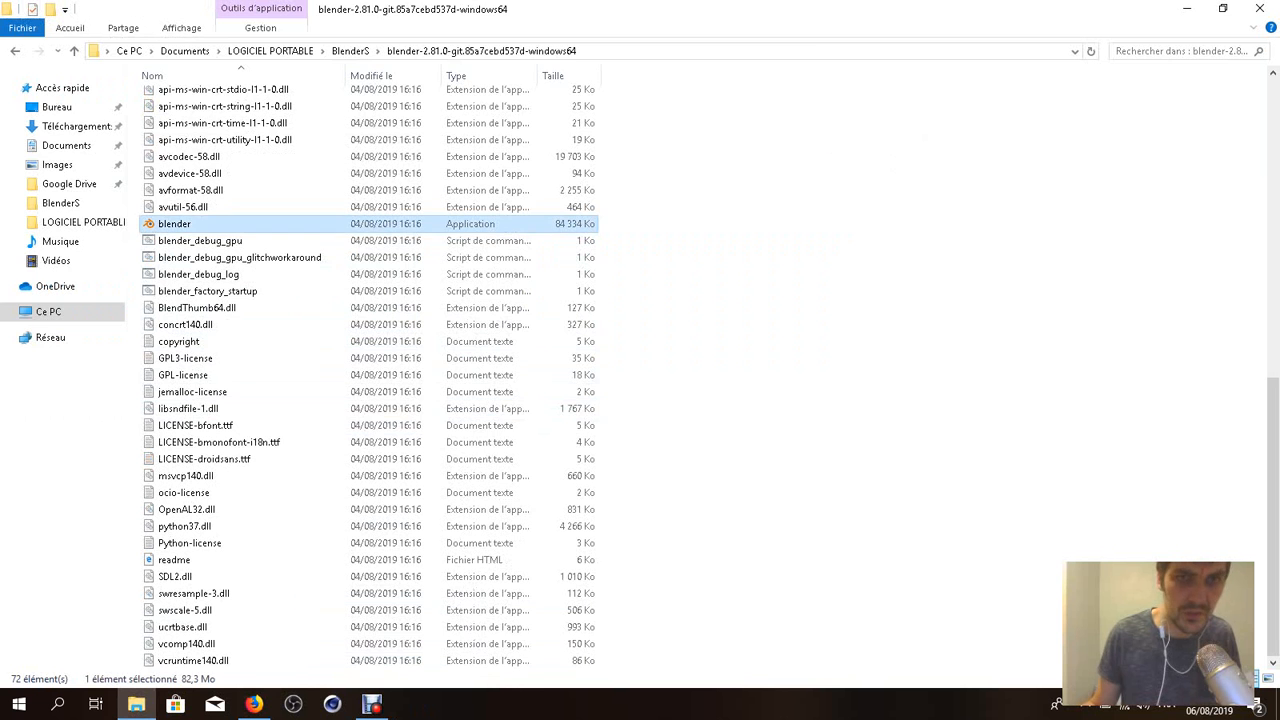
pyautogui.press('Return')
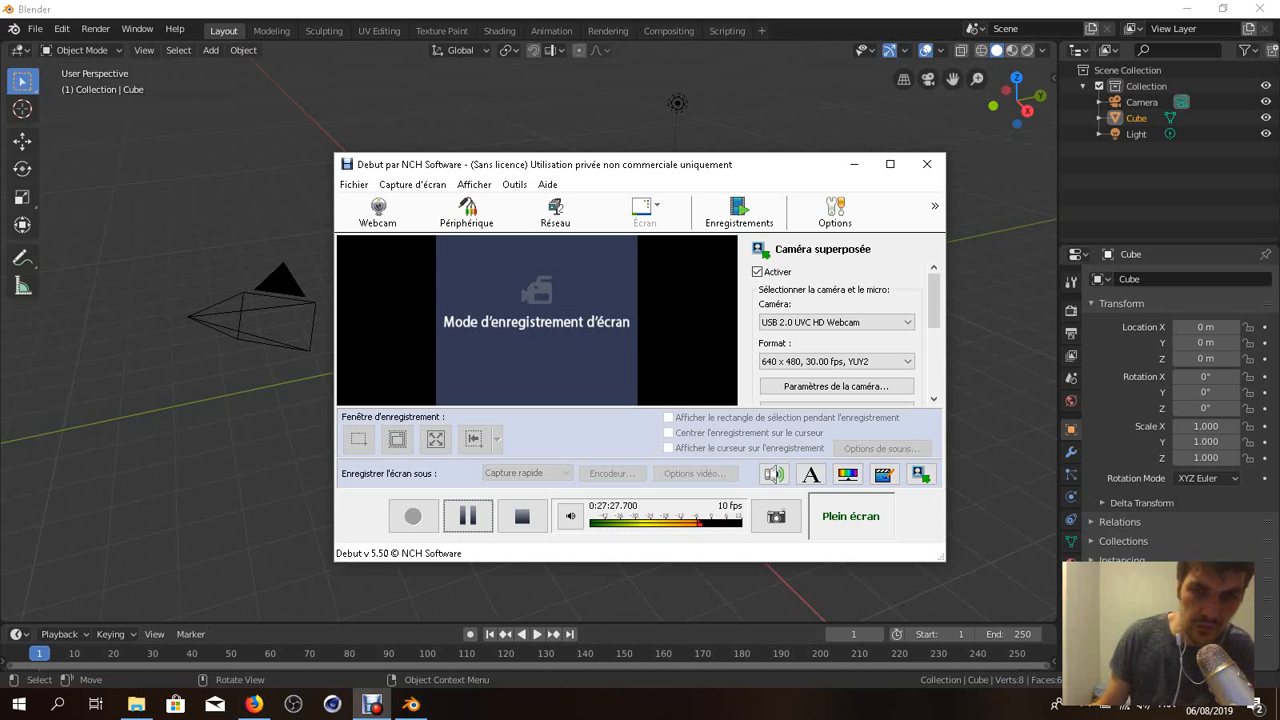
pyautogui.click(854, 164)
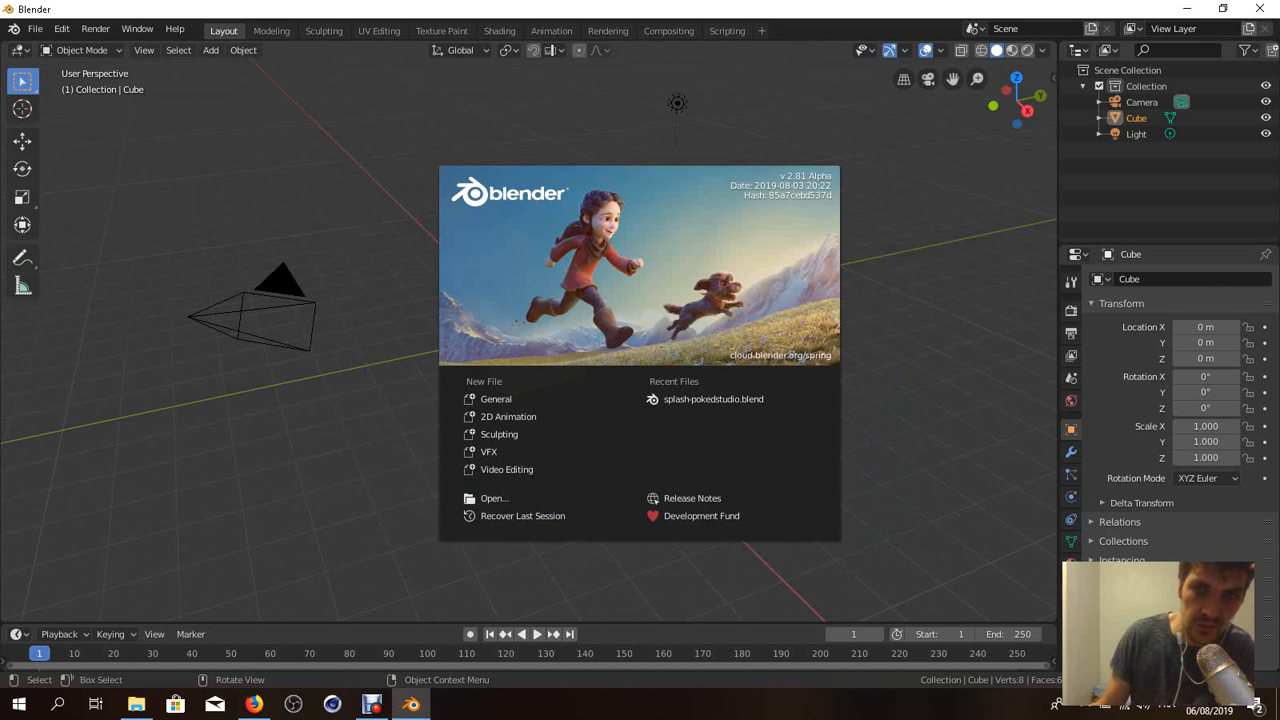
pyautogui.click(880, 250)
# - Deselect all objects and open the Blender Preferences by searching the operators for "prefe" and running Show Preferences
pyautogui.click(35, 29)
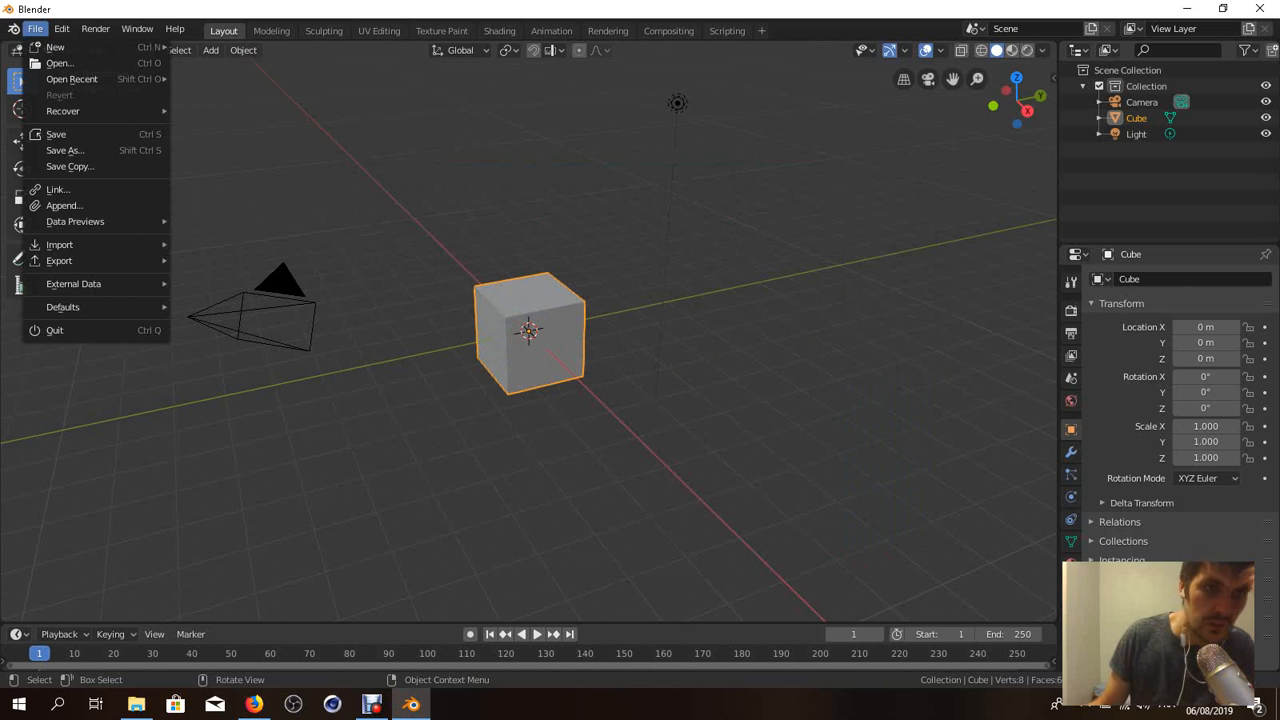
pyautogui.moveTo(100, 307)
pyautogui.hotkey('alt', 'a')
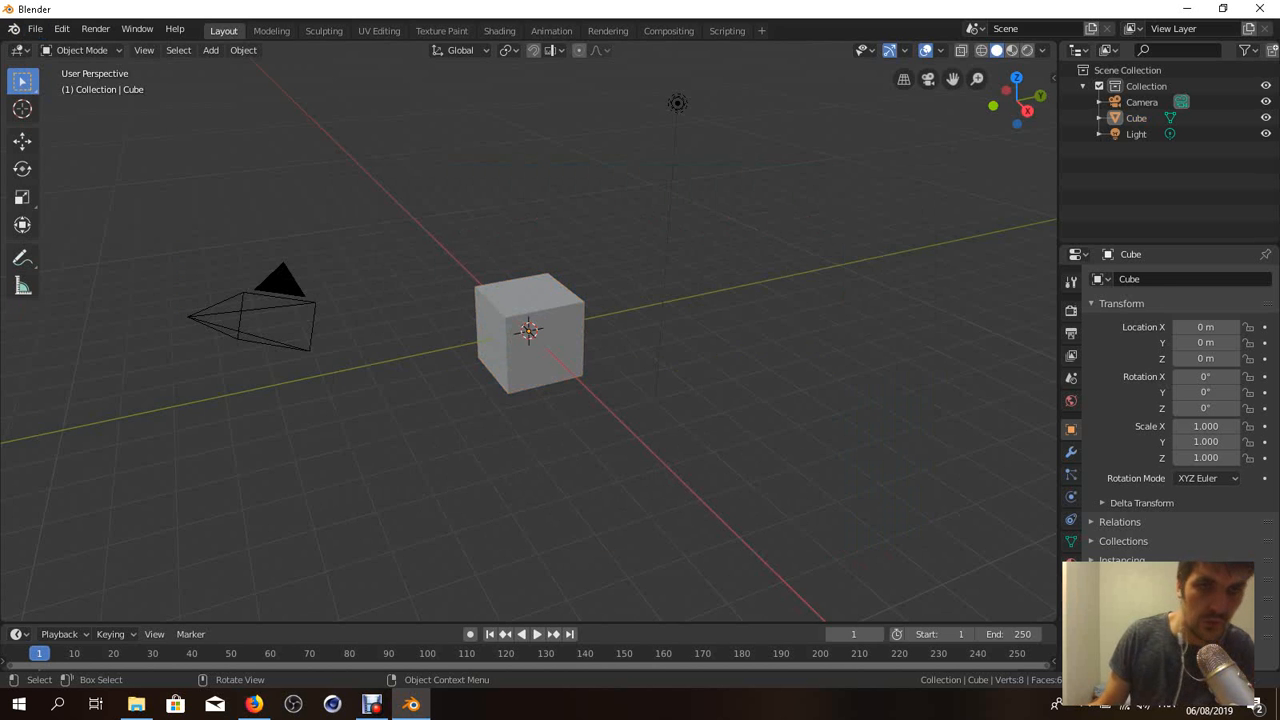
pyautogui.press('F3')
pyautogui.write('prefe')
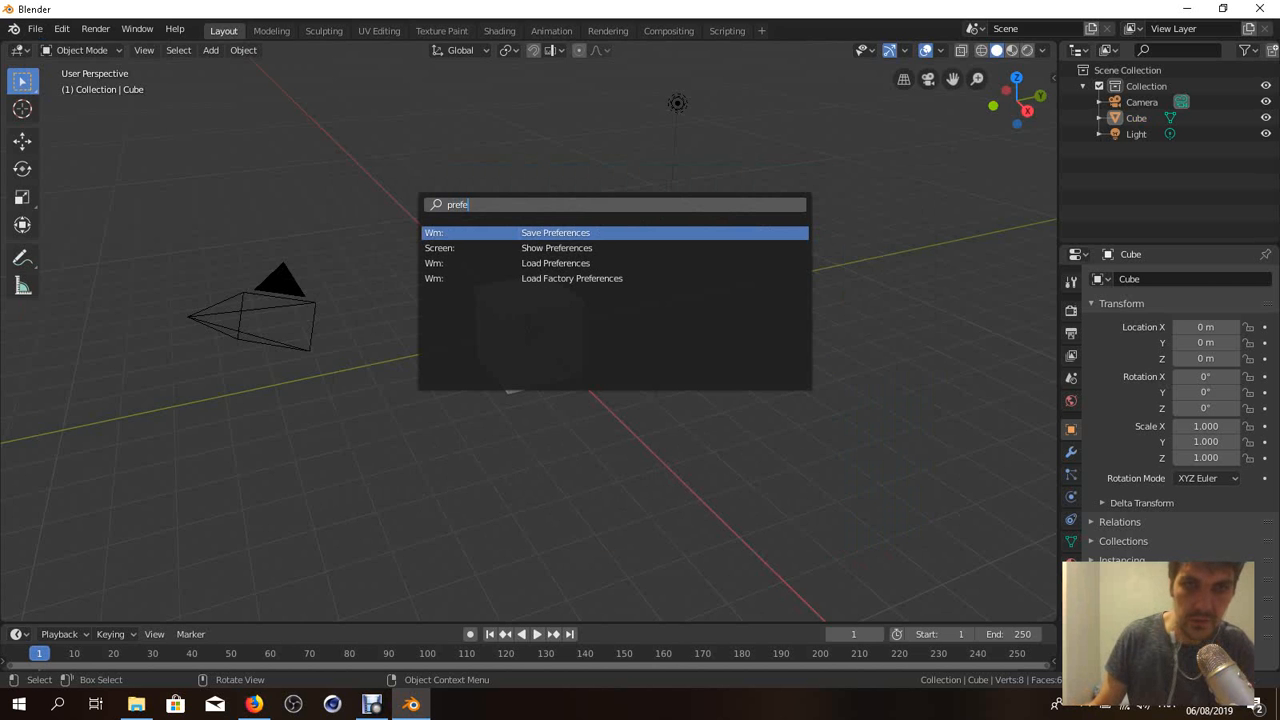
pyautogui.press('Down')
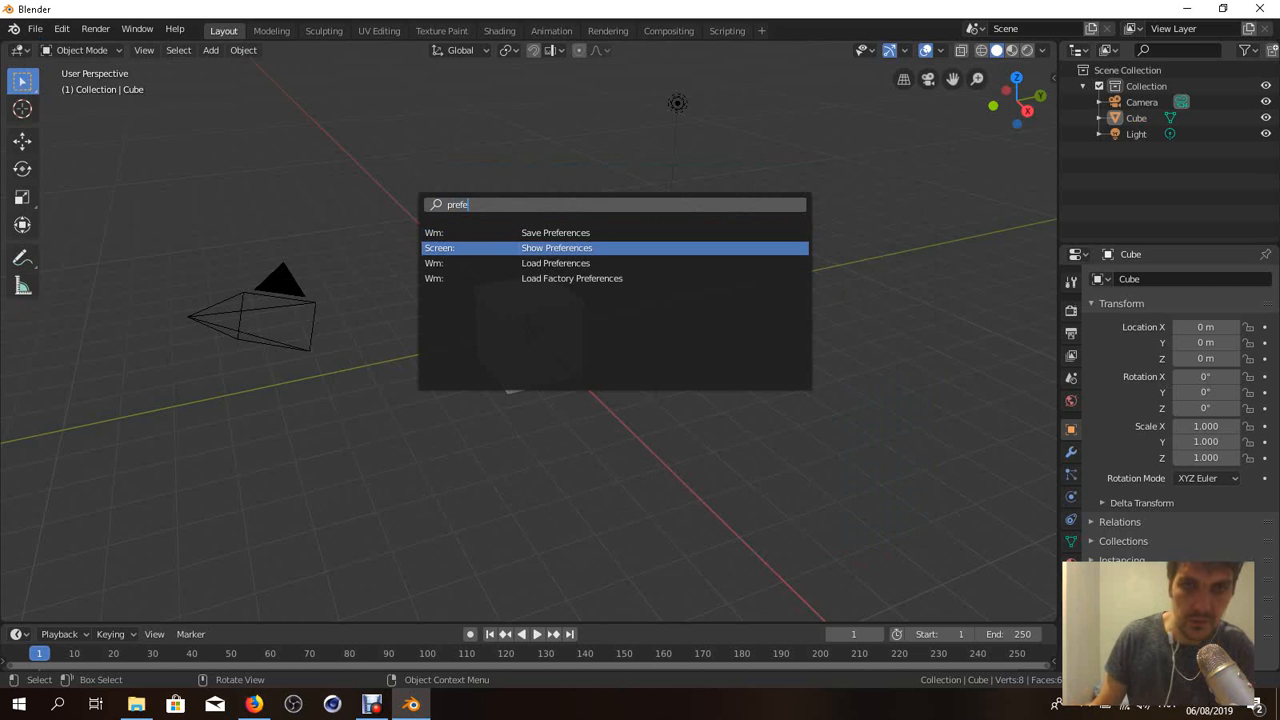
pyautogui.press('Return')
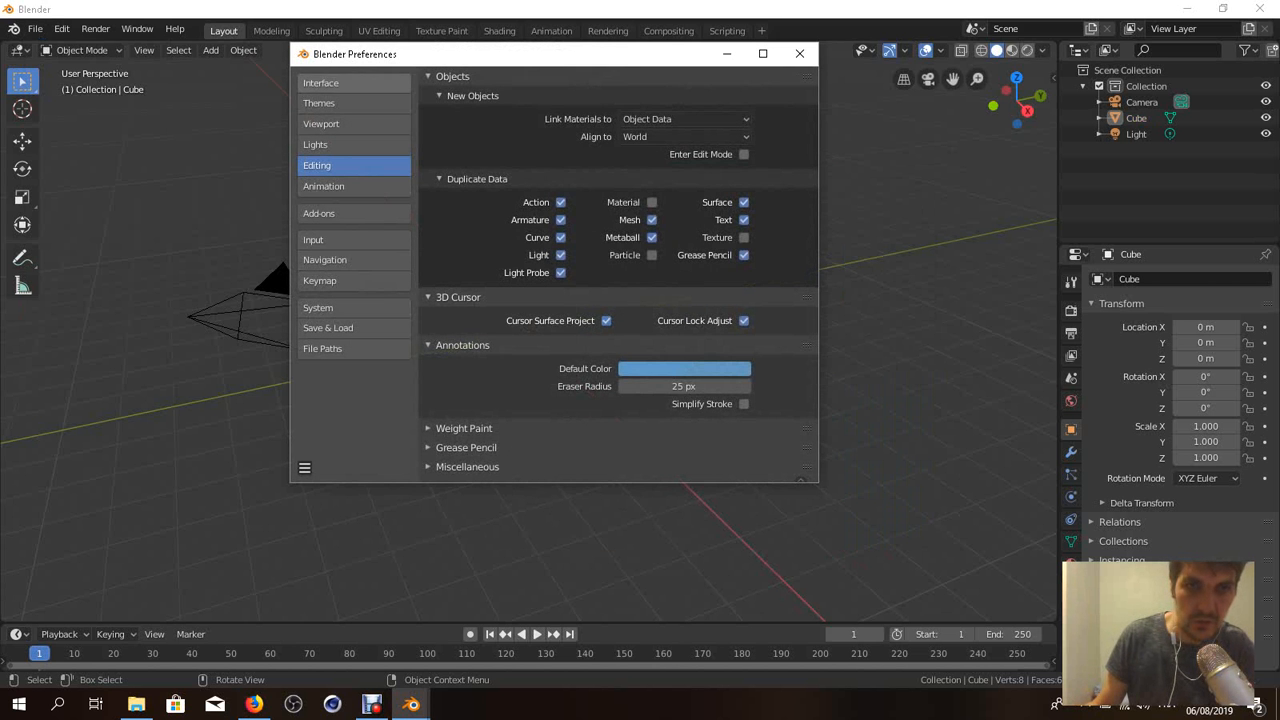
# - Enable Translation in the Interface preferences, set the language to French (Français) covering Interface and New Data, and close the preferences
pyautogui.click(354, 83)
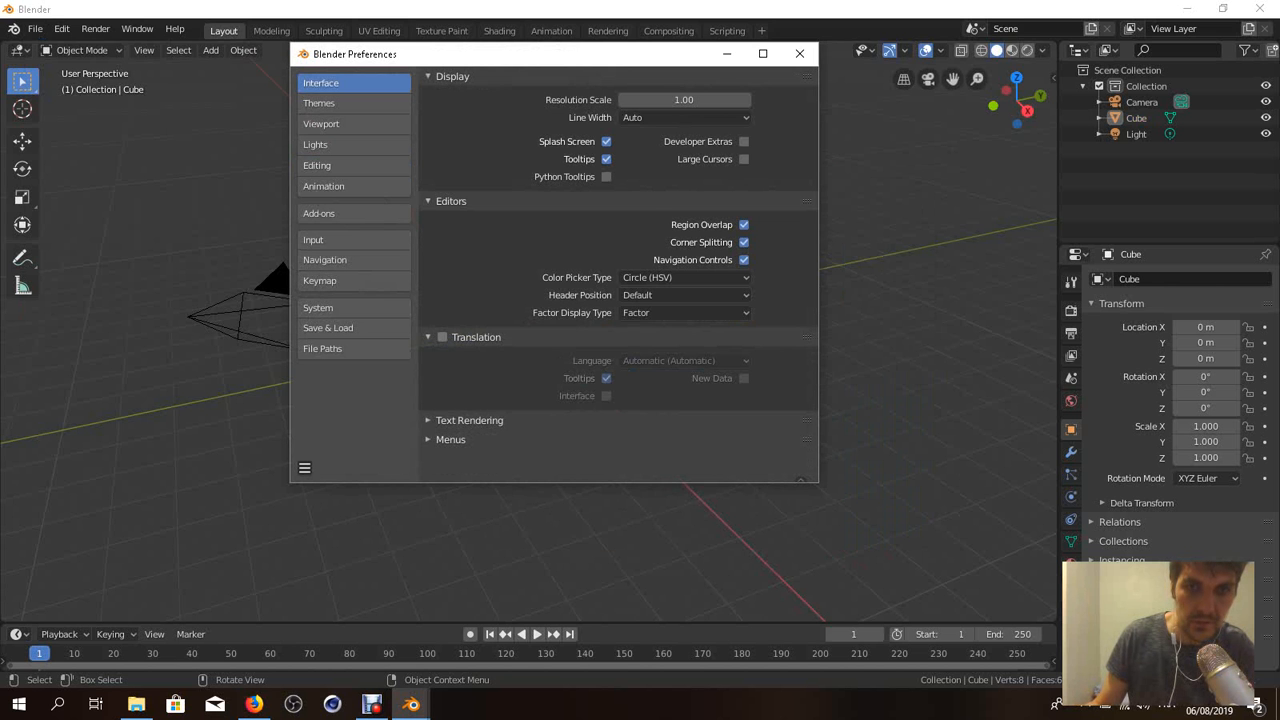
pyautogui.click(443, 338)
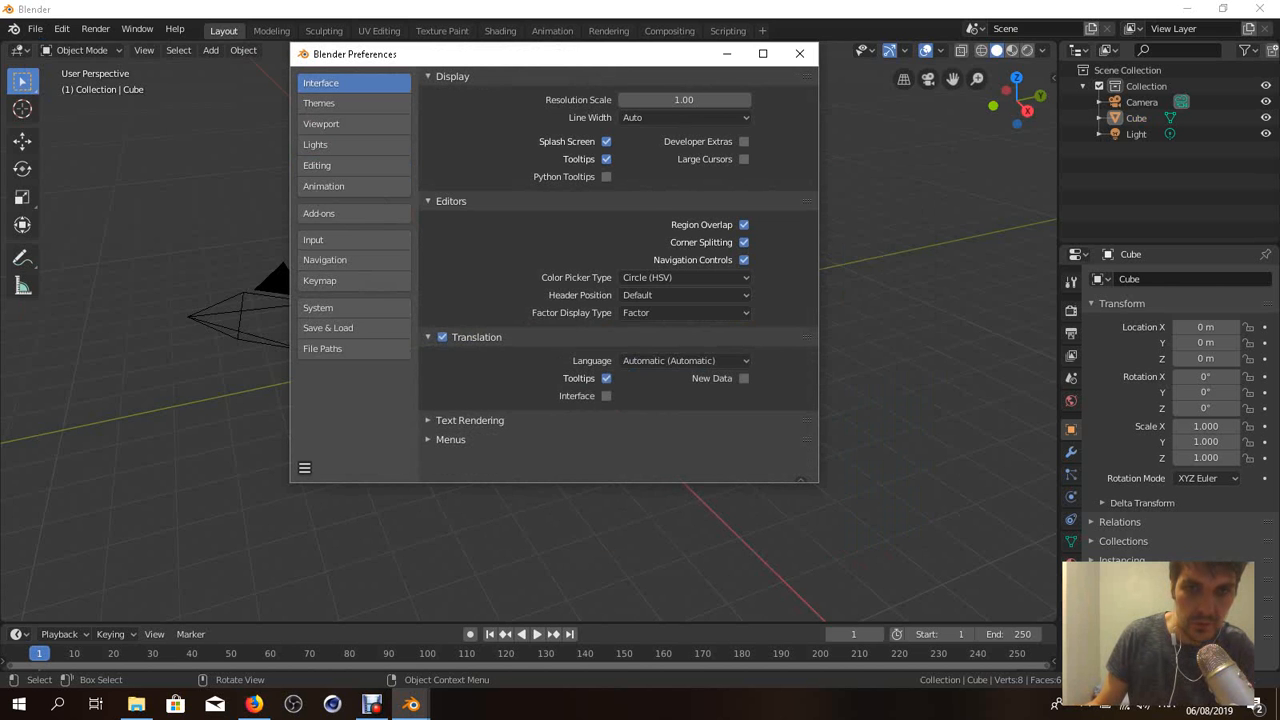
pyautogui.click(684, 361)
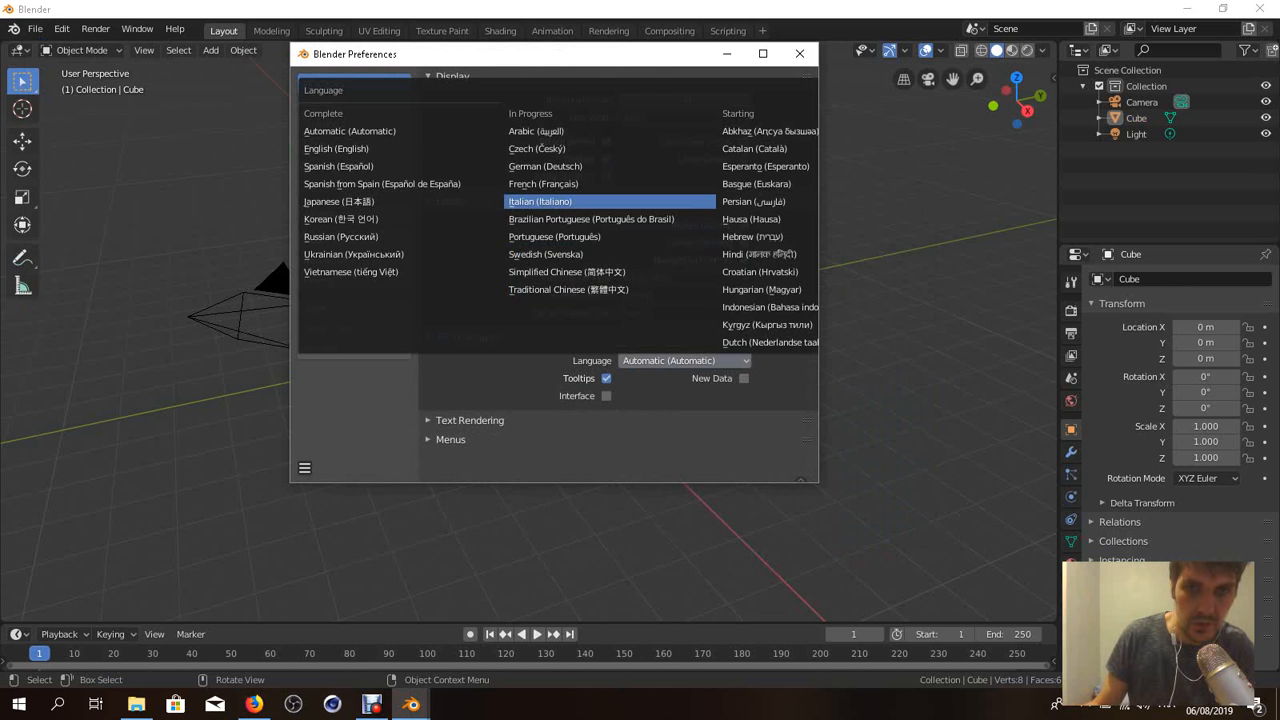
pyautogui.click(610, 184)
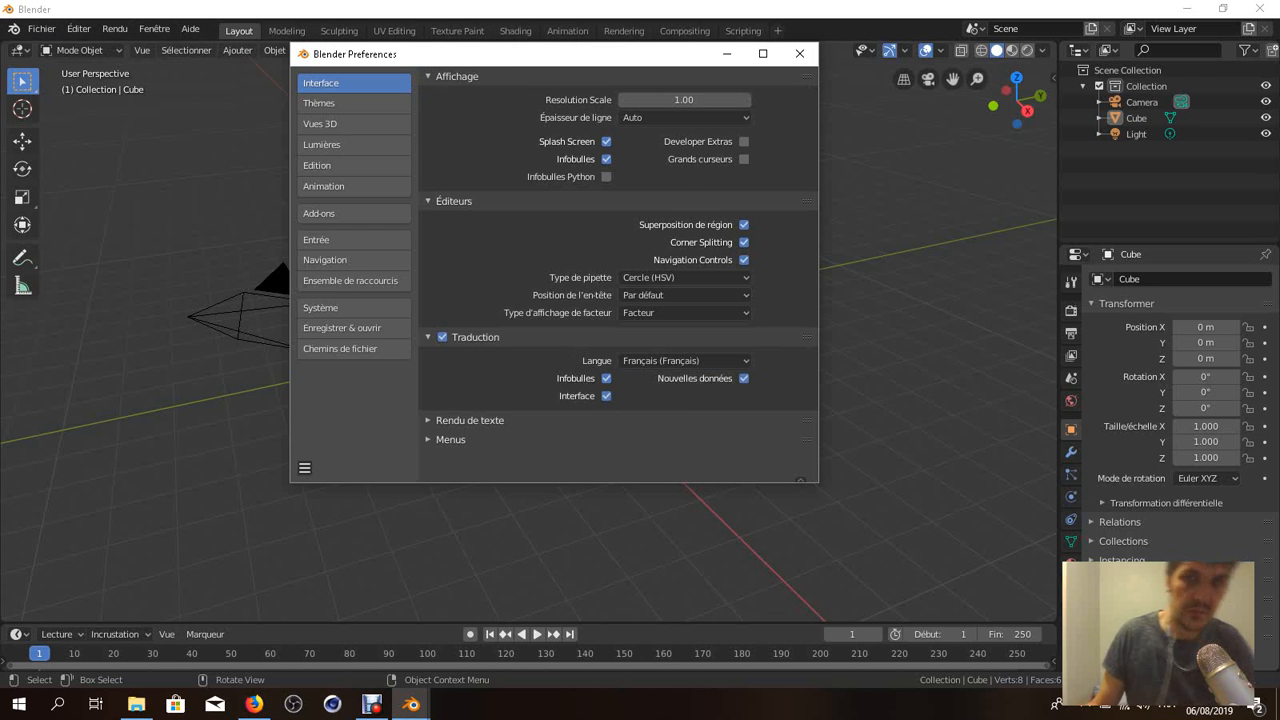
pyautogui.click(799, 53)
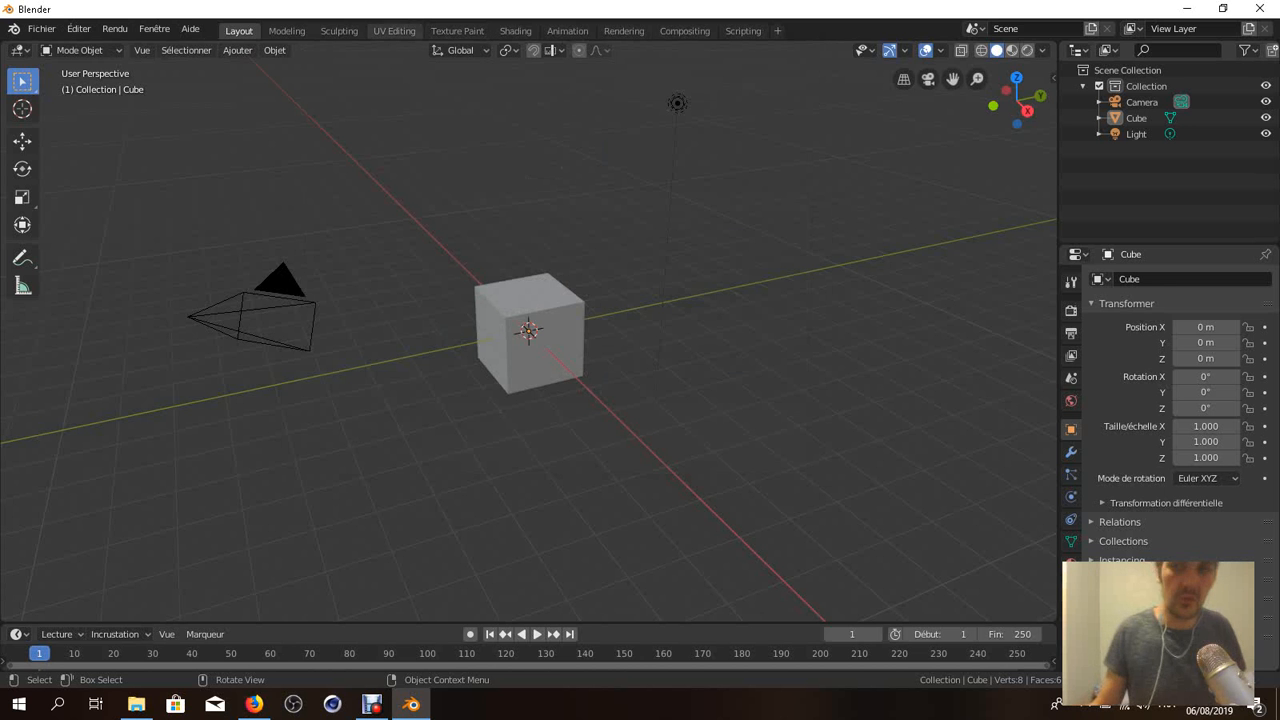
# - Examine the window commands in the French interface
pyautogui.click(154, 29)
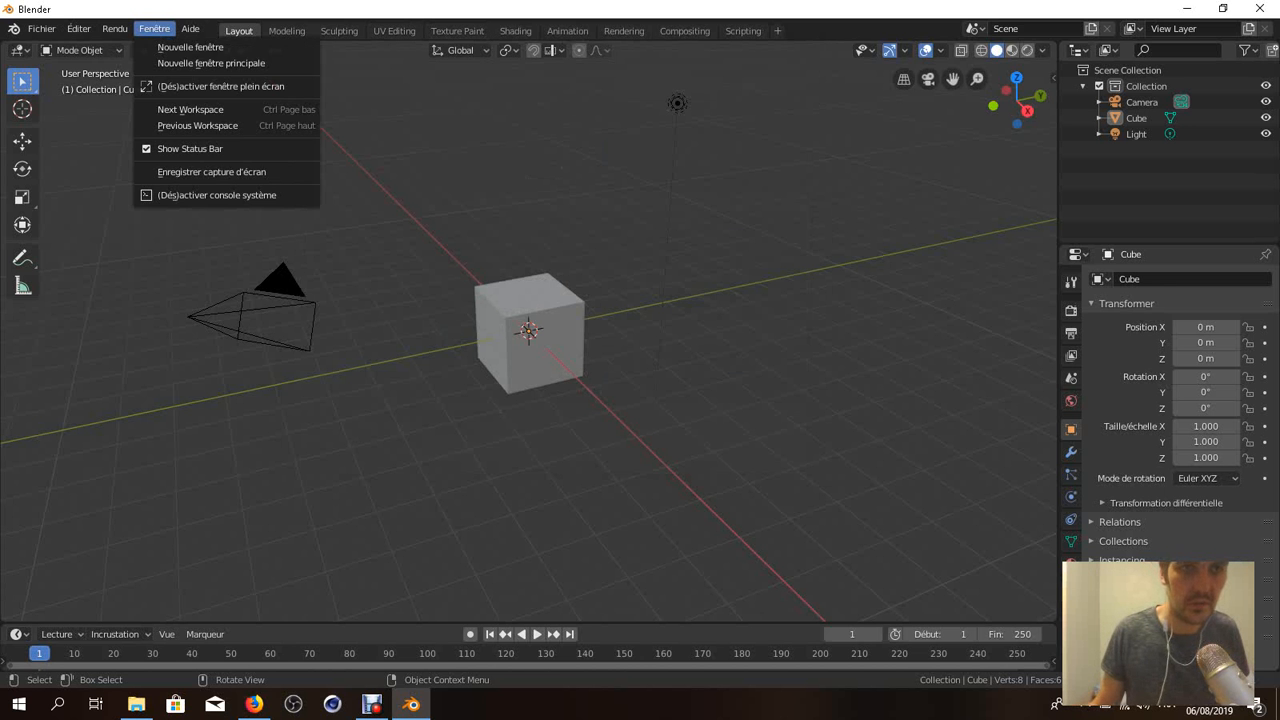